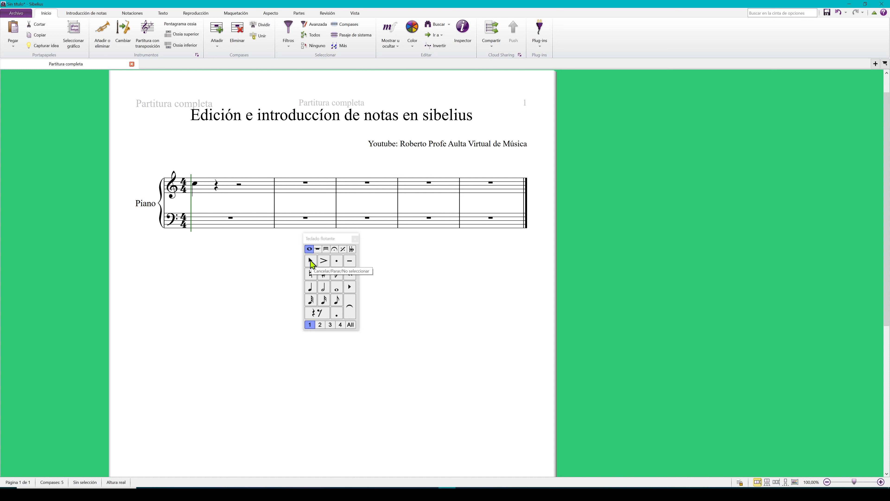
Select the first quarter note in the treble staff and clear the selection, repeating this four times
click(195, 184)
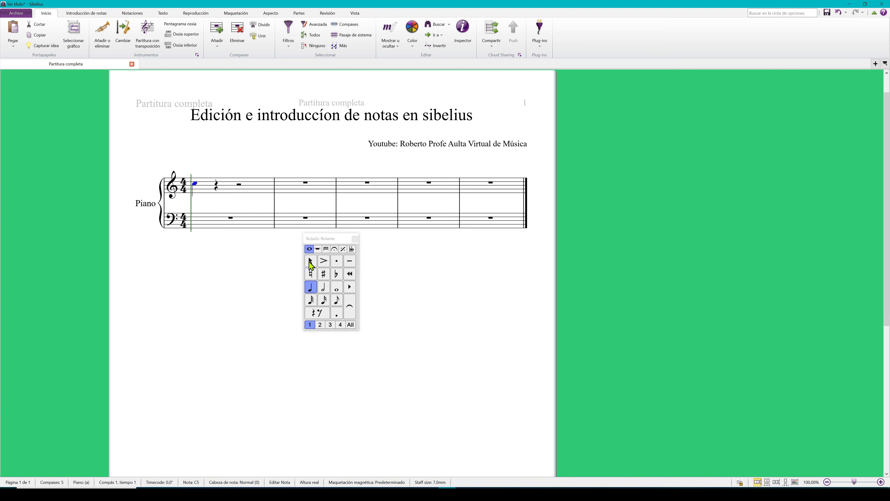
click(310, 262)
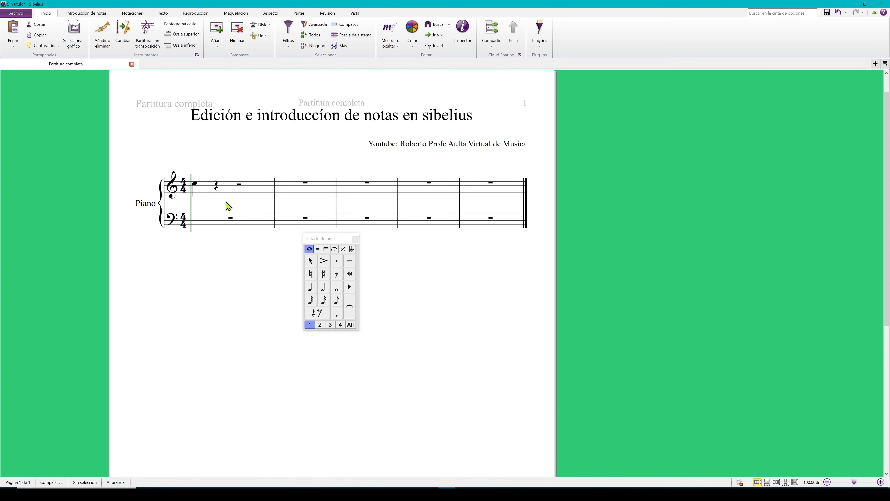
click(195, 184)
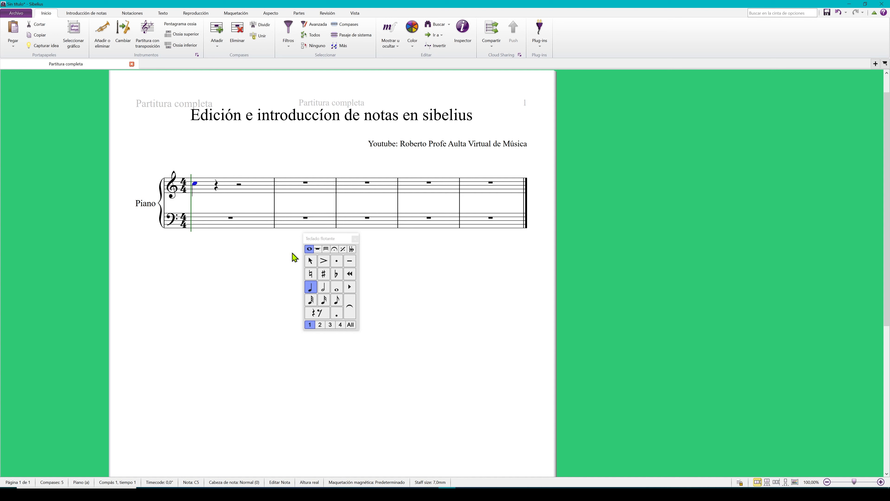
click(309, 262)
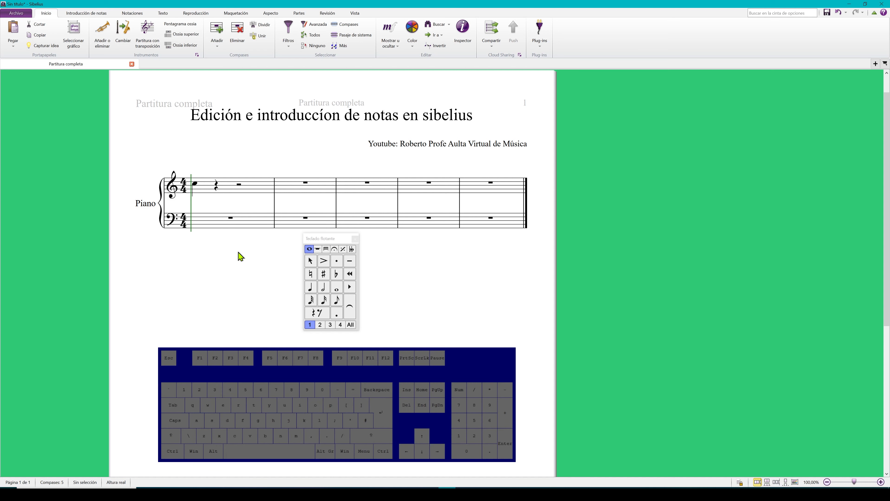
click(195, 183)
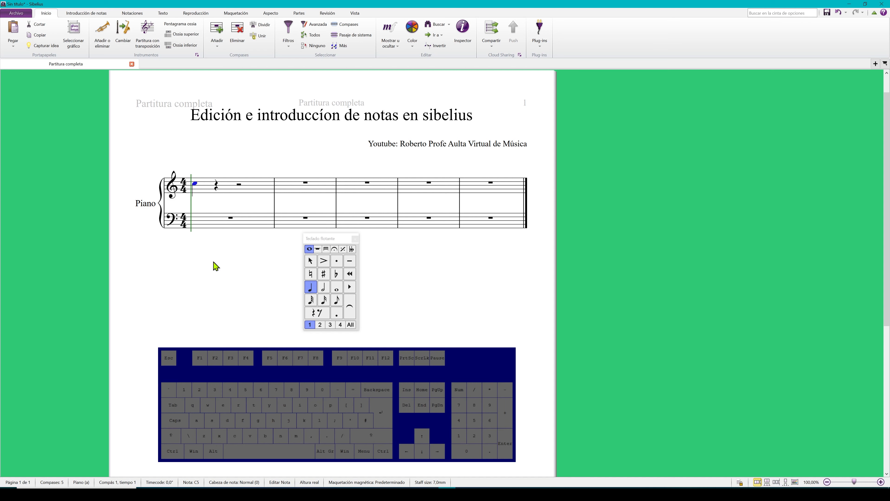
key(Escape)
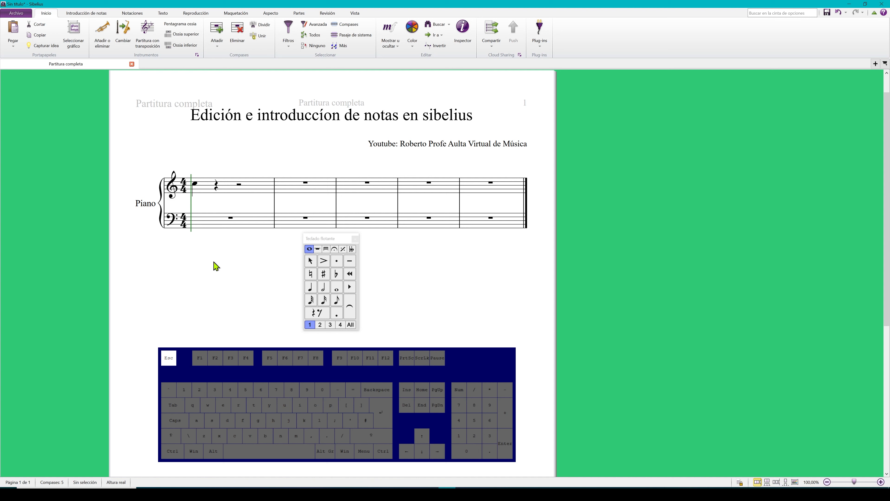
click(195, 183)
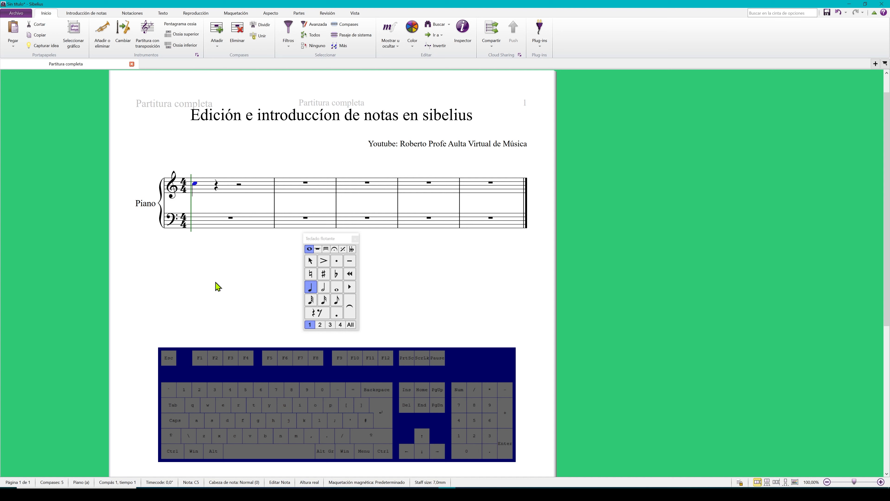
key(Escape)
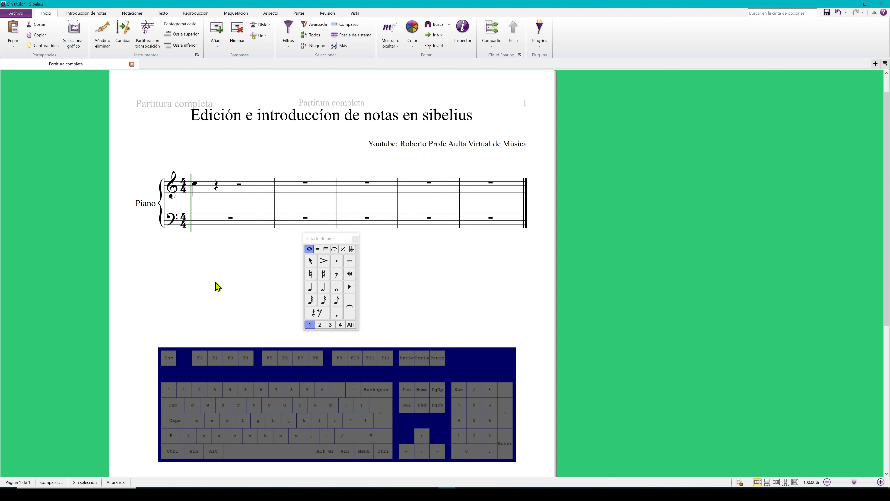
Enter descending quarter notes B, A, G, F, E, D and C across treble measures 1 and 2, and leave note input
click(310, 287)
click(224, 186)
click(236, 188)
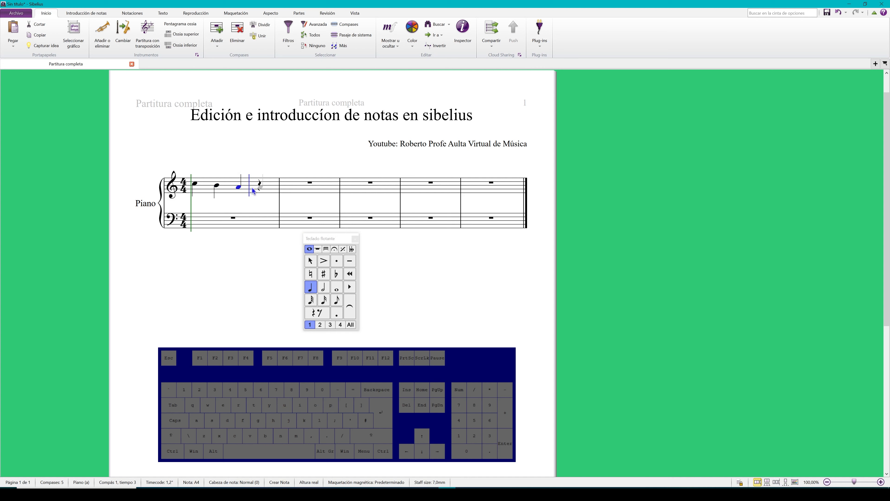
click(261, 190)
click(281, 190)
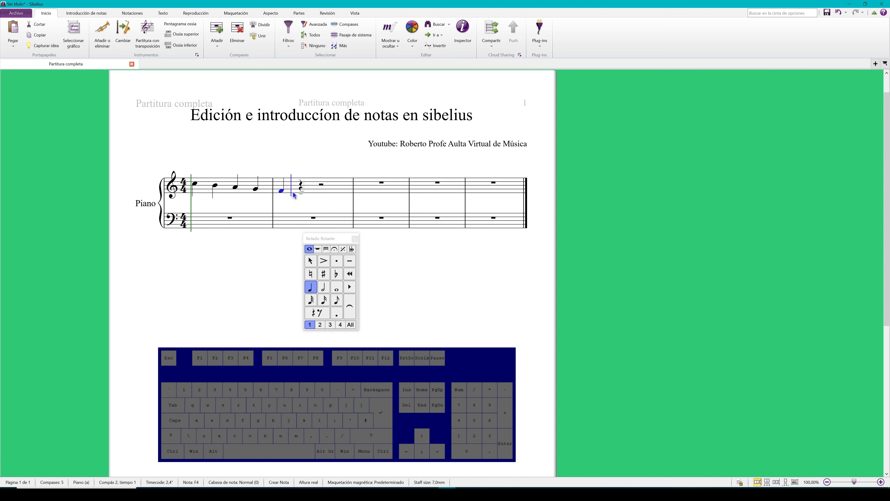
click(315, 193)
click(335, 195)
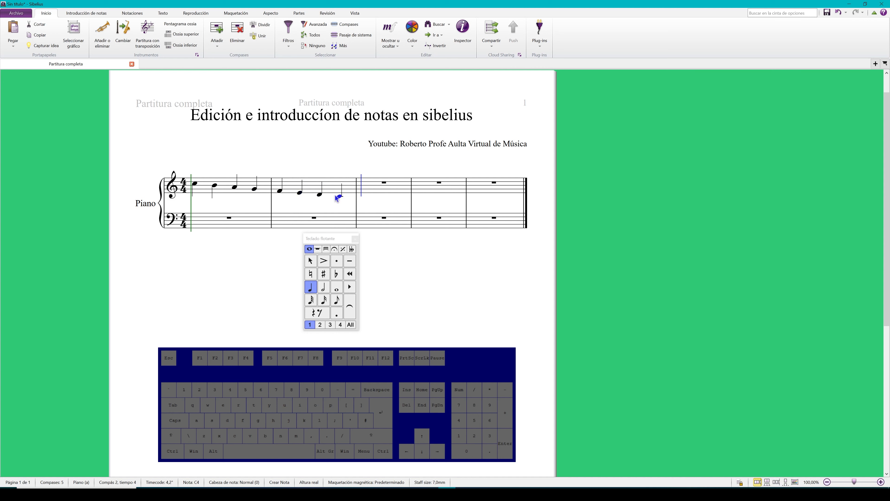
click(310, 261)
Step the selection note by note through the first two treble measures in both directions, and clear the selection
key(Right)
key(Right)
key(Right)
key(Right)
key(Right)
key(Right)
key(Right)
key(Left)
key(Left)
key(Left)
key(Left)
key(Left)
key(Left)
key(Left)
click(199, 281)
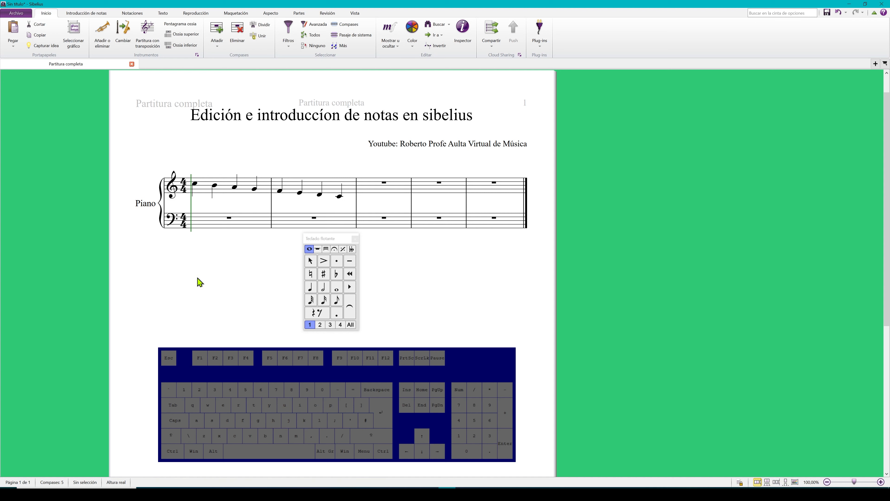
Enter a quarter rest at the start of treble measure 3 and a quarter note A in measure 4, and leave note input
click(313, 314)
click(362, 186)
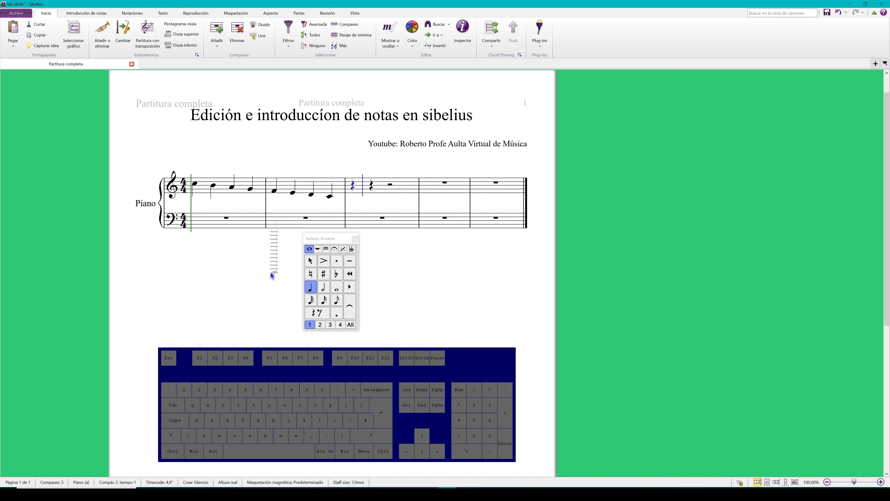
click(426, 187)
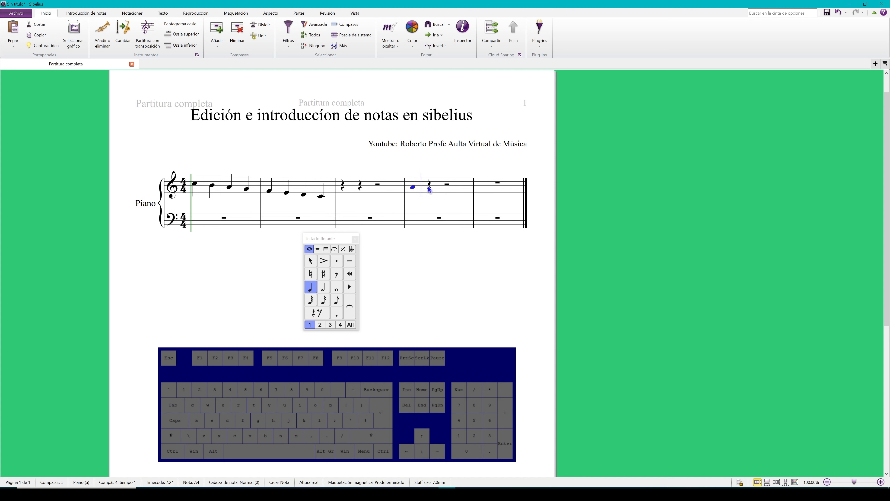
click(311, 263)
click(264, 268)
Select the first treble note and jump the selection measure by measure to measure 4 and back to measure 1
click(194, 184)
key(ctrl+Right)
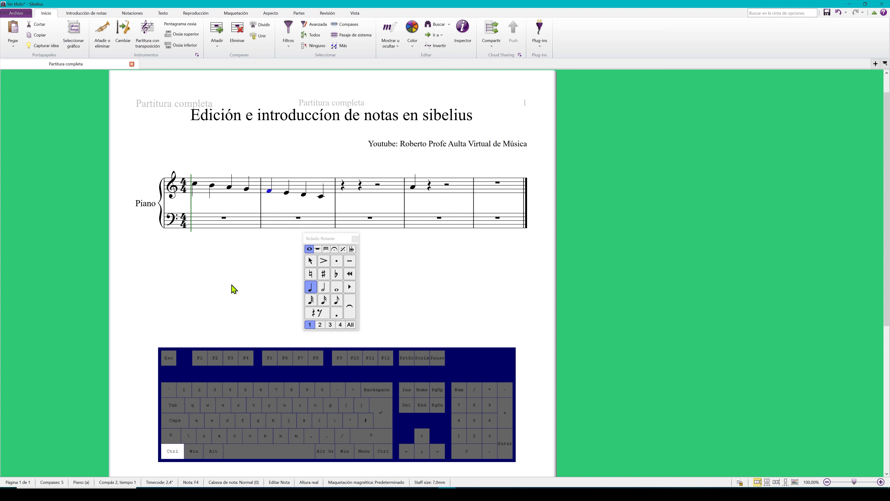
key(ctrl+Right)
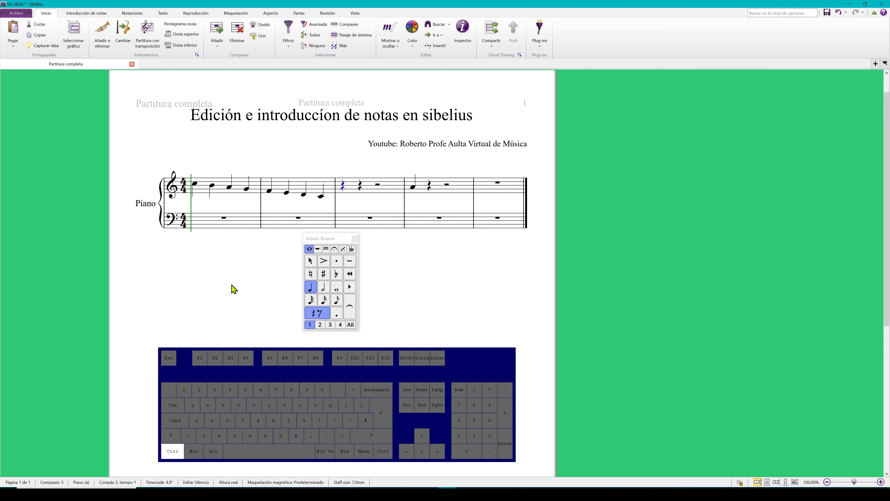
key(ctrl+Right)
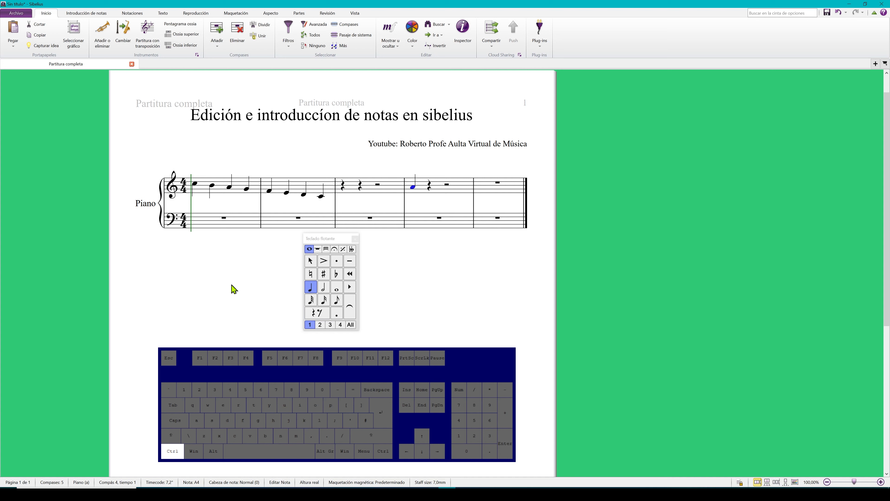
key(ctrl+Left)
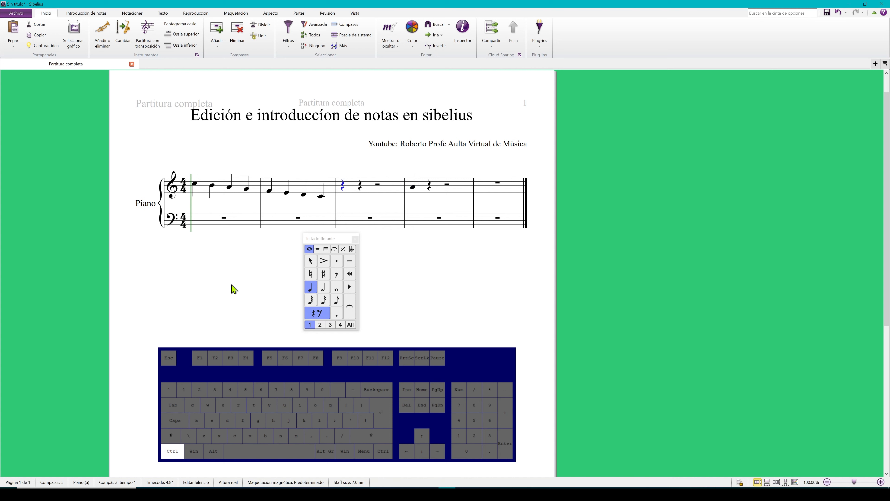
key(ctrl+Left)
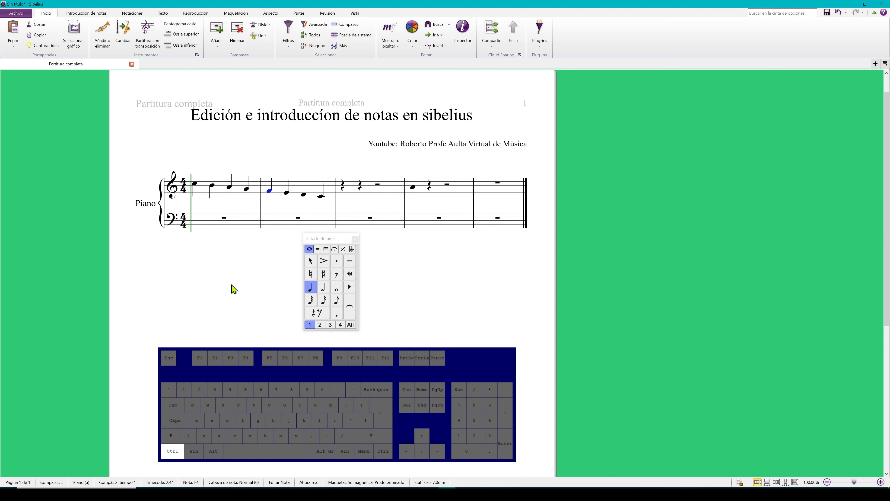
key(ctrl+Left)
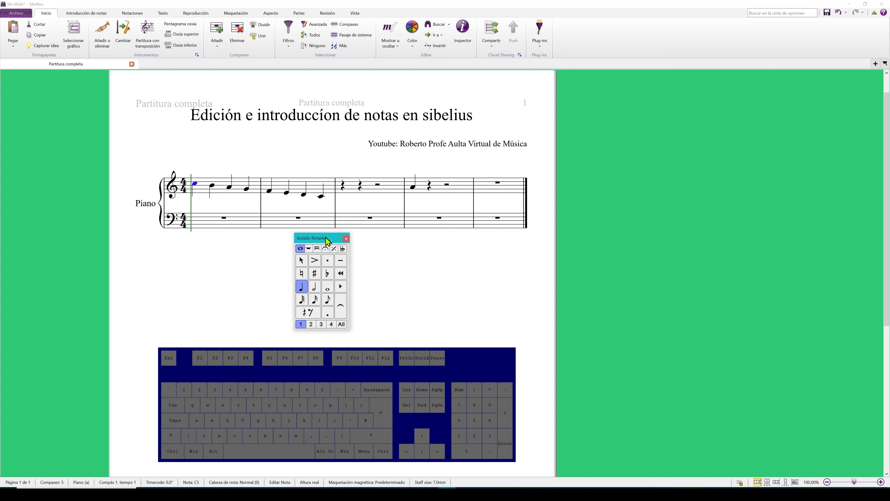
Reposition the floating Keypad slightly and view each of its six layouts, returning to the common notes layout
drag(335, 239, 336, 245)
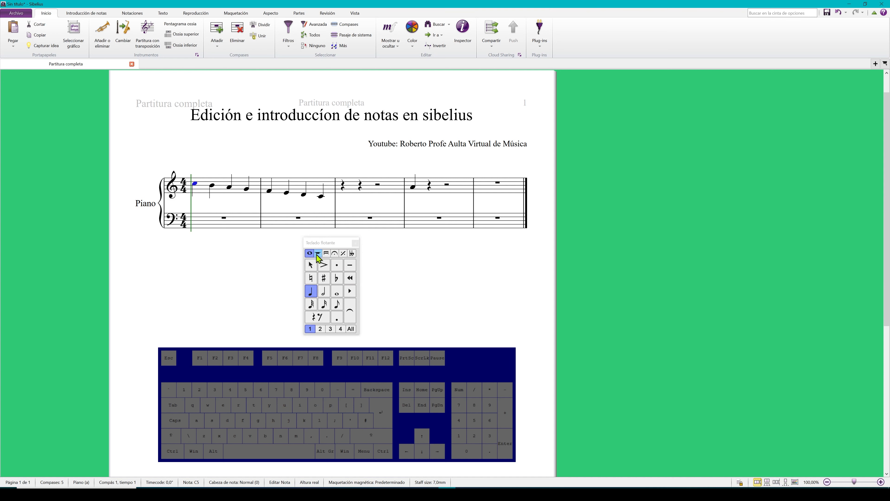
click(318, 253)
click(328, 253)
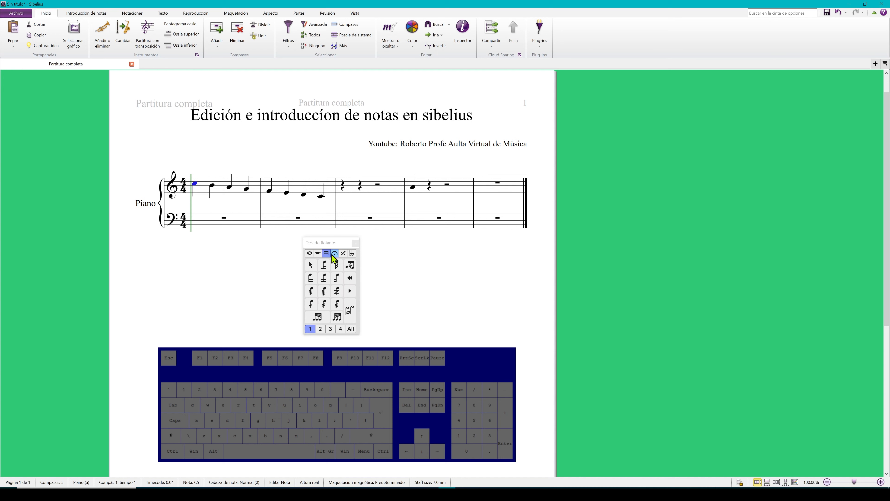
click(335, 253)
click(343, 253)
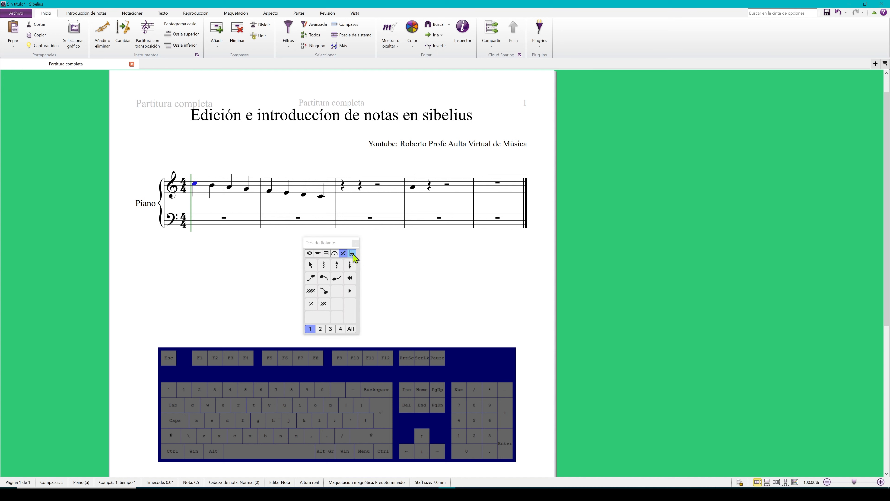
click(352, 254)
click(311, 255)
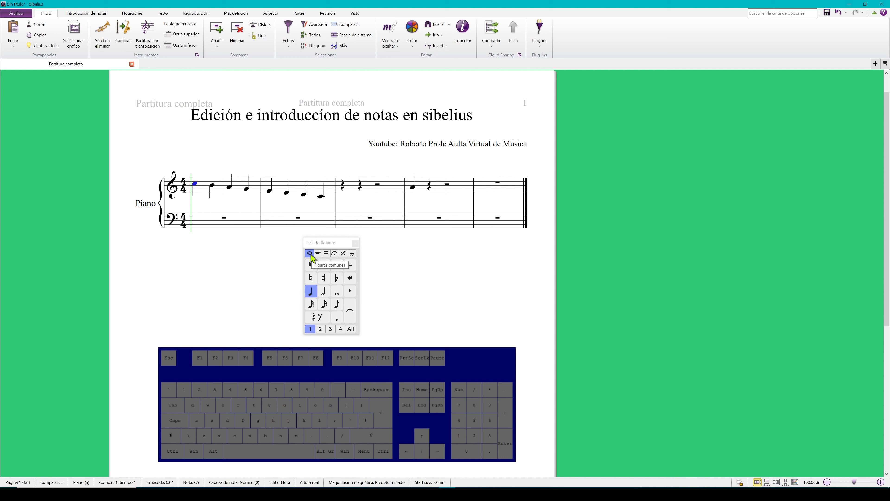
Go through the Keypad layouts once more, from common notes to accidentals, and return to common notes
key(F7)
key(F8)
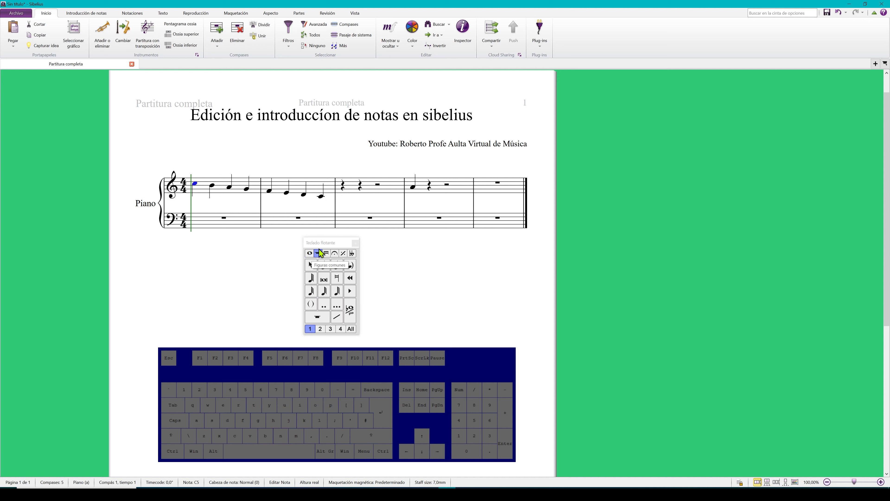
key(F9)
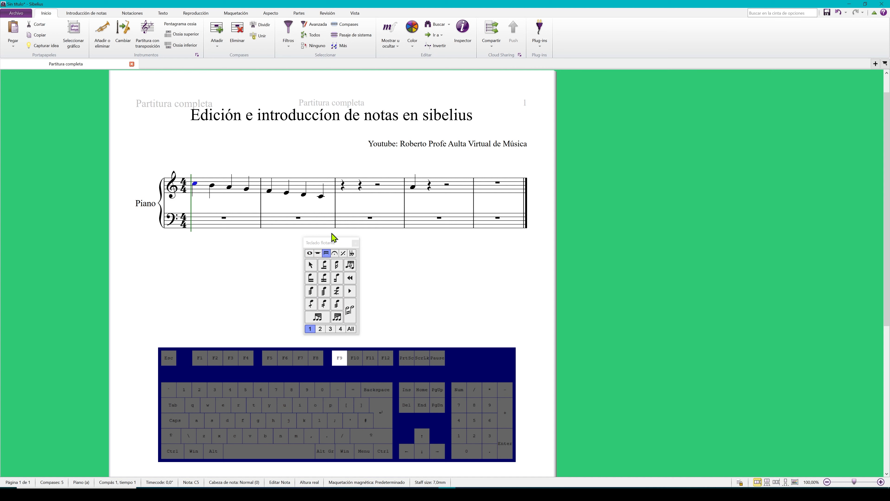
key(F10)
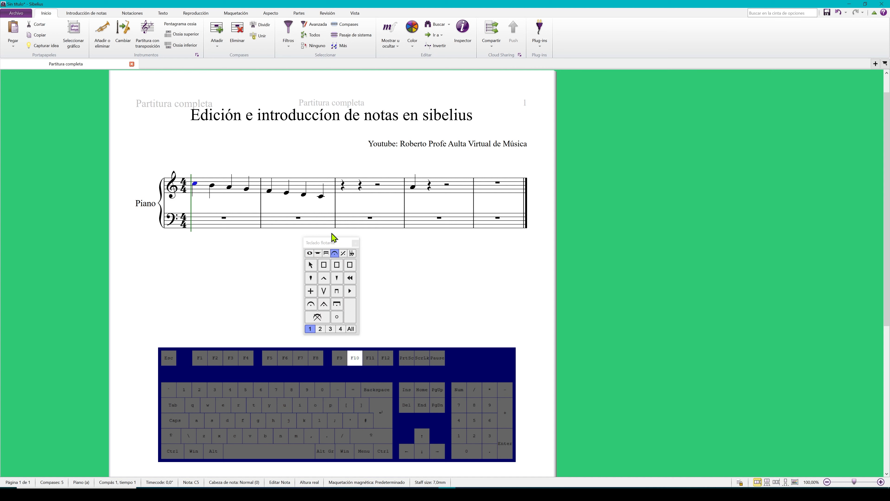
key(F11)
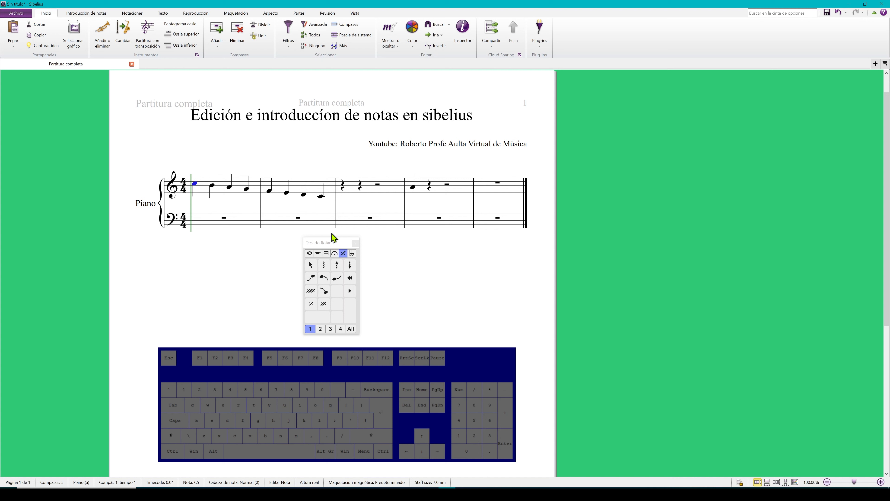
key(F12)
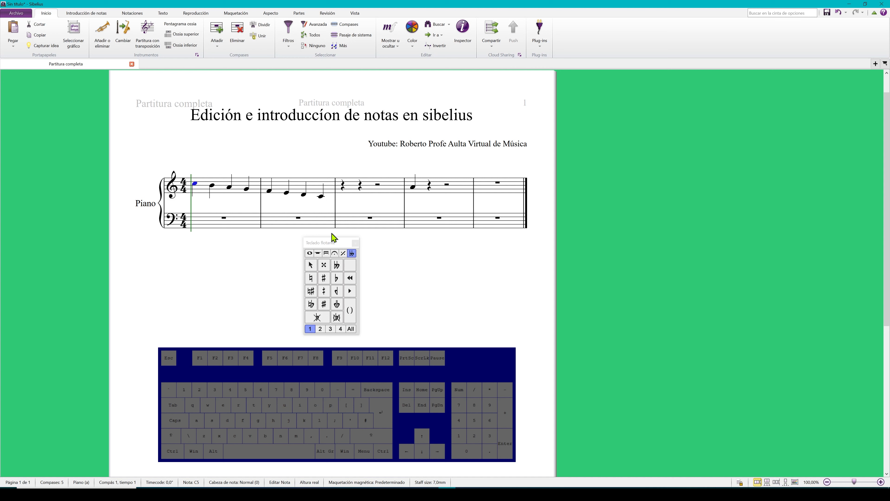
key(F7)
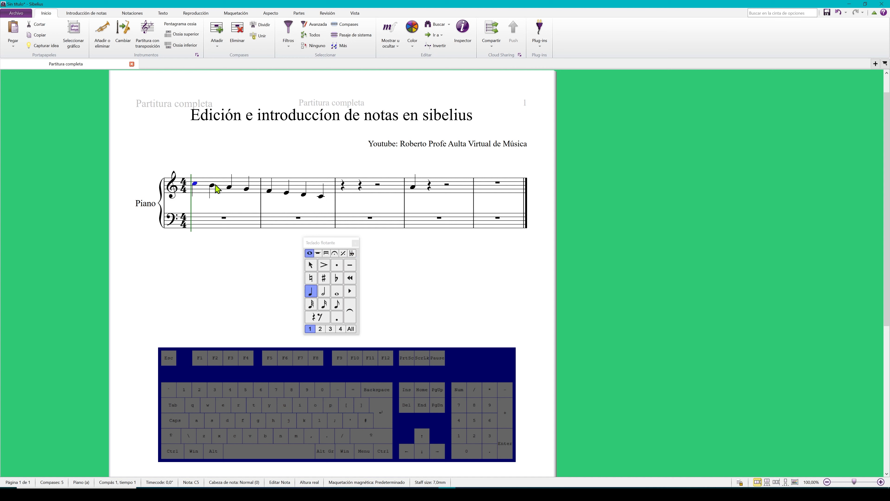
Delete the contents of treble measures 1 to 4 and clear the selection
click(228, 188)
shift+click(457, 194)
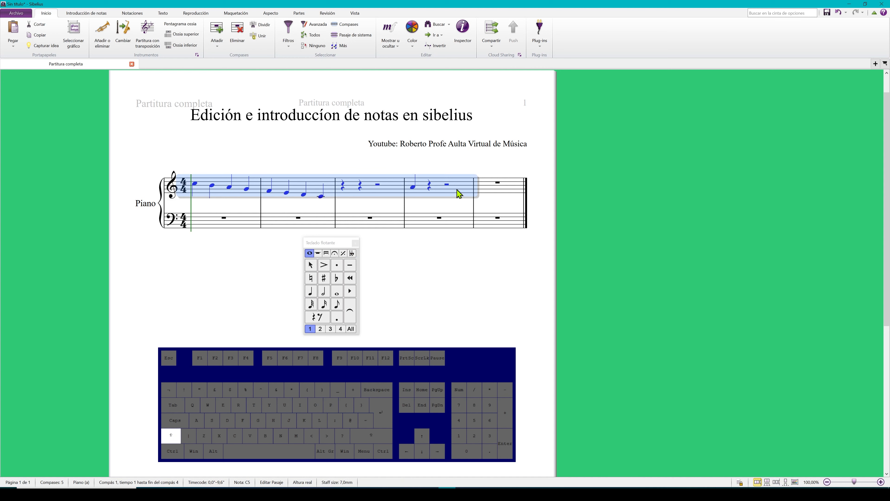
key(Delete)
key(Escape)
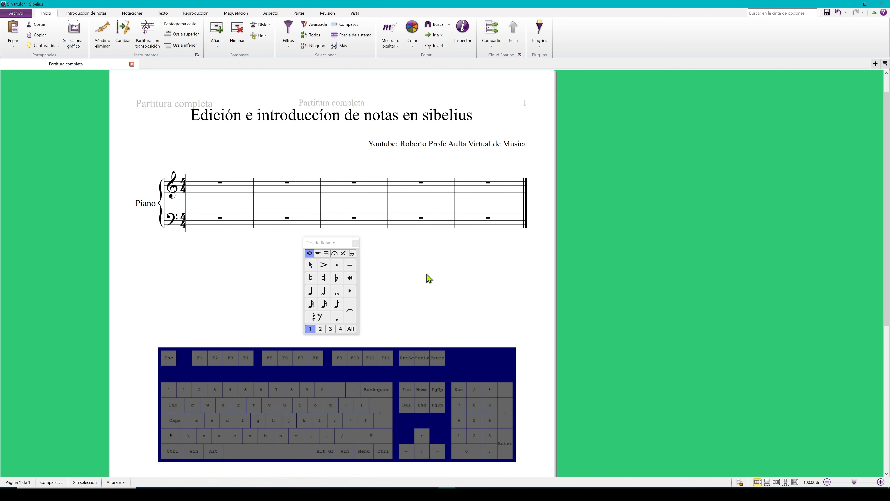
Enter a whole note C5 in treble measure 1 and a half note C5 at the start of measure 2
click(339, 293)
click(198, 187)
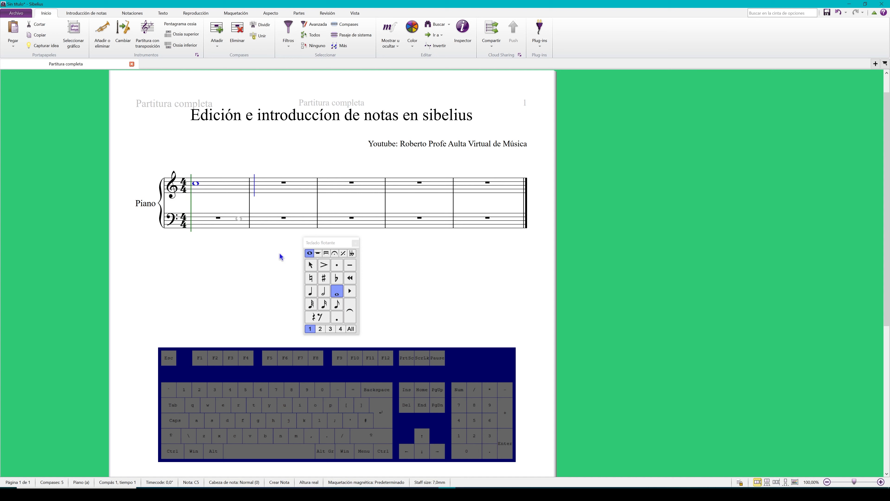
click(324, 292)
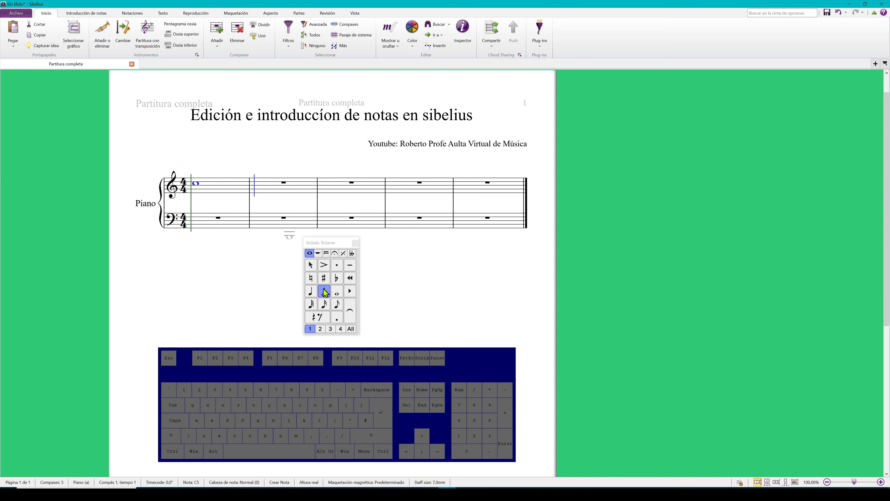
click(263, 184)
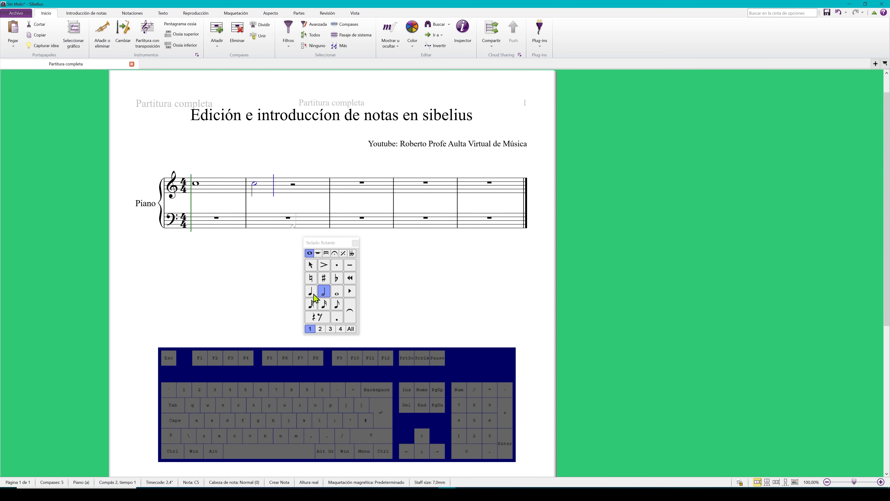
Complete treble measure 2 with a quarter note C5 and two eighth notes C5 after the half note
click(311, 293)
click(296, 184)
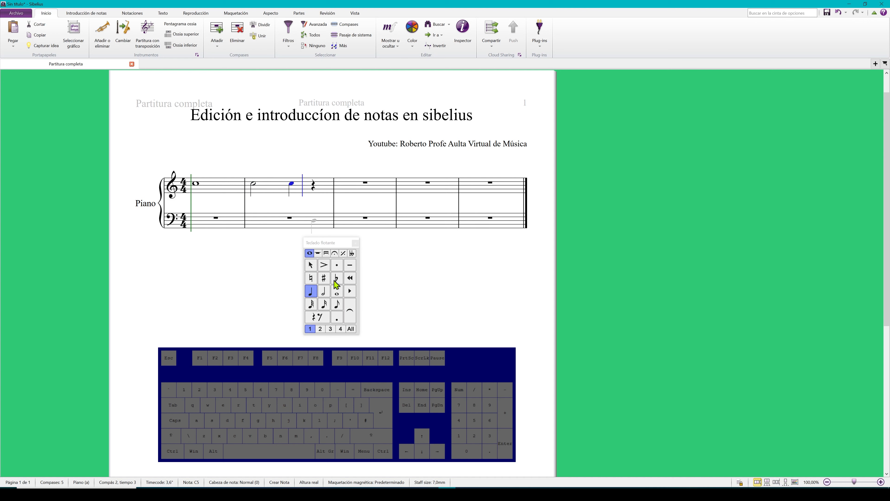
click(336, 308)
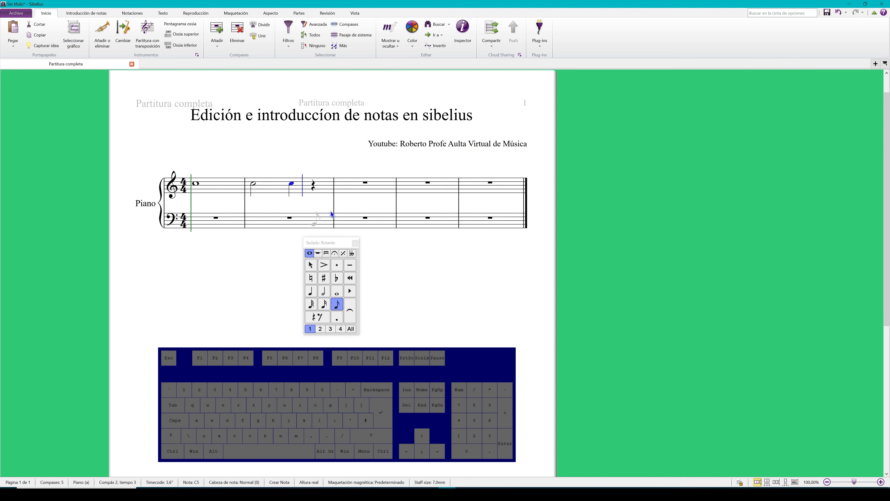
click(317, 184)
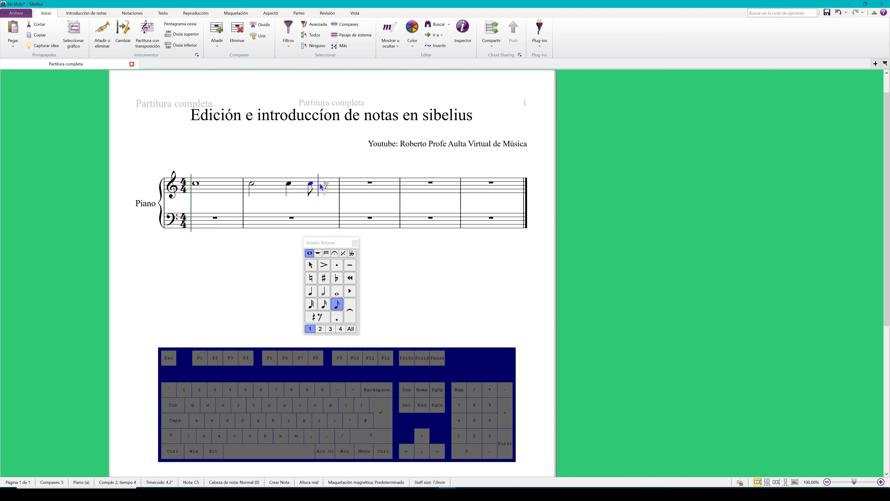
click(325, 184)
Enter four sixteenth notes C5 on the first beat of treble measure 3
click(324, 305)
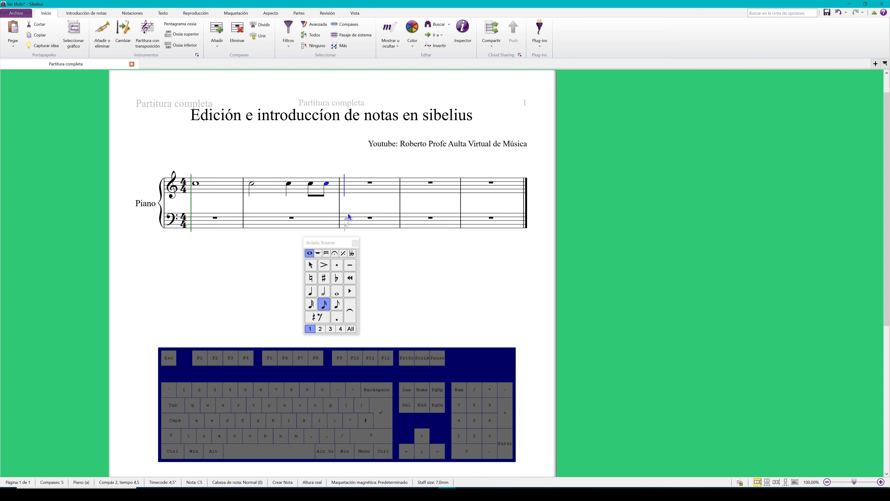
click(346, 185)
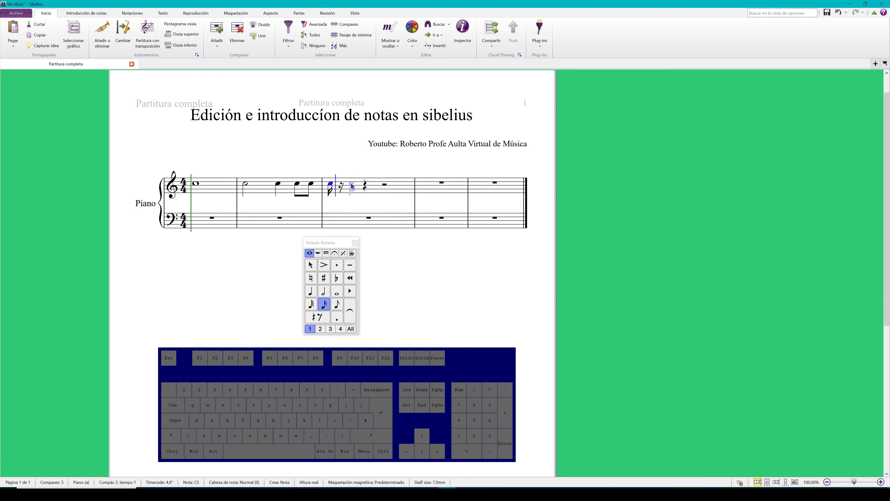
click(347, 184)
click(353, 184)
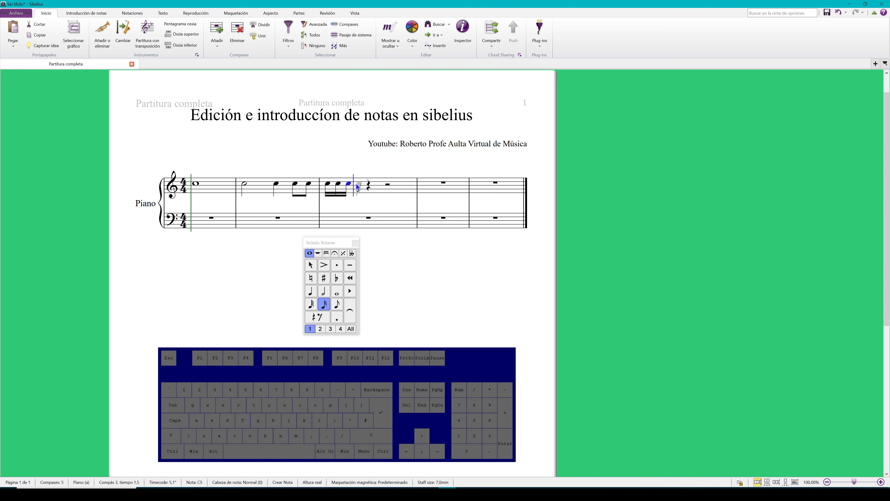
click(359, 184)
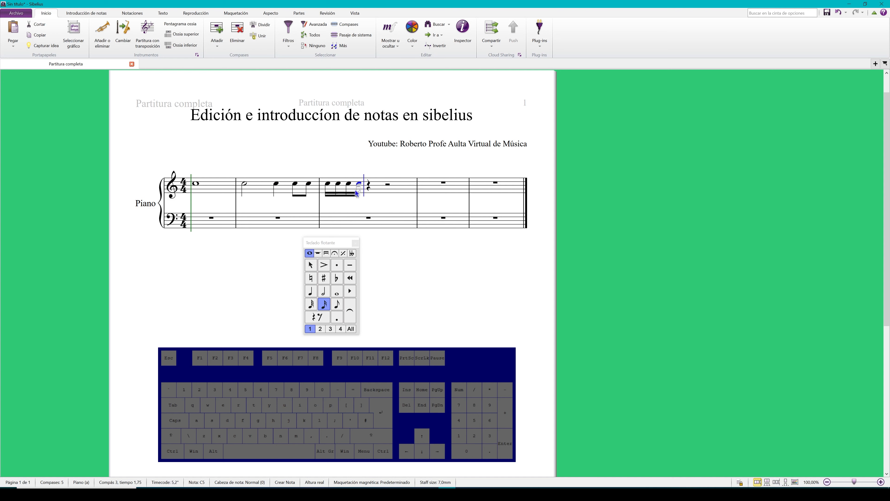
Enter four thirty-second notes C5 at the start of beat 2 in treble measure 3 and leave note input
click(312, 304)
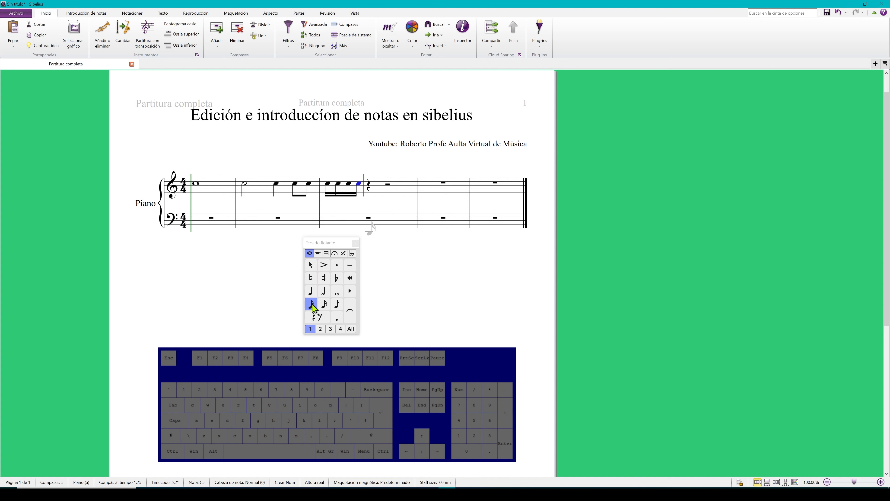
click(366, 185)
click(373, 185)
click(382, 184)
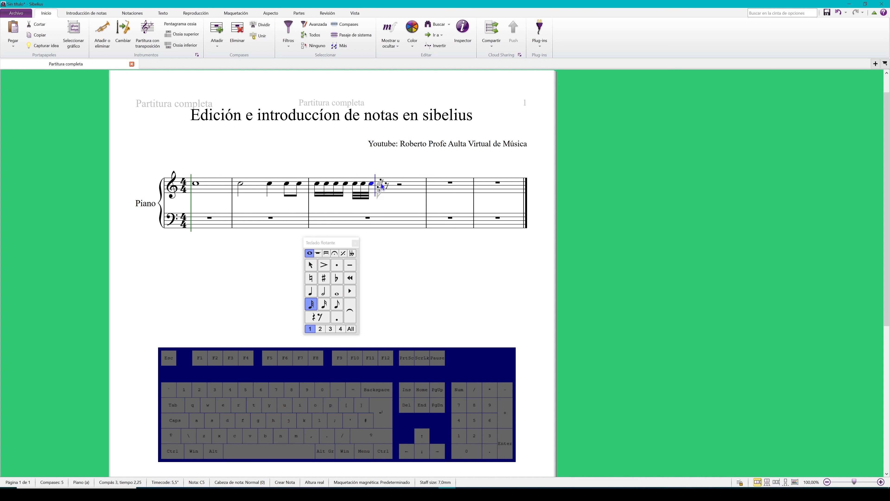
click(382, 184)
key(Escape)
Play back the entered notes from measure 1, stop playback and clear the selection
key(p)
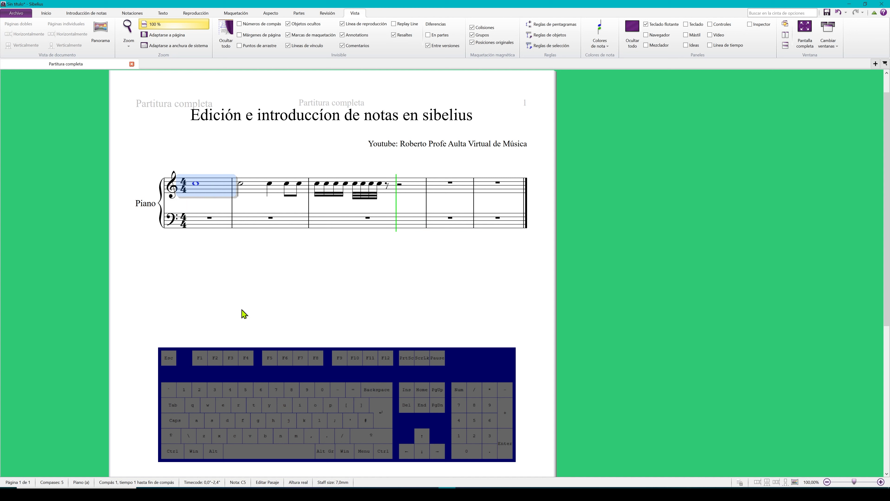
key(space)
click(263, 266)
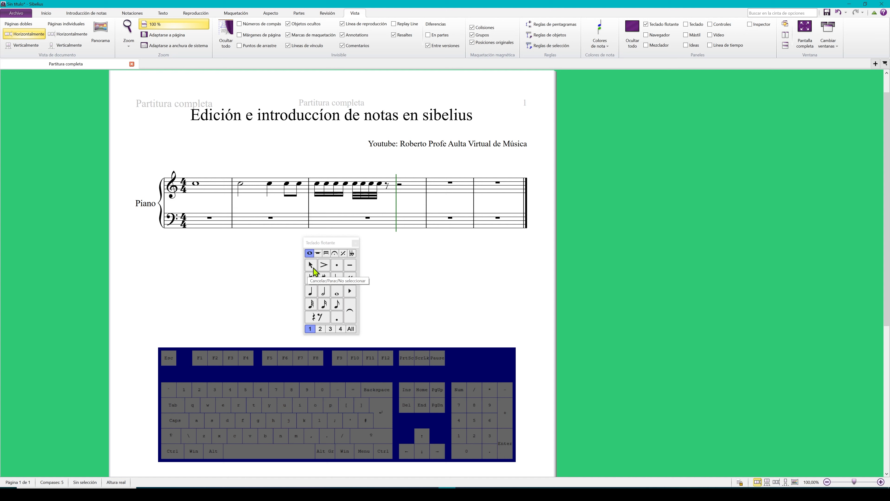
Delete the contents of treble measures 1 to 3 and clear the selection
click(321, 317)
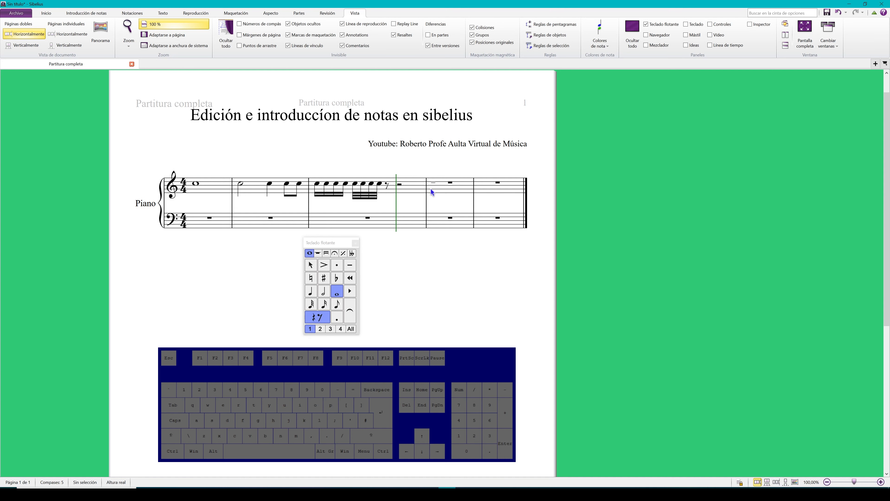
key(Escape)
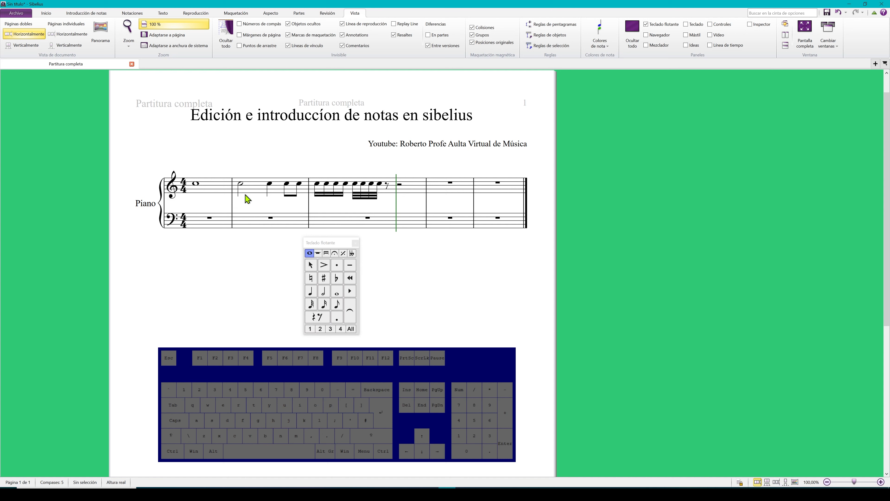
click(220, 183)
shift+click(400, 192)
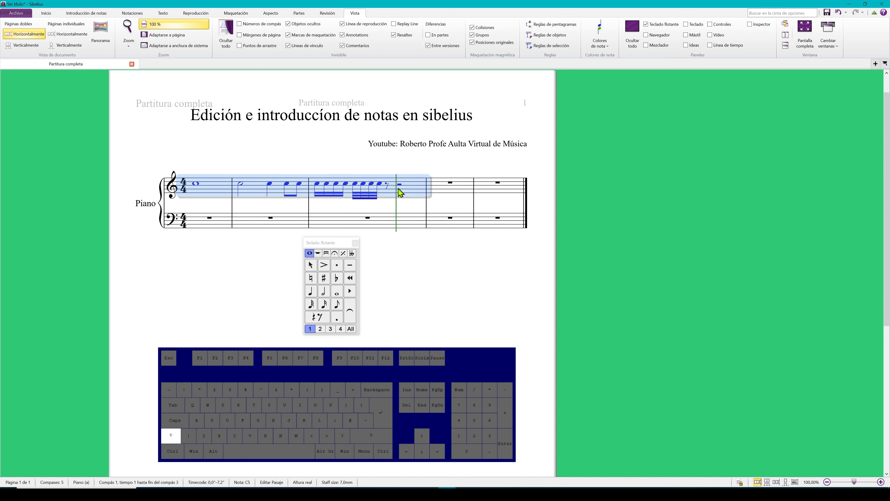
key(Delete)
key(Escape)
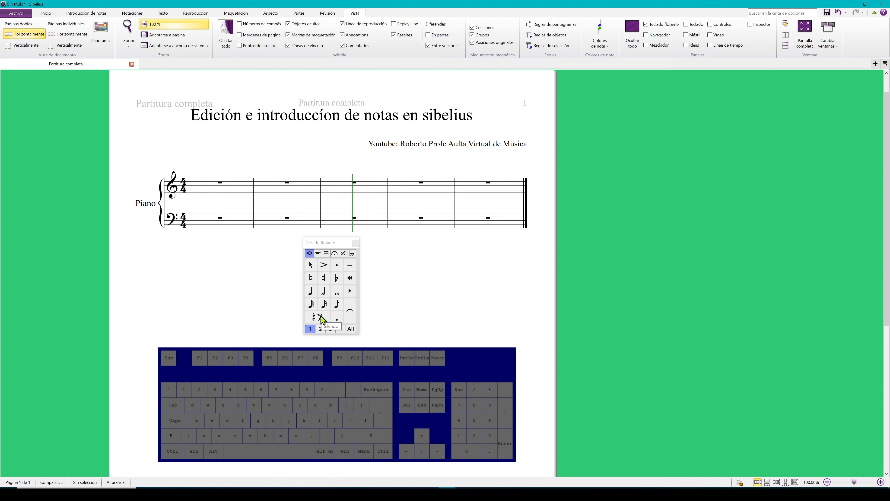
Enter a whole rest in treble measure 1 and a half rest at the start of measure 2
click(336, 292)
click(318, 316)
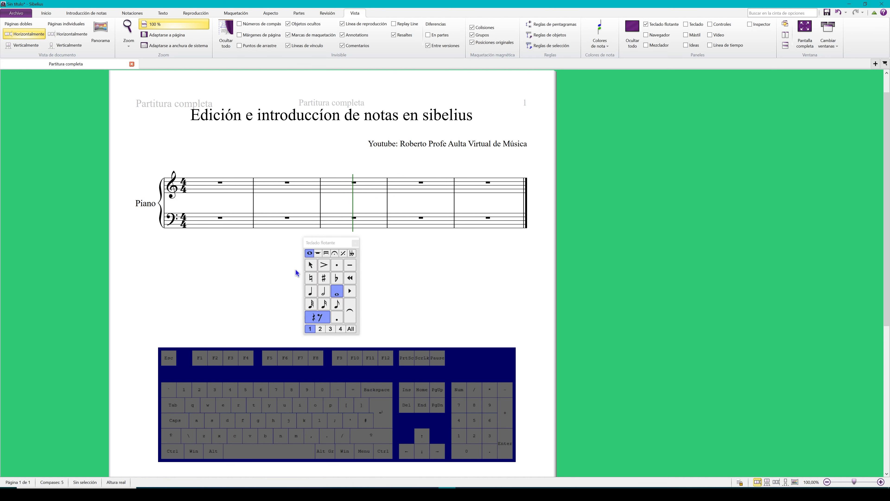
click(176, 180)
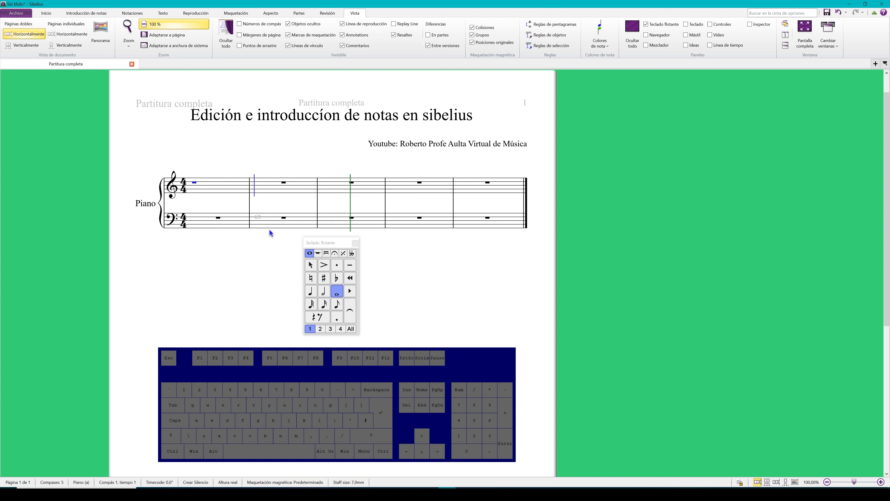
click(324, 296)
click(325, 297)
click(321, 319)
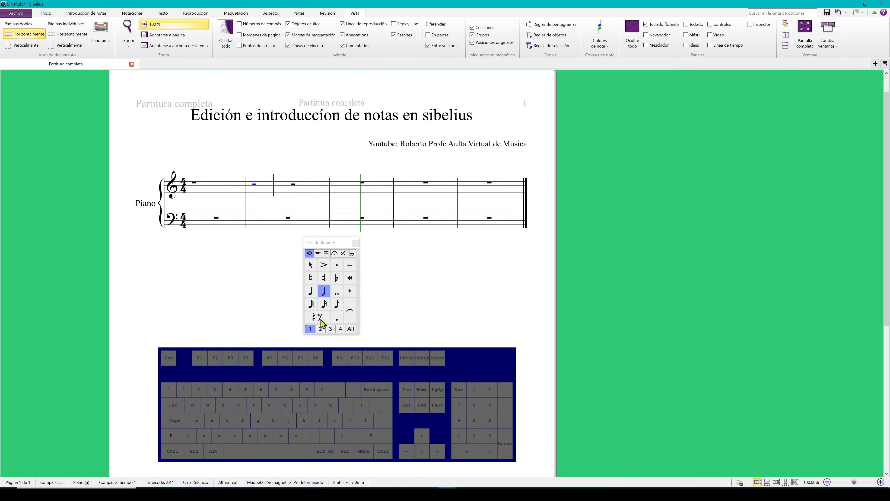
Add a quarter rest, an eighth rest, a sixteenth rest and a thirty-second rest after the half rest in treble measure 2
click(312, 294)
click(322, 315)
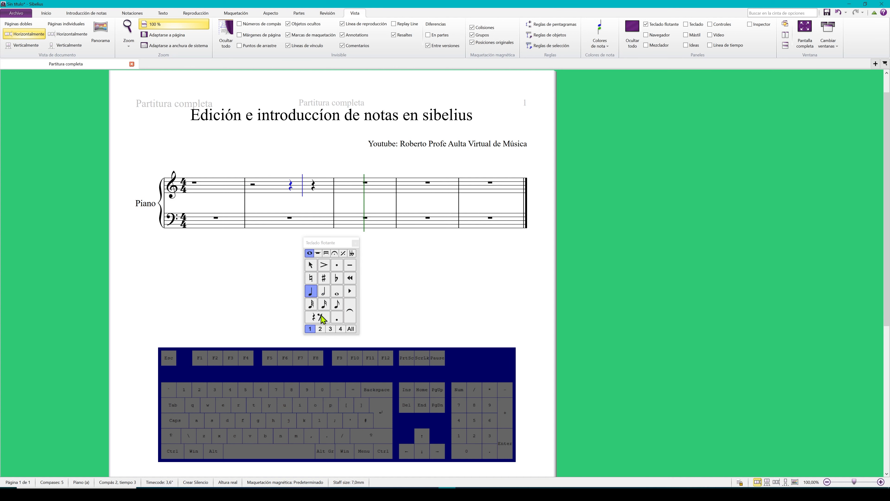
click(337, 305)
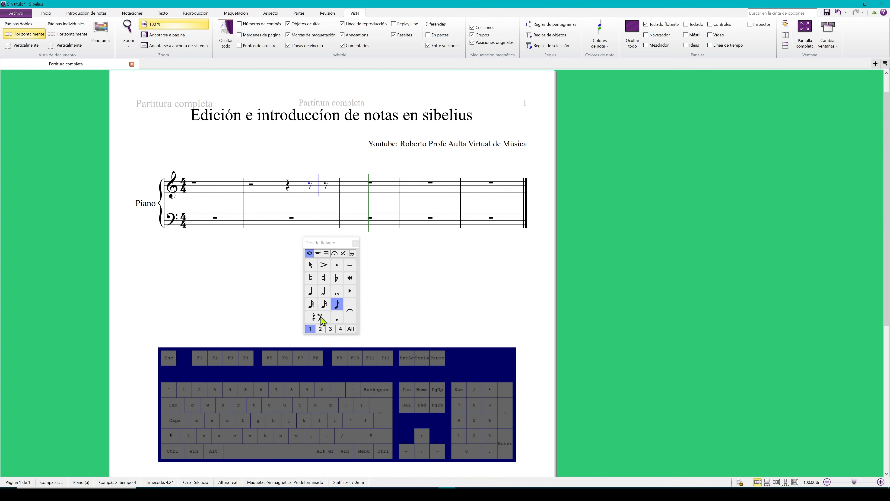
click(324, 303)
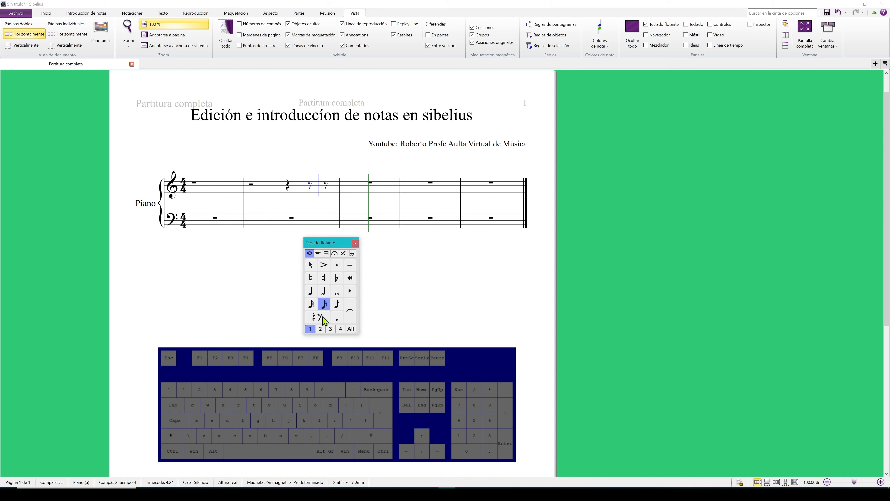
click(311, 304)
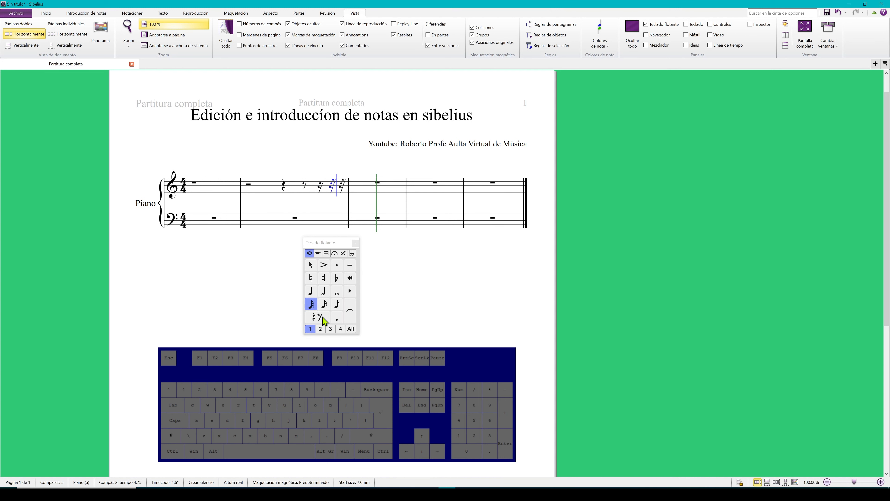
Delete the rests in treble measures 1 and 2 and clear the selection
click(214, 186)
shift+click(329, 195)
key(Delete)
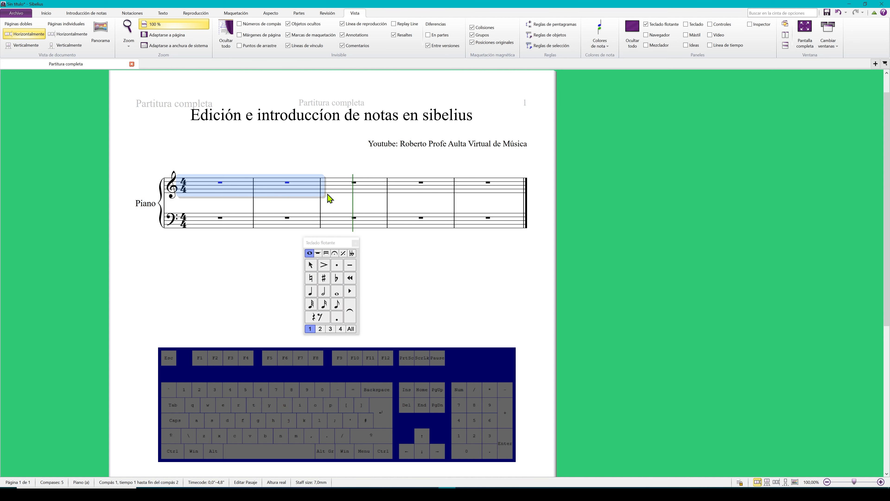
key(Escape)
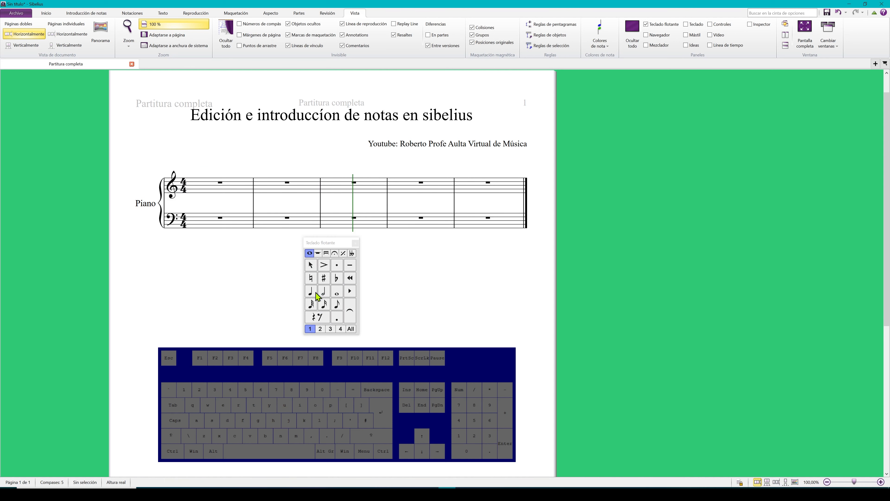
Fill treble measure 1 with a half note C5 tied to a quarter note C5, plus one more quarter note C5, and end note input
click(325, 293)
click(199, 185)
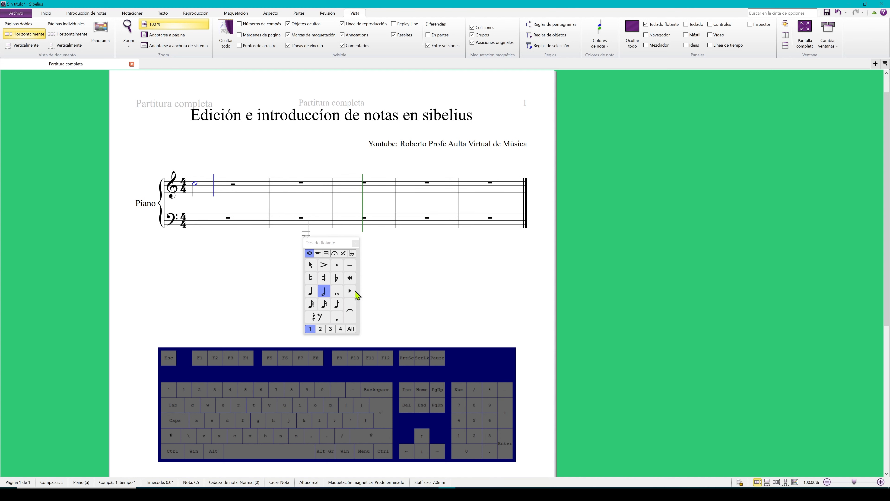
click(350, 312)
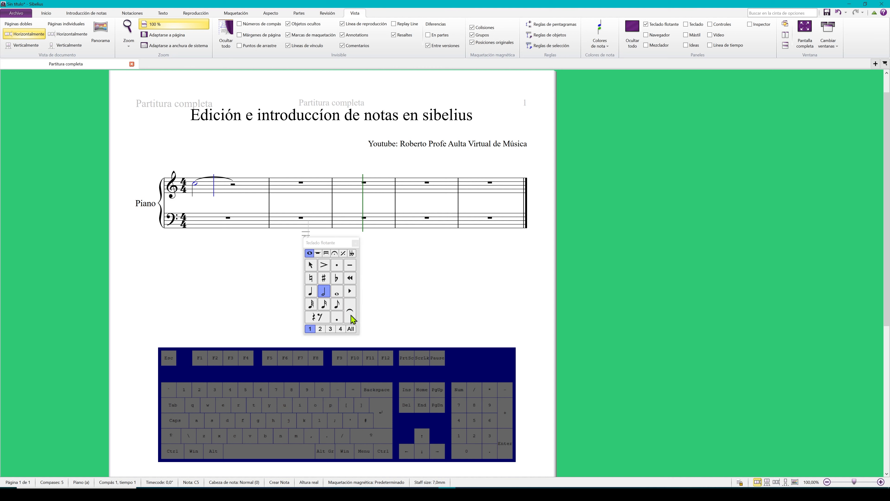
click(310, 292)
click(228, 184)
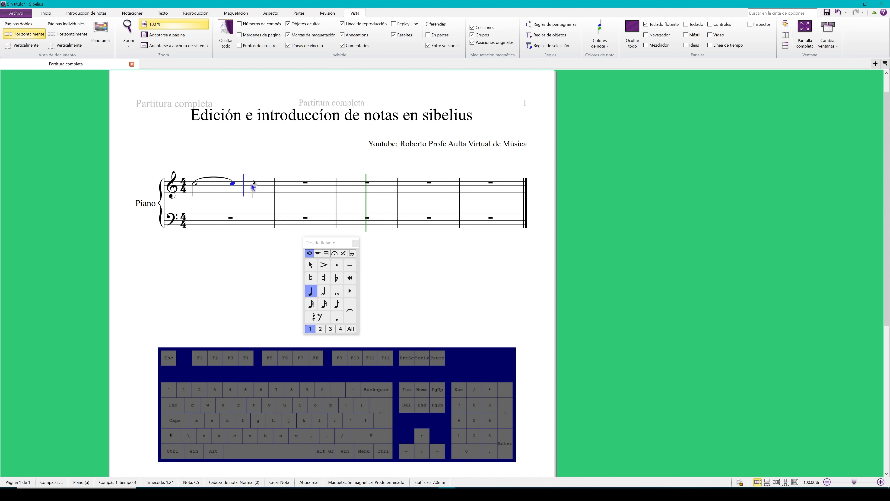
click(310, 264)
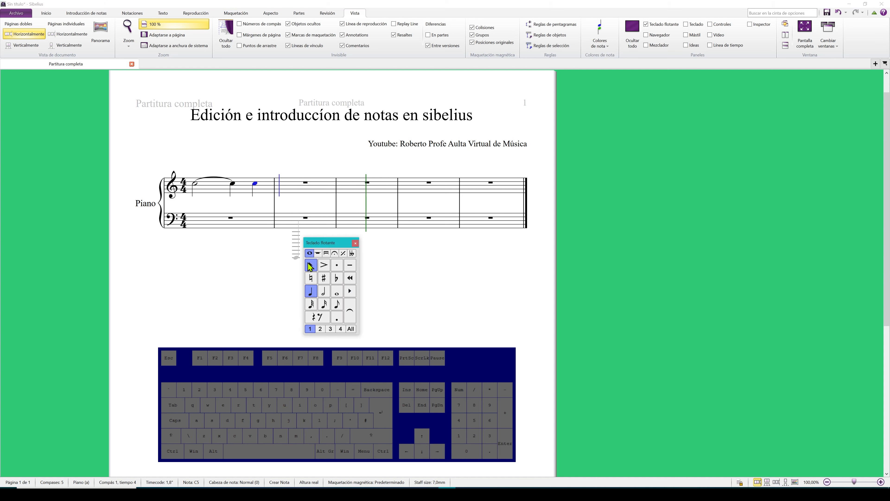
Play back treble measure 1 to hear the tied notes and clear the selection
click(223, 195)
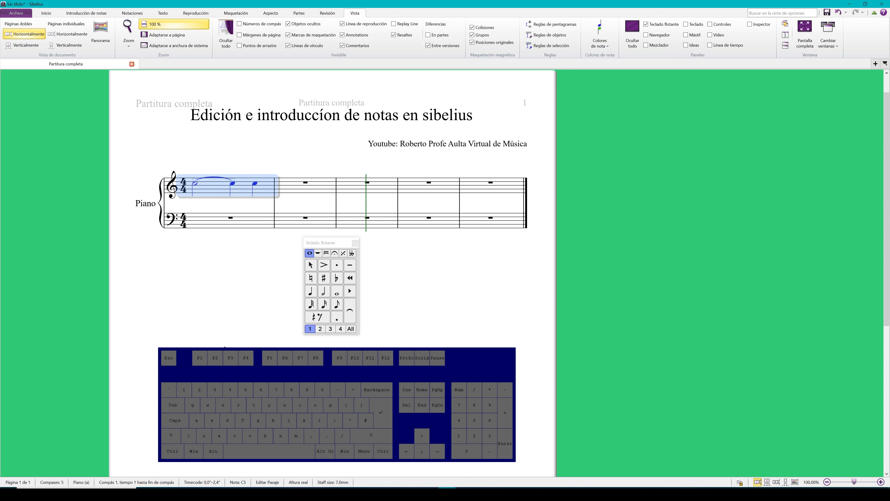
key(space)
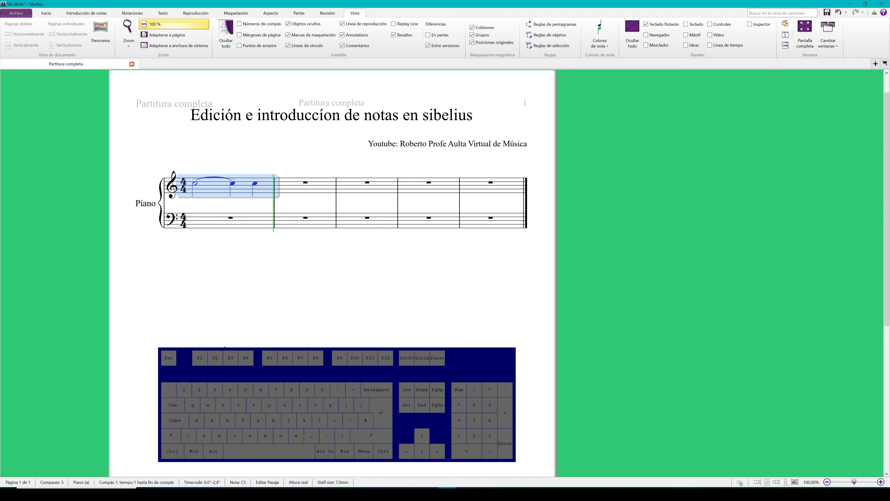
key(Escape)
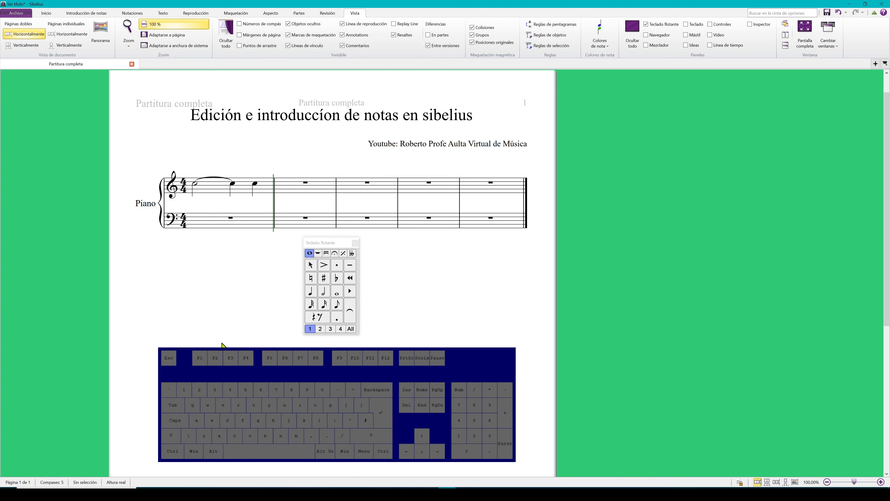
Enter a quarter note C5, an eighth note A4 and an eighth rest at the start of treble measure 2
click(311, 292)
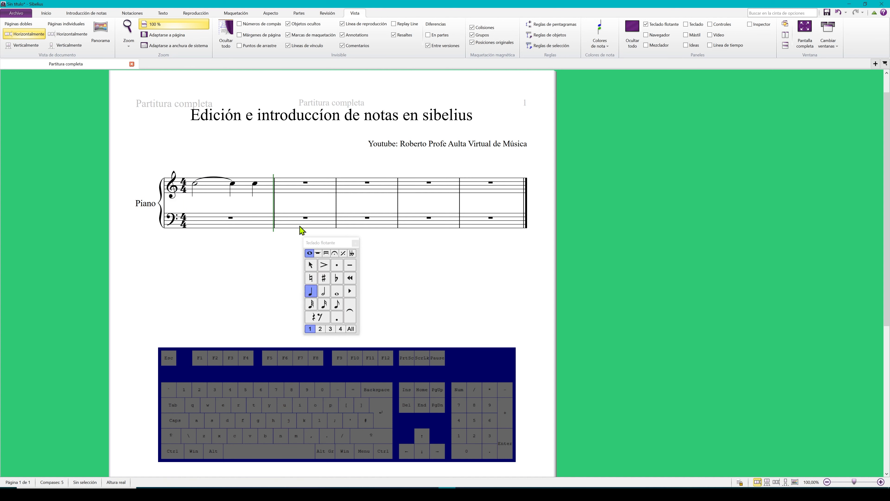
click(282, 184)
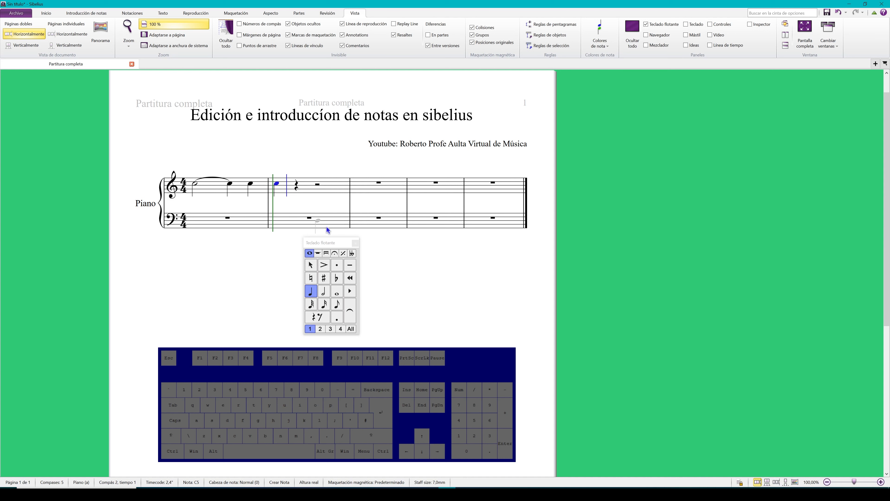
click(337, 305)
click(303, 190)
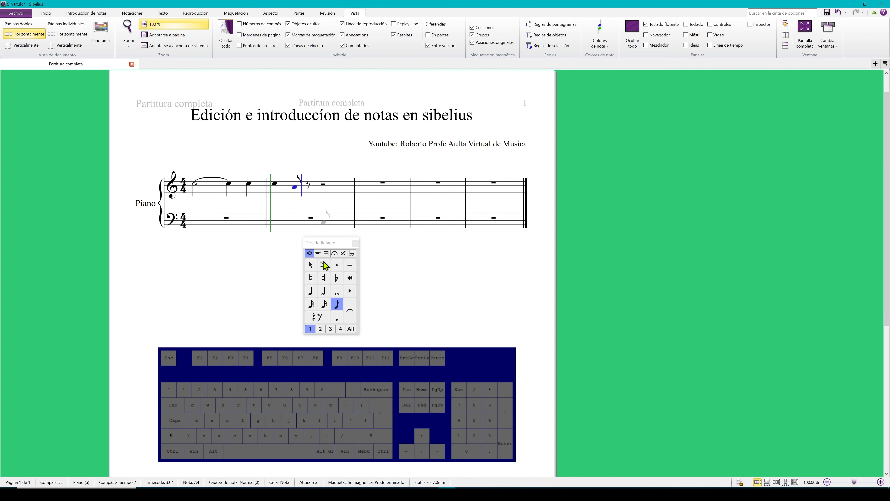
click(316, 319)
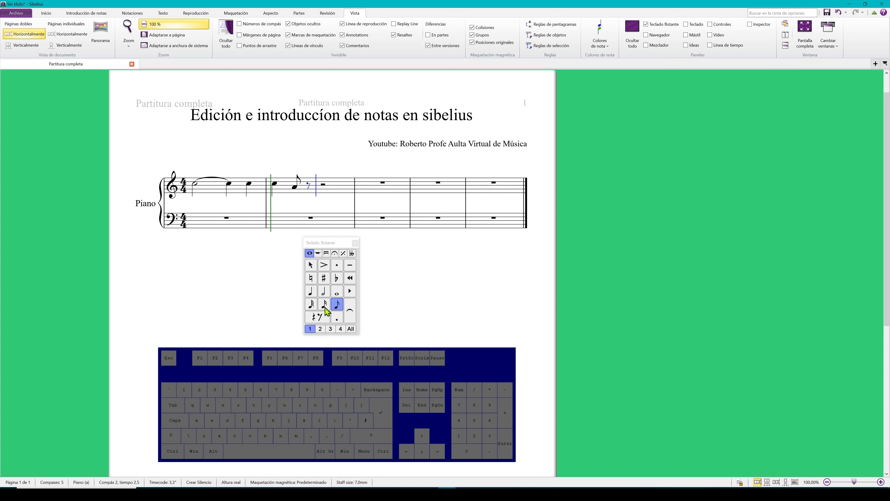
Enter a half note C5 in treble measure 2 tied to a quarter note C5 in measure 3, and end note input
click(326, 294)
click(319, 184)
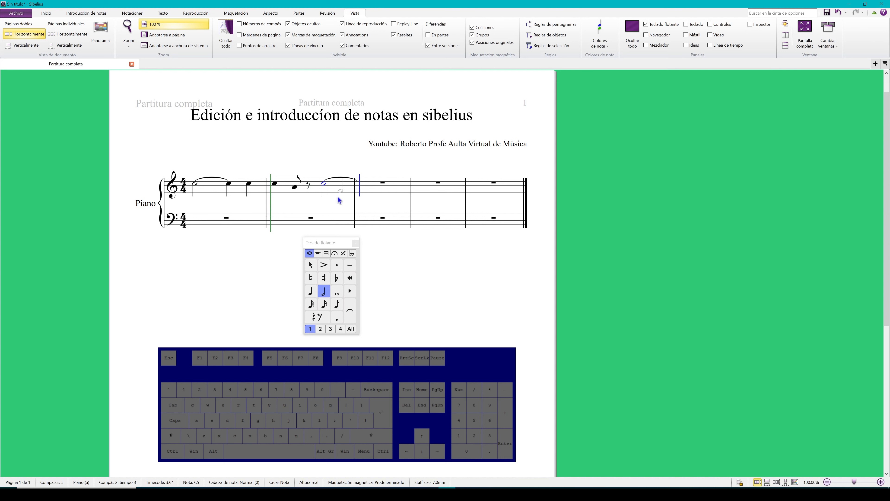
key(4)
click(360, 183)
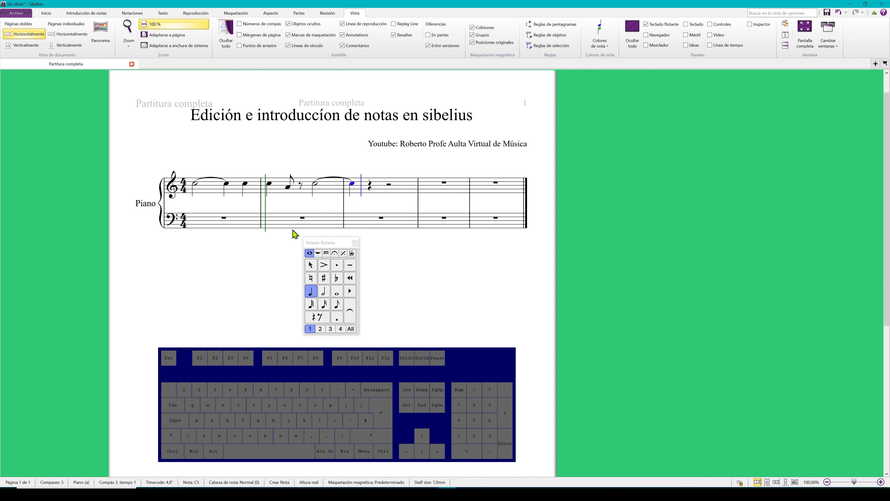
key(Escape)
Play back the treble passage from measure 1 into measure 3 to hear the tie across the barline
click(214, 192)
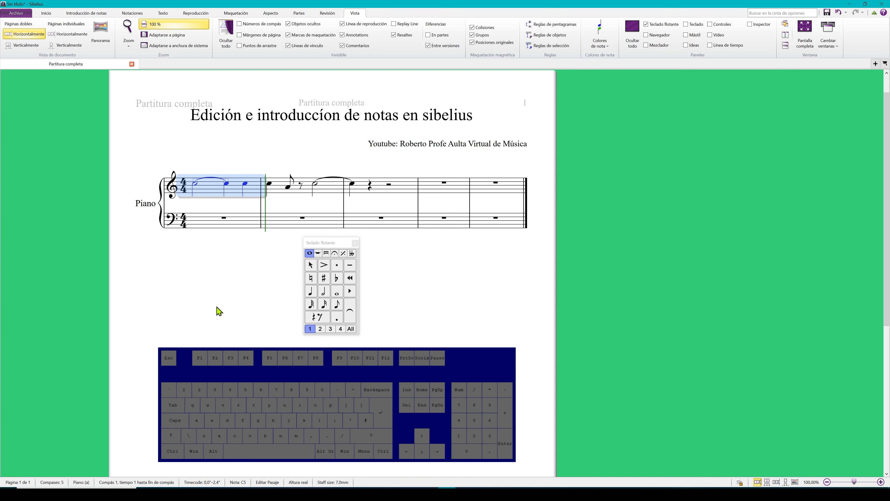
key(p)
key(Escape)
key(space)
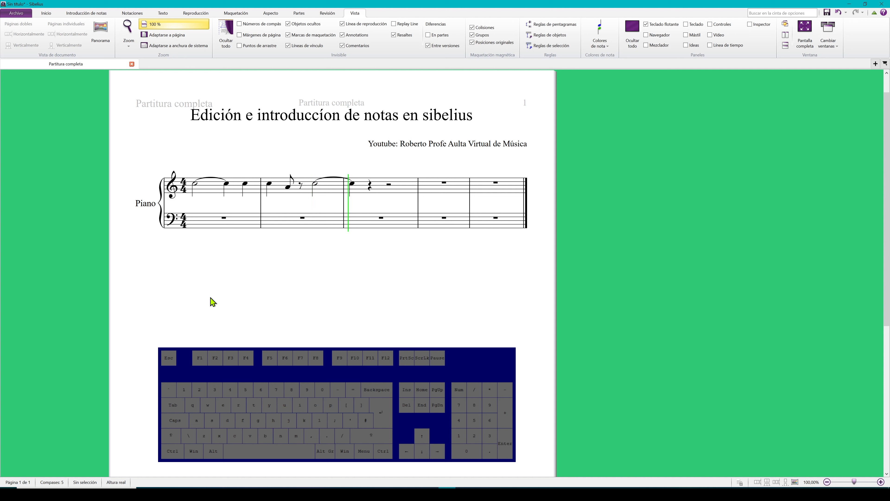
key(space)
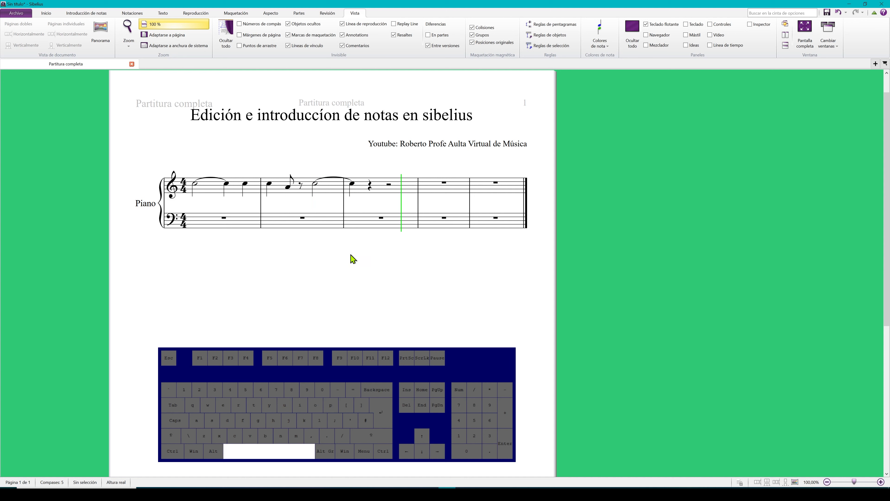
Delete the contents of treble measures 1 to 3 and clear the selection
click(236, 195)
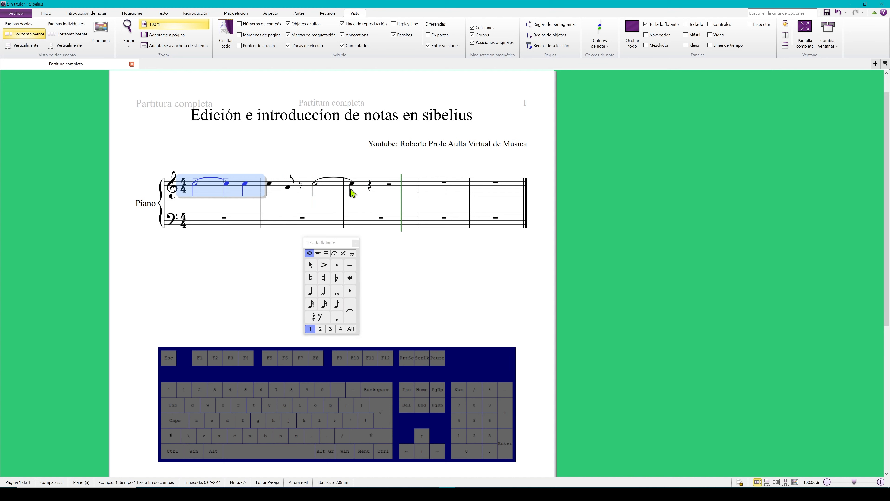
shift+click(400, 193)
key(Delete)
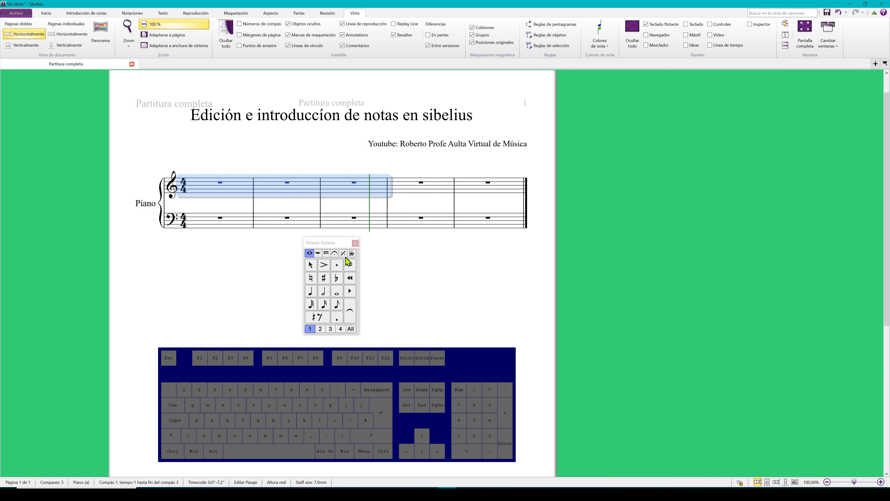
click(271, 311)
Enter an accented quarter note C5 on beat 1 of treble measure 1 and end note input
click(308, 293)
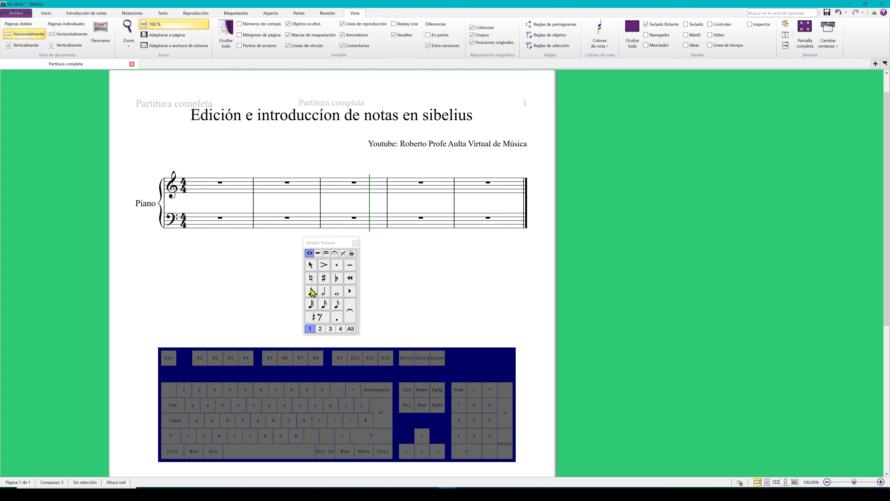
click(324, 266)
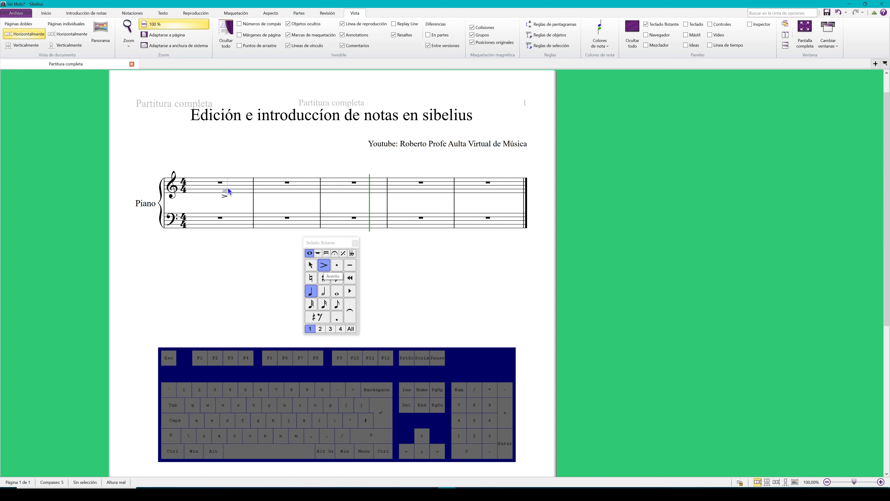
click(201, 185)
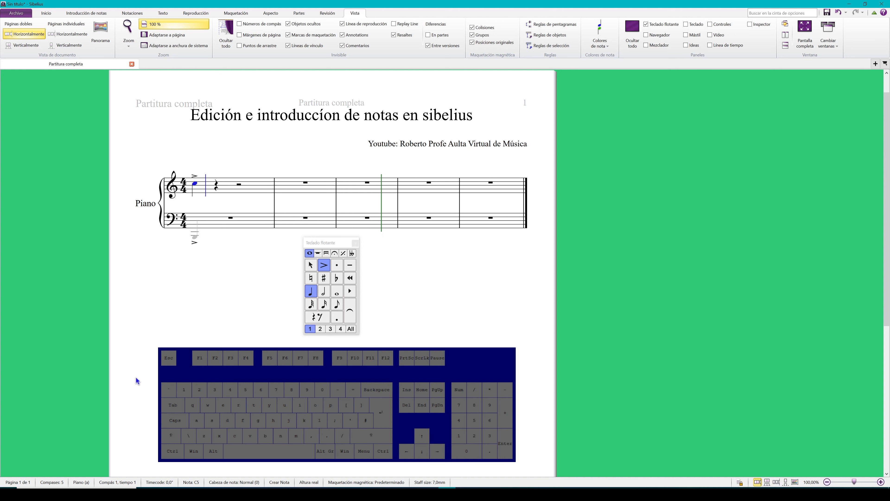
key(Escape)
key(Escape)
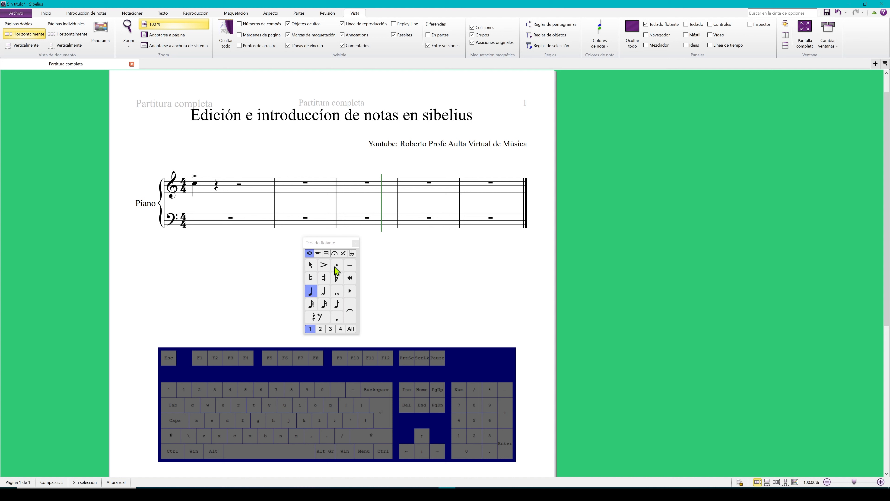
Enter a staccato quarter note C5 on beat 2 and a tenuto quarter note C5 on beat 3 of treble measure 1
click(336, 267)
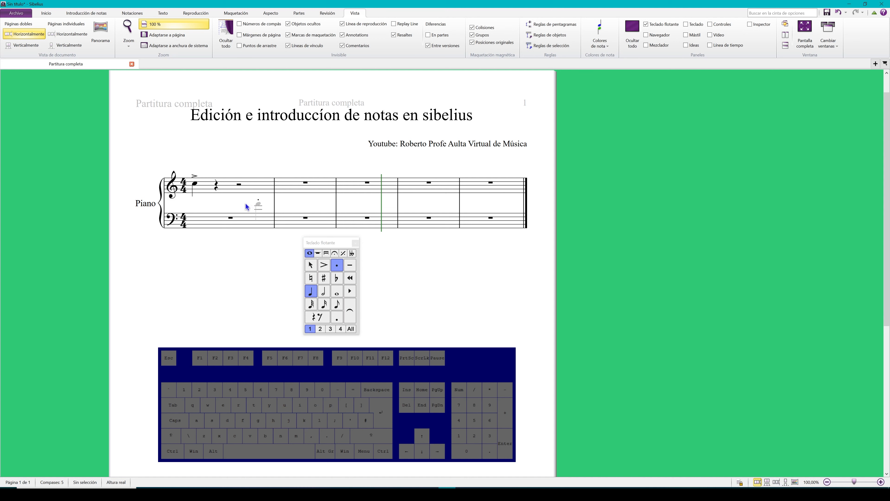
click(218, 183)
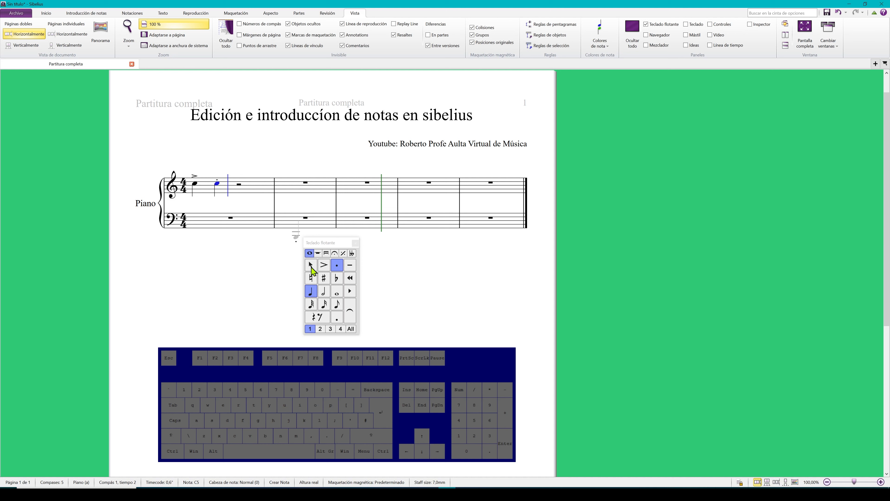
click(301, 305)
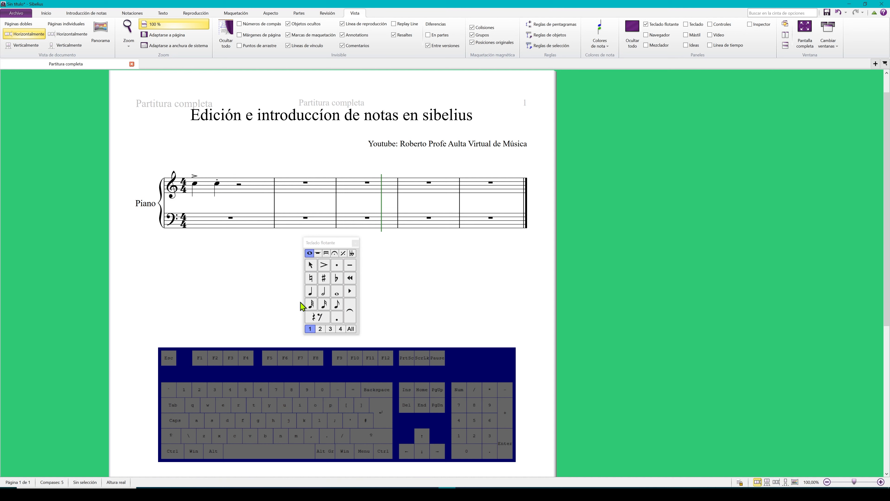
click(311, 292)
click(349, 269)
click(245, 183)
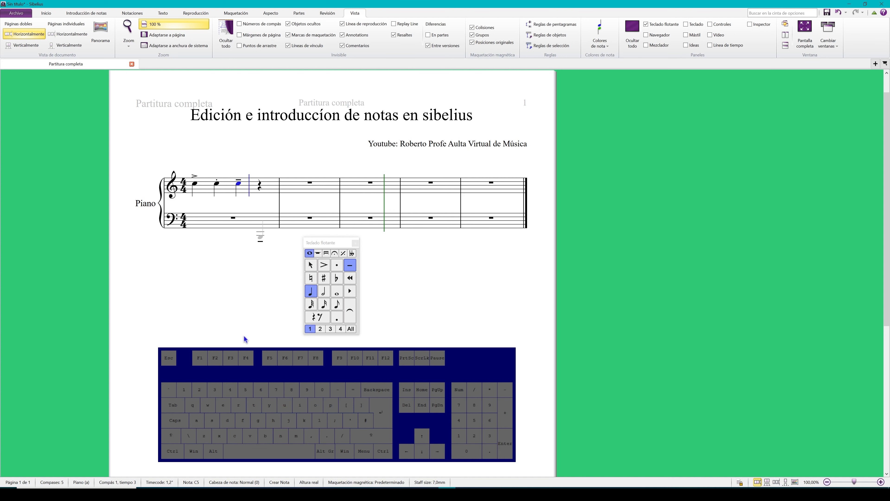
click(312, 267)
Delete the articulated notes in treble measure 1
click(272, 194)
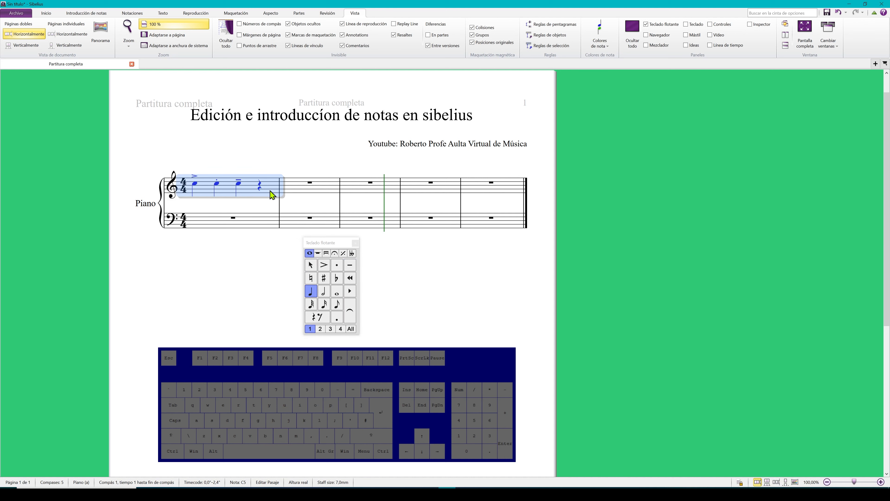
key(Delete)
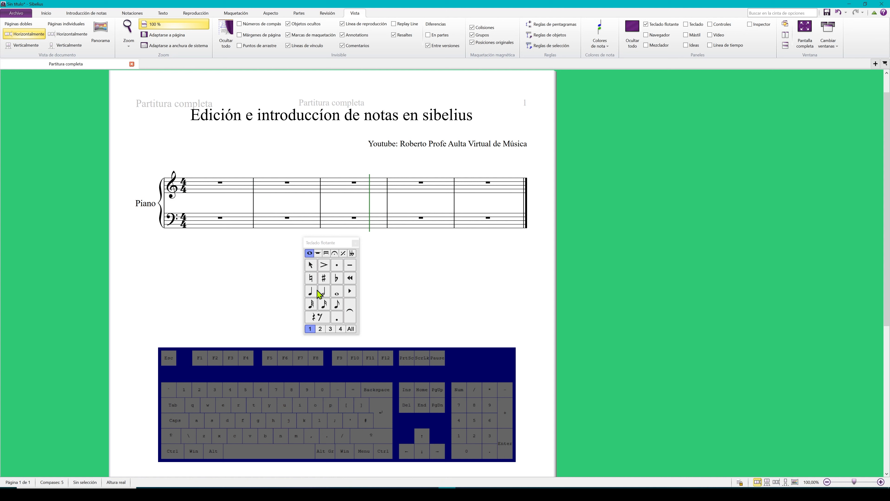
Enter a quarter note C#5 on beat 1 and a quarter note C5 with a natural sign on beat 2 of treble measure 1
click(314, 292)
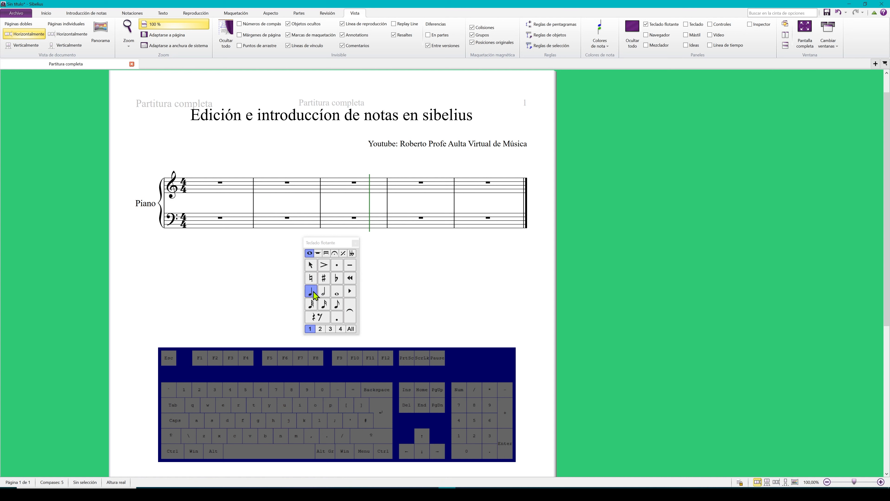
click(325, 279)
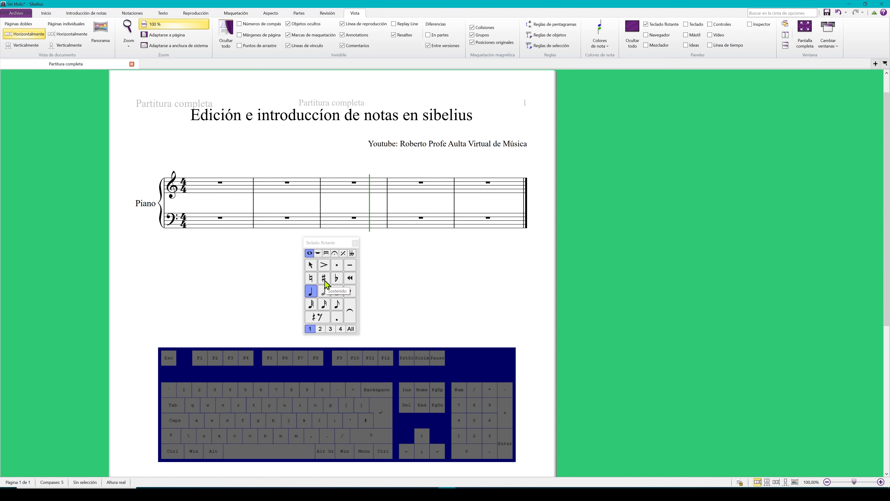
click(195, 183)
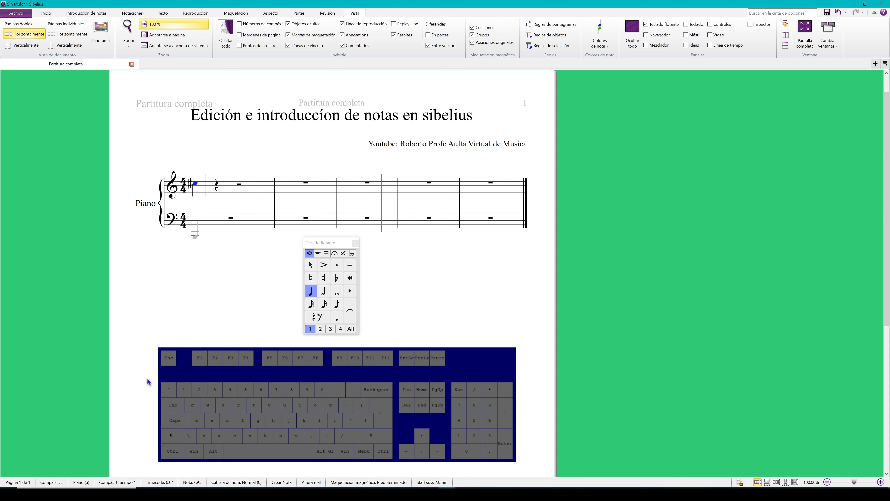
click(310, 279)
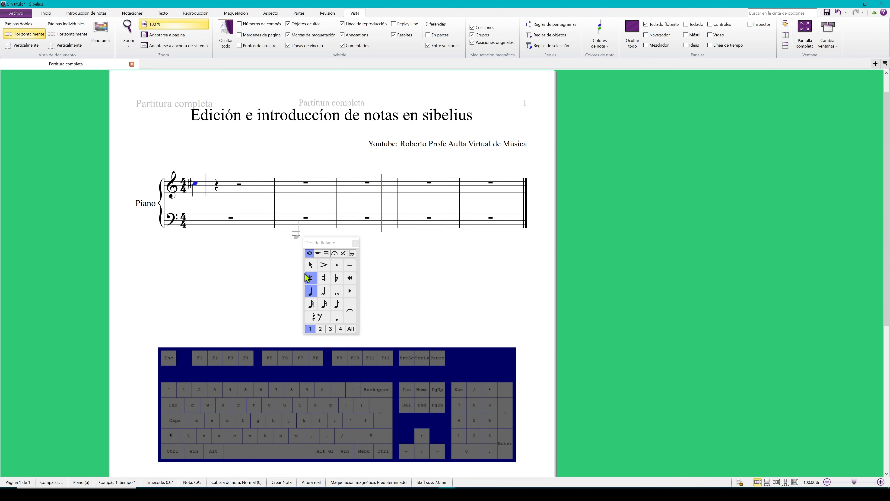
click(217, 183)
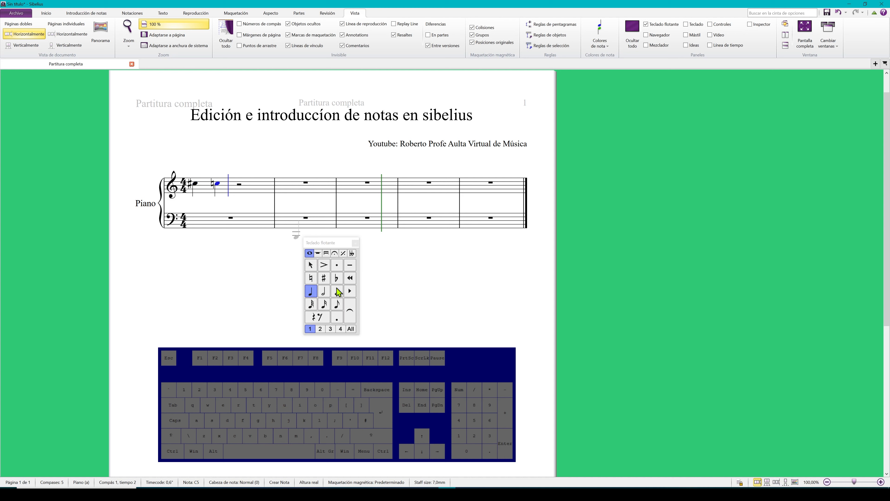
Enter a quarter note Bb4 on beat 3 of treble measure 1 and end note input
click(337, 277)
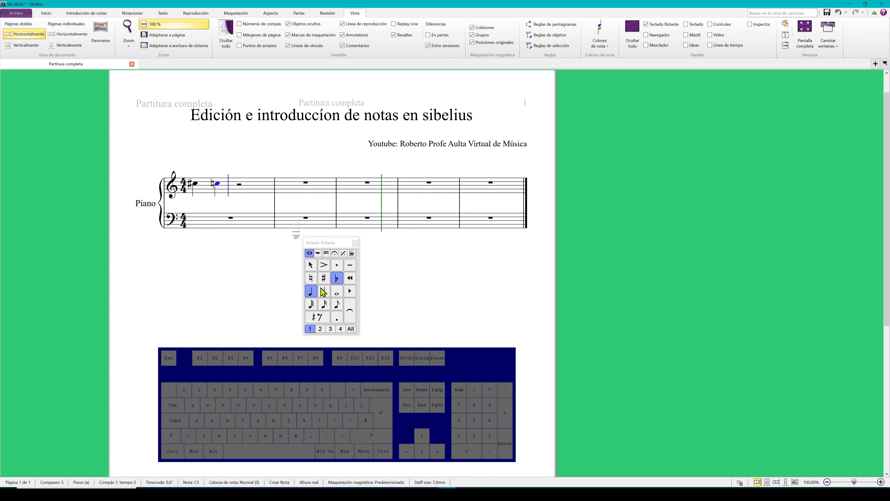
click(231, 186)
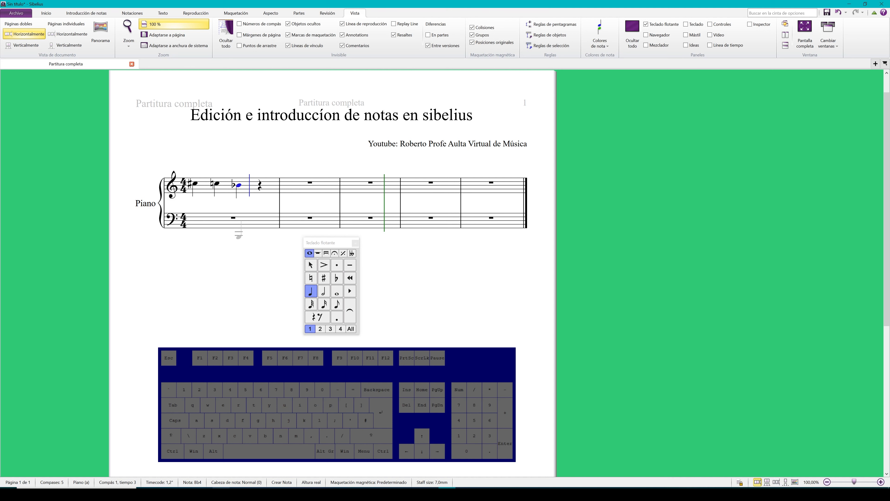
click(324, 279)
click(269, 285)
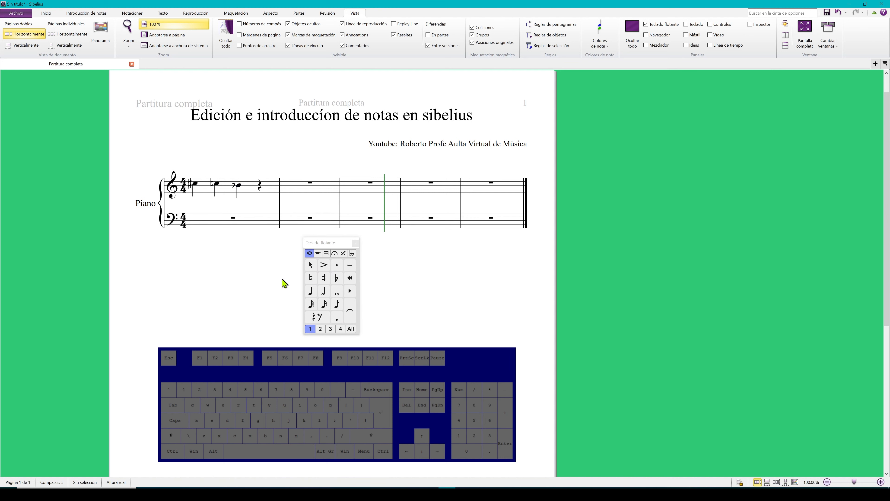
Delete the notes with accidentals in treble measure 1
key(Up)
click(251, 192)
key(Delete)
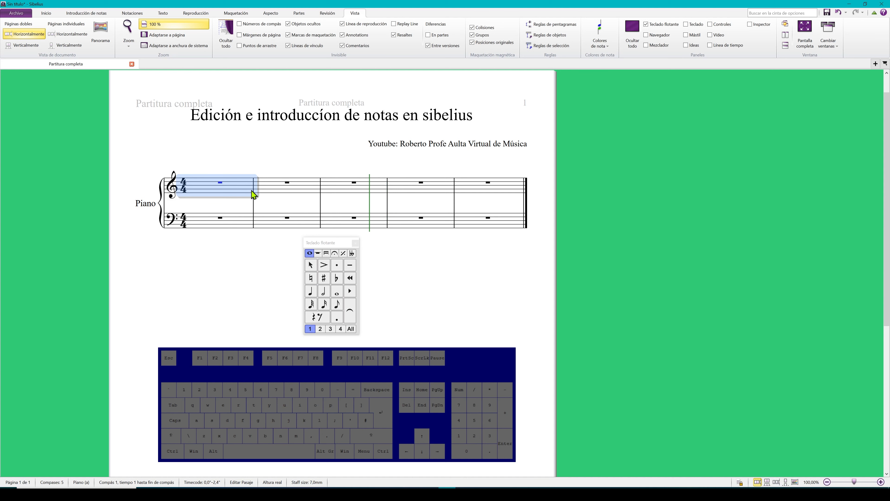
click(317, 252)
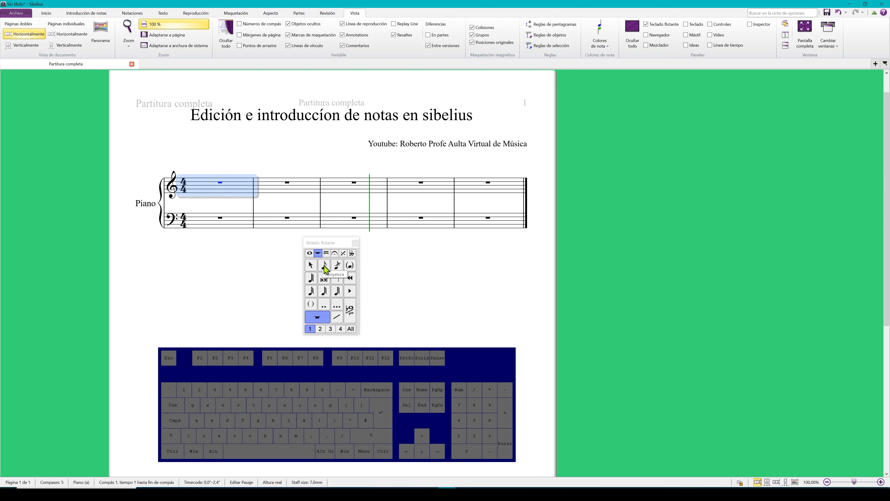
key(n)
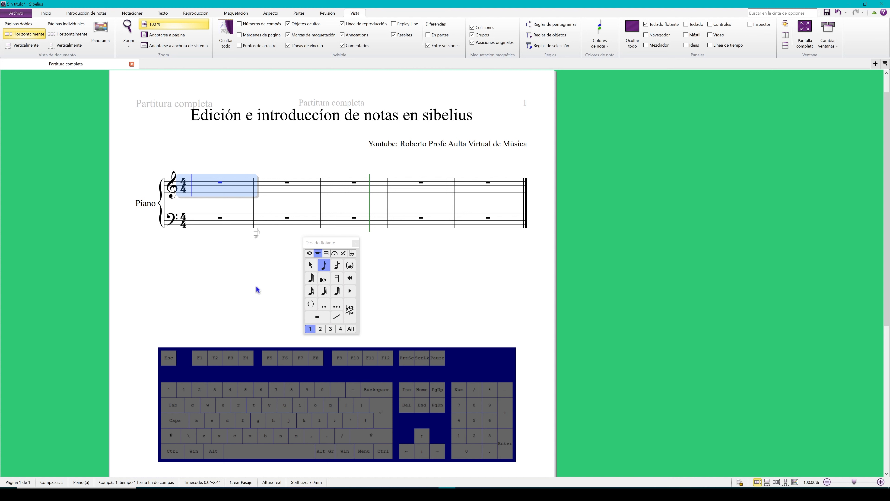
click(309, 253)
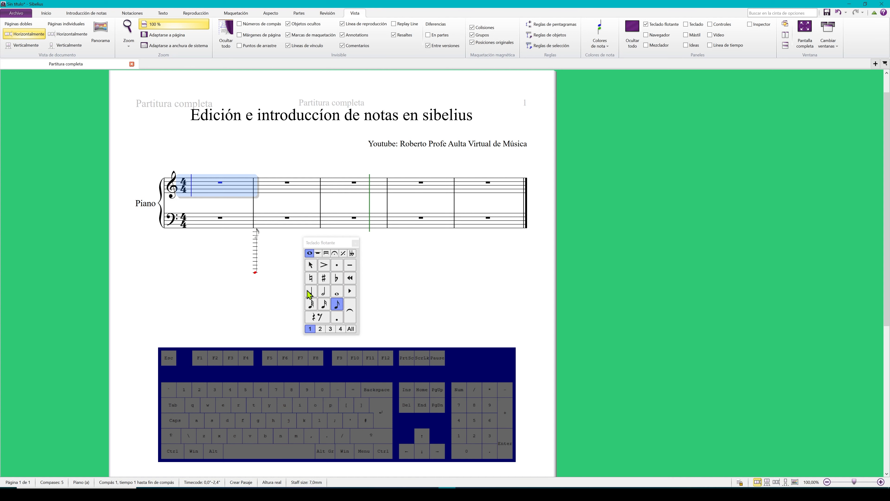
click(310, 292)
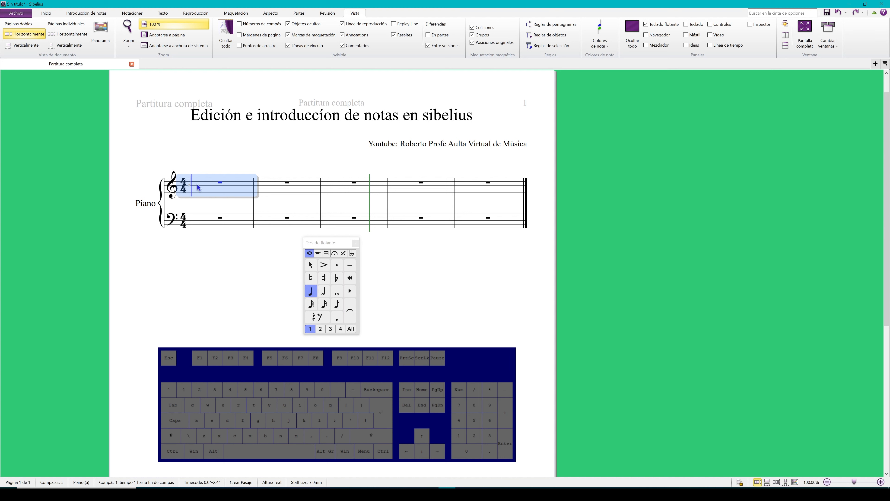
key(Escape)
key(Escape)
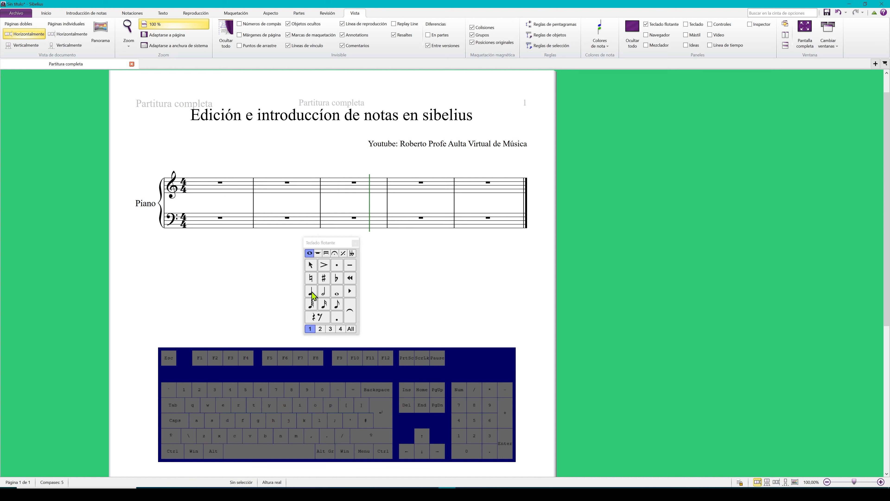
Enter quarter notes C5 on beats 1 and 2 of treble measure 1 and end note input
click(311, 292)
click(258, 269)
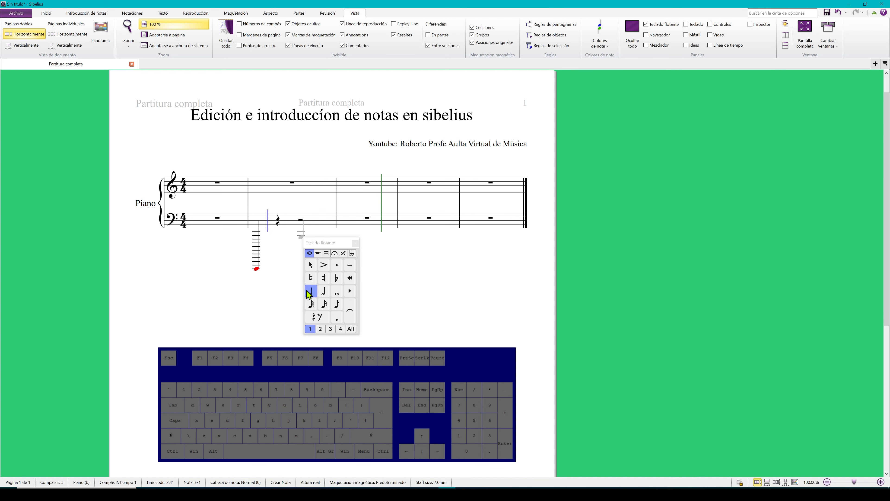
key(ctrl+z)
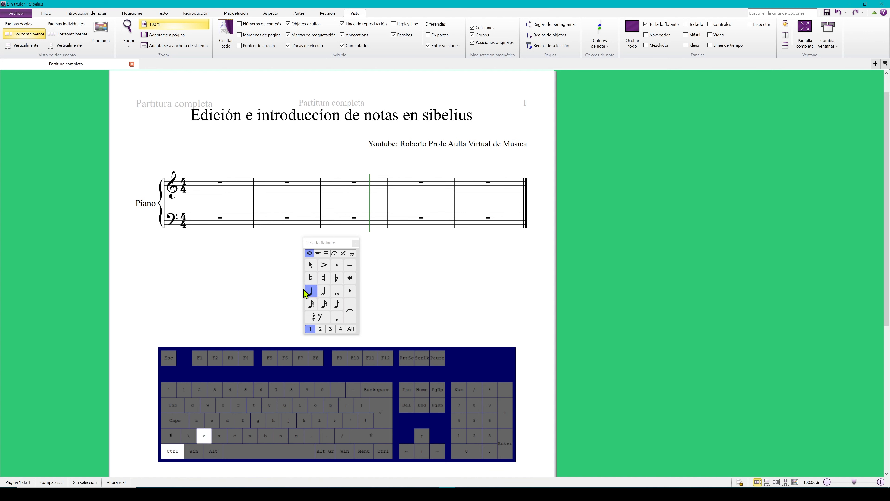
click(193, 183)
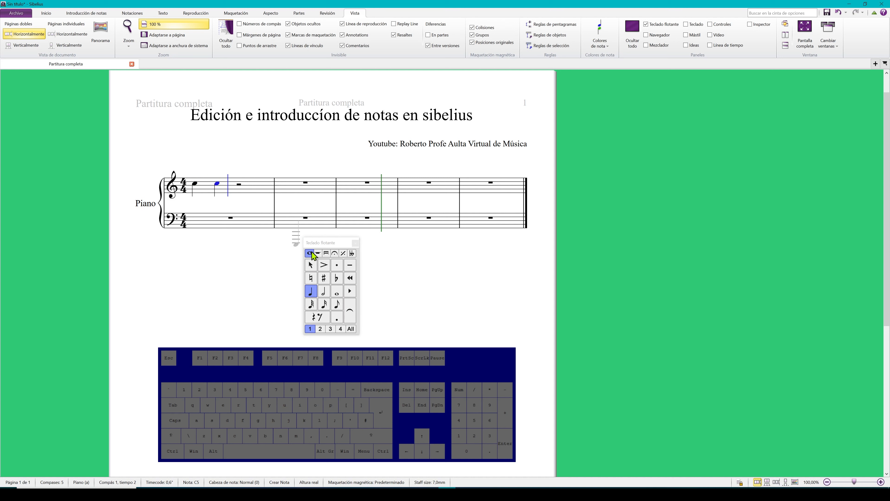
click(285, 265)
Add appoggiatura grace notes to treble measure 1, B4 before beat 1 and D5 before beat 2, and end note input
click(318, 253)
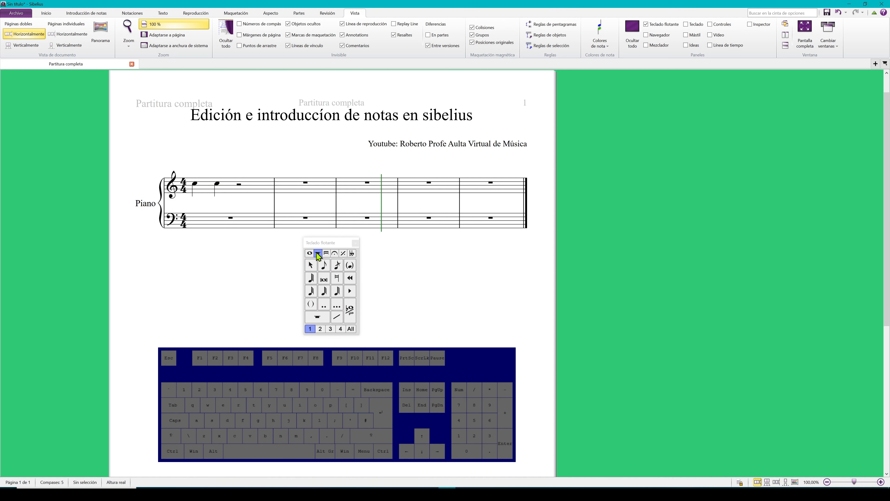
click(191, 188)
click(216, 181)
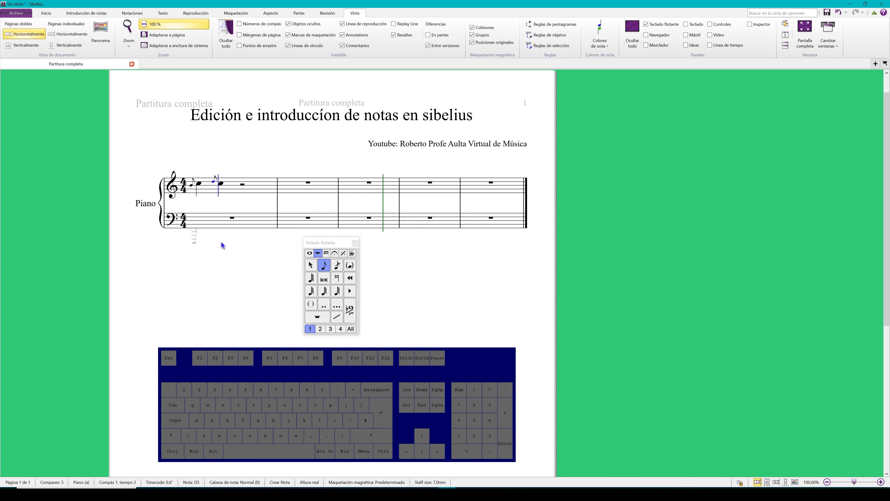
key(Escape)
key(Escape)
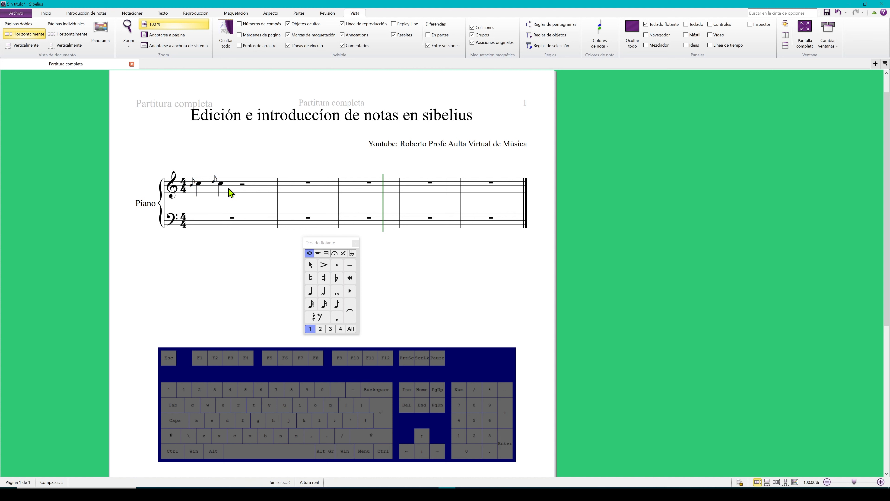
Play back treble measure 1 with its appoggiaturas, then clear the selection
click(231, 193)
key(p)
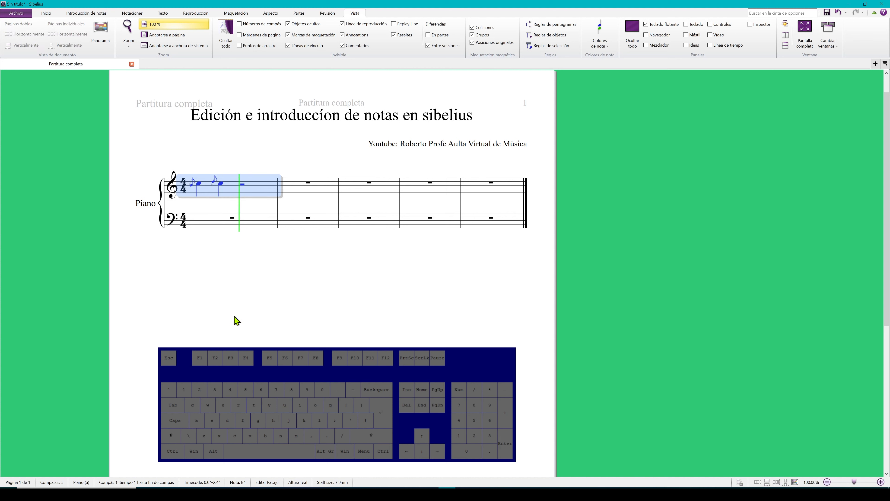
key(space)
click(199, 196)
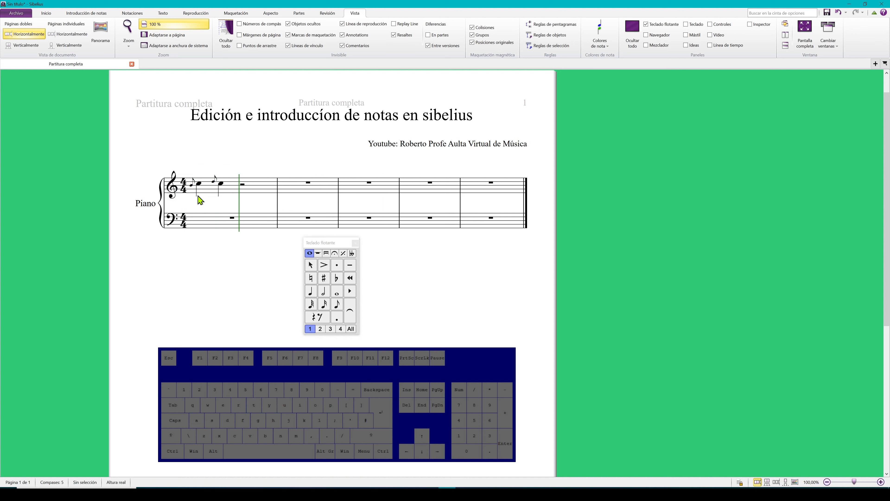
Set the duration of the grace note before beat 2 to a sixteenth note
click(191, 185)
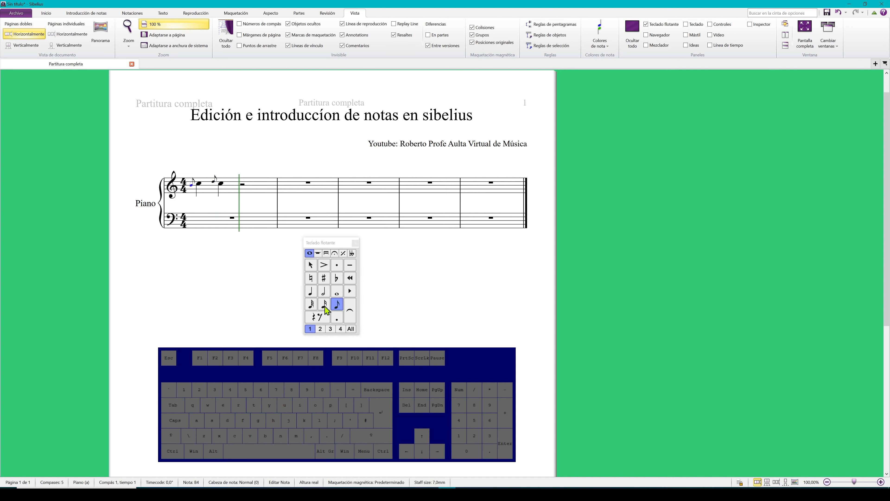
click(214, 179)
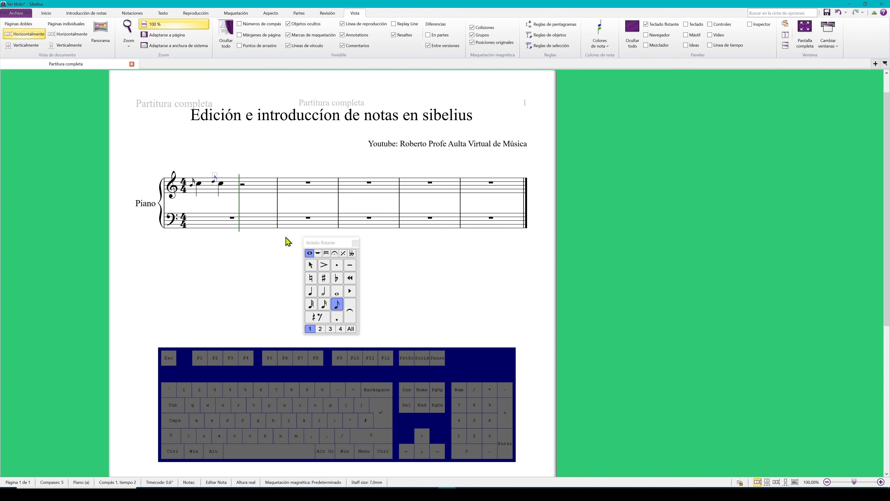
click(323, 305)
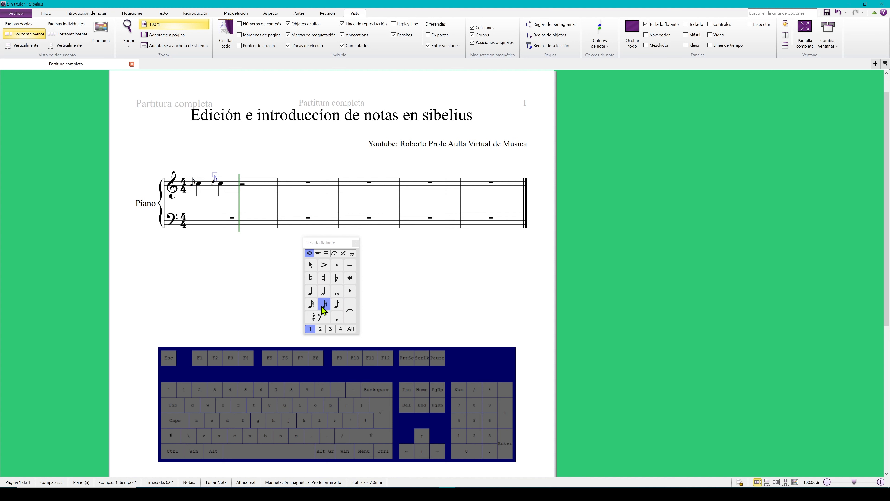
Play back treble measure 1 again and stop the playback
click(208, 194)
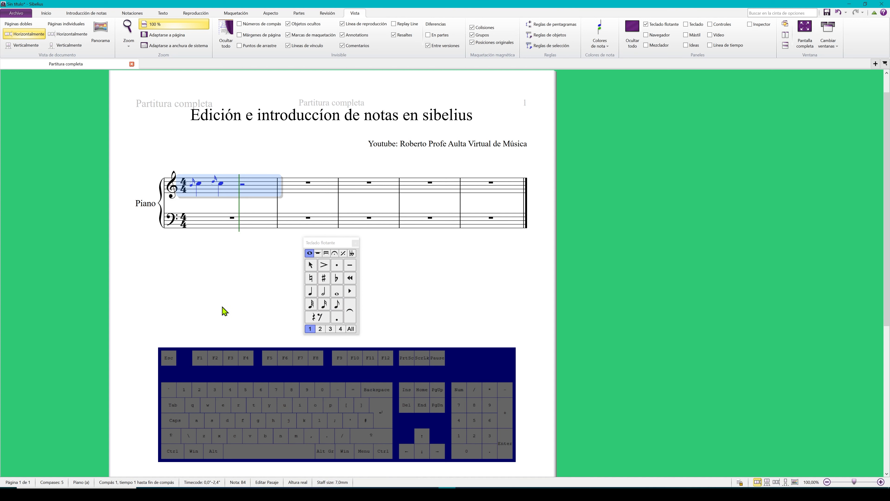
key(space)
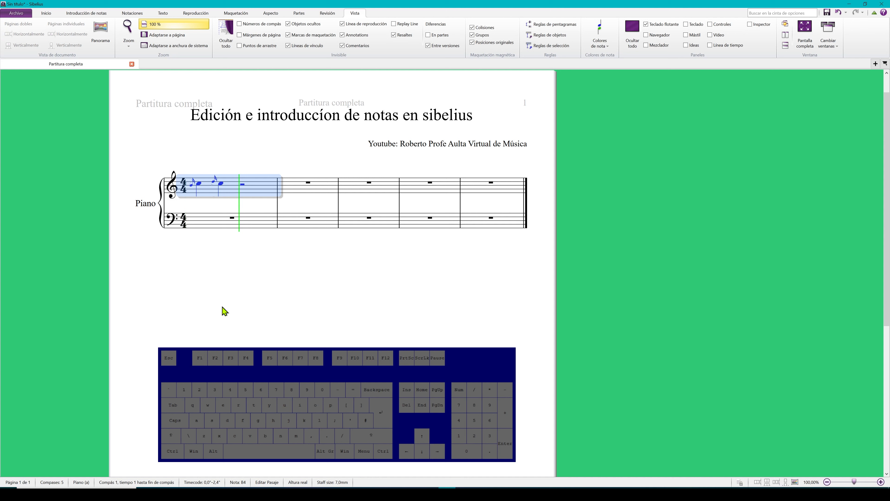
key(Escape)
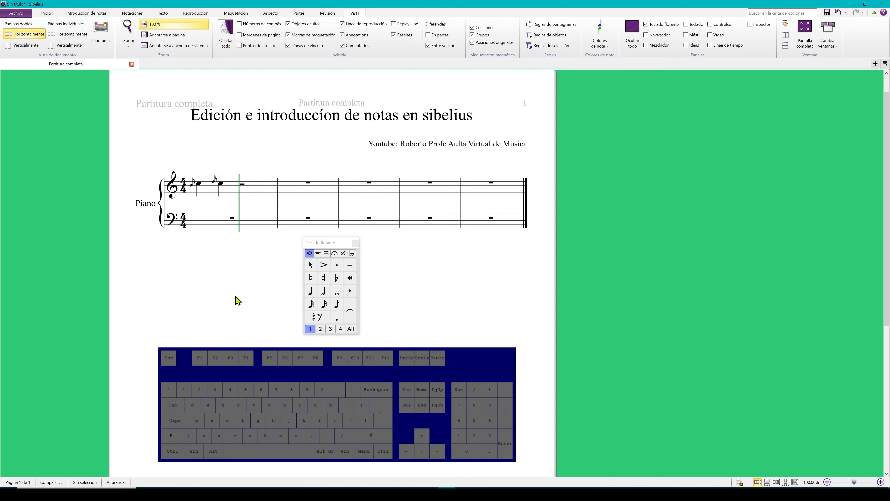
Replace the two appoggiaturas in treble measure 1 with acciaccaturas, B4 before beat 1 and E5 before beat 2
click(318, 252)
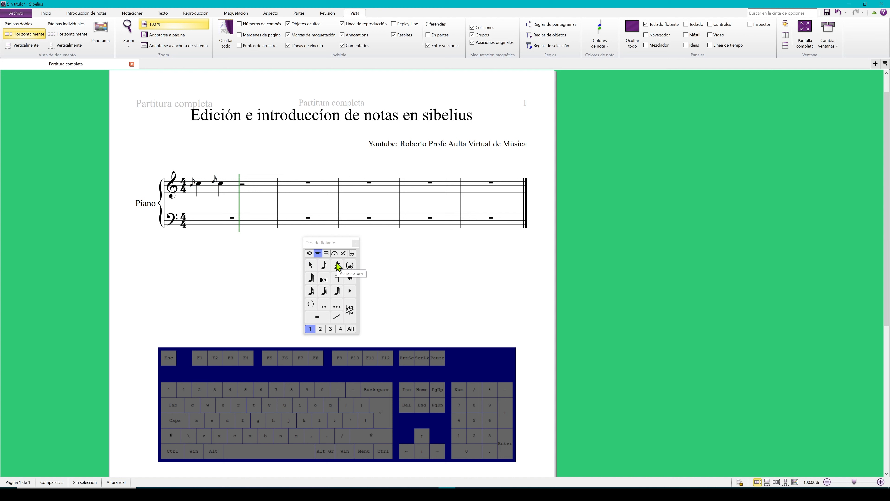
click(192, 185)
key(Delete)
click(214, 183)
key(Delete)
click(337, 265)
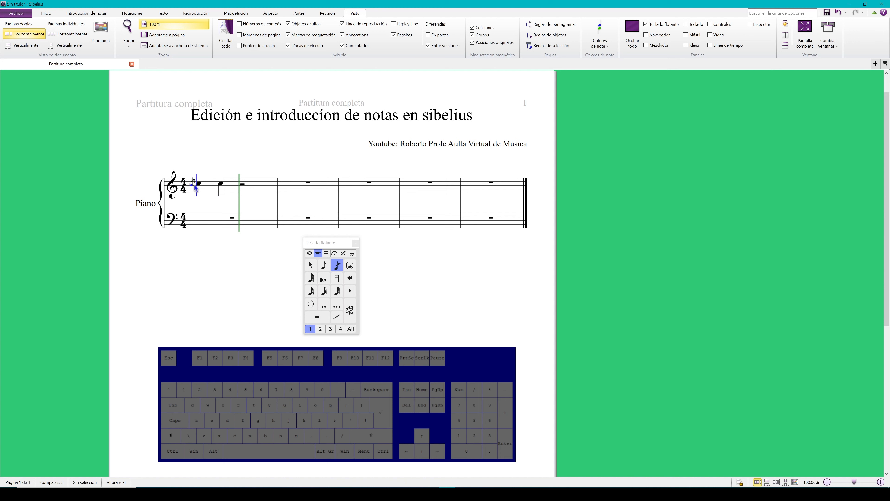
click(215, 180)
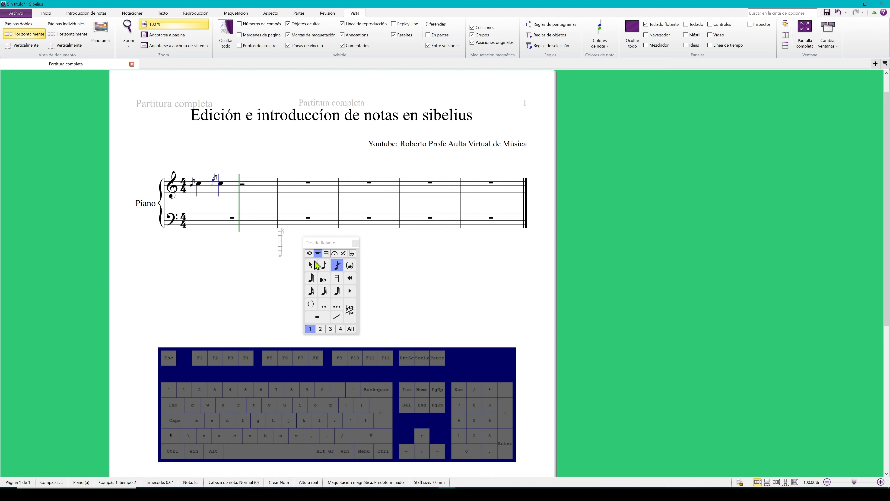
Play back treble measure 1 with its acciaccaturas and clear the selection
click(212, 196)
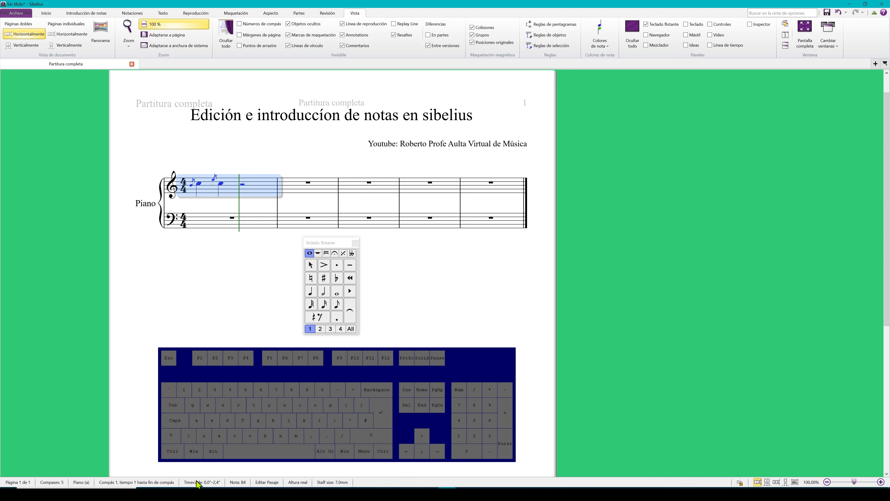
key(space)
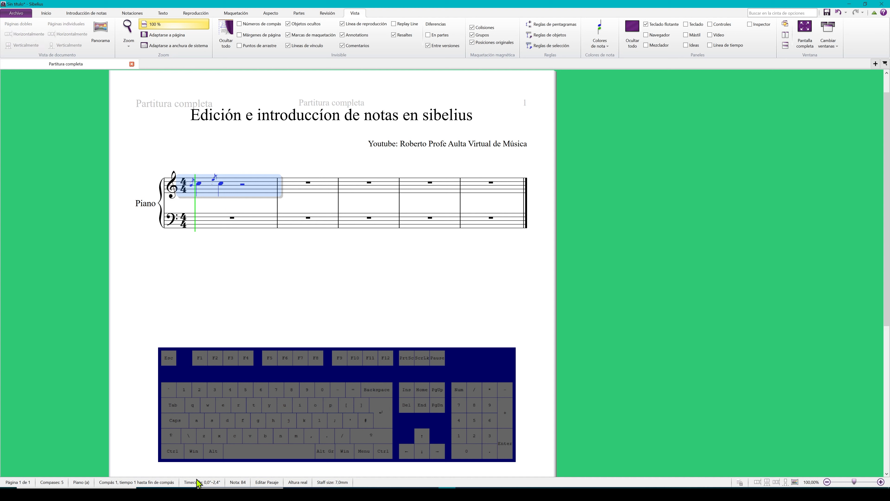
key(space)
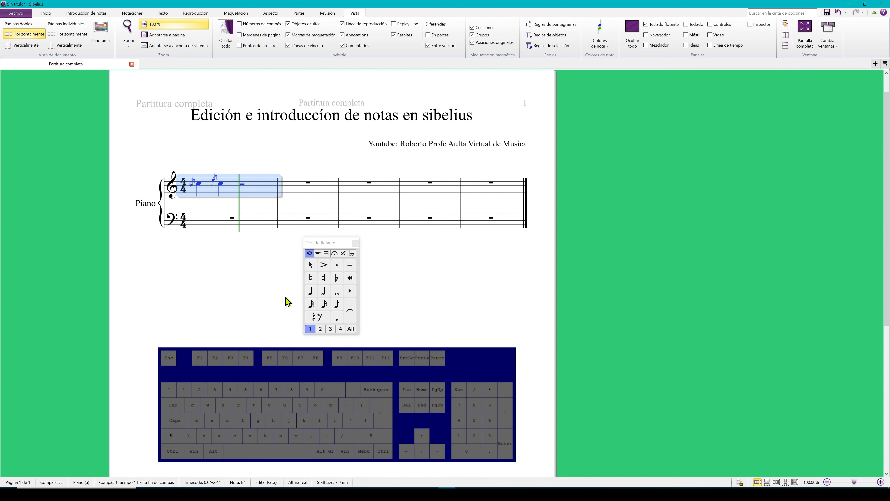
click(286, 297)
Add the instrument Violín 1 to the score below the piano
click(318, 253)
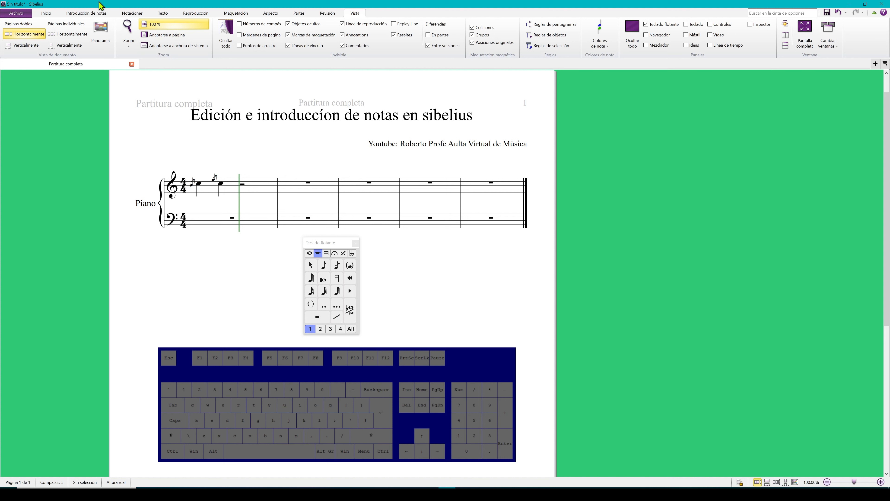
click(46, 13)
click(102, 33)
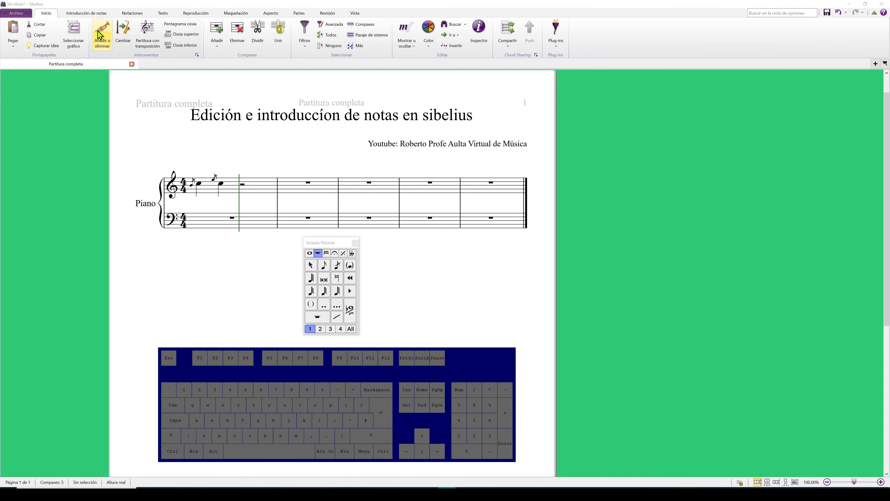
text(violi)
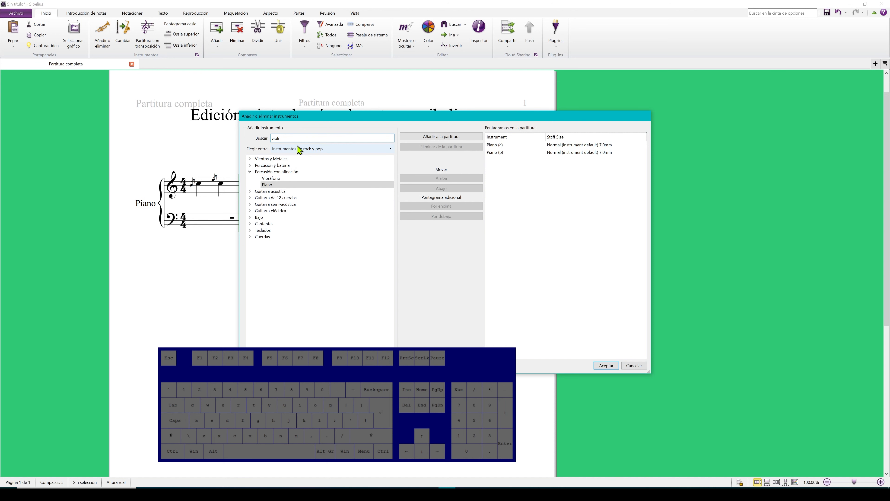
key(BackSpace)
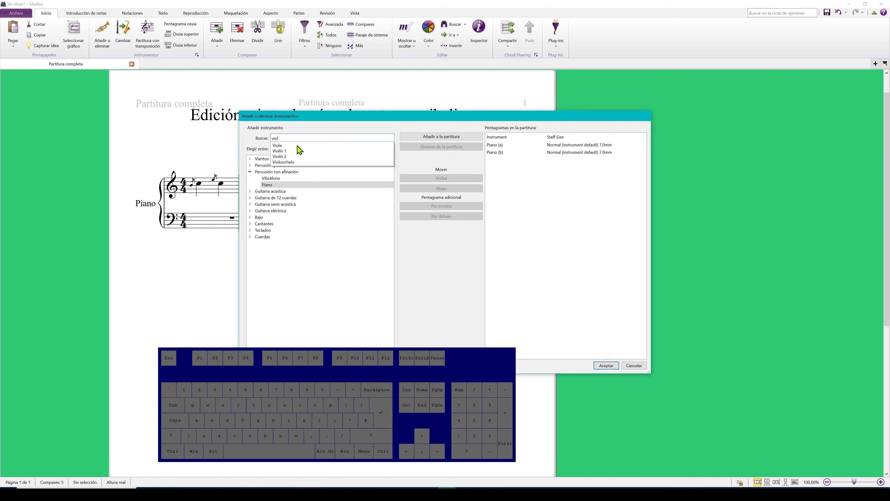
click(288, 153)
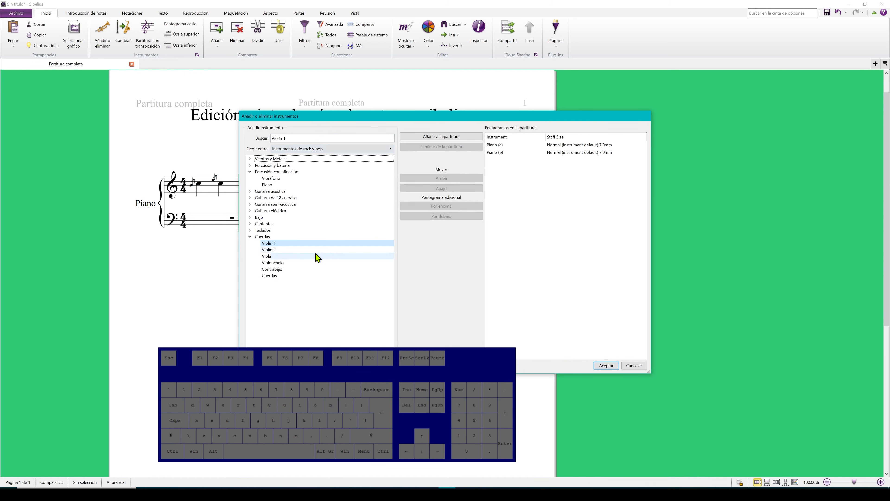
click(272, 245)
double_click(272, 244)
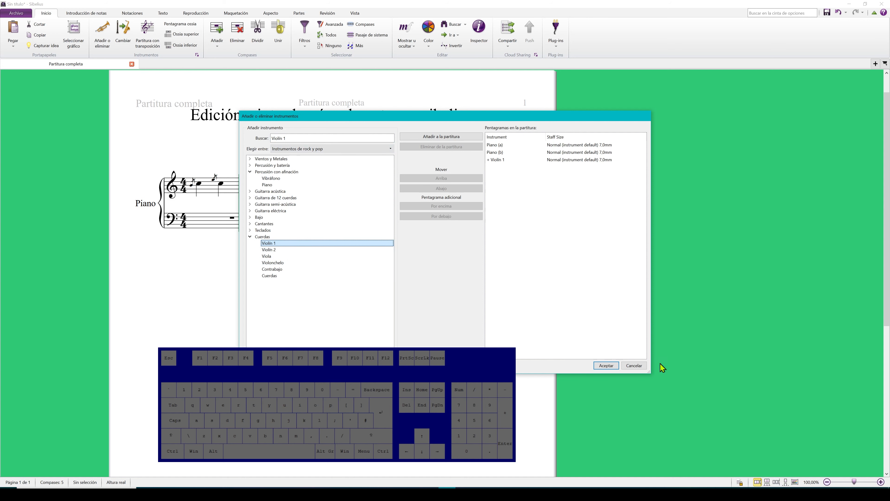
click(606, 365)
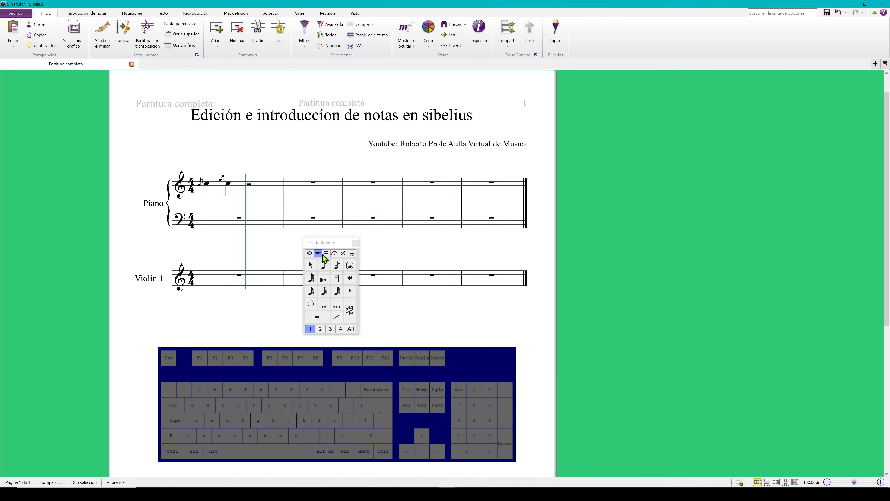
Enter half notes G4 and B4 in measure 1 of the Violín 1 staff, joined by a glissando line
click(309, 253)
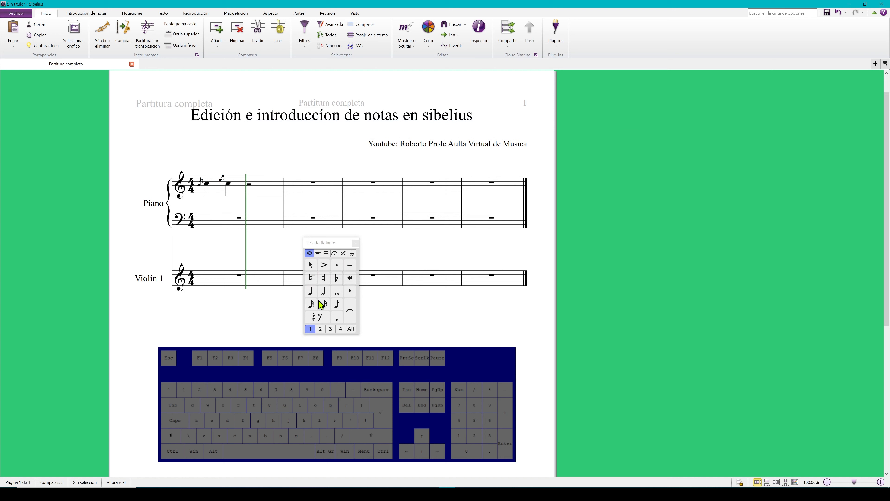
click(323, 294)
click(210, 282)
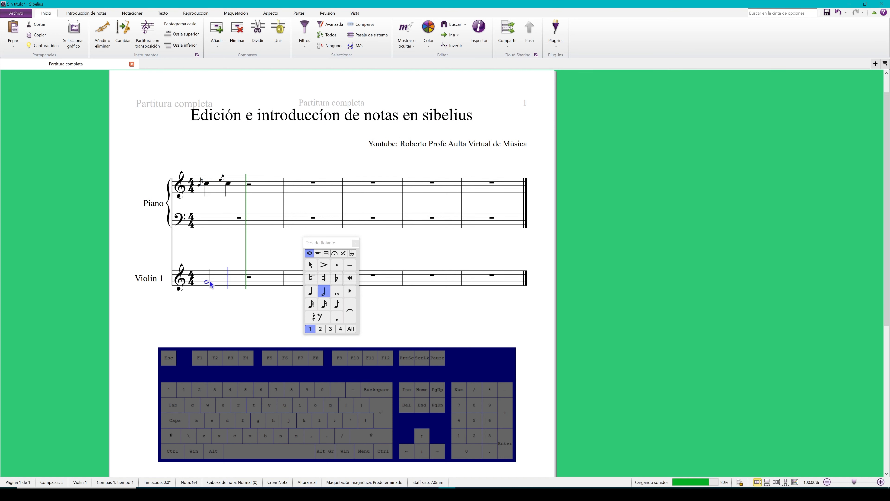
click(317, 253)
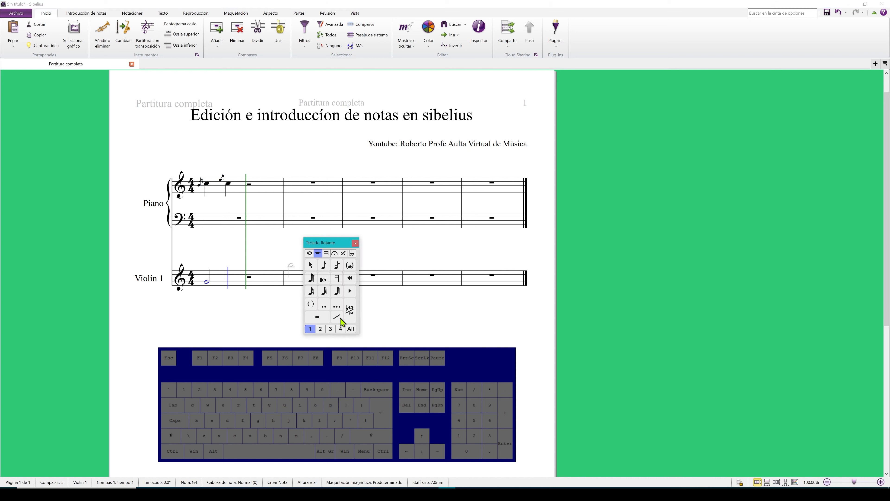
click(337, 318)
click(310, 253)
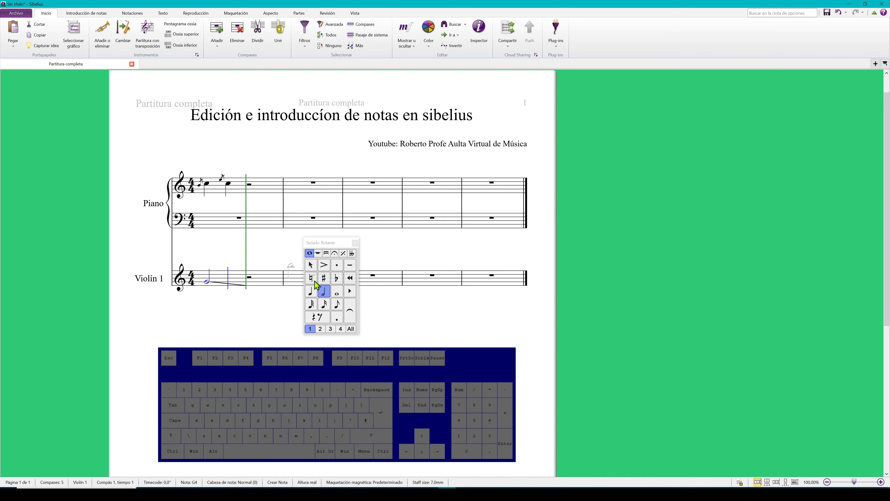
click(246, 278)
key(Escape)
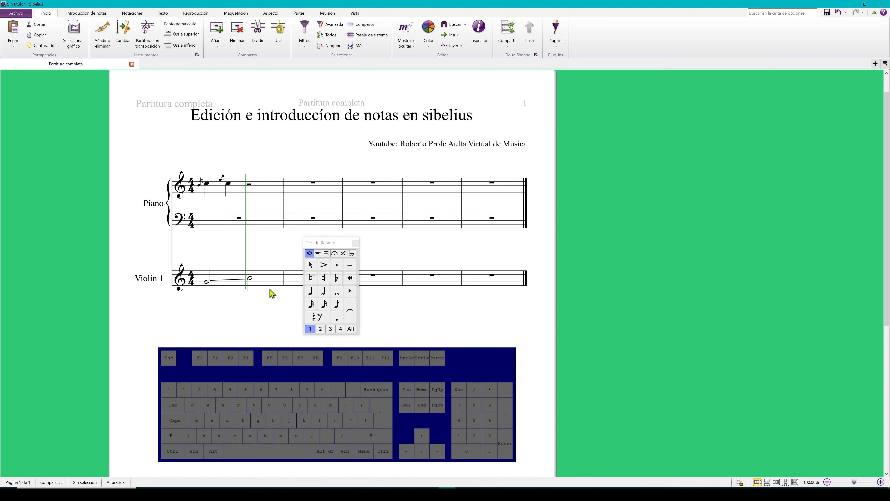
Move the floating keypad clear of Violín 1 measure 1 and play back the glissando
drag(317, 245, 355, 250)
click(269, 283)
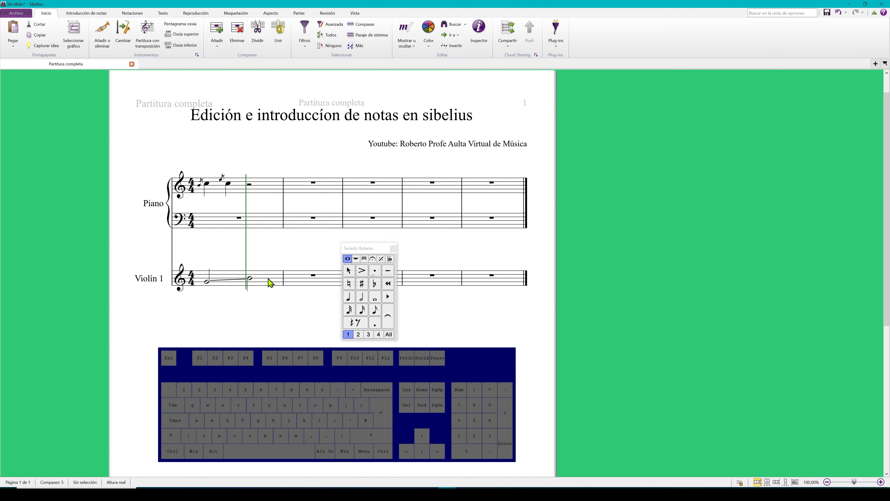
key(p)
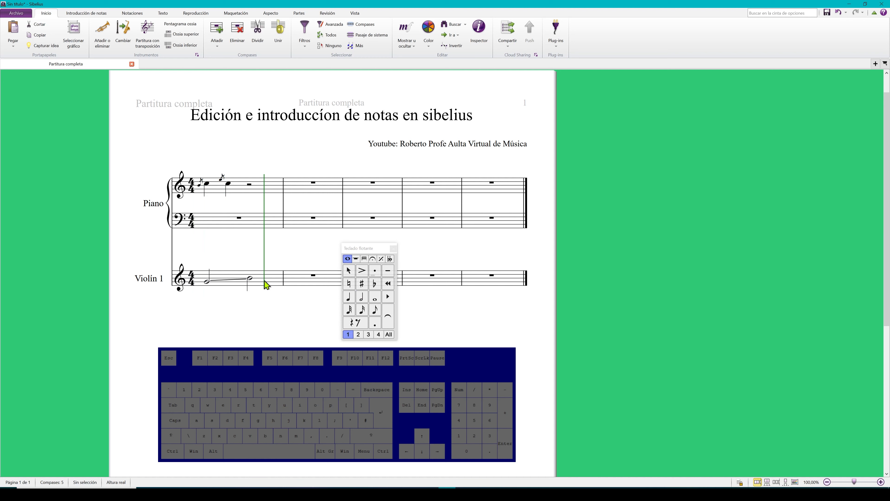
Delete all notes from measure 1 of the Violín 1 staff and of the piano treble staff
key(Delete)
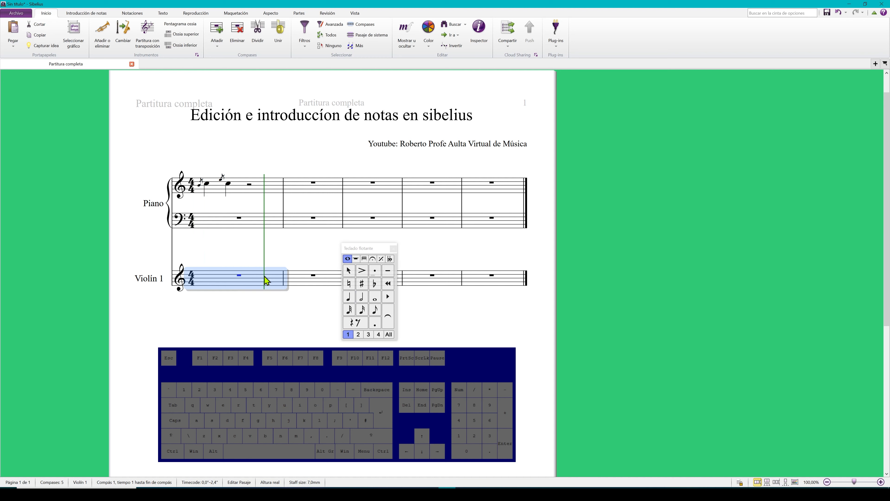
click(264, 315)
click(365, 258)
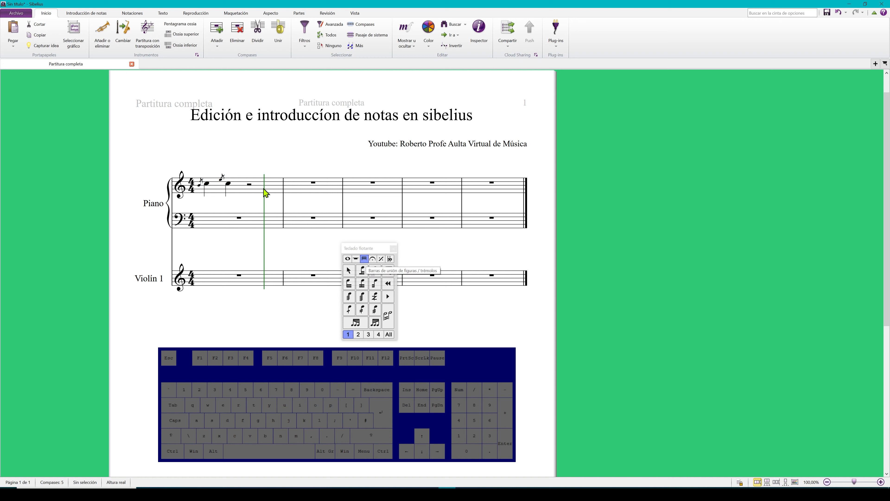
click(254, 198)
key(Delete)
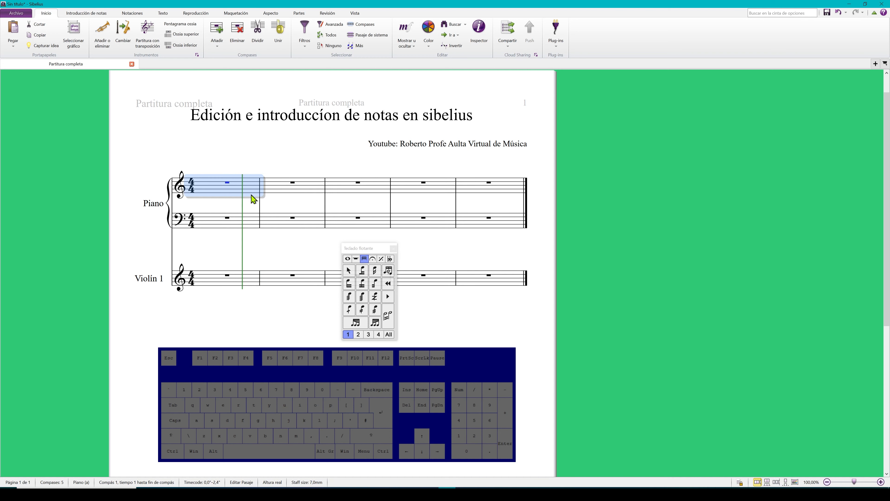
click(235, 342)
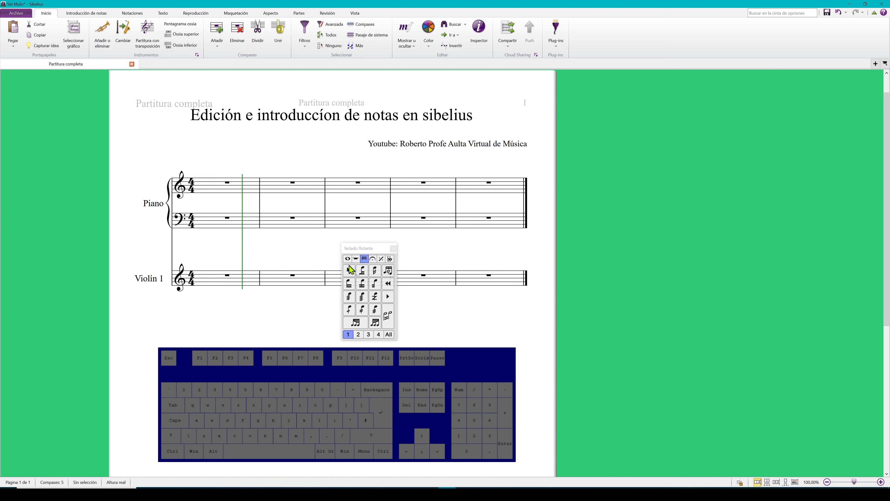
Enter four consecutive C5 eighth notes at the start of measure 1 of the piano treble staff
click(347, 258)
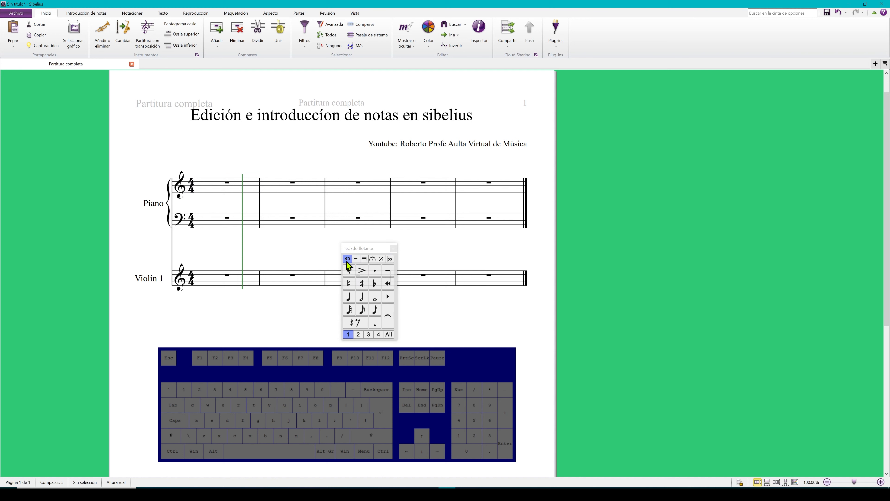
click(374, 314)
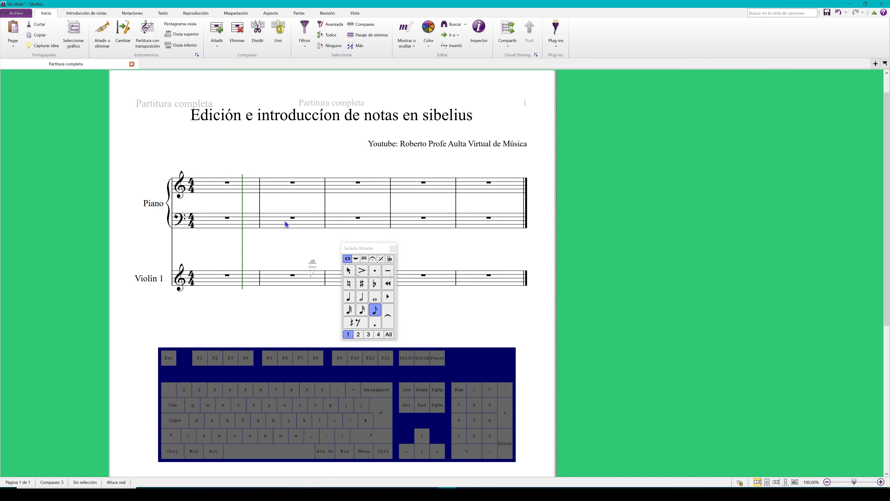
click(202, 187)
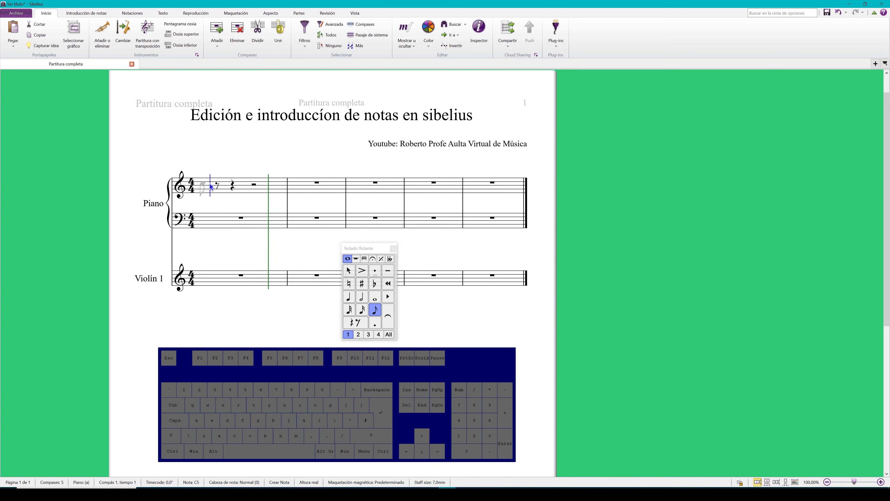
click(212, 184)
click(233, 184)
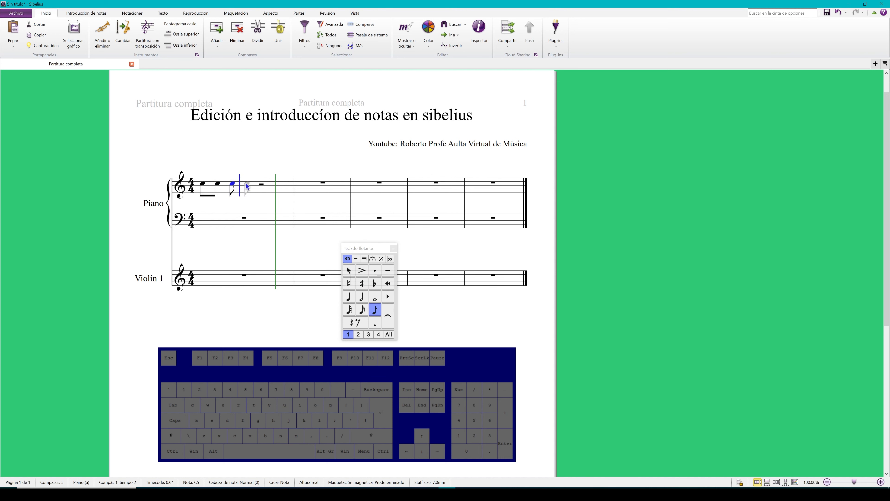
click(247, 184)
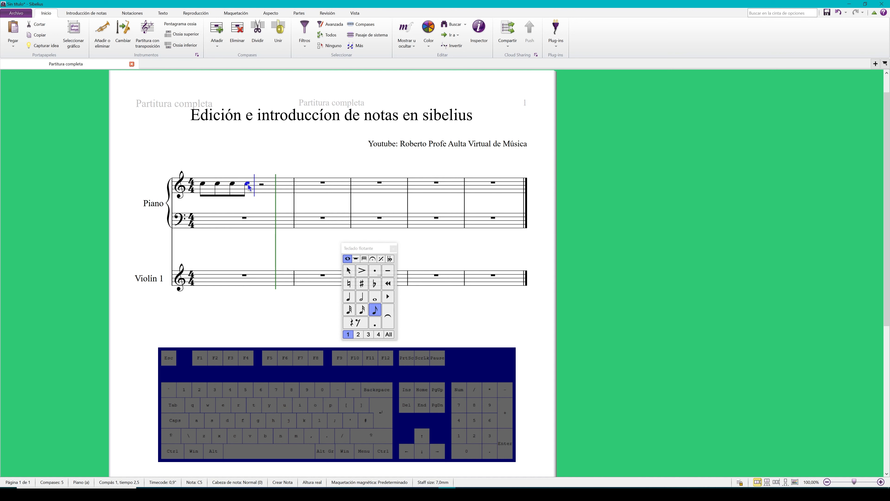
click(280, 329)
Separate the first, second and third eighth notes of piano treble measure 1 from their beam
click(356, 258)
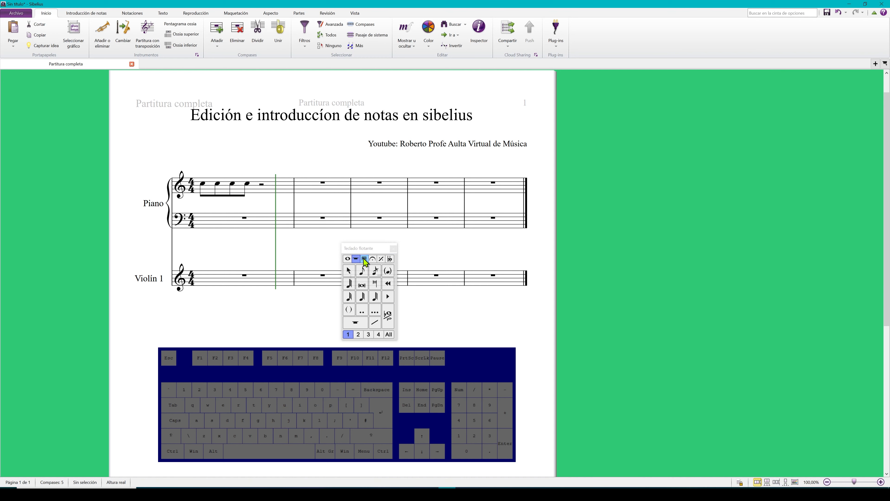
click(364, 259)
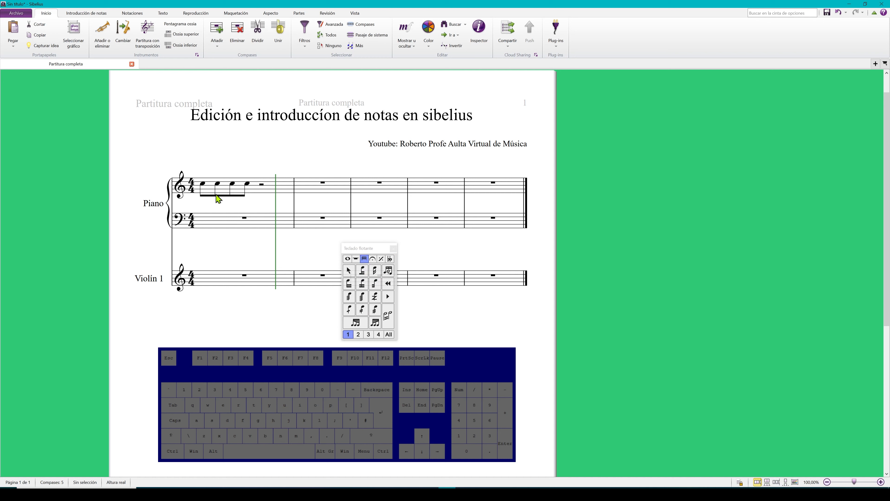
click(204, 189)
click(376, 274)
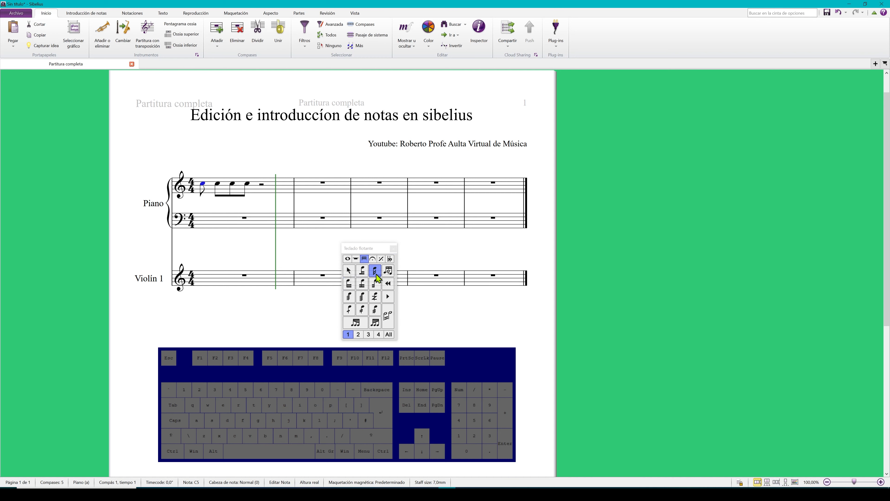
click(218, 183)
click(363, 271)
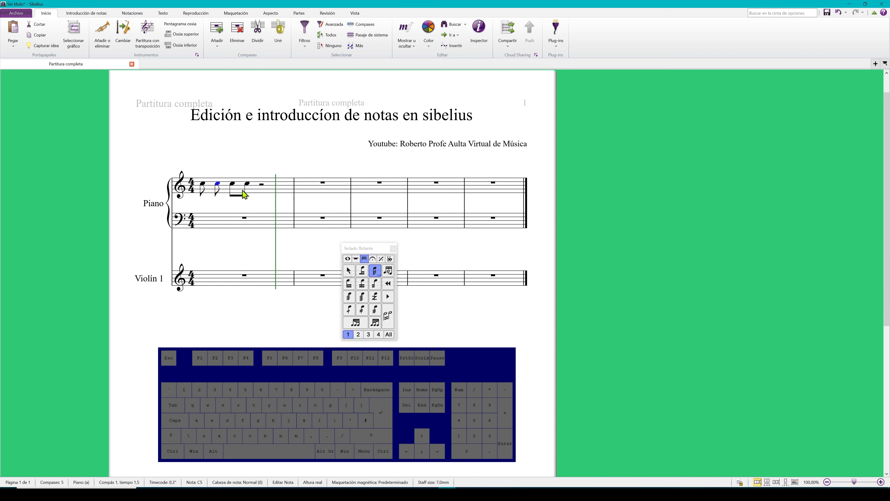
click(232, 184)
click(374, 270)
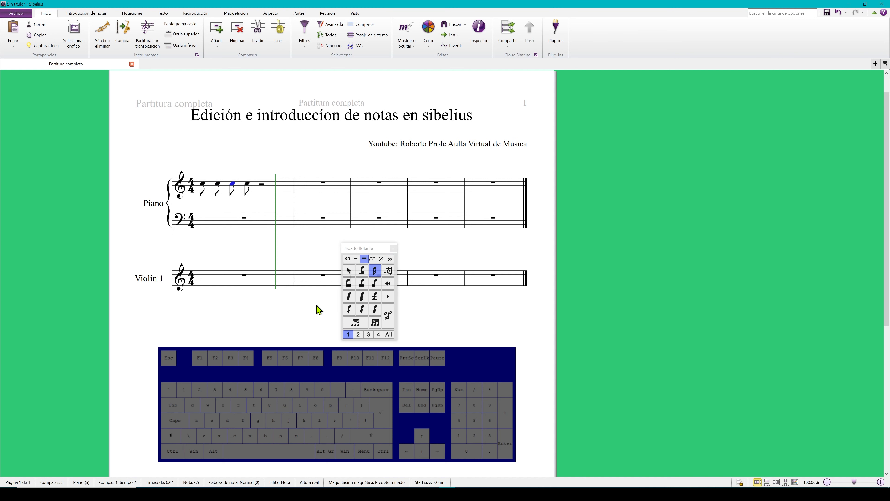
Undo the beam separations on the eighth notes of piano treble measure 1 and clear the selection
key(ctrl+z)
key(ctrl+z)
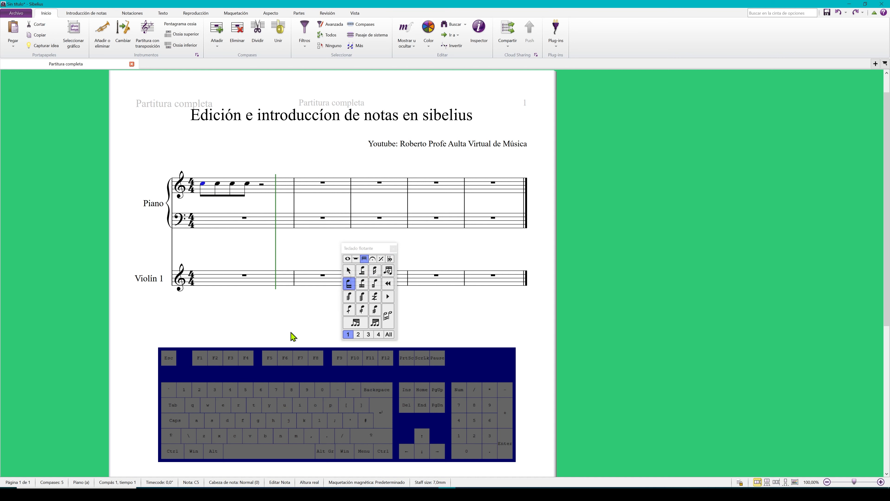
click(293, 337)
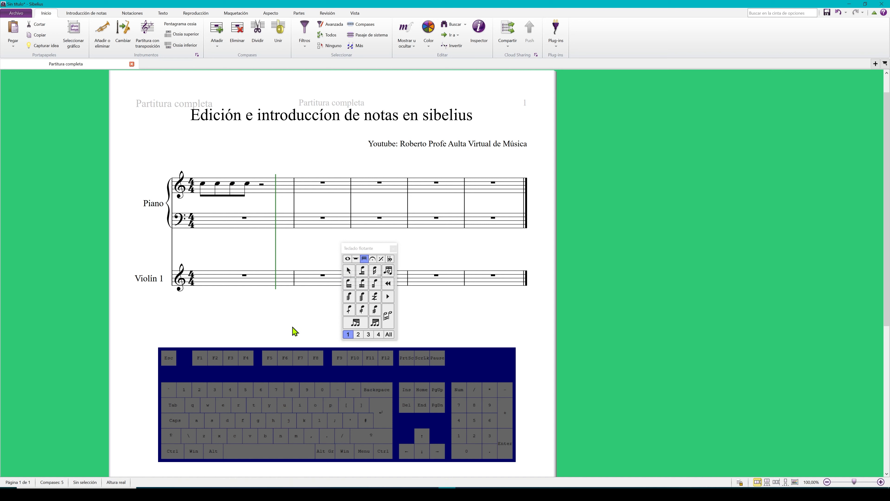
Try the no-beam setting on the fourth and the first eighth note of piano treble measure 1, undoing each change
click(247, 188)
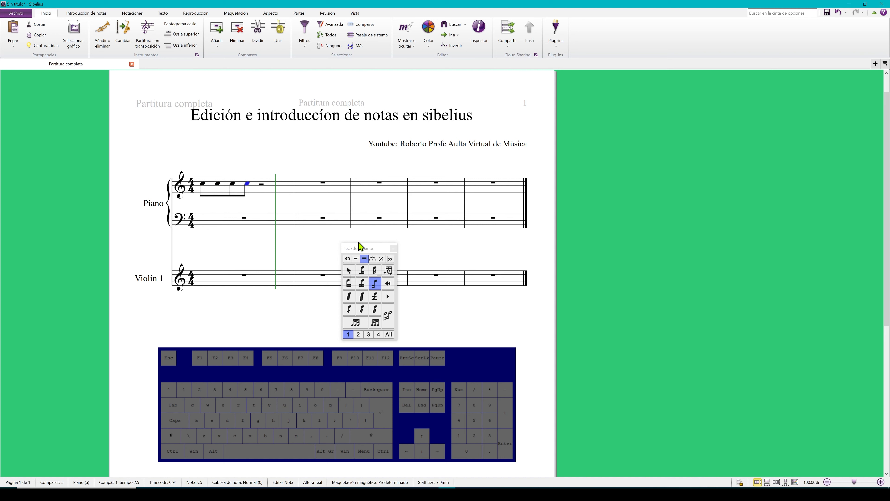
click(373, 273)
key(ctrl+z)
click(201, 186)
click(374, 270)
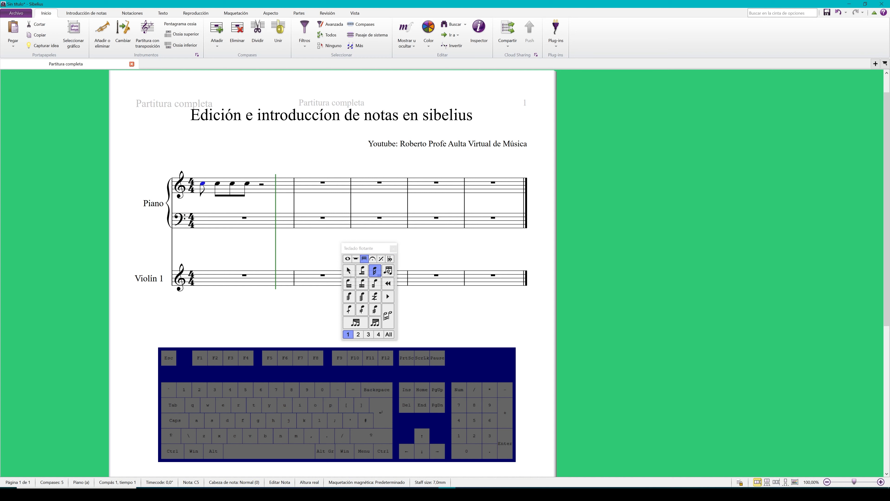
key(ctrl+z)
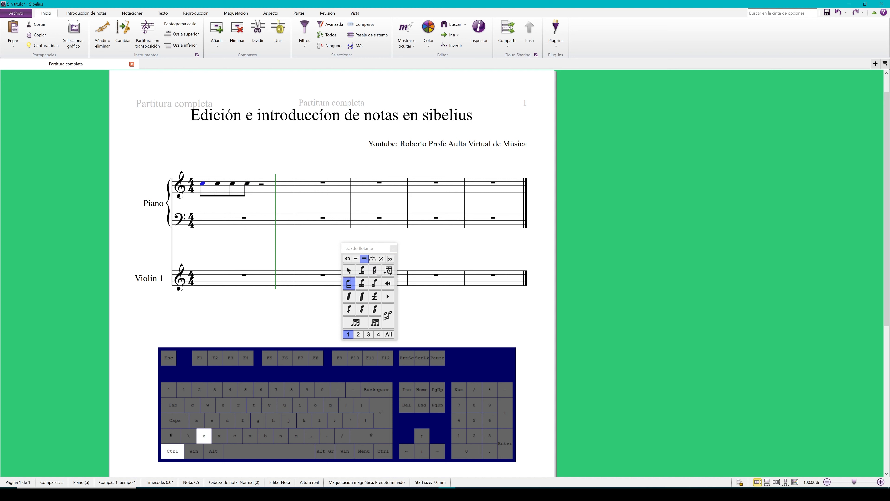
Try ending the beam at the second and at the third eighth note of piano treble measure 1, undoing each change
click(217, 185)
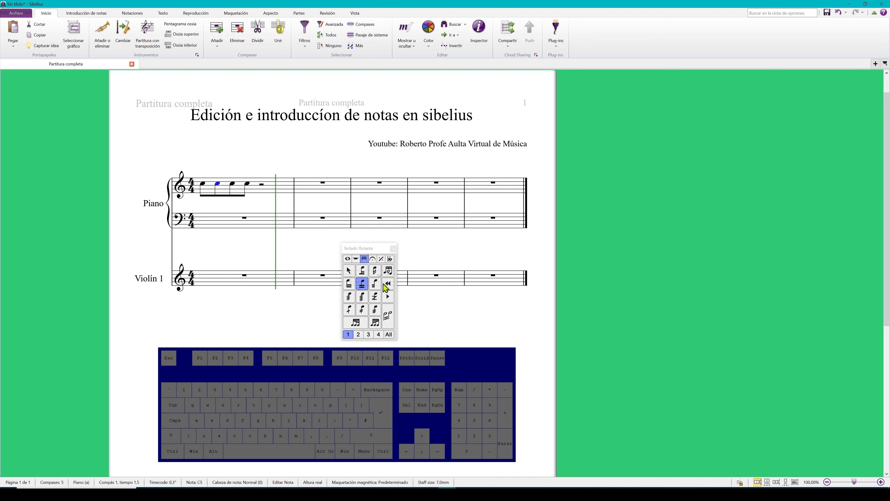
click(375, 284)
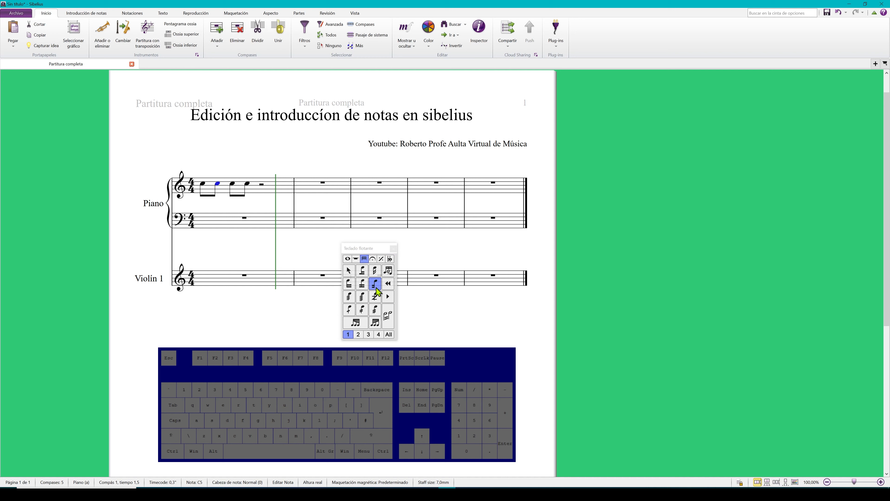
key(ctrl+z)
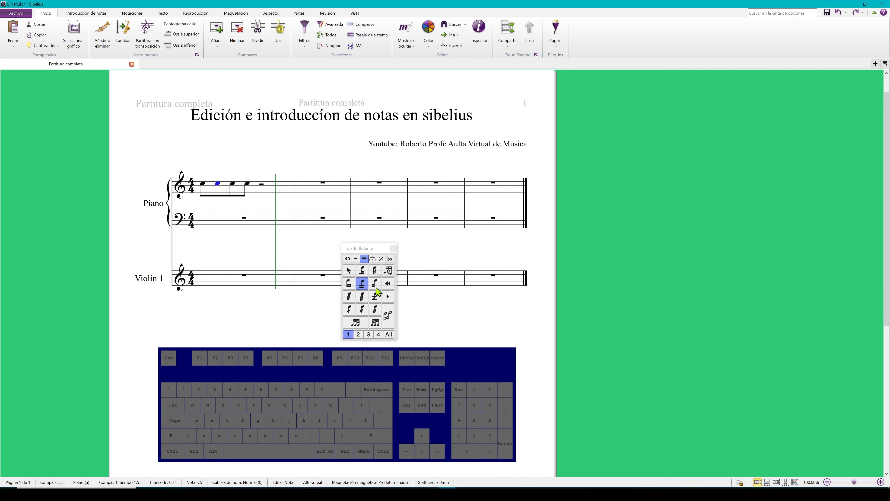
click(231, 186)
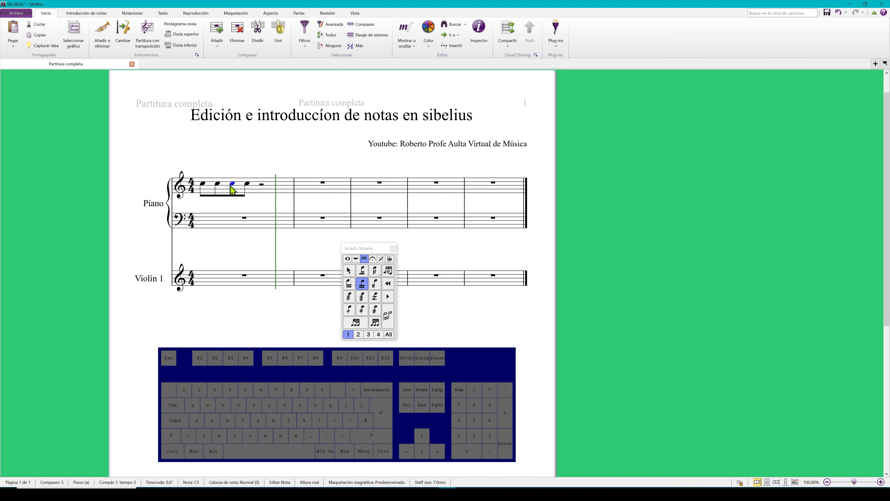
click(374, 284)
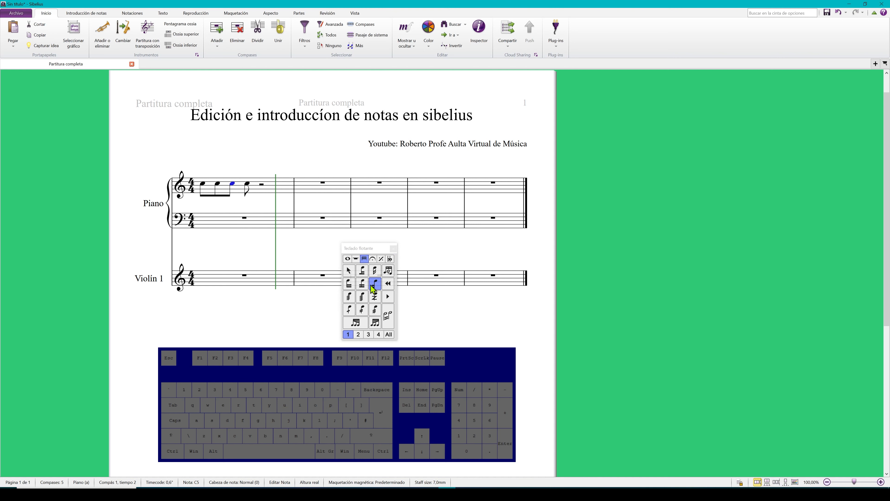
key(ctrl+z)
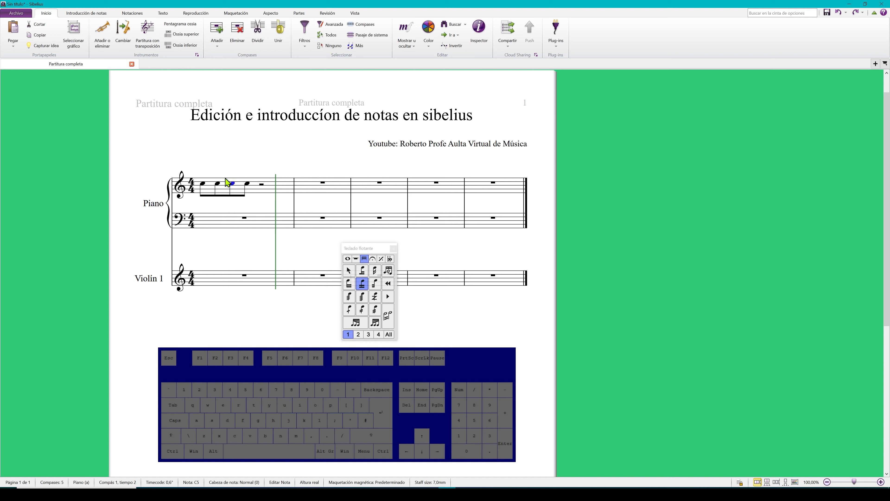
Try starting the beam at the second eighth note of piano treble measure 1, then undo the change
click(218, 184)
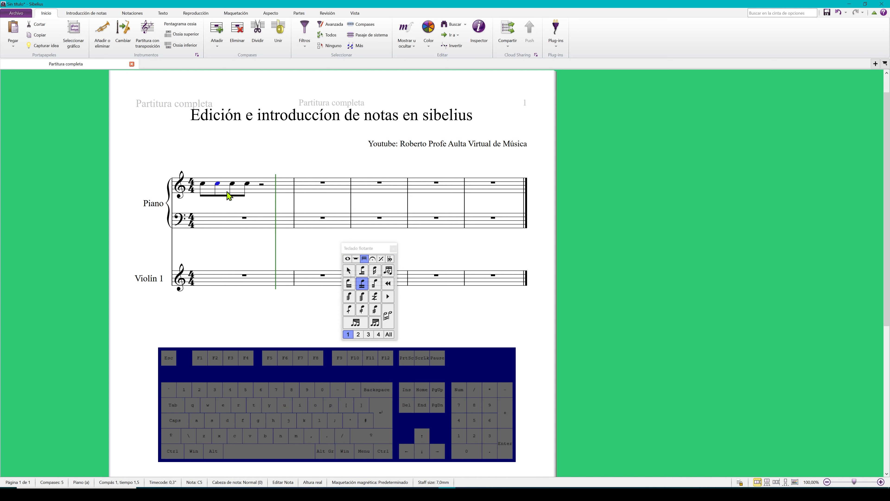
click(349, 283)
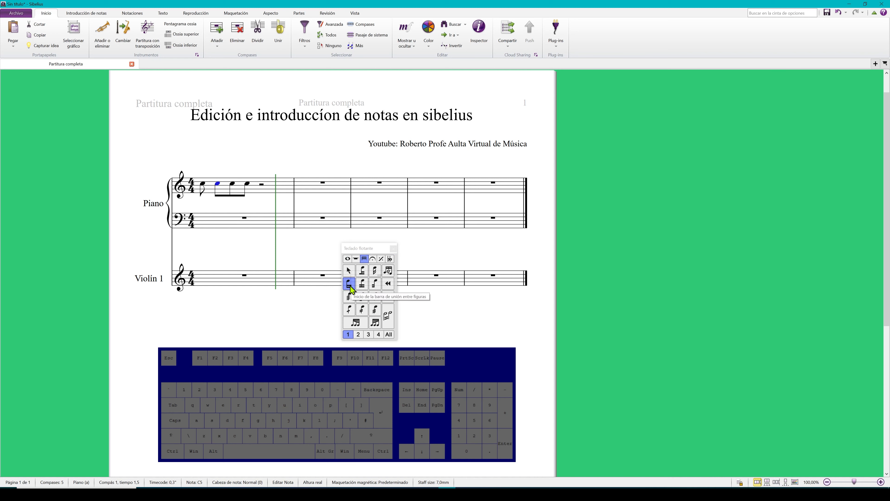
key(ctrl+z)
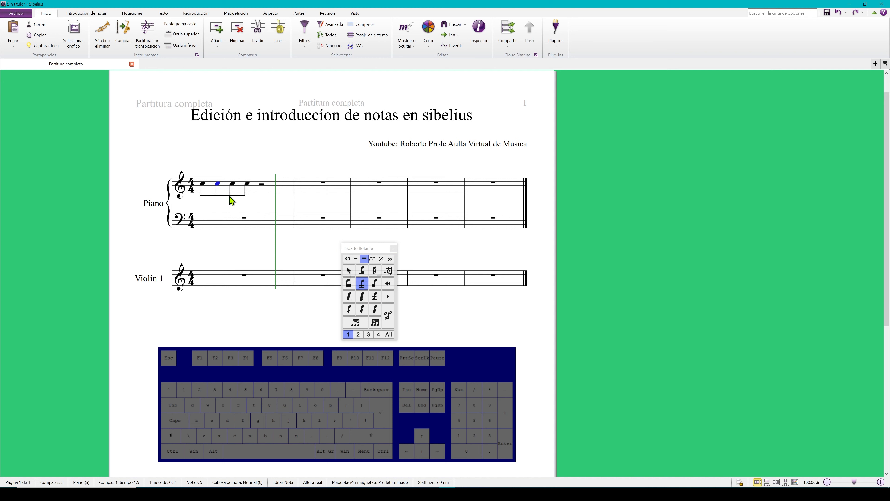
Separate the first and fourth eighth notes of piano treble measure 1 from the beam, leaving the middle two joined
click(205, 188)
click(375, 271)
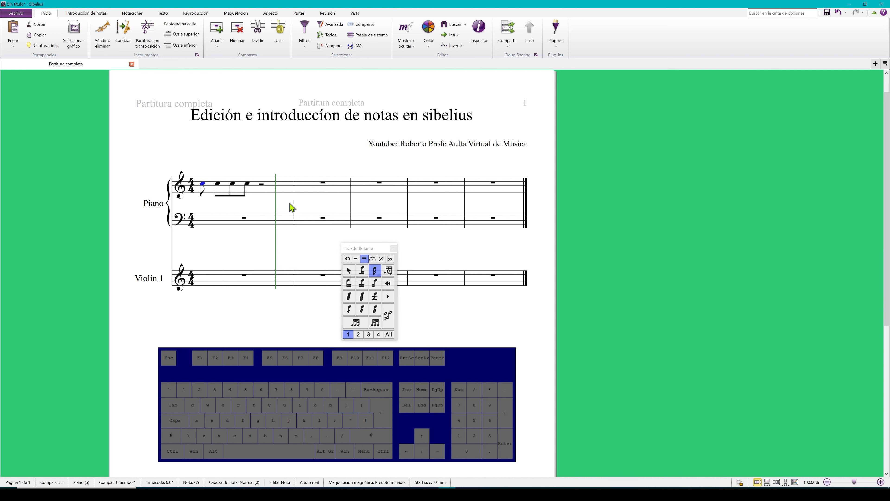
click(247, 184)
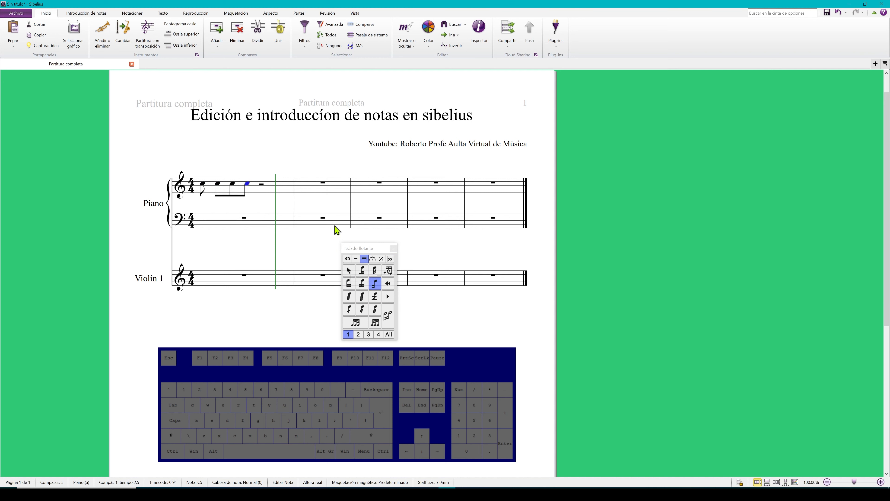
click(375, 270)
Delete the contents of measure 1 of the piano treble staff and clear the selection
click(259, 193)
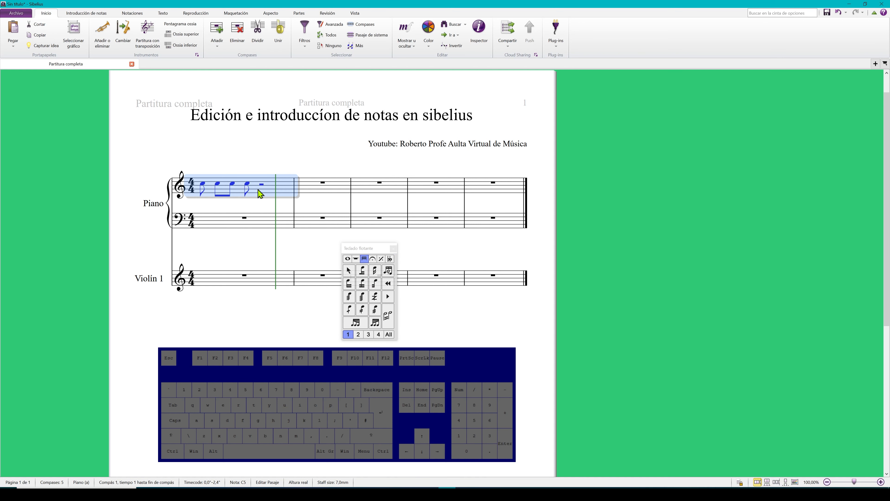
key(Delete)
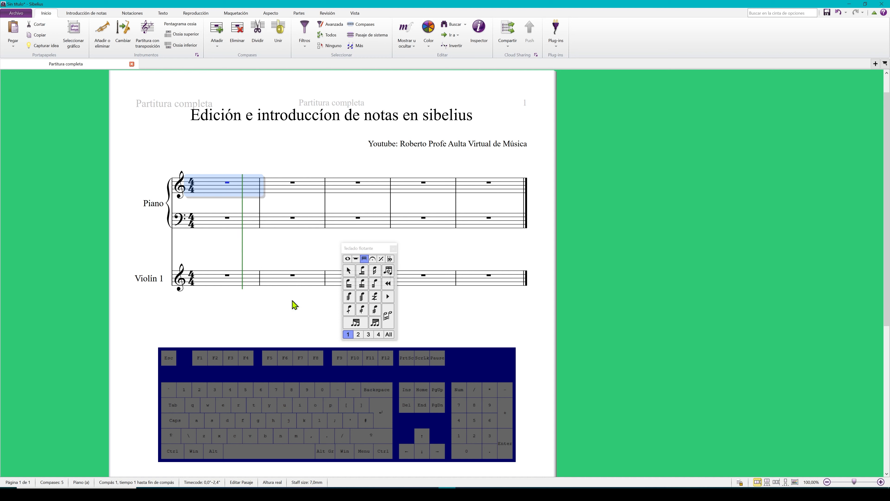
key(Escape)
click(373, 258)
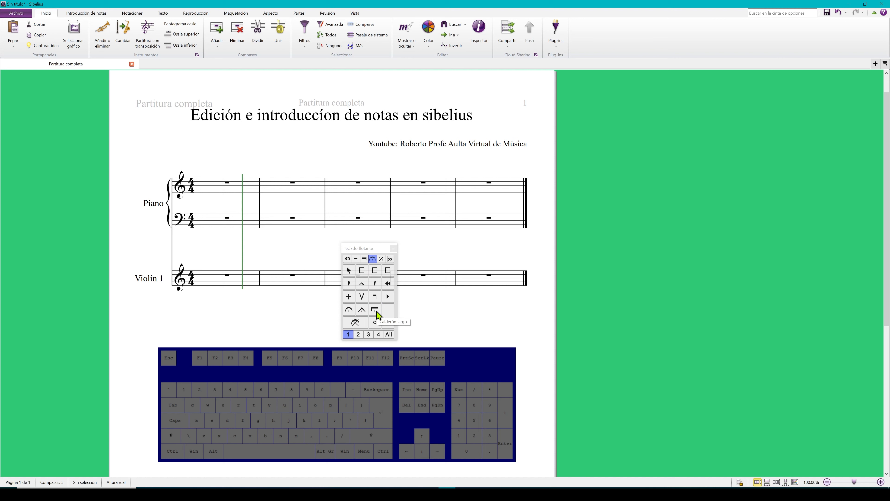
click(382, 259)
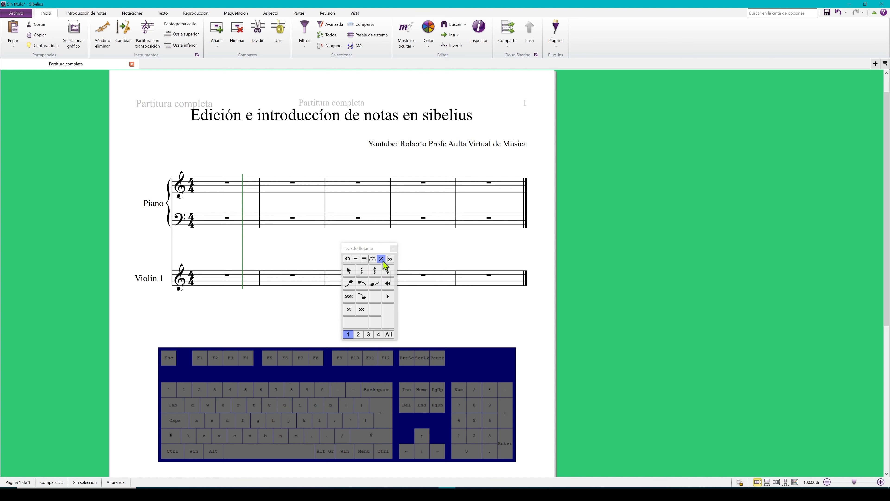
Enter a half-note chord of C4, E4, G4 and C5 at the start of piano treble measure 1
click(348, 260)
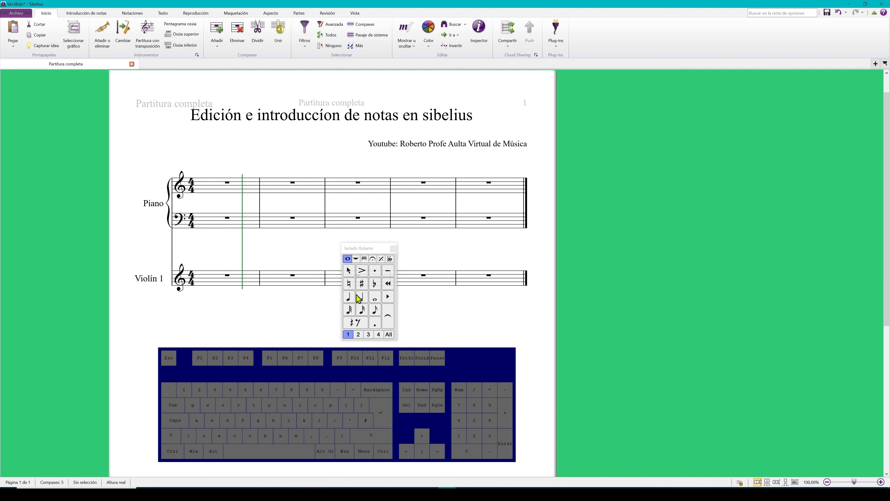
click(361, 299)
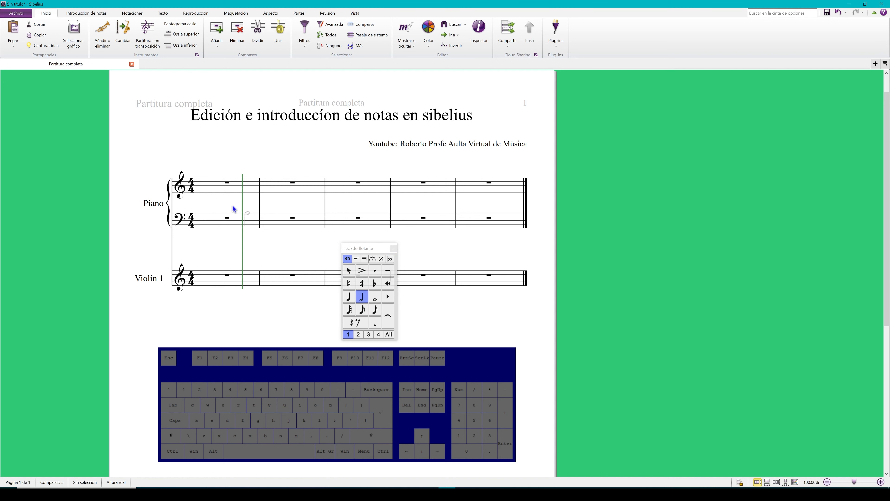
click(199, 194)
click(203, 183)
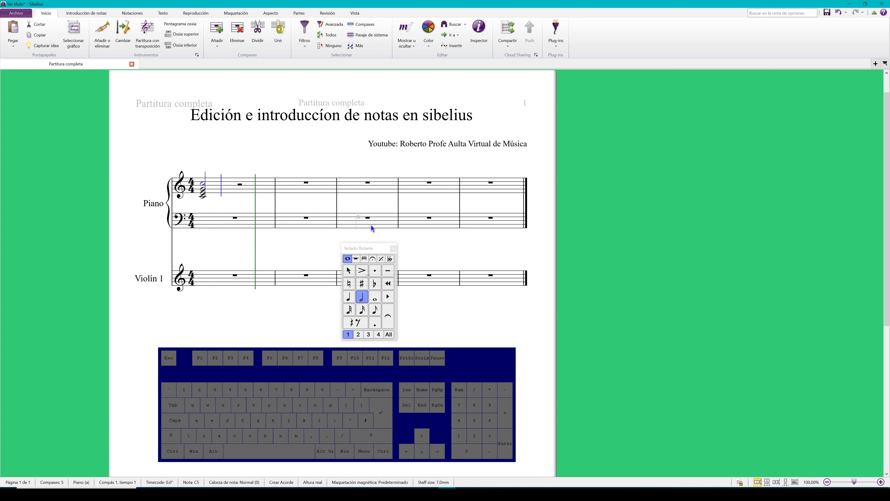
click(347, 268)
Change the chord in piano treble measure 1 to whole-note duration and clear the selection
click(267, 193)
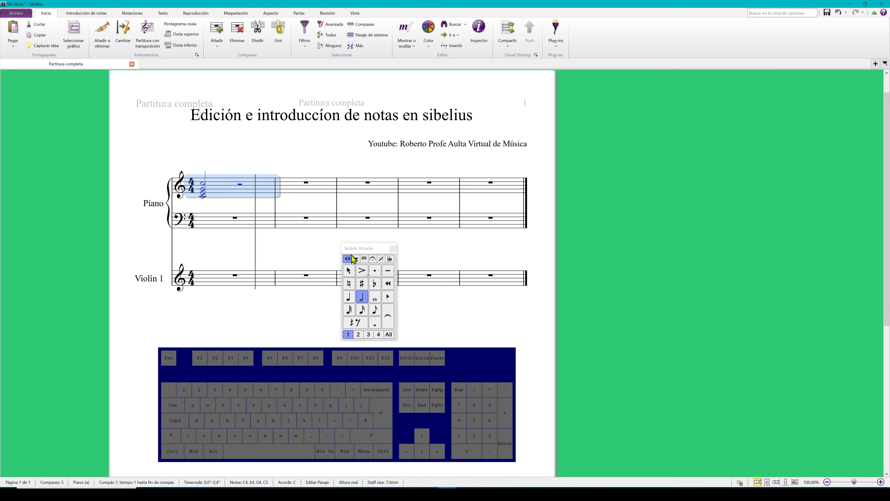
click(375, 297)
click(306, 315)
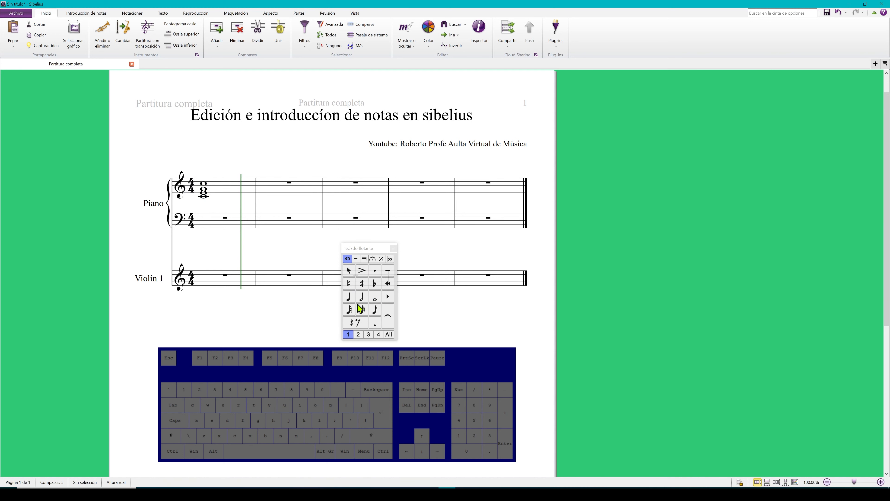
Enter a whole-note chord of C4, E4, G4 and C5 in piano treble measure 2
click(374, 300)
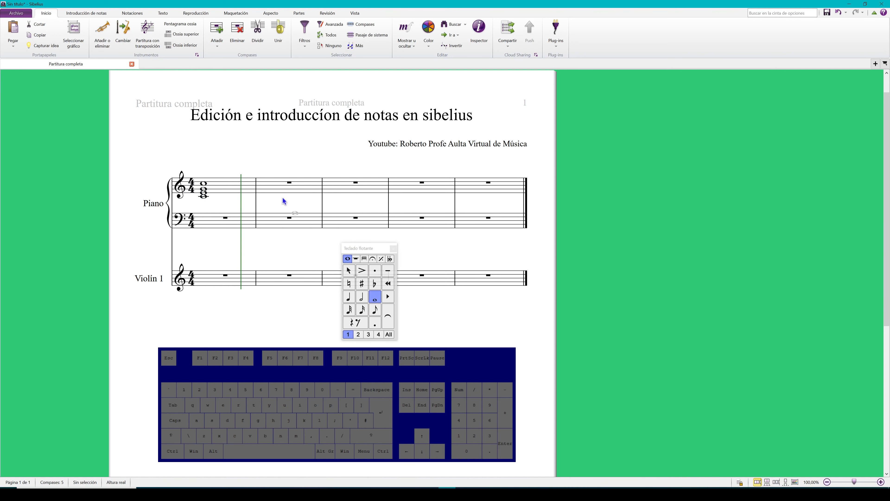
click(263, 195)
click(264, 191)
click(265, 188)
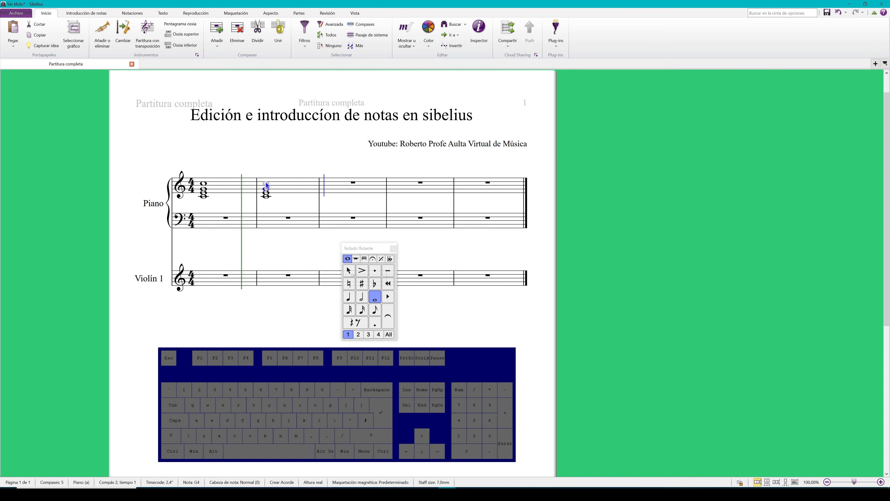
key(Down)
Add an arpeggio line to the whole-note chord in piano treble measure 2 and clear the selection
click(278, 193)
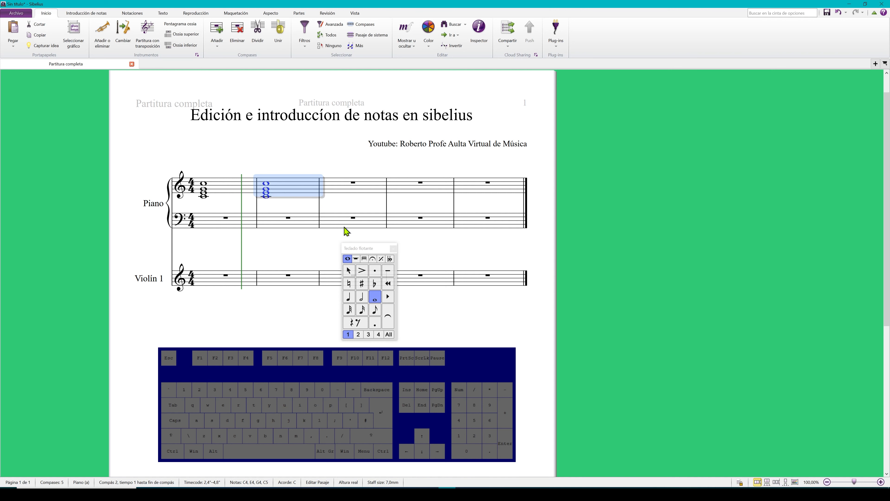
click(373, 259)
click(381, 259)
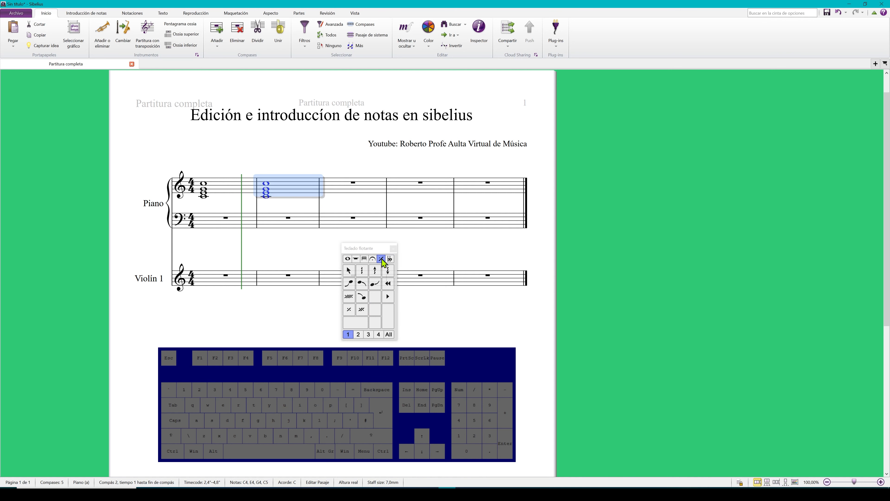
click(361, 276)
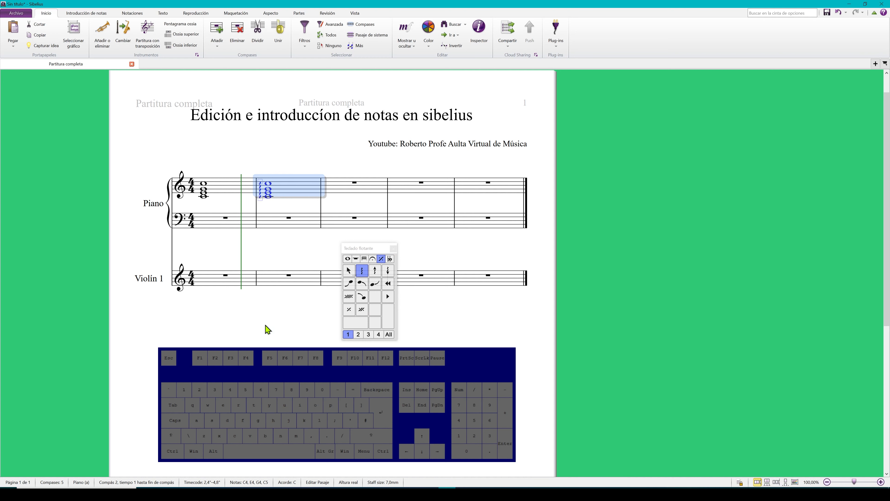
key(Escape)
Play back the plain chord of piano treble measure 1 and the arpeggiated chord of measure 2
click(229, 194)
key(p)
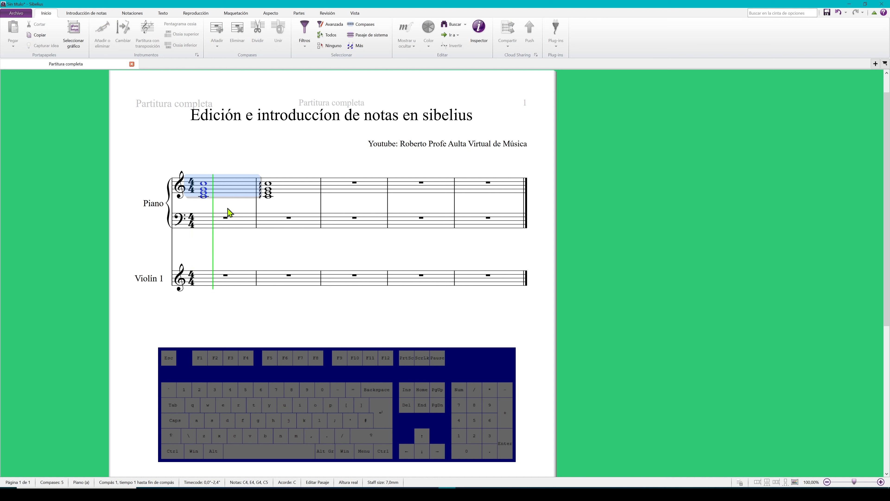
key(space)
click(262, 314)
click(285, 194)
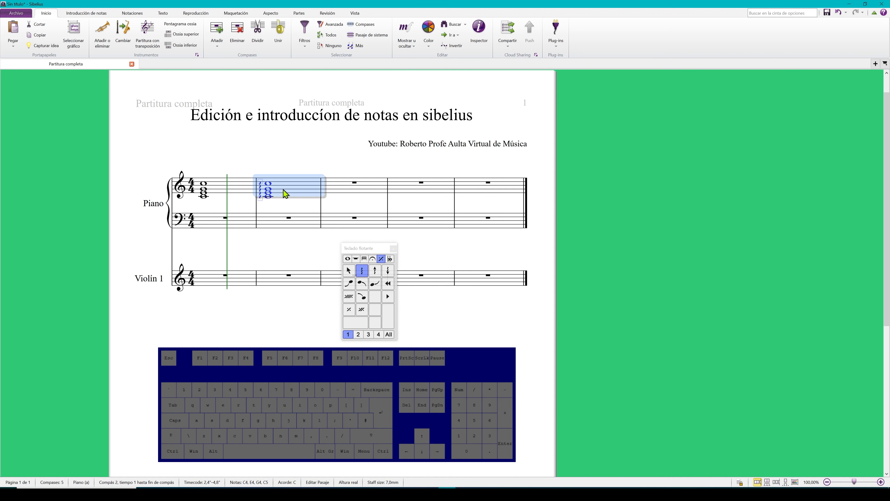
key(p)
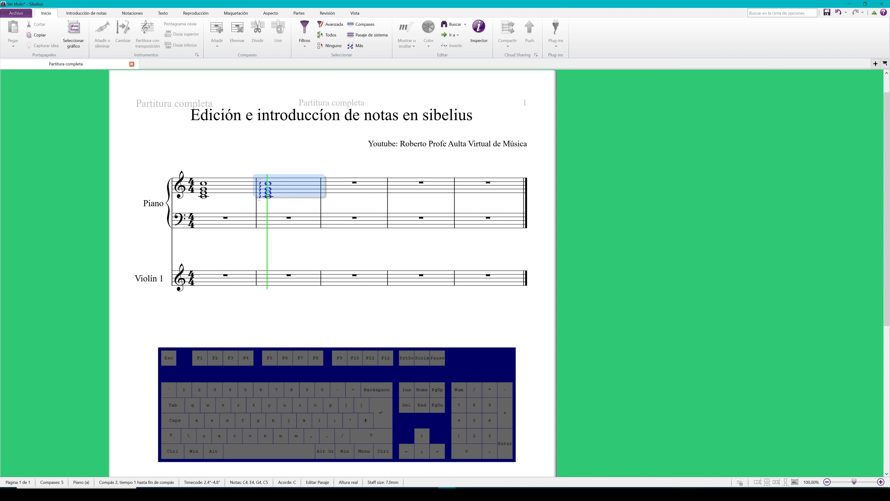
key(space)
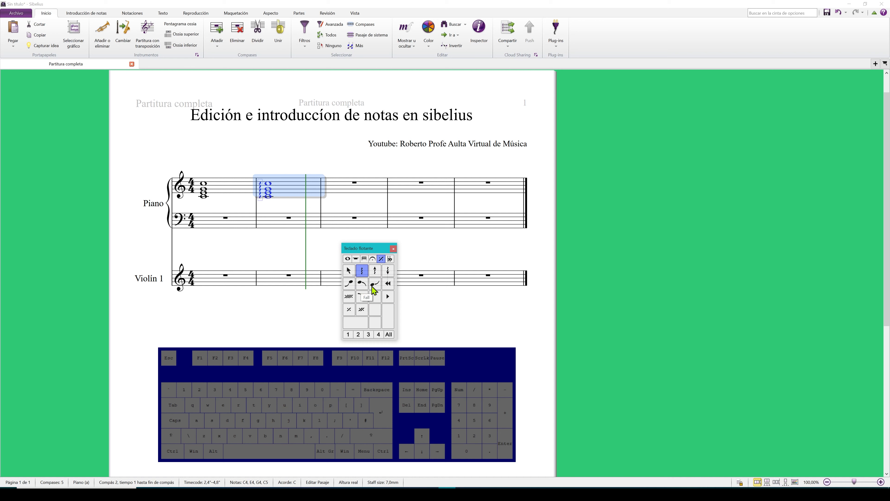
Look at the Keypad's accidentals layout, return to the common notes layout and clear the selection
click(390, 258)
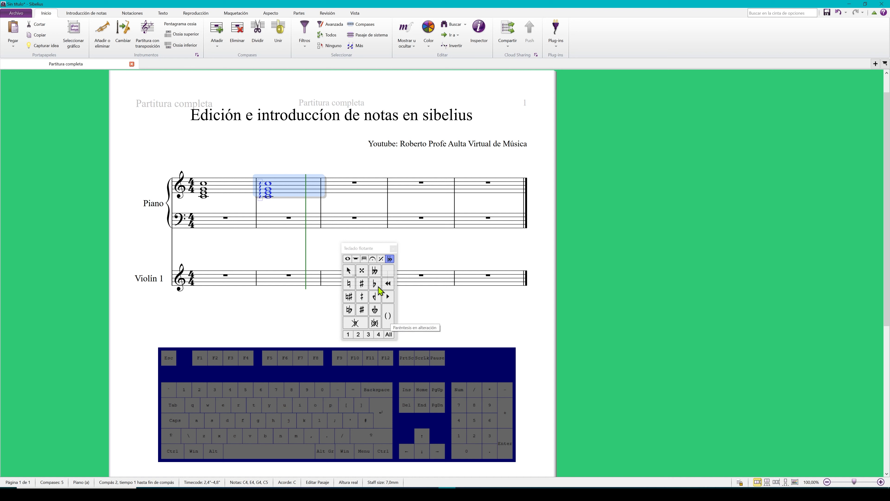
click(347, 259)
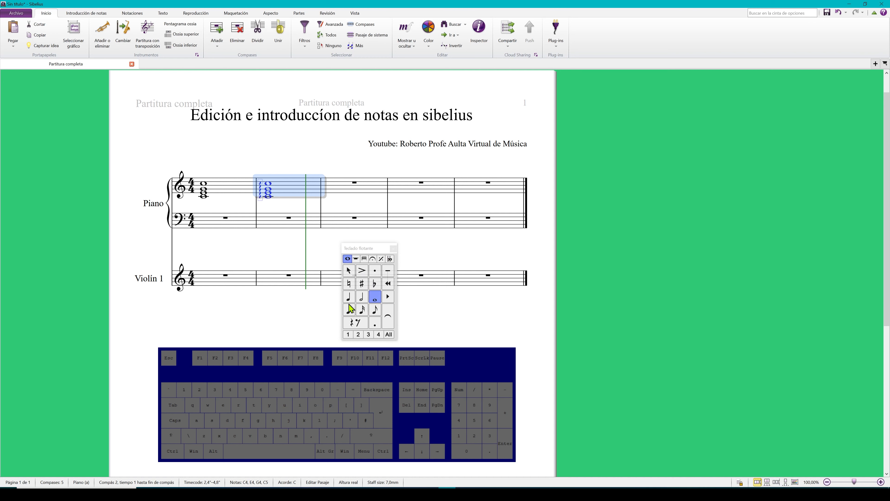
click(321, 321)
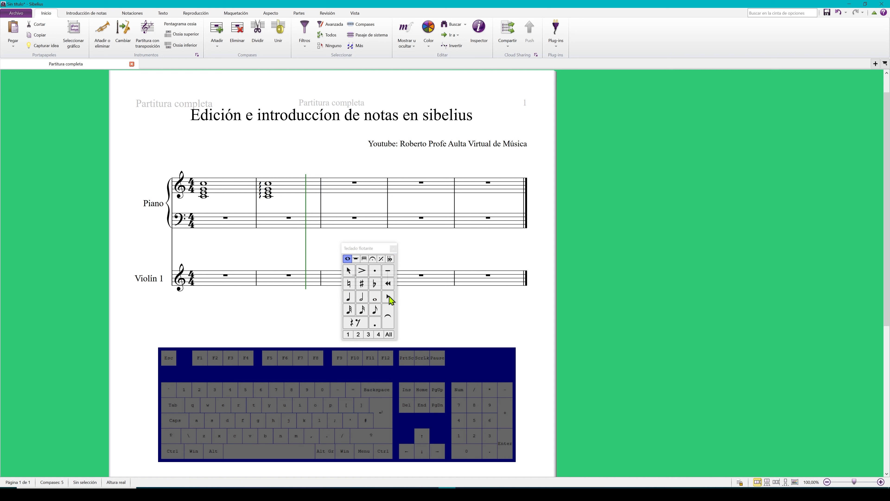
Advance through the Keypad layouts one at a time up to accidentals and return to the first layout
click(388, 297)
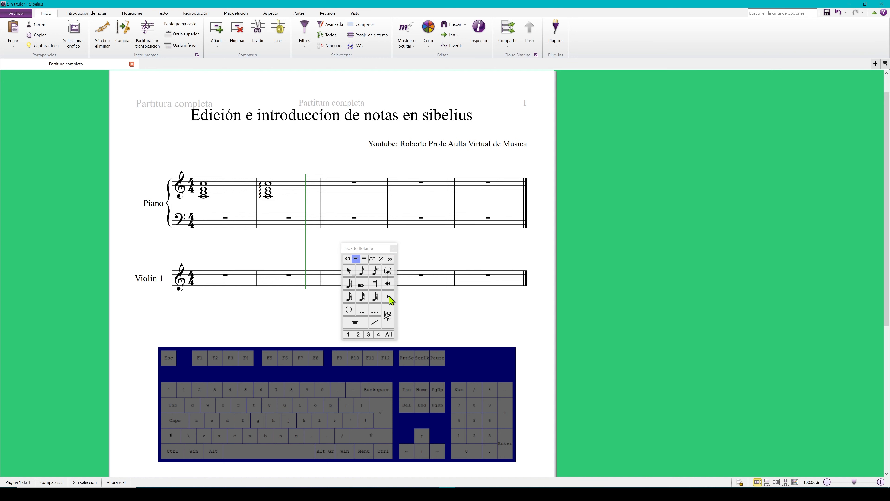
click(389, 297)
click(388, 297)
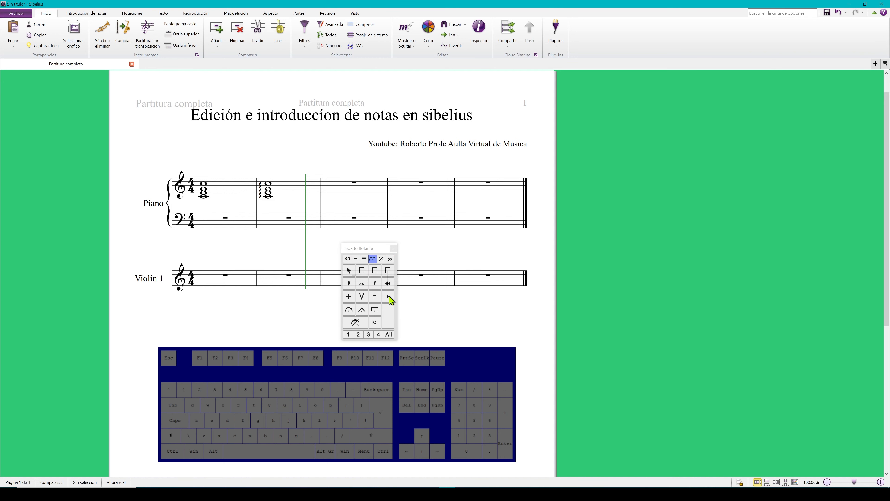
click(388, 298)
click(388, 298)
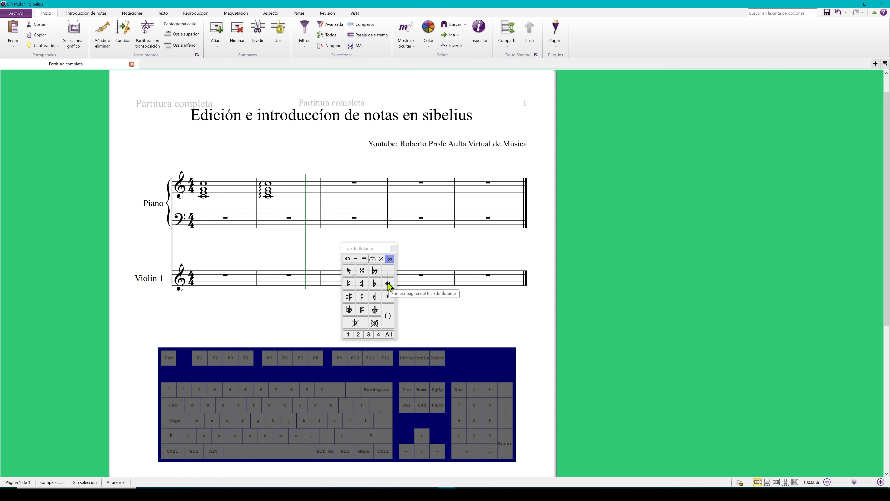
click(389, 284)
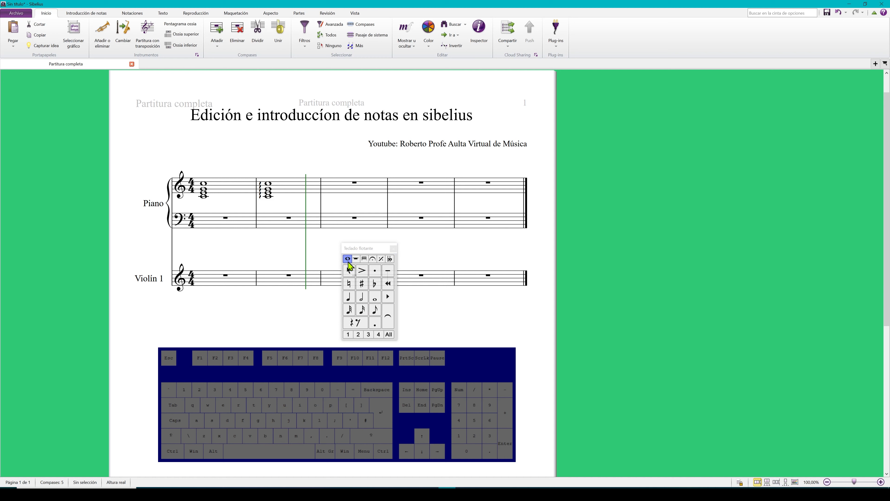
Switch directly between the individual Keypad layouts up to accidentals and finish on common notes
key(F7)
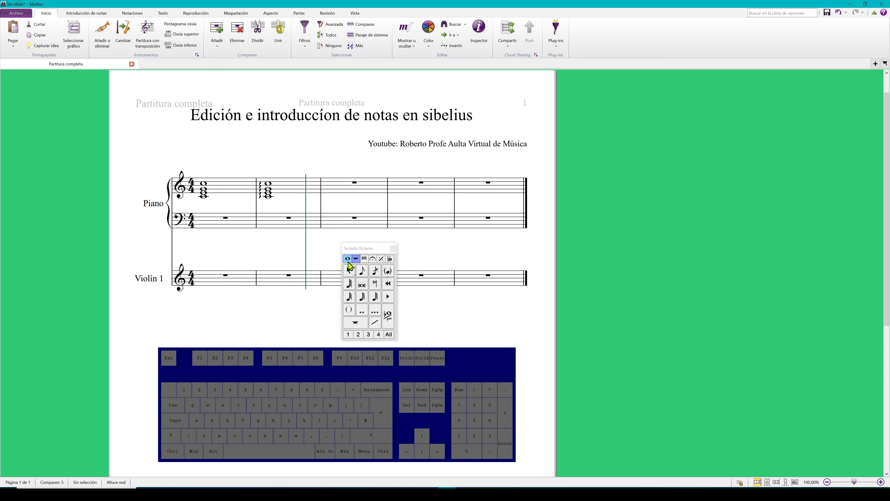
key(F9)
key(F10)
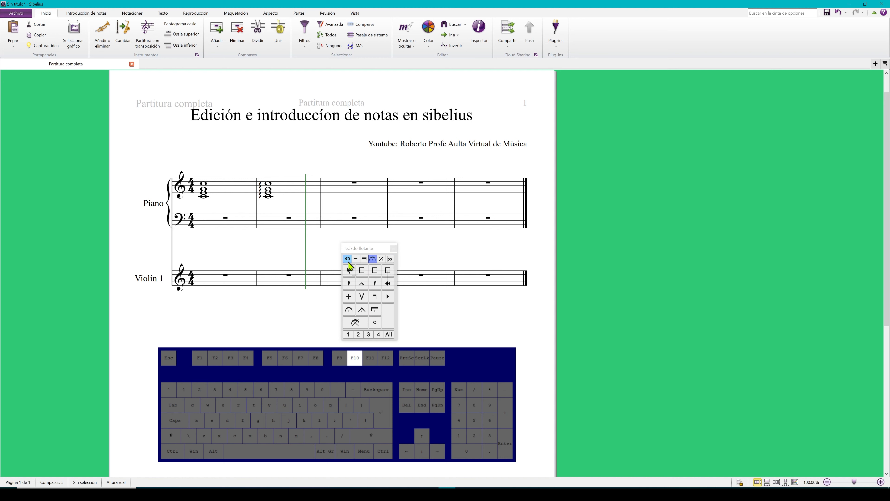
key(F11)
key(F12)
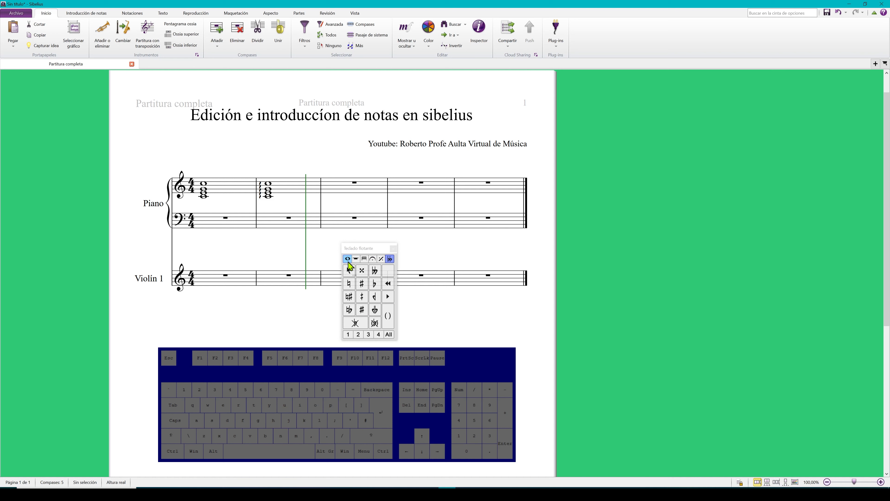
key(F7)
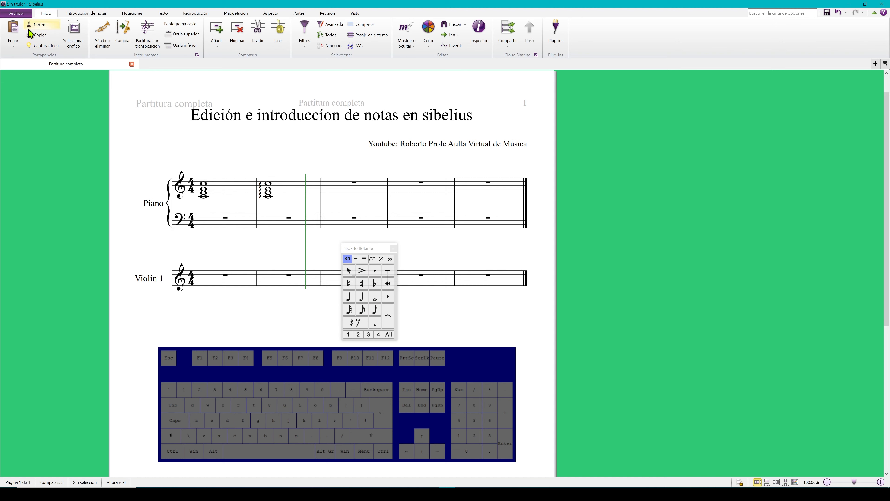
View the file commands, return to the score, and open the save dialog and cancel it
click(16, 13)
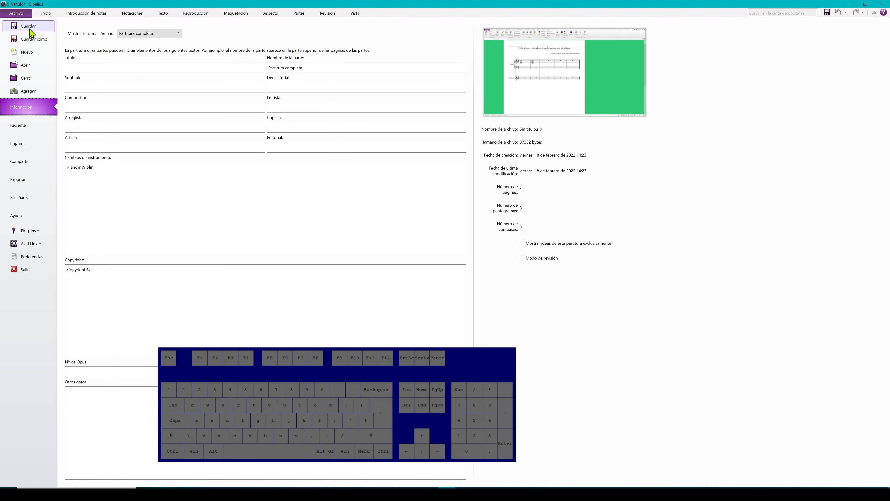
click(47, 14)
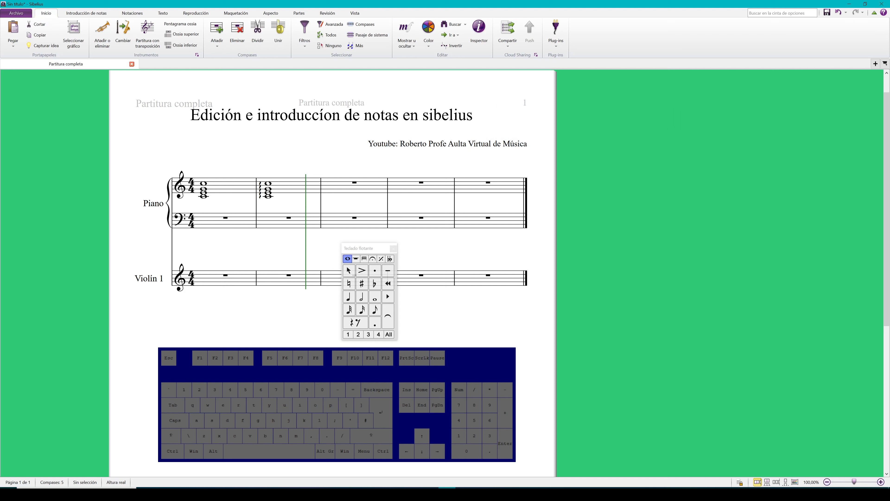
key(ctrl)
key(ctrl+s)
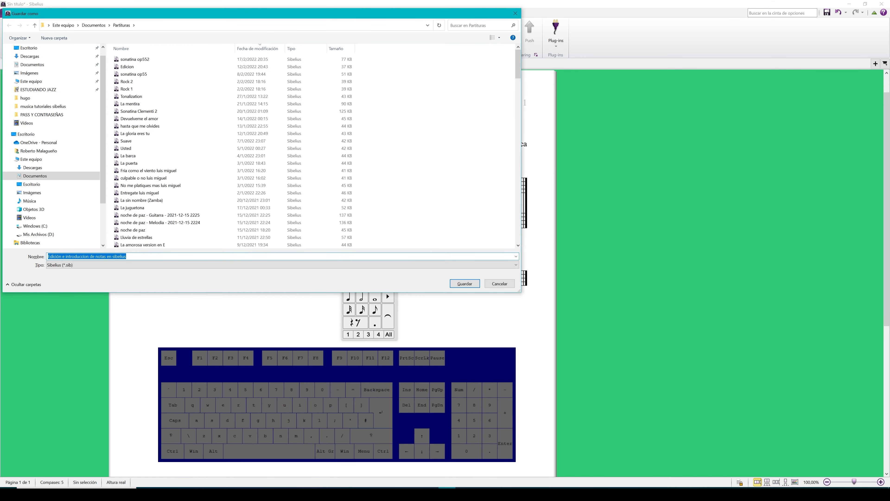
click(501, 284)
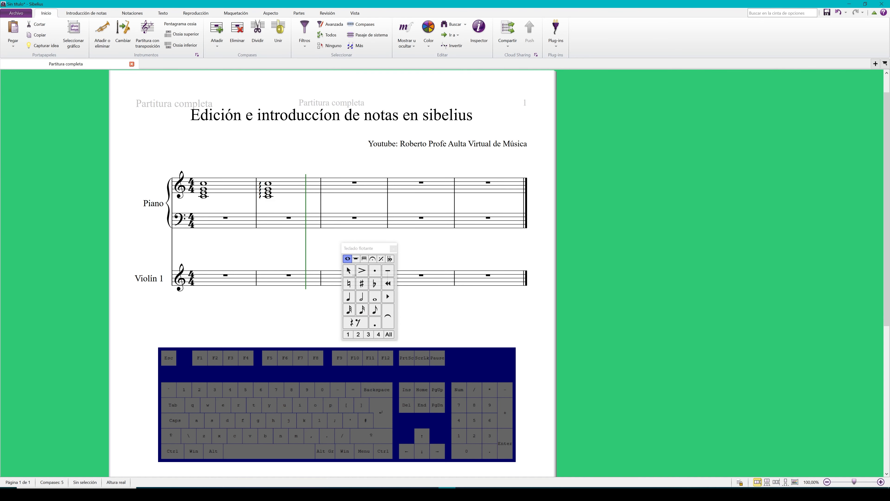
Open the Save As dialog for the score and cancel it
key(ctrl)
key(shift)
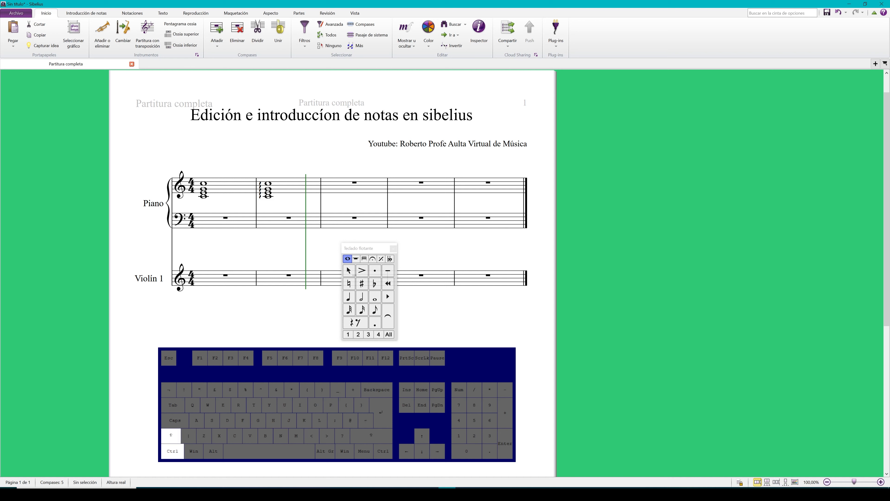
key(ctrl+shift+s)
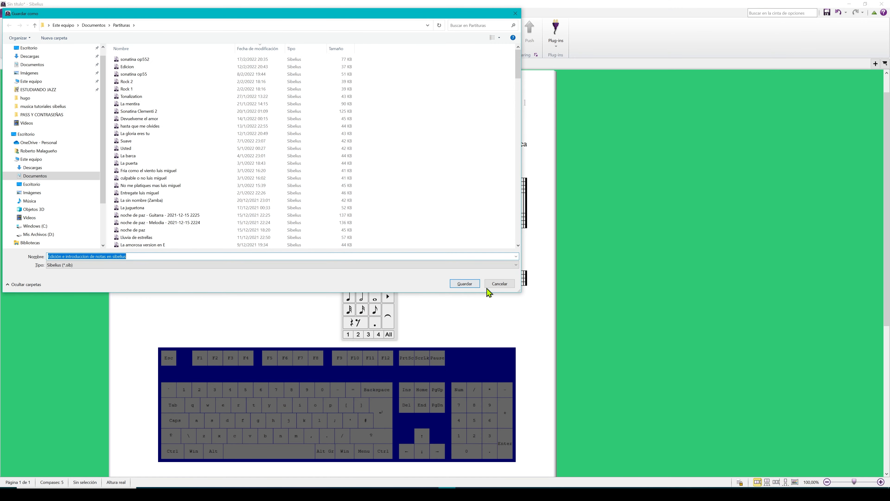
click(497, 284)
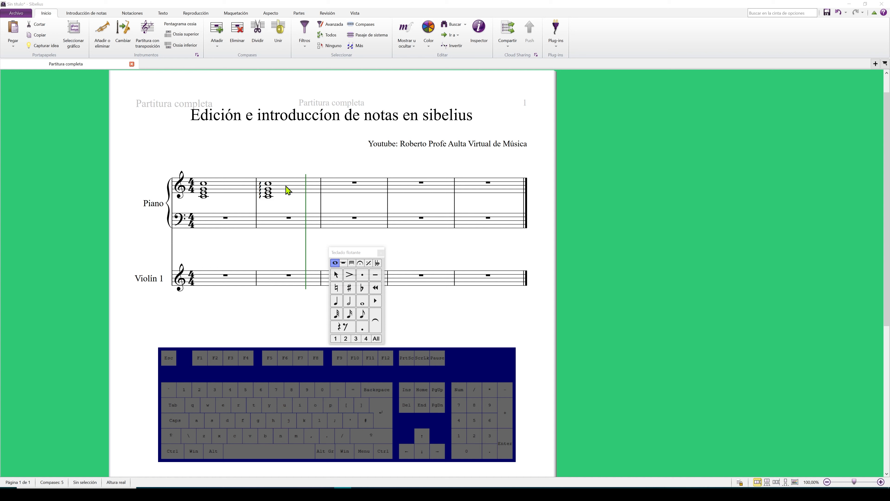
Undo the recent edits back to before the chord was entered in piano treble measure 2
click(288, 190)
click(276, 314)
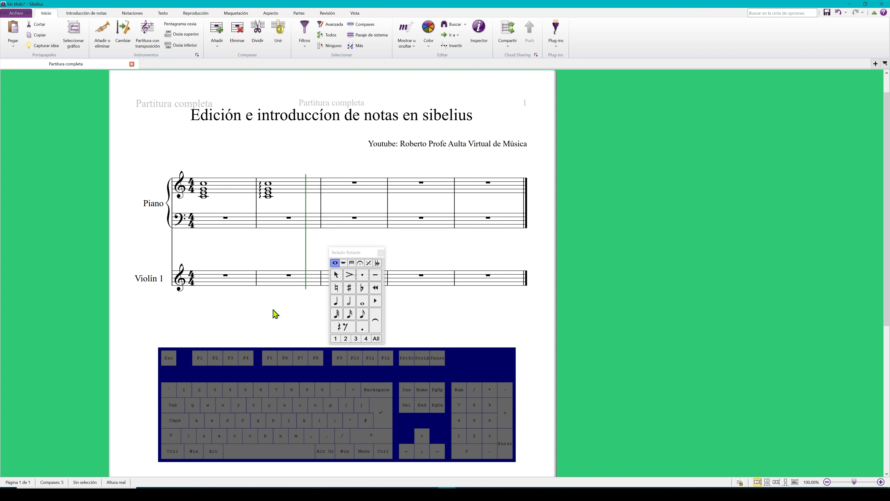
key(ctrl)
key(ctrl+z)
key(ctrl+z)
key(ctrl+z)
key(ctrl+z)
key(ctrl+z)
key(ctrl+z)
key(ctrl+z)
key(ctrl+z)
key(ctrl+z)
key(ctrl+z)
key(ctrl+z)
key(ctrl+z)
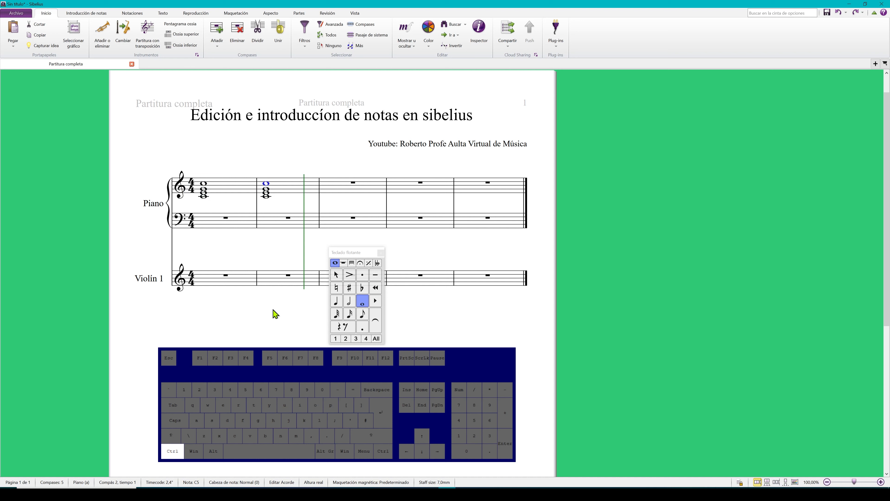
key(ctrl+z)
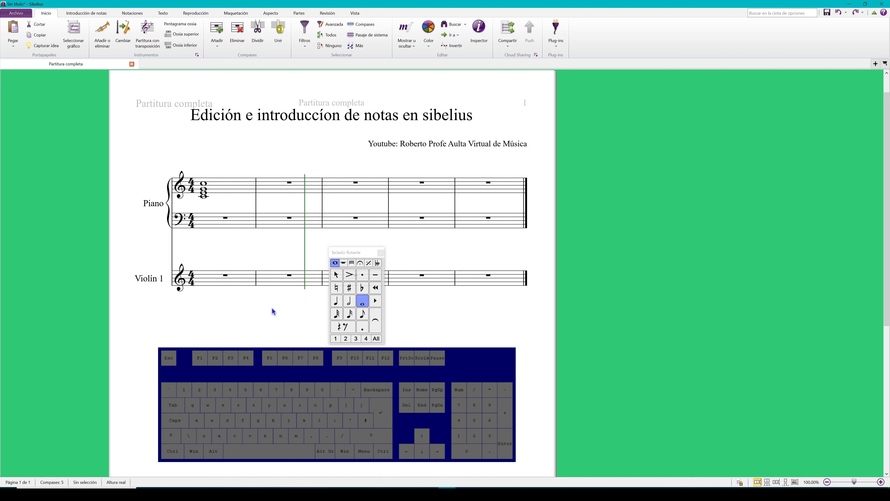
Redo the chord and its arpeggio line in piano treble measure 2 and clear the selection
key(ctrl)
key(ctrl+y)
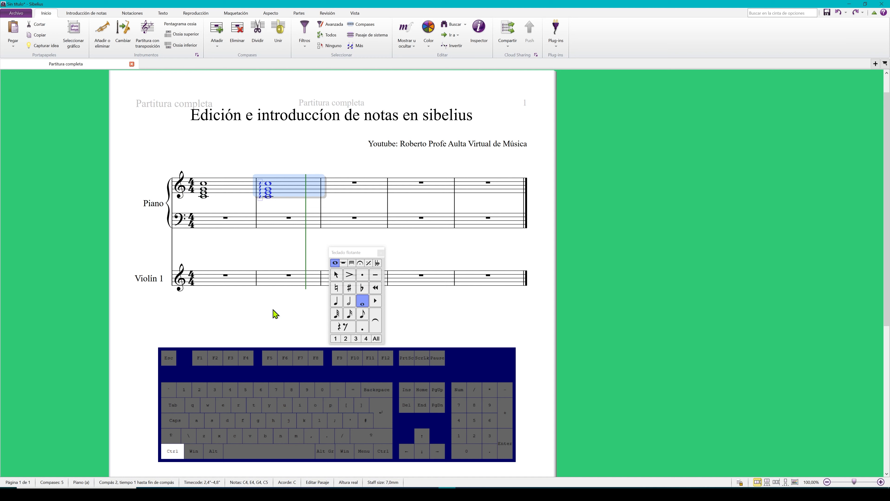
key(Escape)
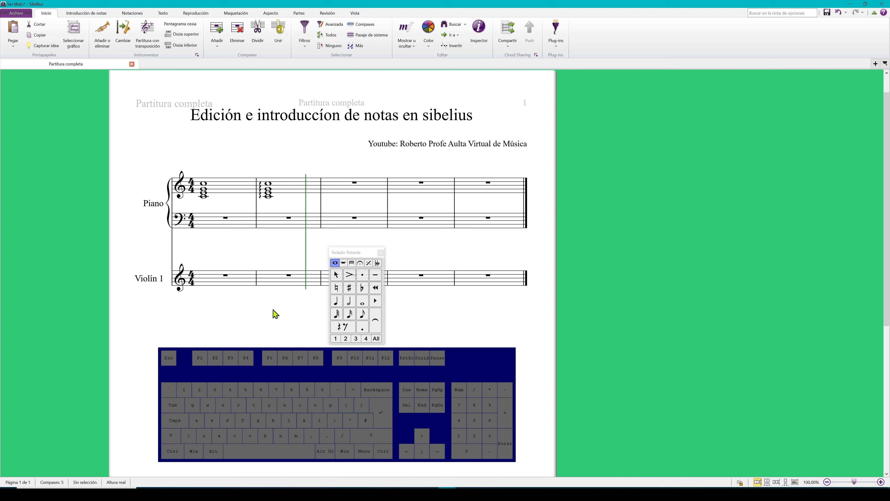
Tie each note of the piano treble chord in measure 1 (C5, G4, E4, C4) individually to the chord in measure 2
click(203, 183)
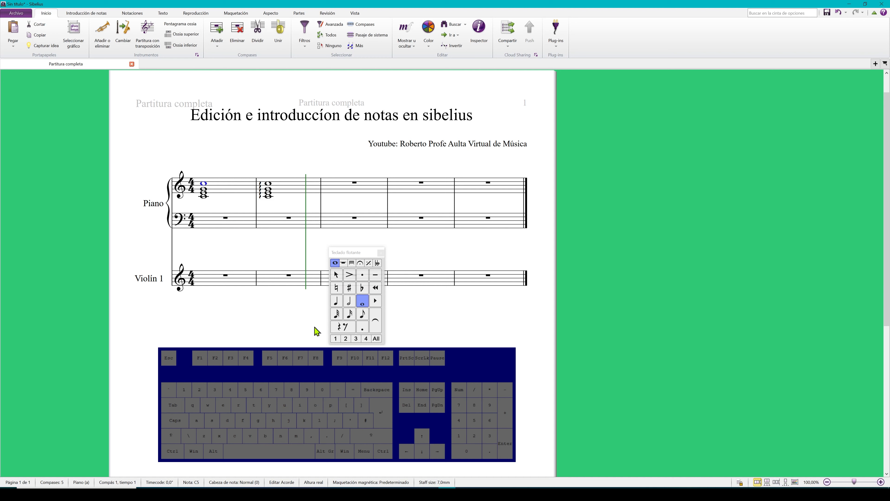
key(Return)
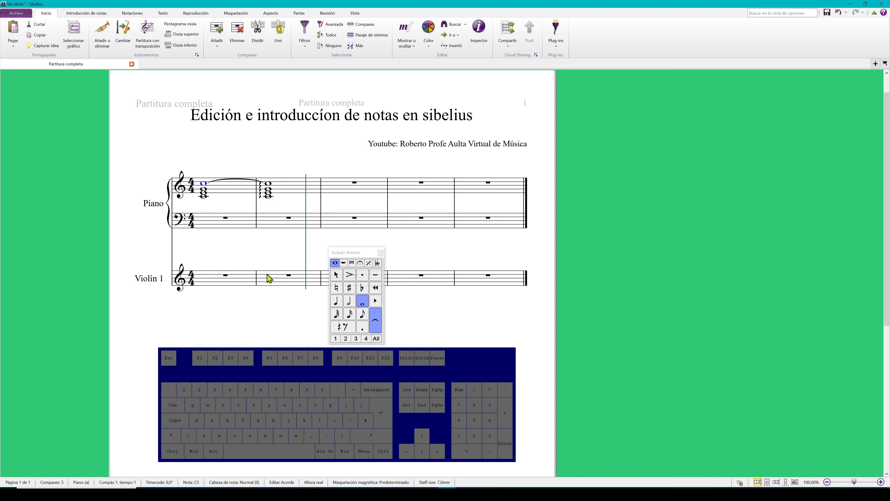
click(206, 189)
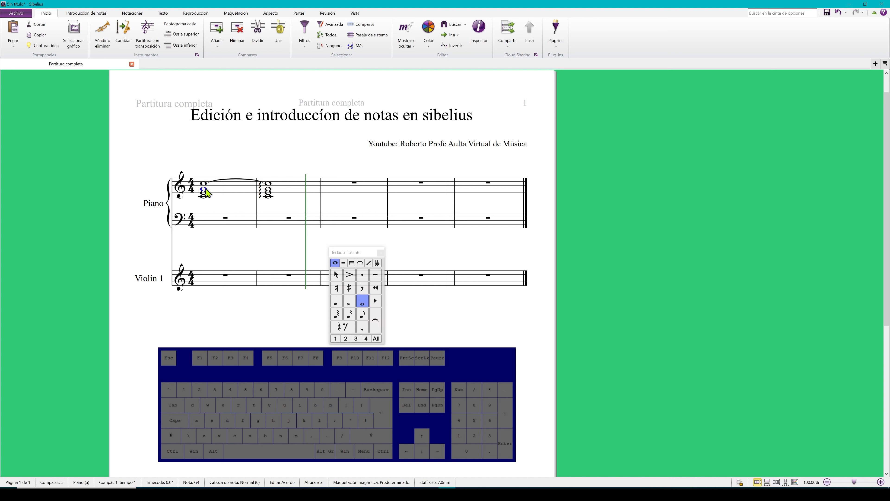
key(KP_Enter)
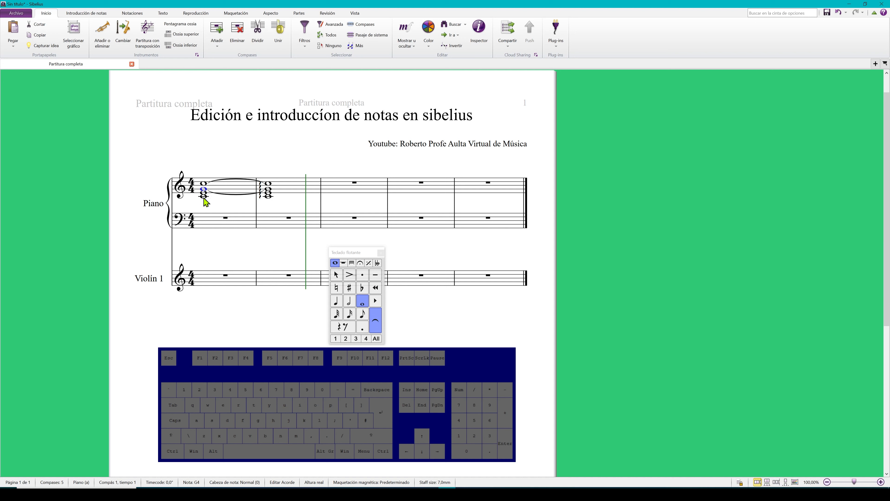
click(203, 193)
key(KP_Enter)
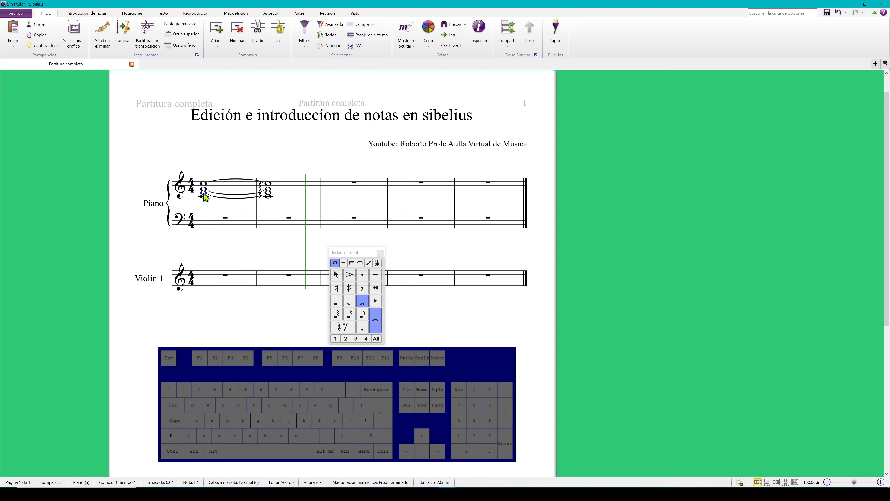
click(204, 196)
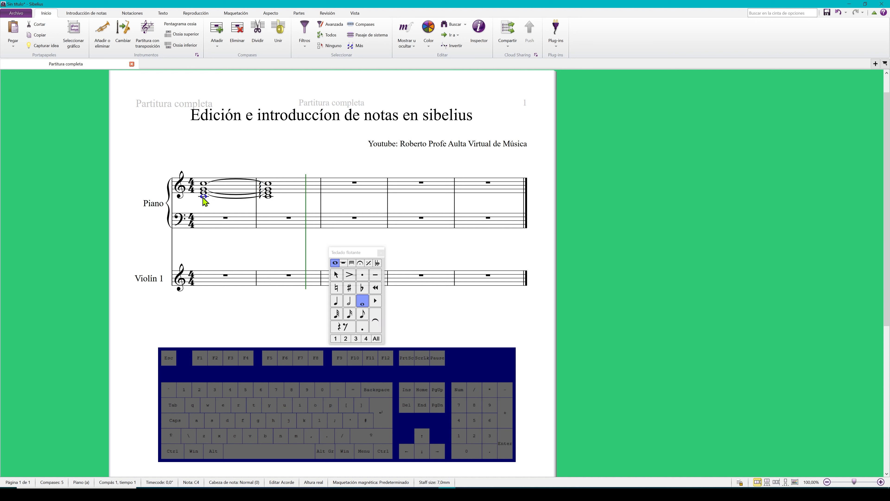
key(KP_Enter)
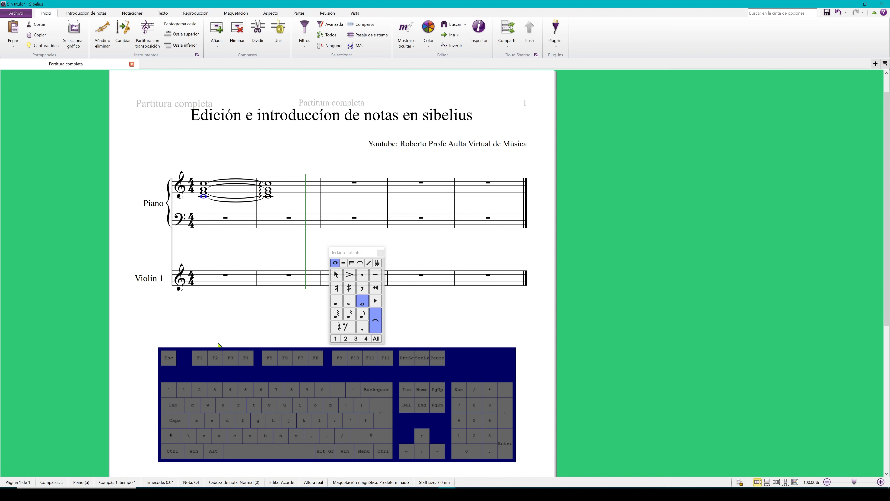
Undo the four individual ties between the piano treble chords in measures 1 and 2
key(ctrl+z)
key(ctrl+z)
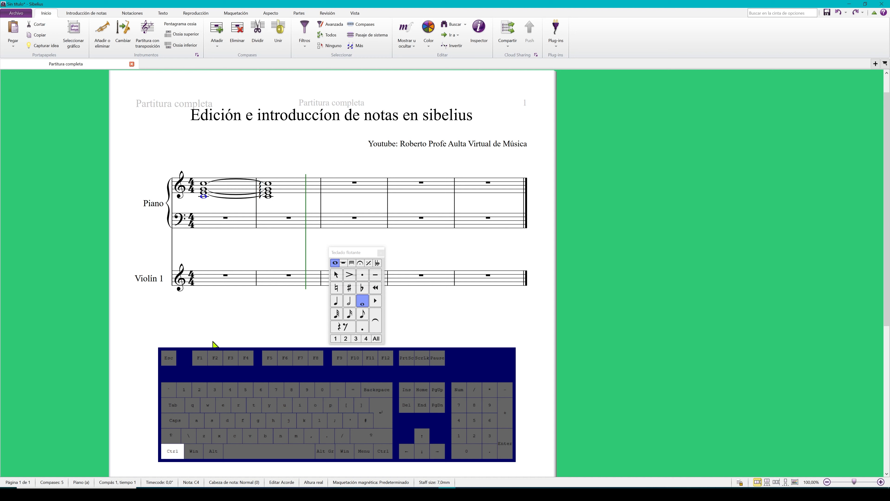
key(ctrl+z)
key(ctrl+z)
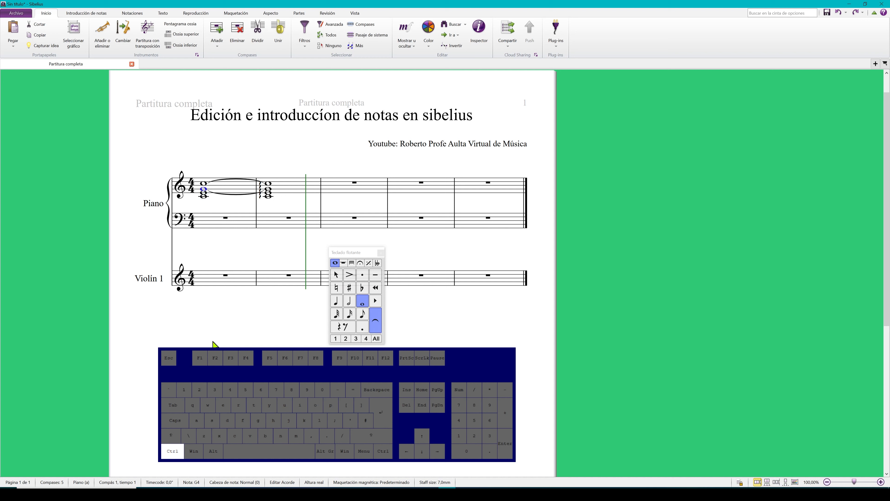
key(ctrl+z)
key(ctrl+z)
key(ctrl+z)
key(ctrl+z)
key(ctrl+z)
key(ctrl+z)
key(ctrl+z)
key(ctrl+z)
key(ctrl+z)
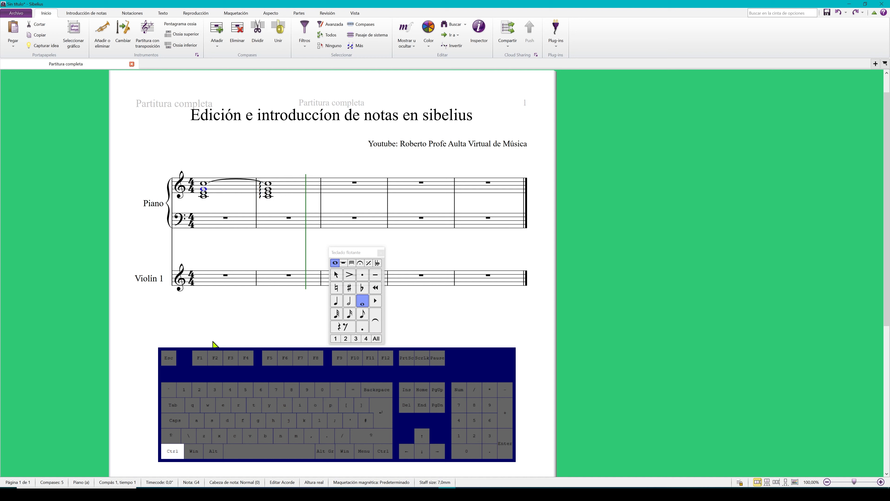
key(ctrl+z)
key(ctrl+z)
key(ctrl+z)
key(ctrl+z)
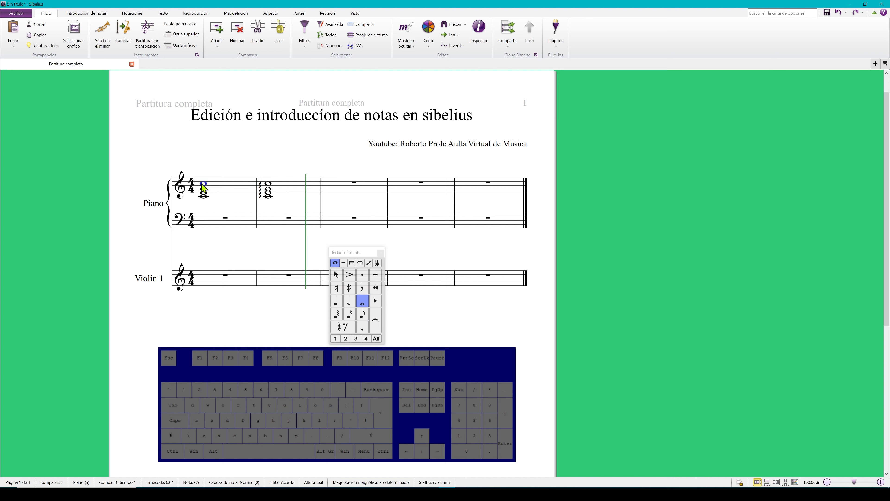
Select the whole piano treble chord in measure 1, tie all its notes to measure 2 at once, and clear the selection
key(shift)
shift+click(205, 202)
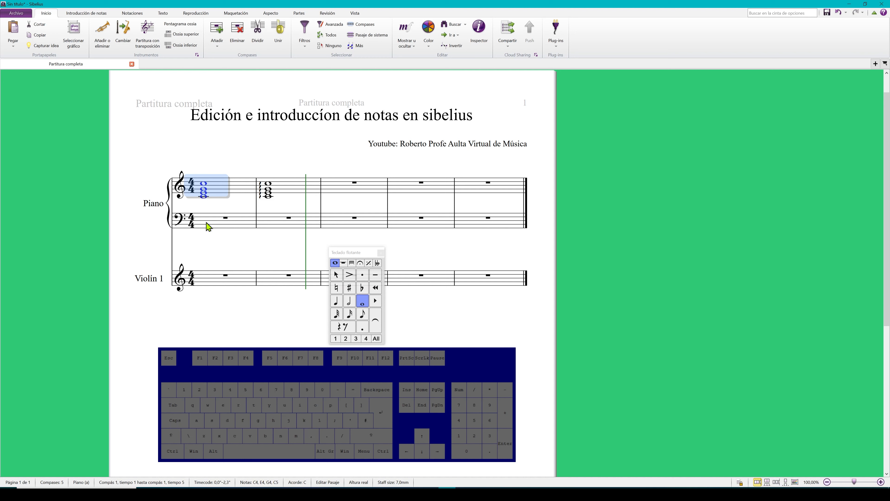
key(KP_Enter)
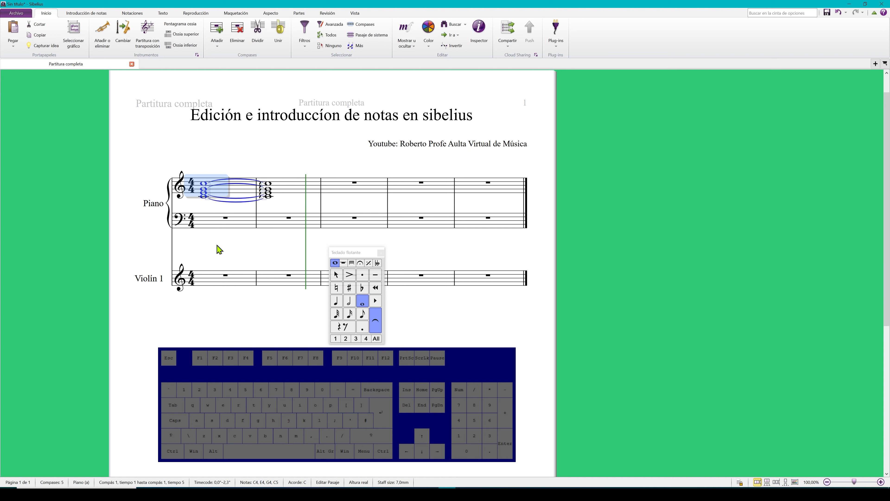
key(Escape)
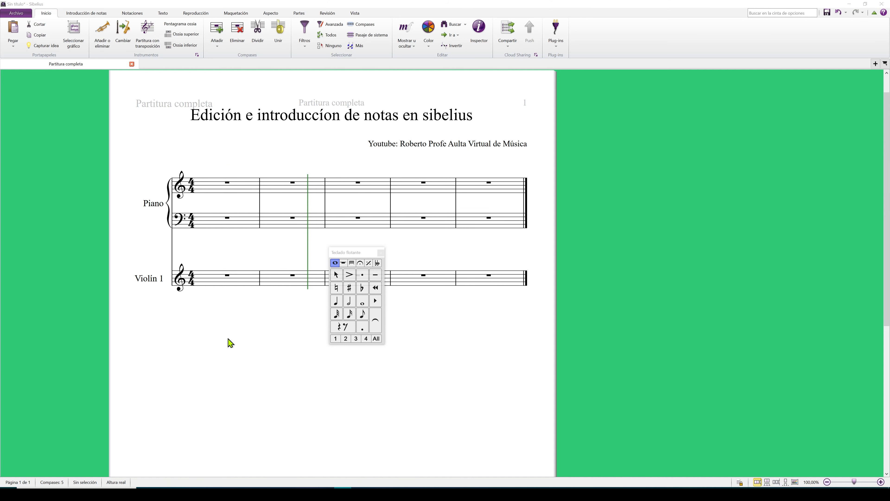
Enter the quarter notes A4, B4, C5 and D5 in measure 1 of the piano treble staff and leave note input
click(308, 356)
click(339, 300)
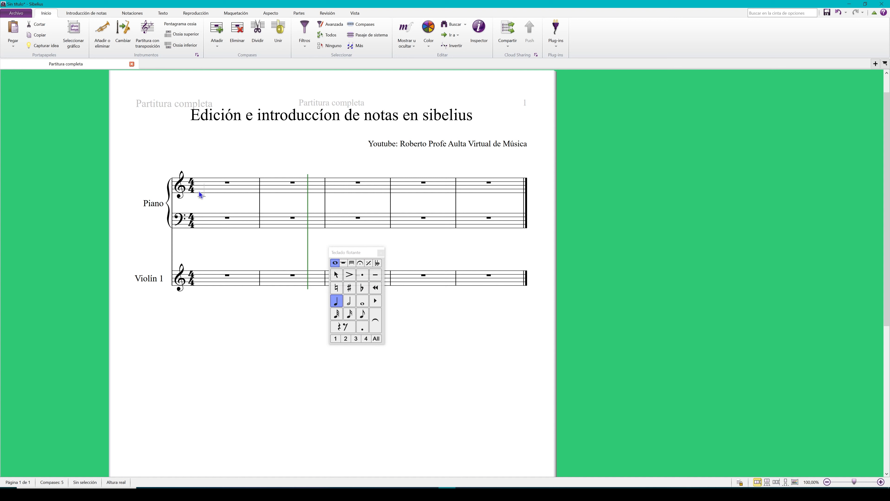
click(207, 186)
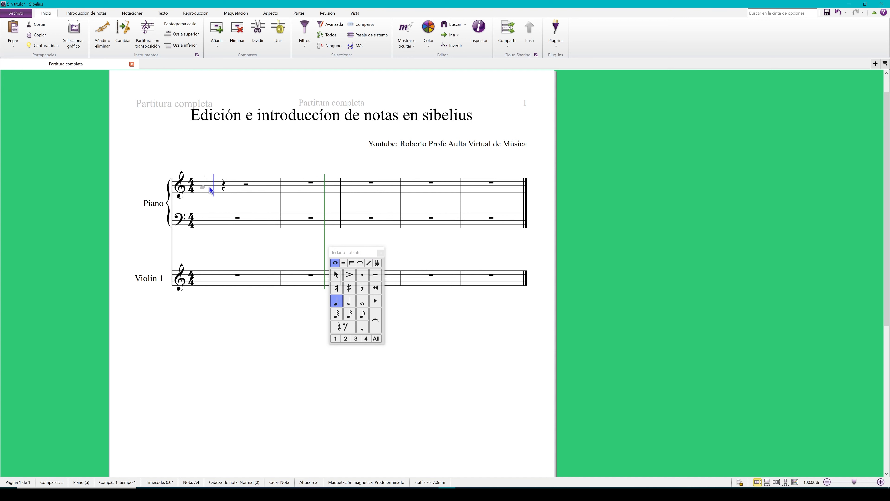
click(229, 184)
click(245, 183)
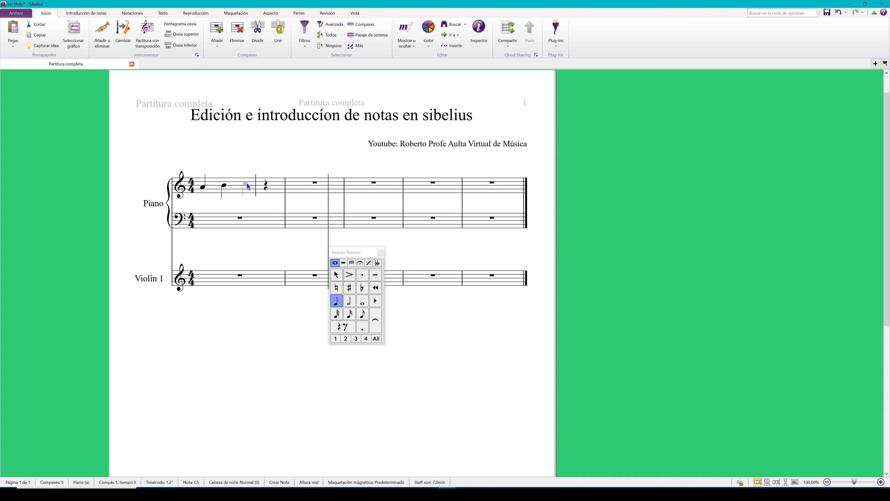
click(266, 183)
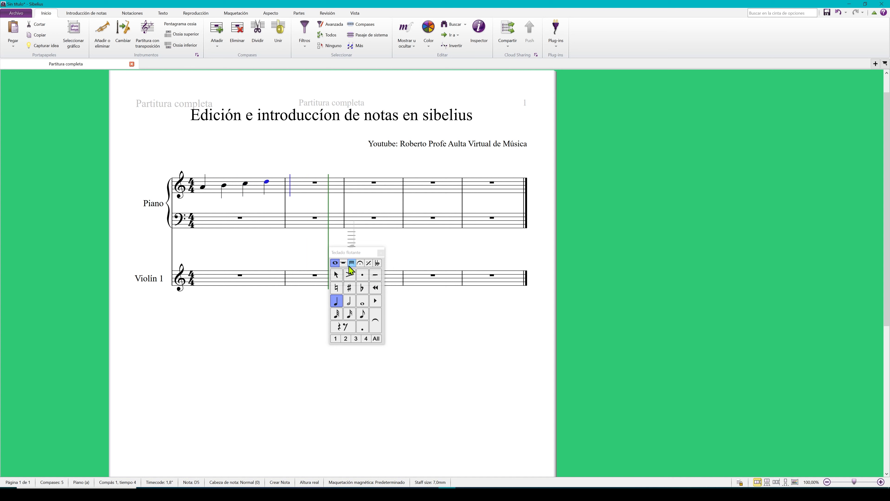
click(275, 246)
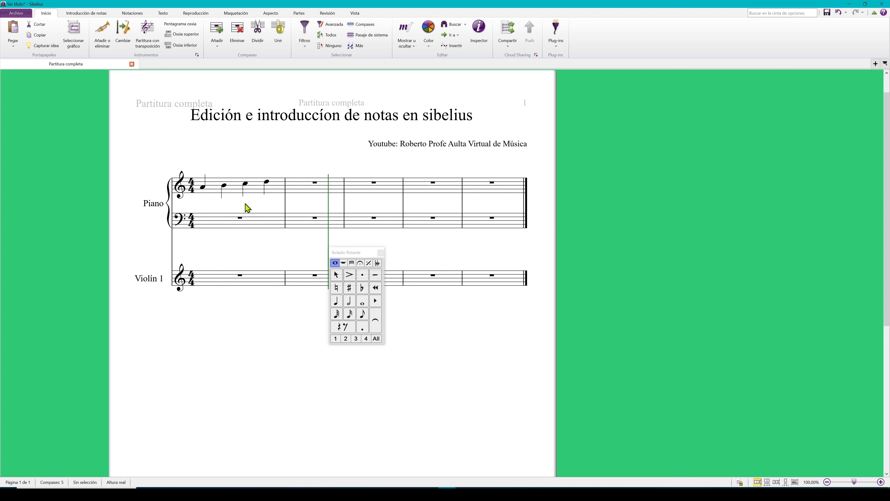
Delete the B4 quarter note in piano treble measure 1, try removing its rest too, and undo the deletion
click(225, 189)
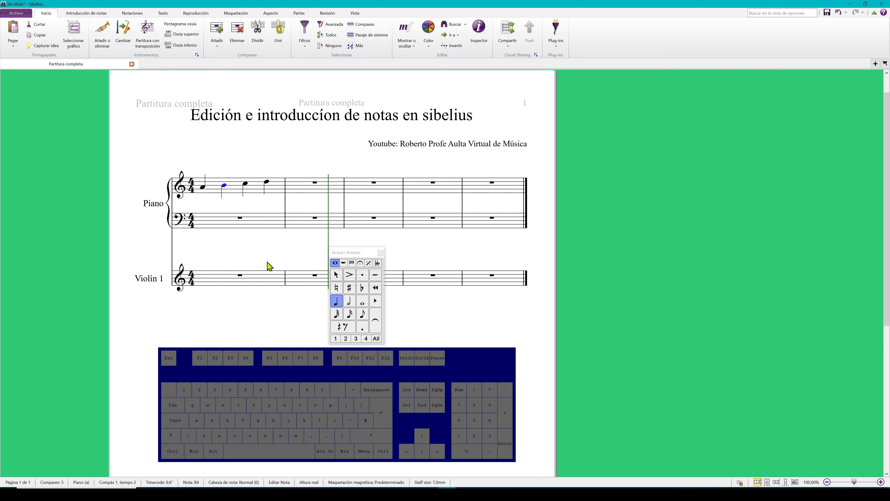
key(Delete)
key(Delete)
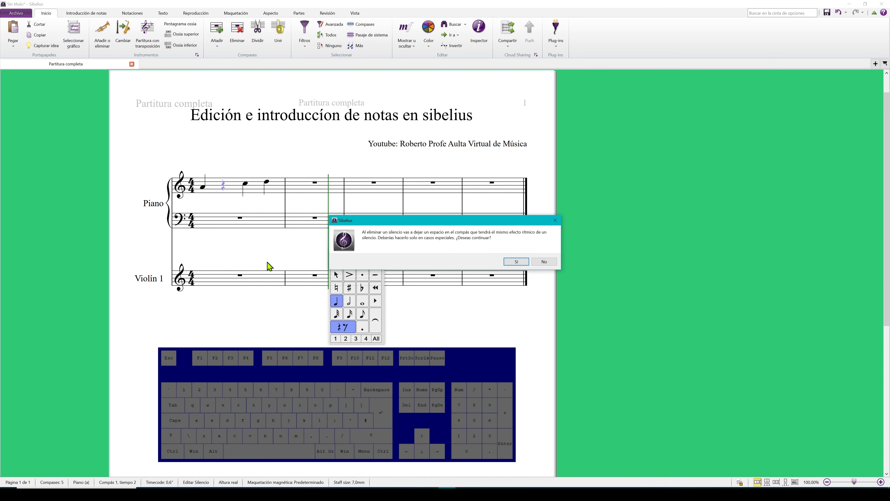
key(Escape)
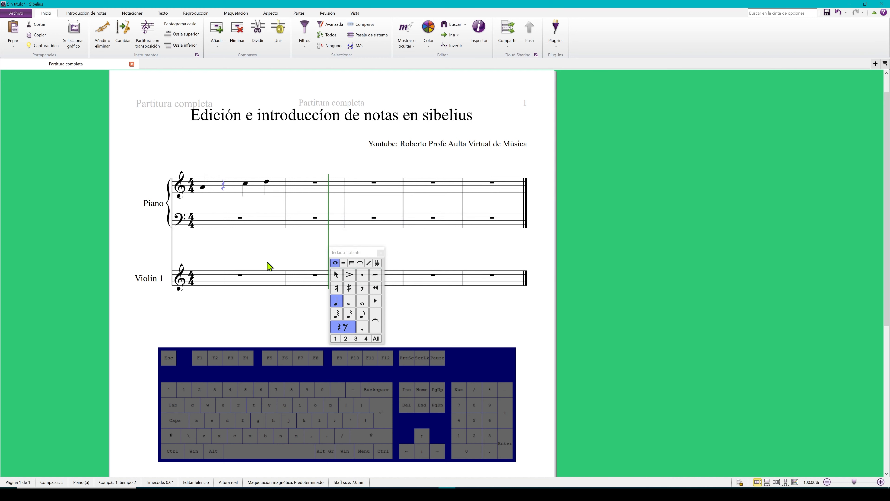
key(ctrl+z)
key(ctrl+z)
key(ctrl+z)
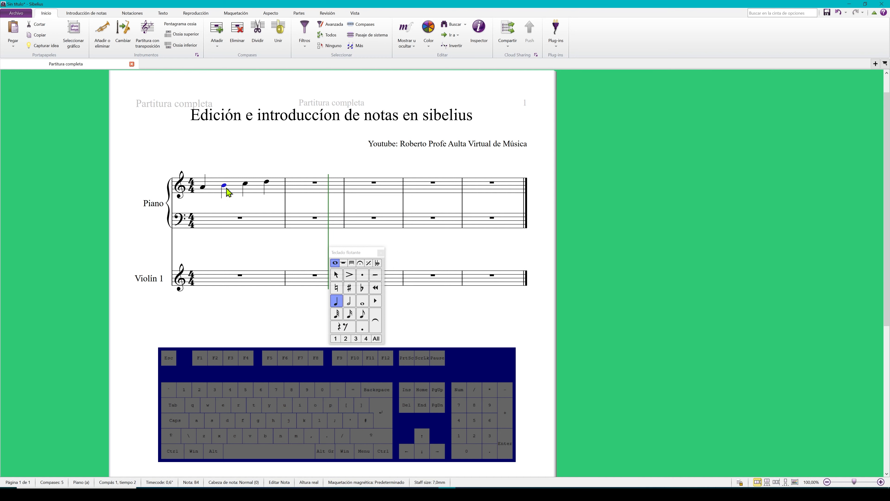
Delete the B4, D5 and A4 quarter notes in piano treble measure 1 one at a time, undoing each deletion
key(Delete)
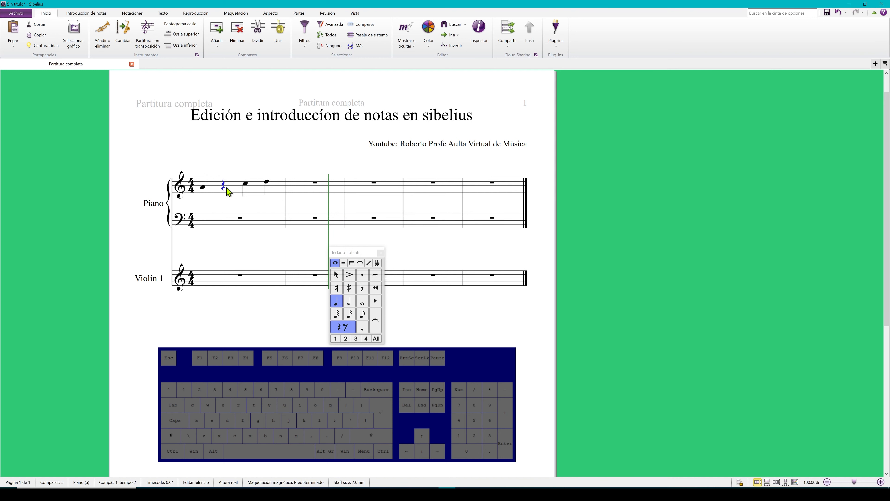
key(ctrl+z)
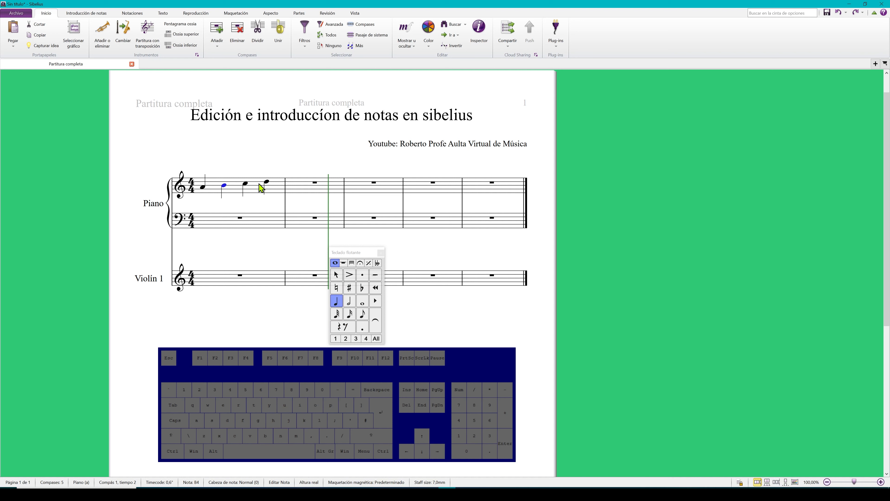
click(268, 182)
key(Delete)
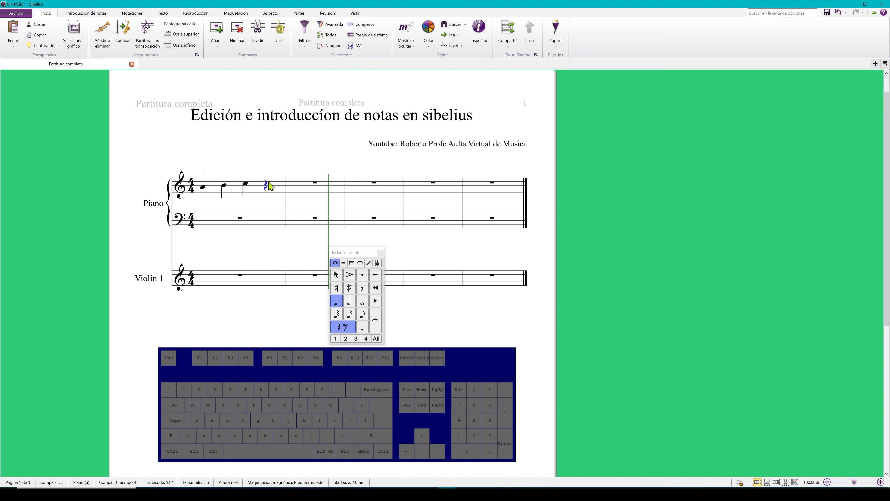
key(ctrl+z)
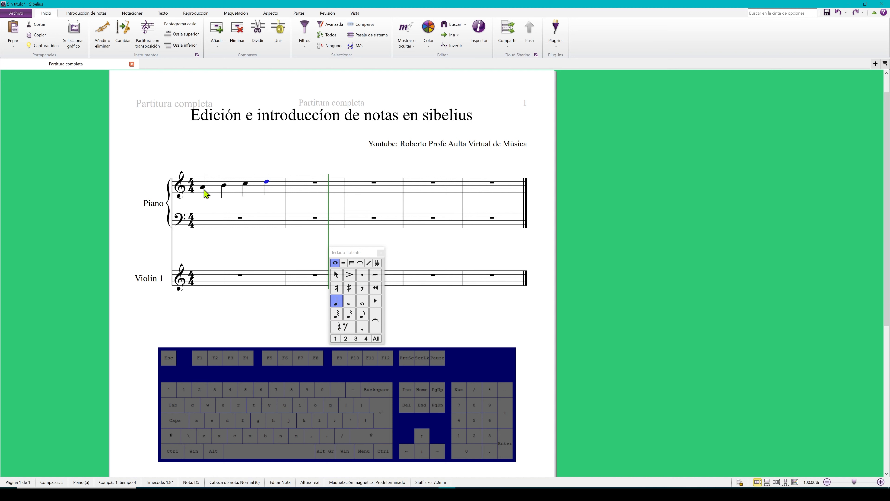
click(203, 187)
key(Delete)
key(ctrl+z)
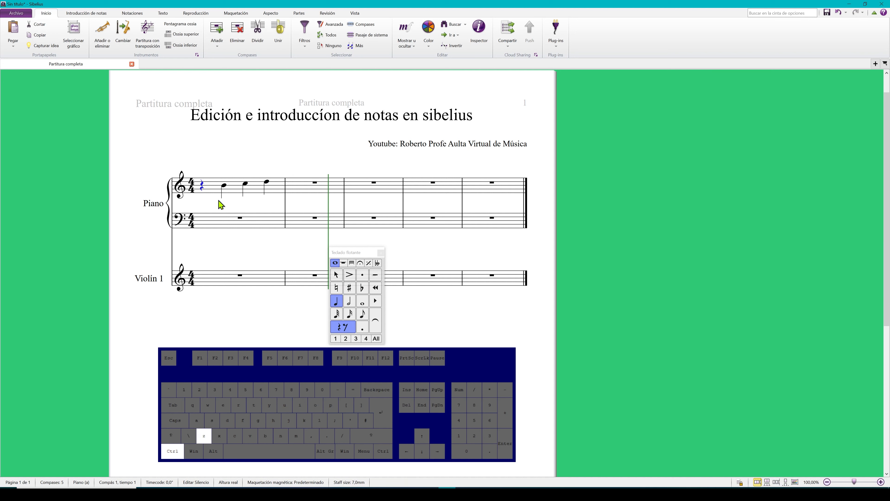
Delete B4 and D5 in succession in piano treble measure 1, undo both deletions, and clear the selection
click(225, 187)
key(Delete)
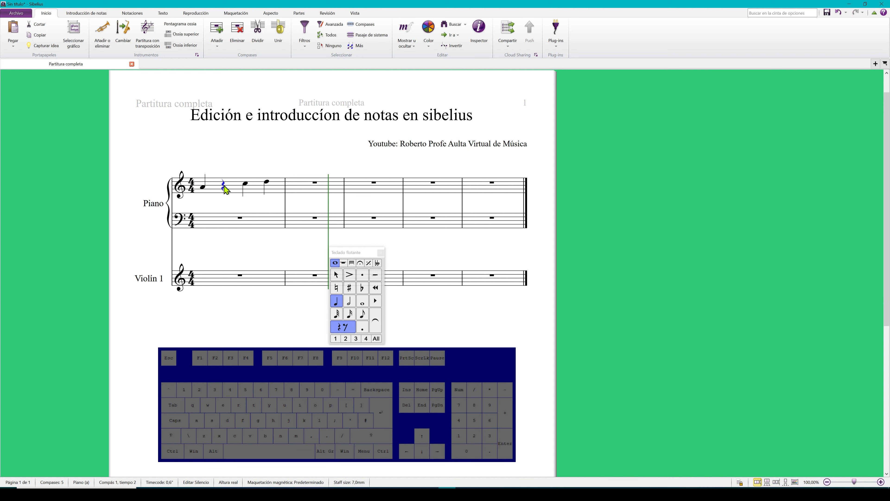
click(266, 182)
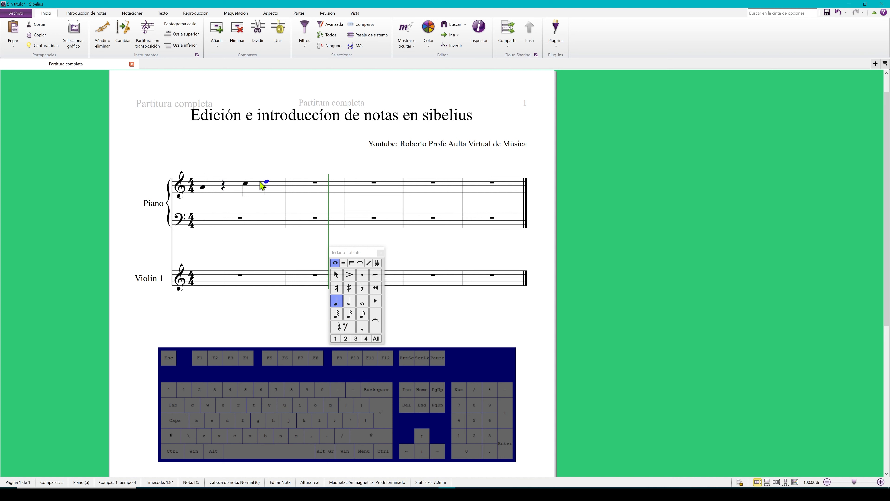
key(Delete)
key(ctrl+z)
key(ctrl+z)
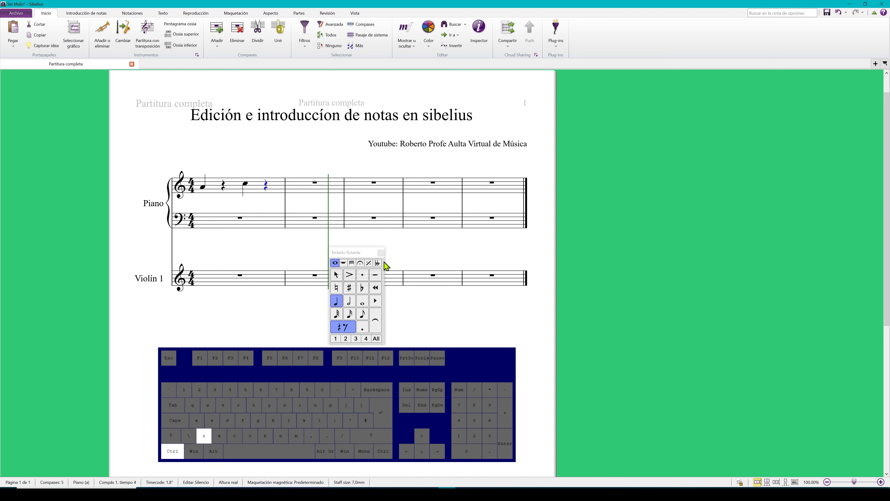
click(252, 228)
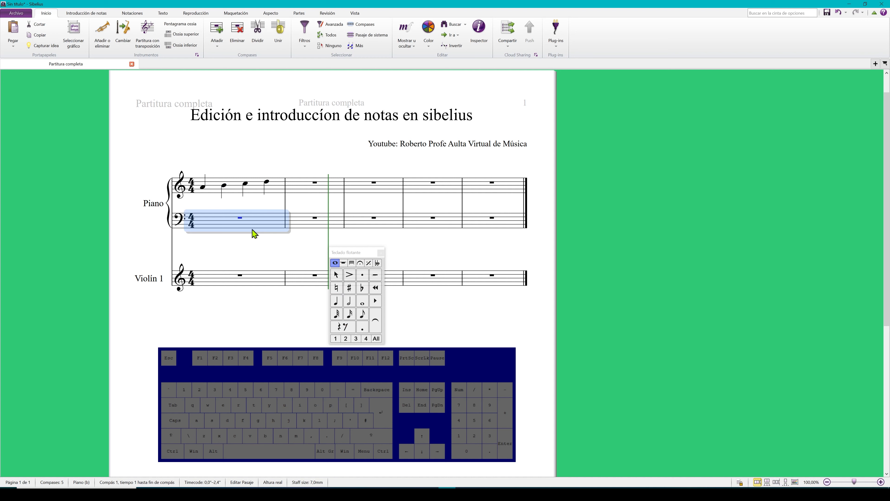
click(236, 199)
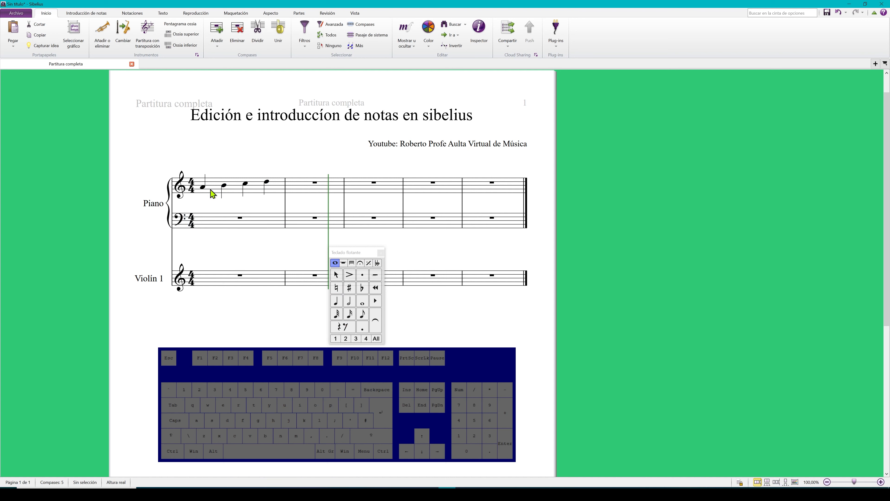
Select A4 and D5 together in piano treble measure 1, delete both notes at once, and undo the deletion
click(203, 187)
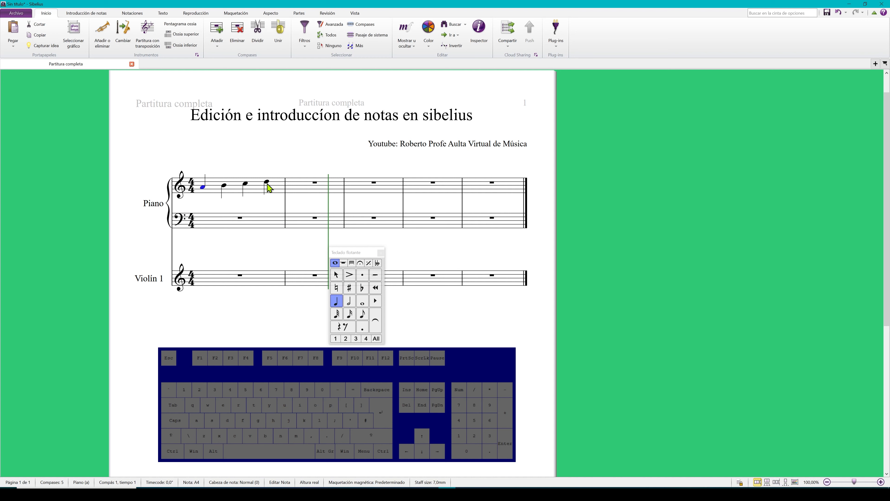
key(ctrl)
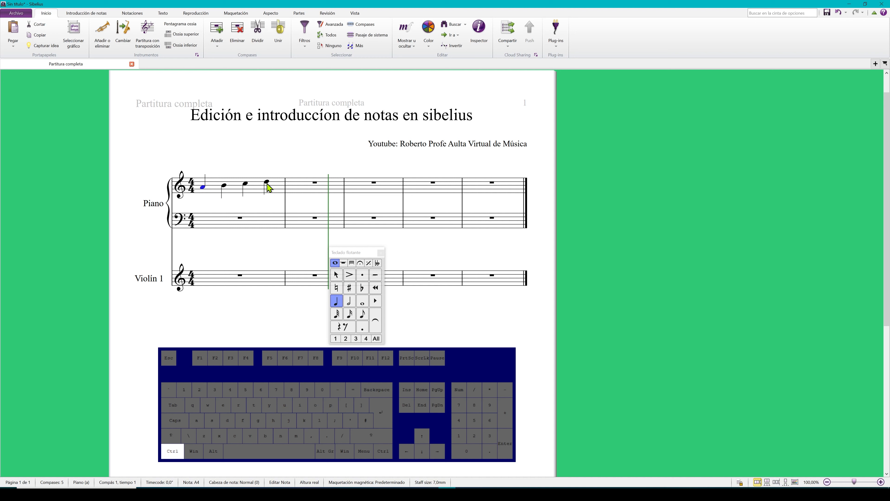
ctrl+click(267, 183)
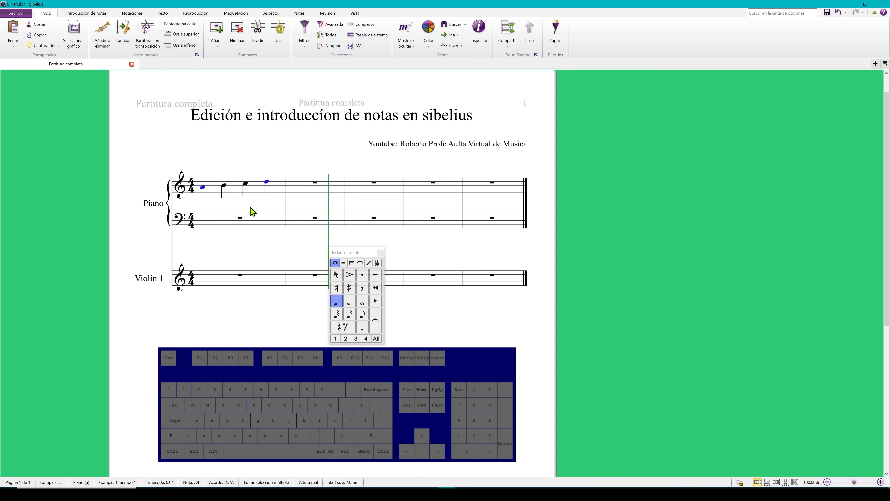
key(Delete)
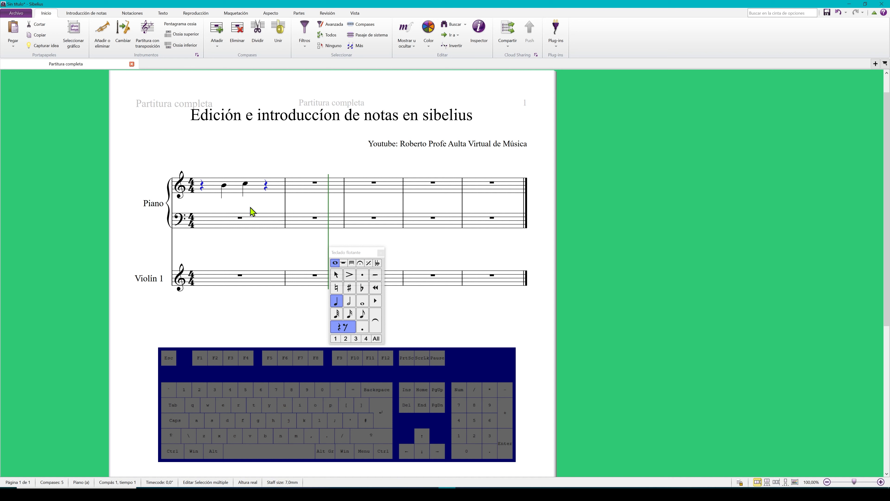
key(ctrl+z)
Select B4 and C5 together in piano treble measure 1 and delete both notes at once
click(227, 186)
key(ctrl)
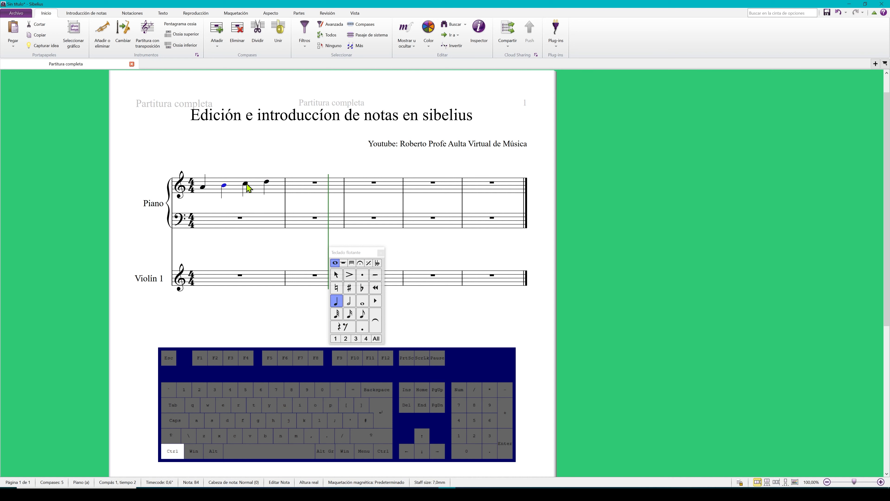
ctrl+click(246, 185)
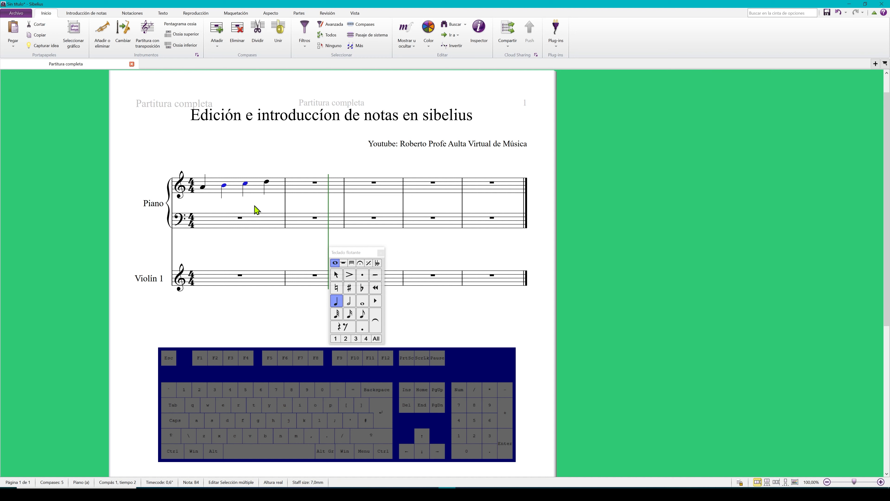
key(Delete)
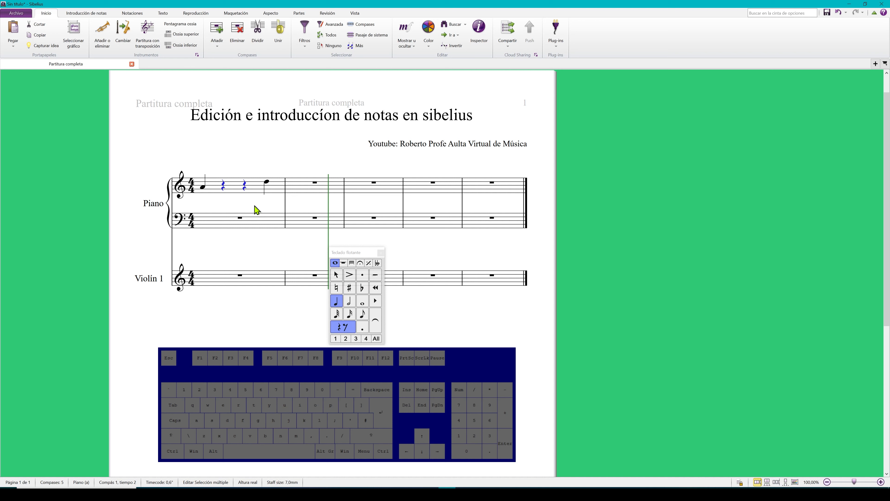
Undo the deletion of the two middle quarter notes in the first bar of the piano's treble staff
key(Delete)
key(ctrl+z)
key(ctrl+z)
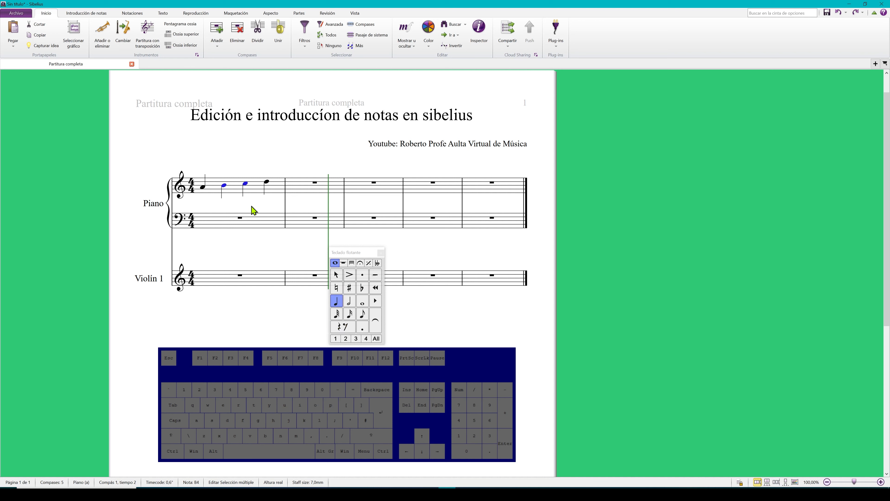
key(Escape)
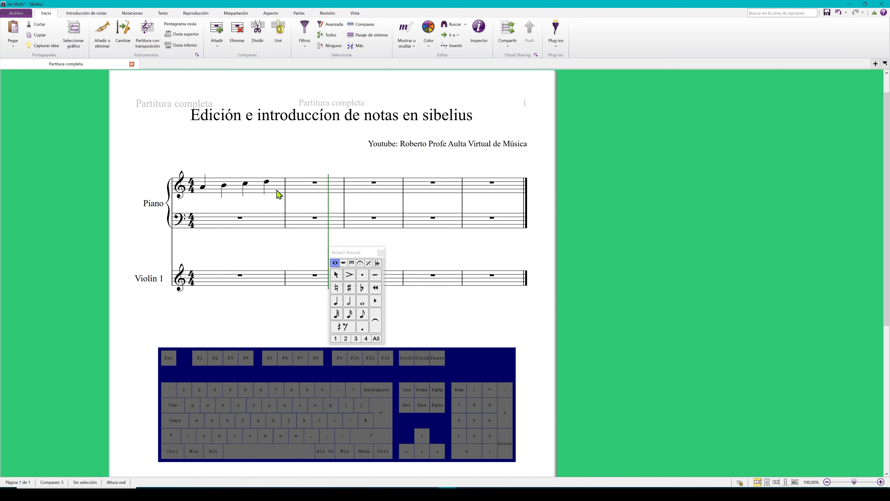
Delete all contents of the first bar in the piano's treble staff, and undo that deletion
click(279, 194)
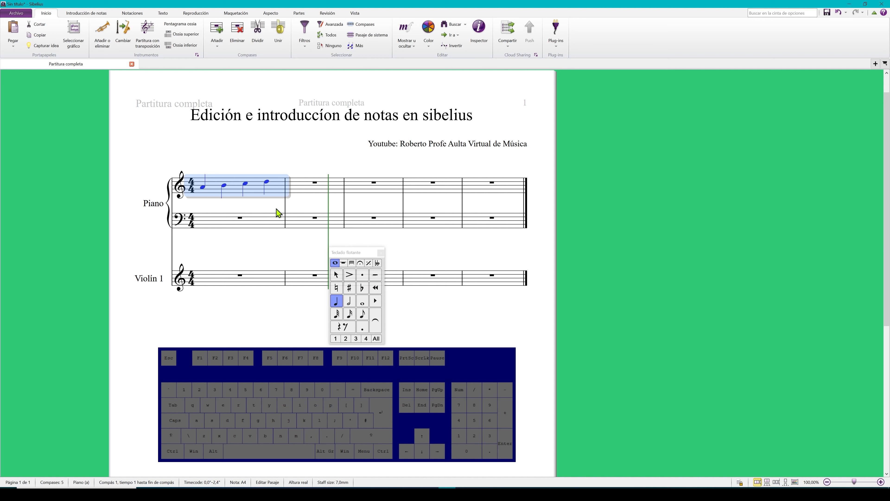
key(Delete)
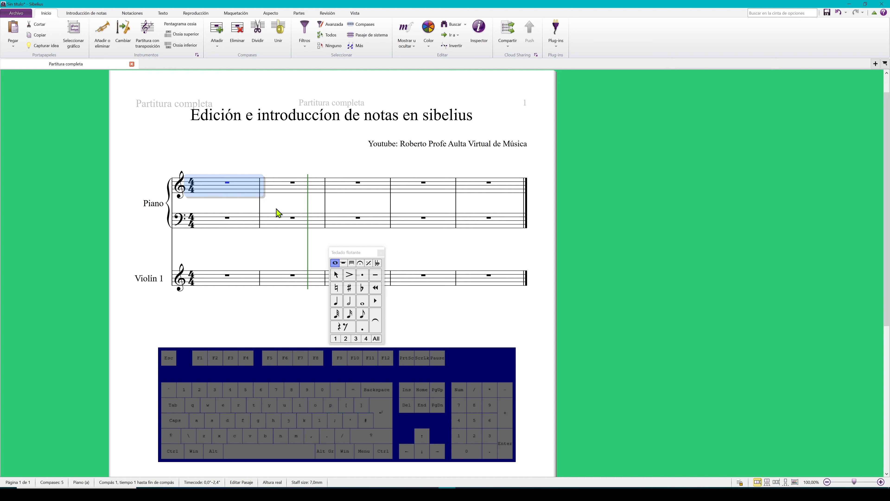
key(ctrl+z)
key(Escape)
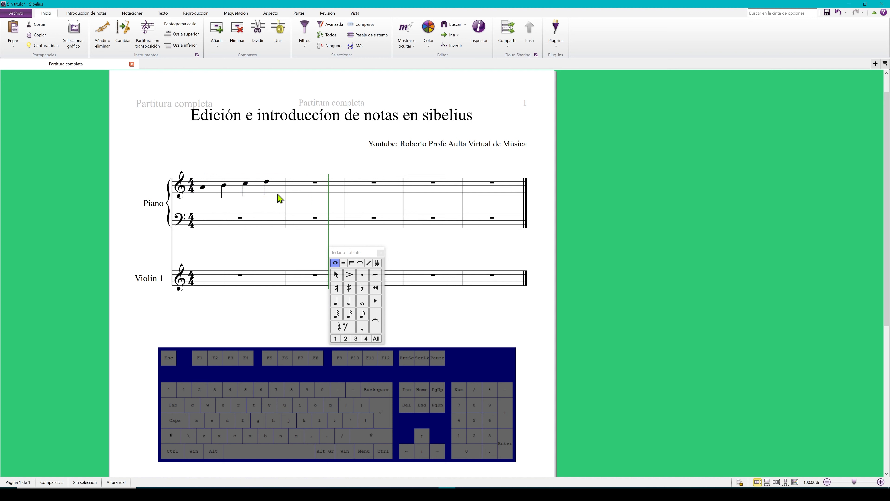
Clear all four quarter notes from the first bar of the piano's treble staff
click(275, 190)
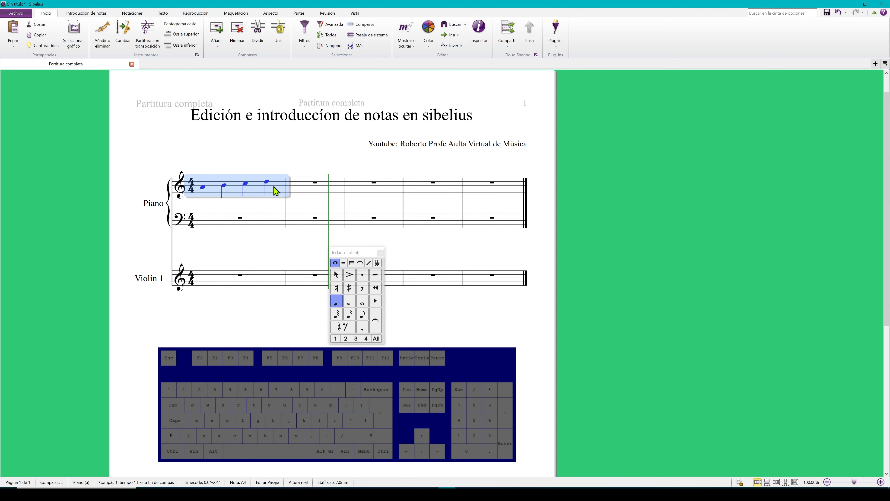
key(BackSpace)
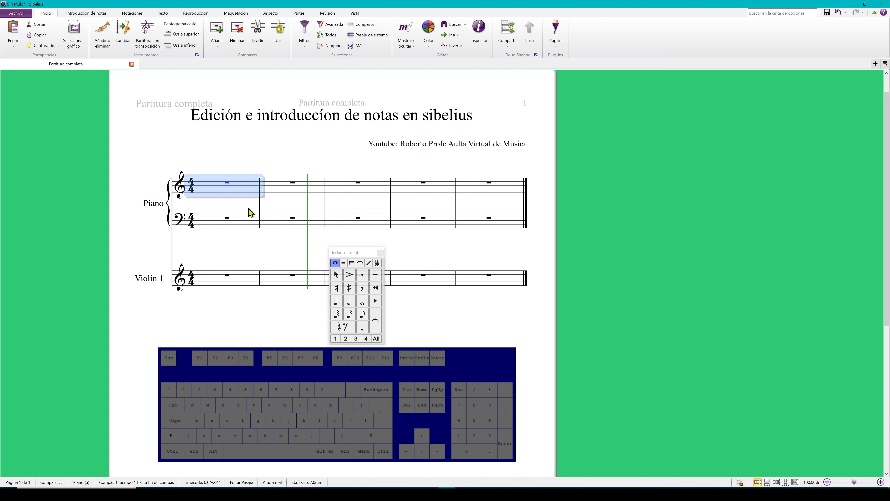
key(Escape)
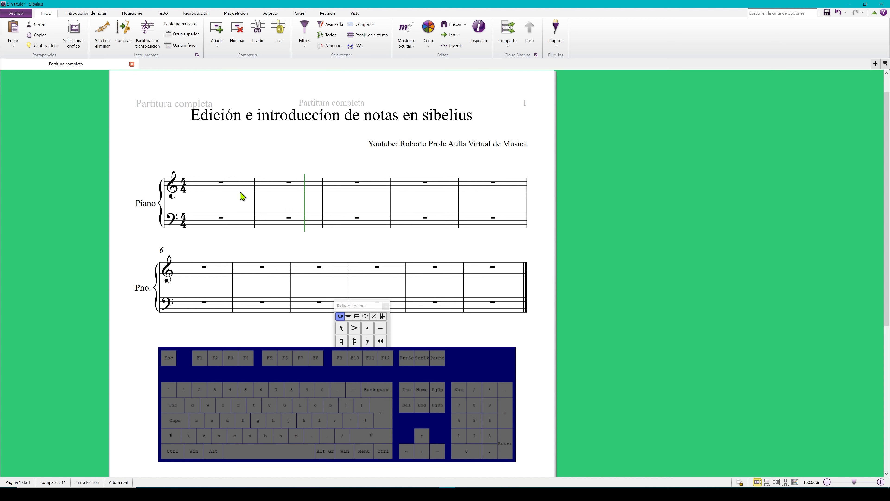
Select the first bar of the piano's treble staff, extend the selection through bar 2, and deselect it
click(242, 196)
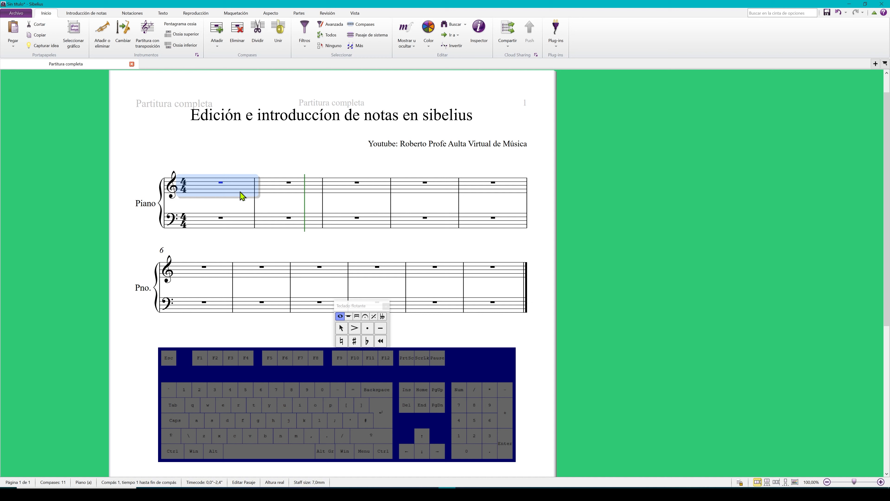
click(244, 212)
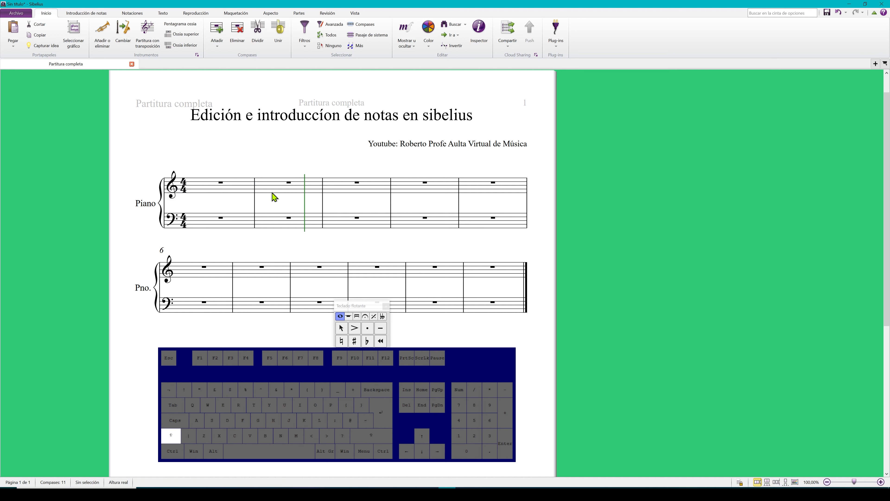
click(239, 192)
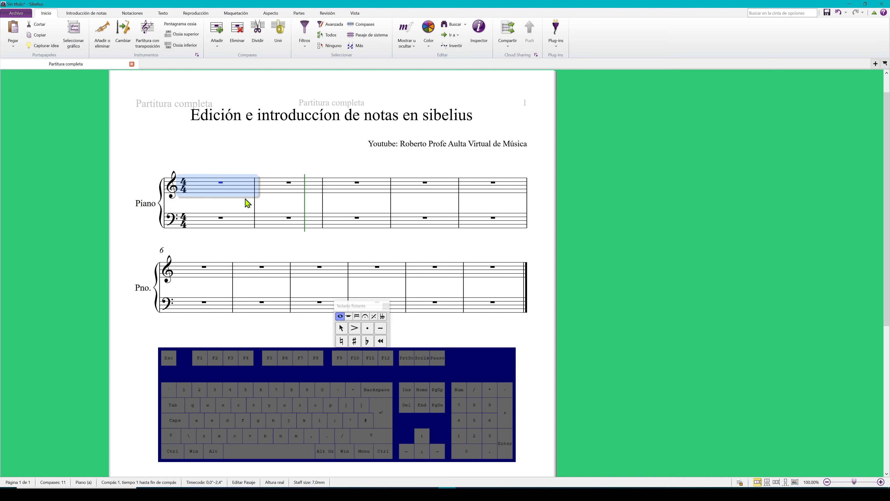
key(shift)
shift+click(308, 195)
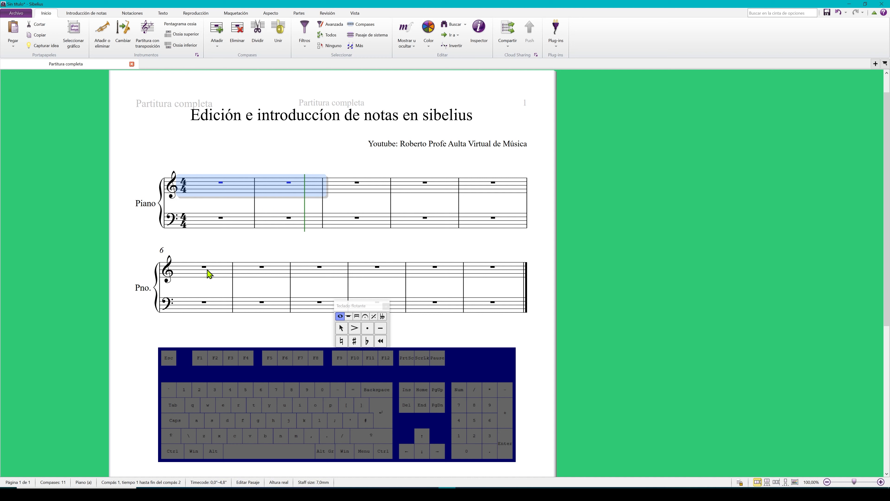
click(262, 240)
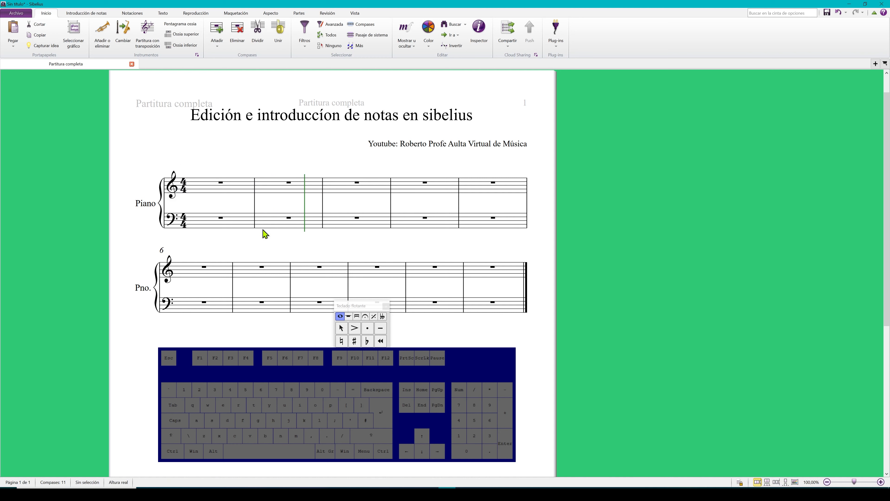
Select bars 1 to 4 of the piano's treble staff as one passage, and deselect them
click(244, 194)
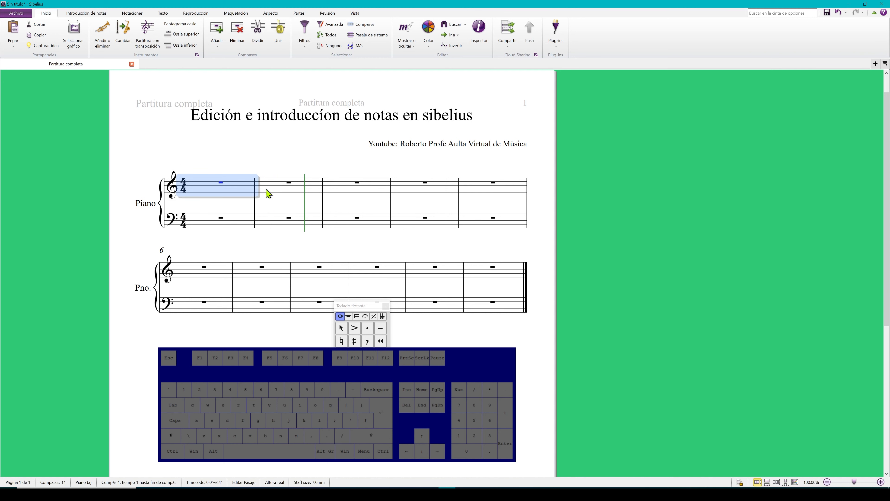
shift+click(434, 196)
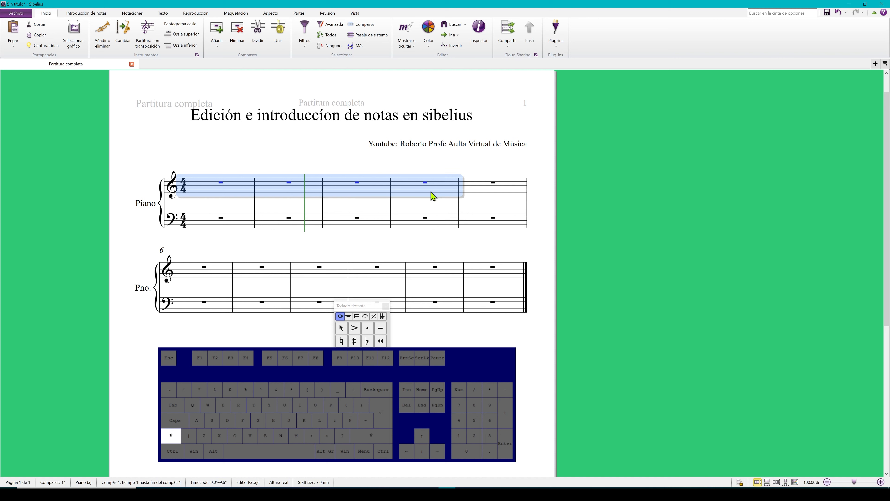
click(330, 246)
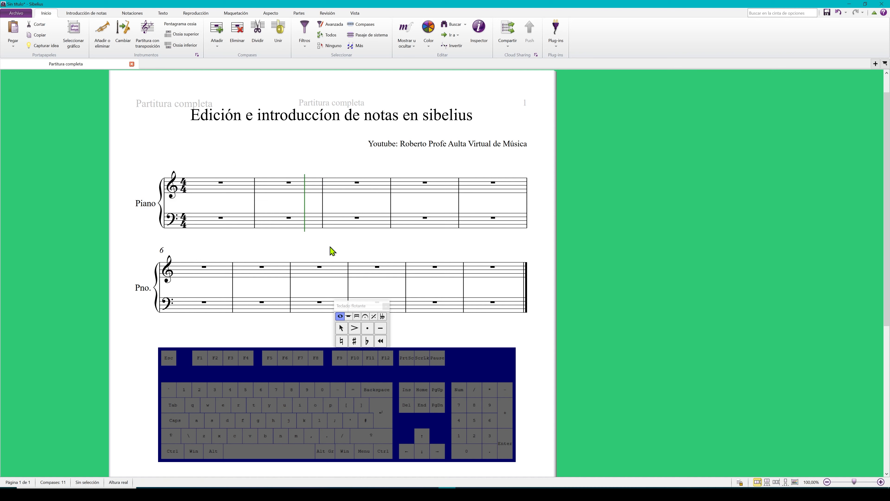
Select the full-width treble and bass staves of both piano systems one at a time, and clear the selection
double_click(240, 193)
double_click(235, 225)
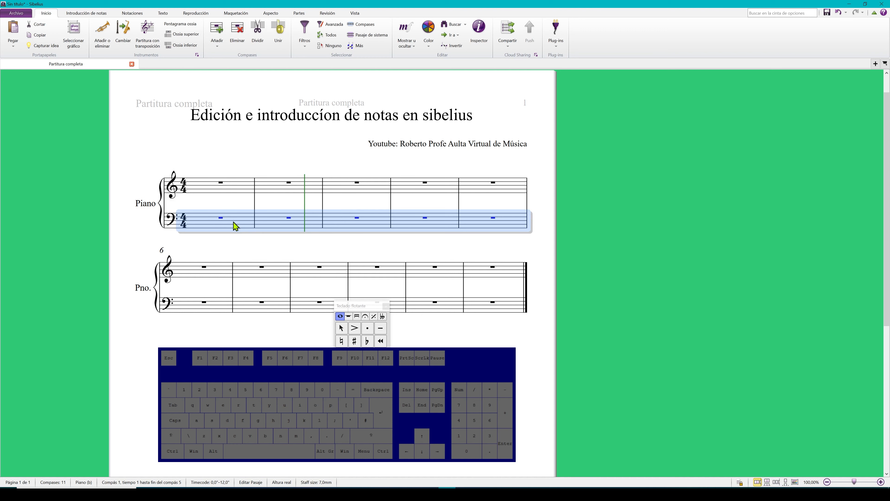
click(235, 248)
double_click(225, 277)
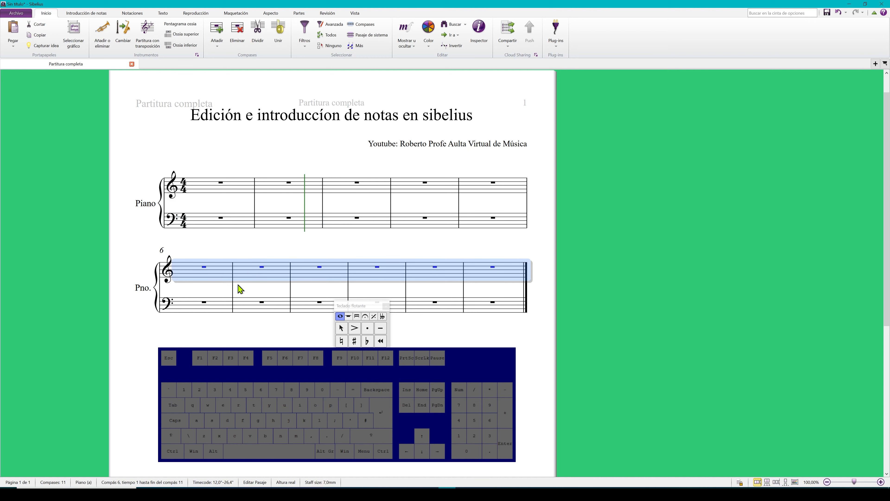
click(240, 323)
double_click(225, 304)
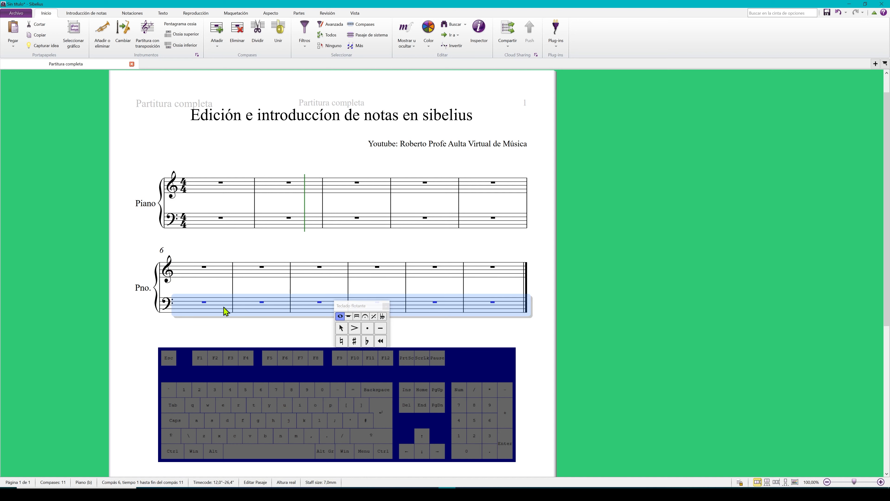
key(Escape)
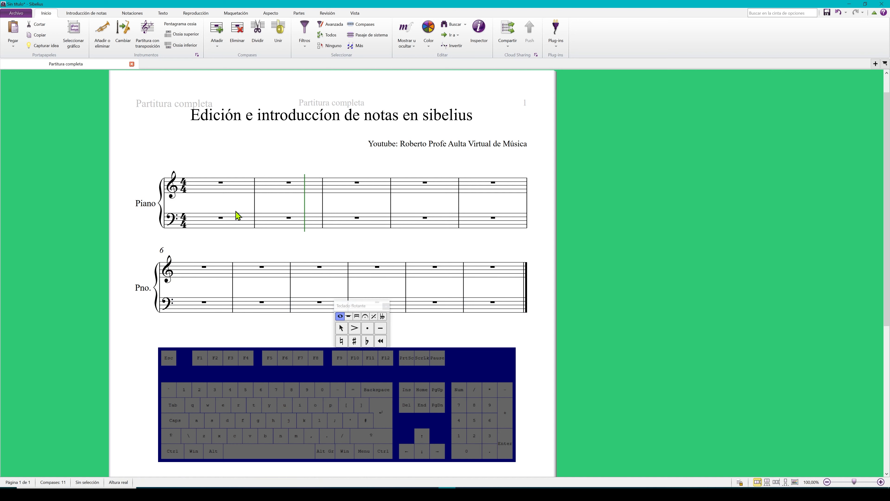
Select the piano's treble staff through the whole score, bars 1 to 11, and deselect it
double_click(238, 193)
triple_click(238, 193)
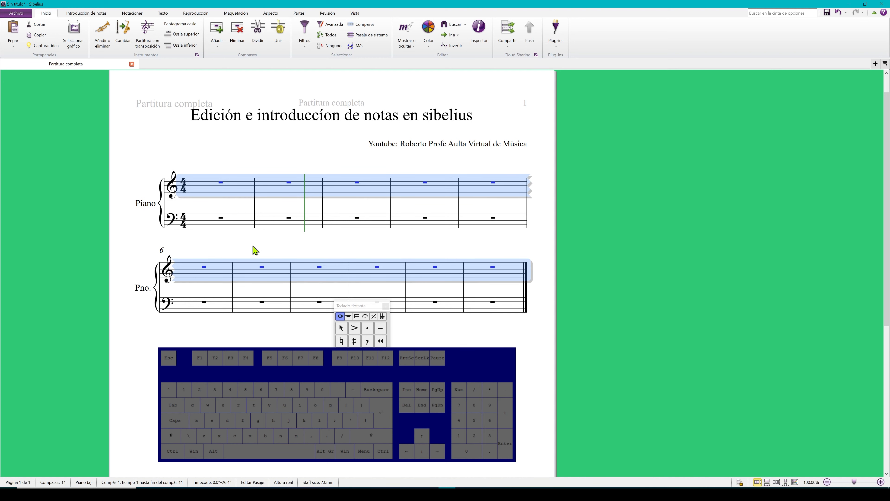
key(Escape)
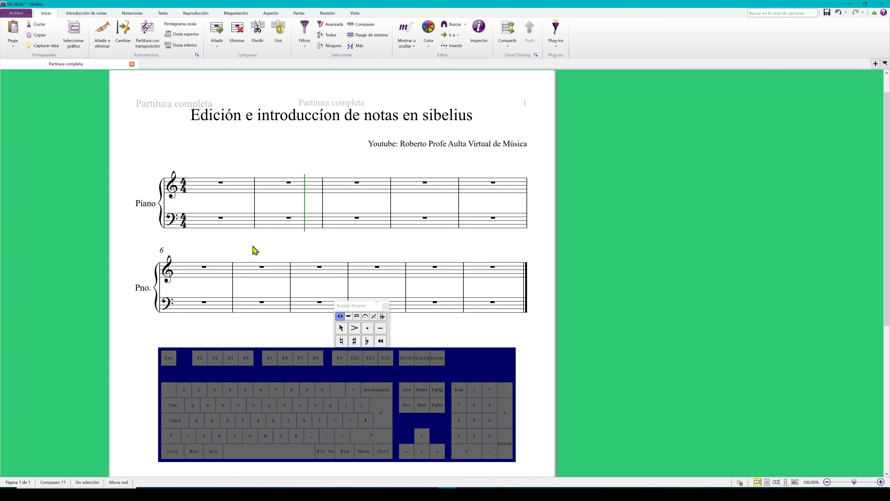
Select everything in the score, including the text, and clear the selection
key(ctrl)
key(ctrl+a)
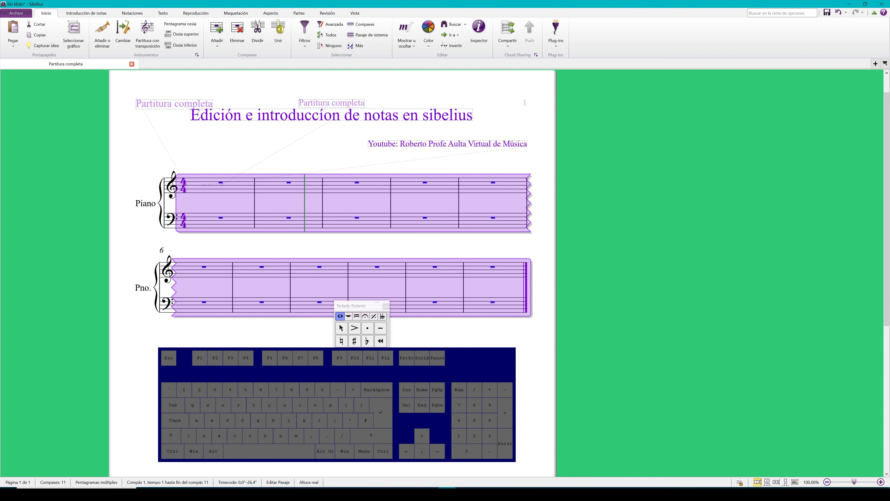
key(Escape)
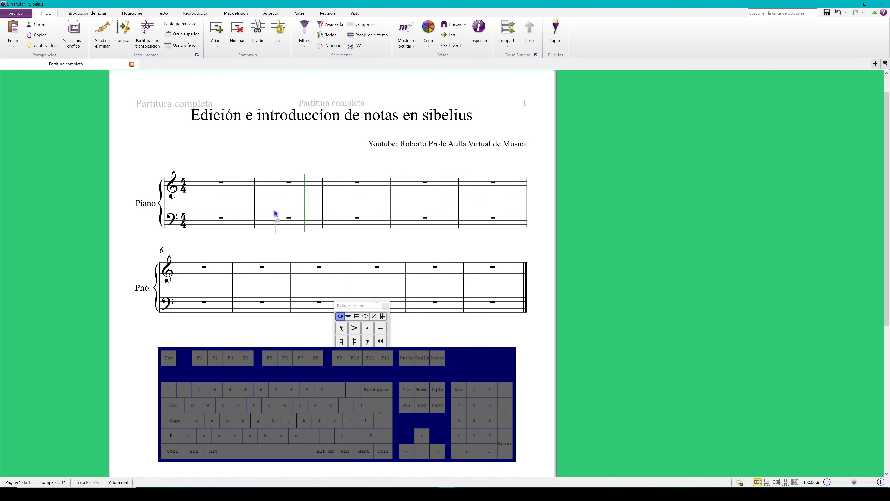
Enter quarter notes B4, G4, F4 and G4 in bar 1 and A4 at the start of bar 2 of the treble staff
click(211, 188)
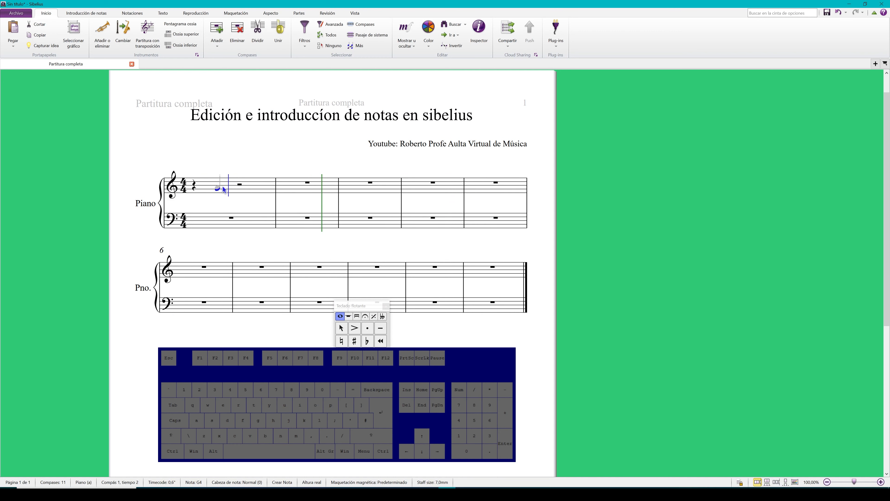
click(239, 191)
click(259, 188)
click(290, 187)
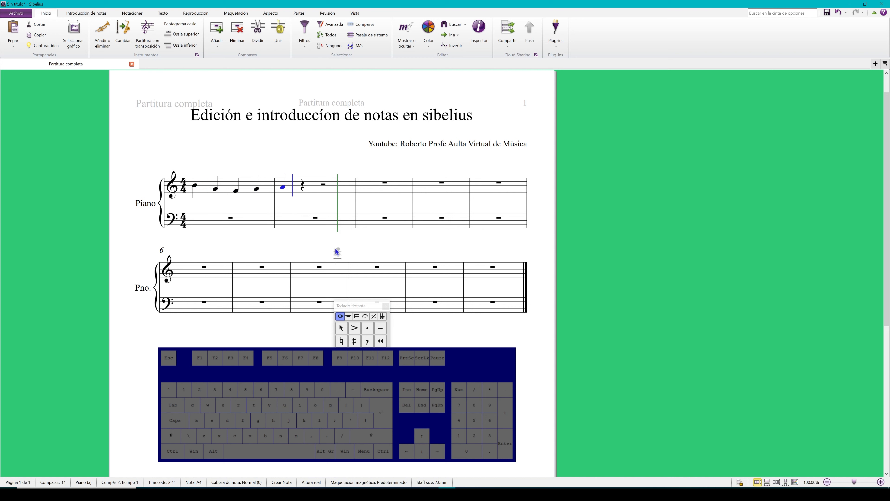
Fill the rest of treble bar 2 with the eighth notes A4, G4, E4, A4, C5 and A4, and end note input
key(3)
click(302, 186)
click(315, 188)
click(329, 193)
click(335, 187)
click(351, 183)
click(359, 187)
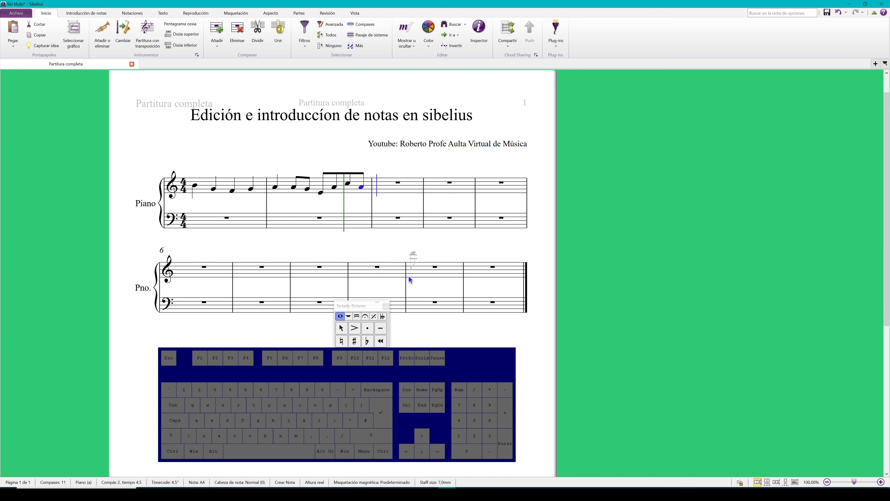
key(Escape)
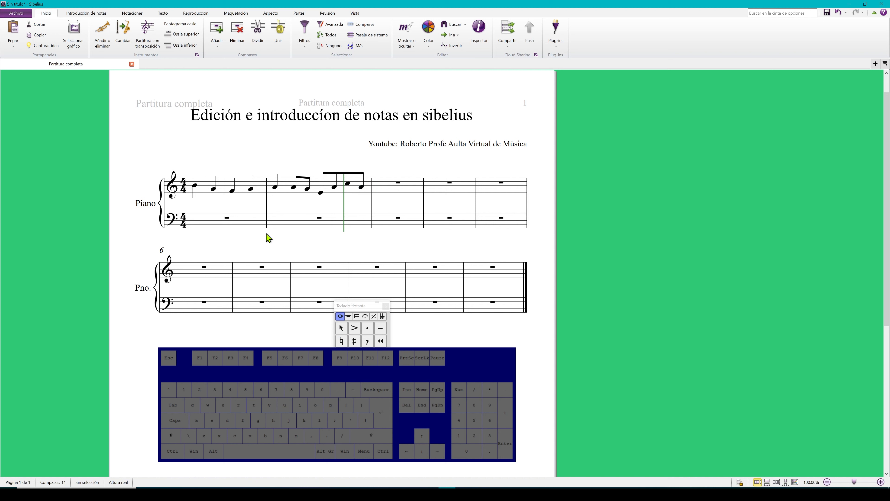
Shift the notes of treble bar 1 up and down by steps, returning them to their starting pitches, and deselect the bar
click(229, 187)
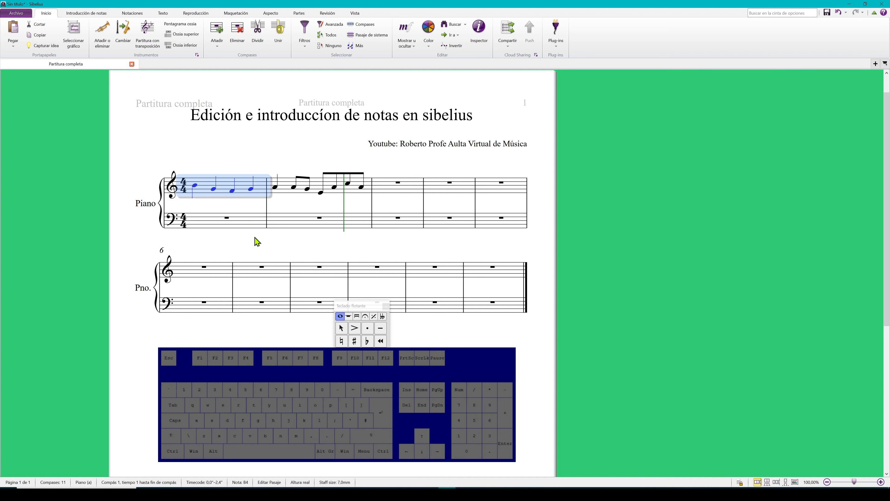
key(Up)
key(Up)
key(Up)
key(Up)
key(Down)
key(Down)
key(Down)
key(Down)
key(Down)
key(Up)
click(203, 211)
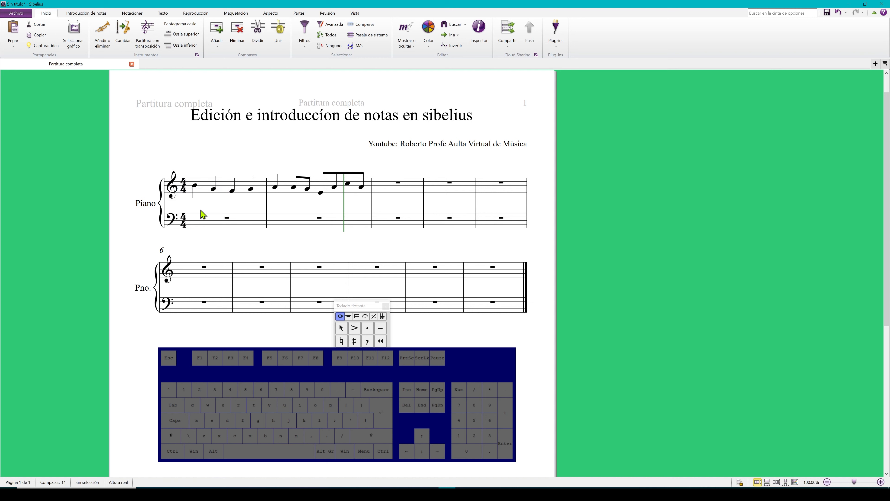
Raise all the notes in bars 1 and 2 of the piano's treble staff by one scale step, and deselect the passage
click(264, 192)
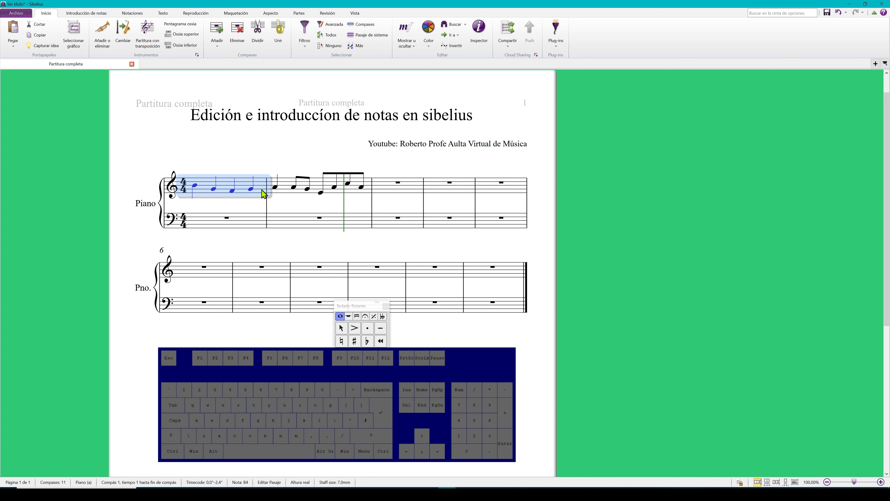
shift+click(368, 193)
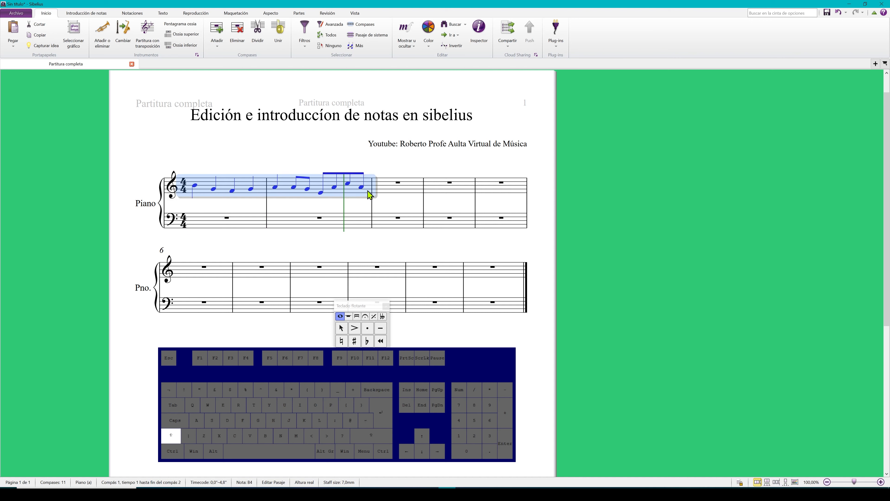
key(Down)
key(Up)
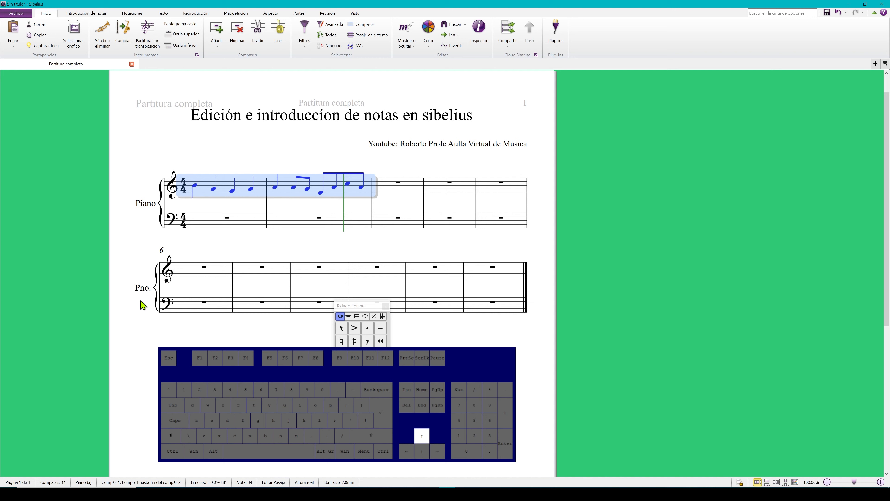
key(Up)
key(Up)
key(Down)
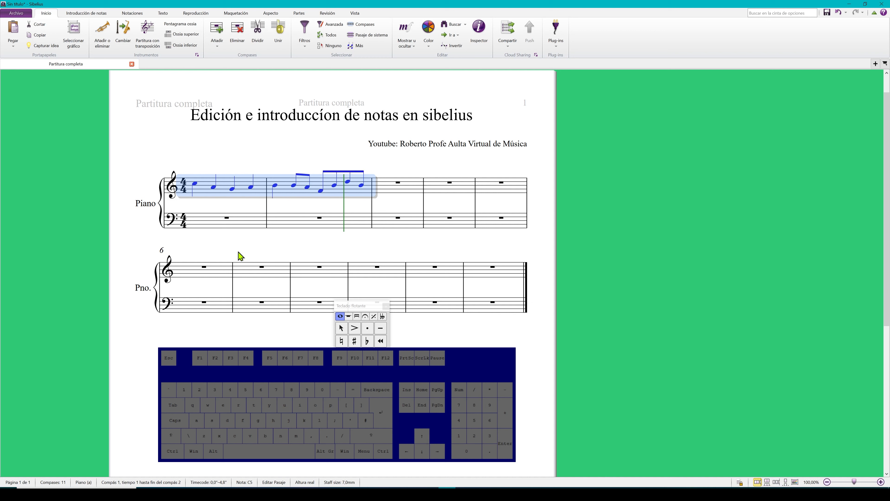
click(275, 289)
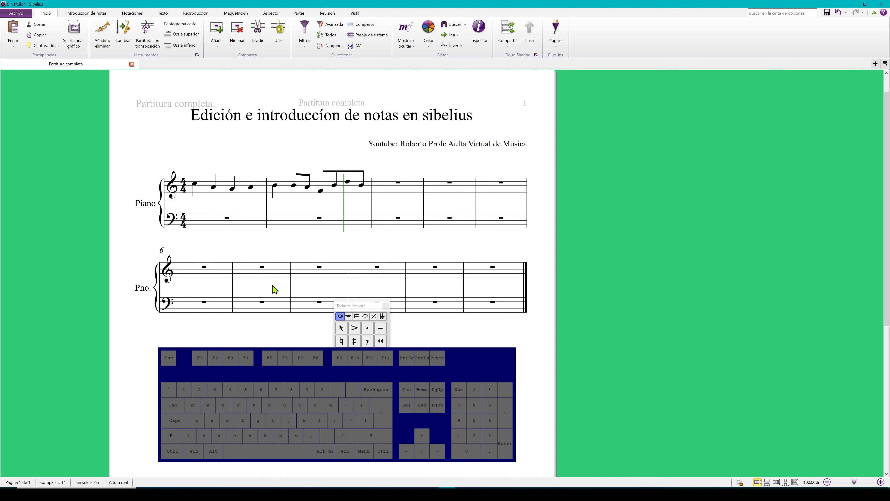
Enter quarter notes B2, D3, A2 and C3 in bass bar 1 and E3, C3, B2 and E3 in bass bar 2, and end note input
click(194, 223)
click(214, 220)
click(232, 226)
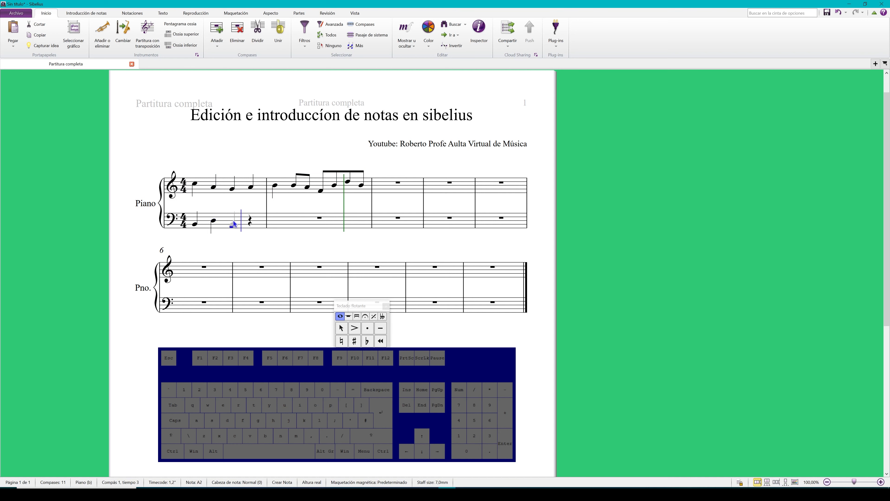
click(251, 221)
click(274, 219)
click(293, 222)
click(320, 224)
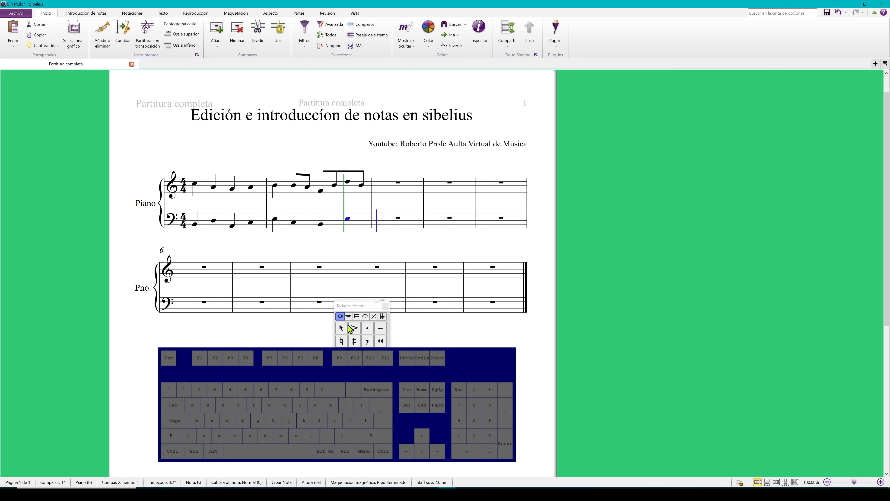
key(Escape)
Shift the notes of bar 1 in both piano staves up and down, leaving them one scale step higher, and deselect the bar
click(265, 191)
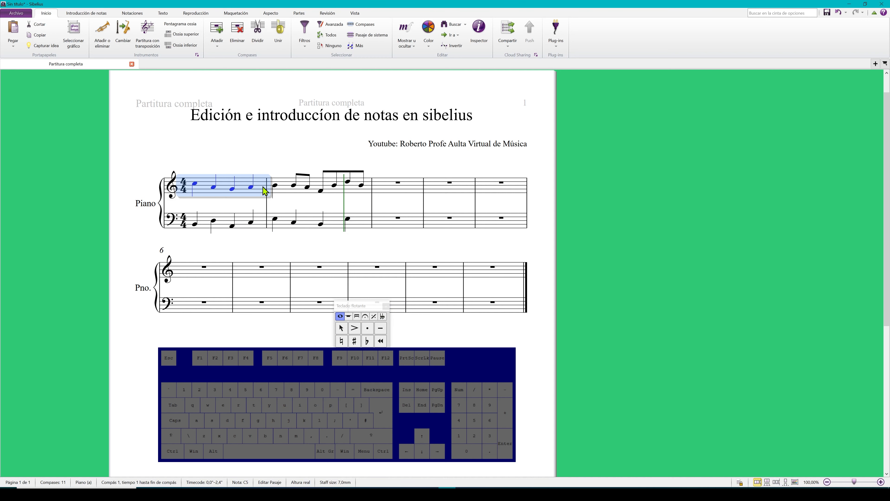
key(shift)
shift+click(263, 228)
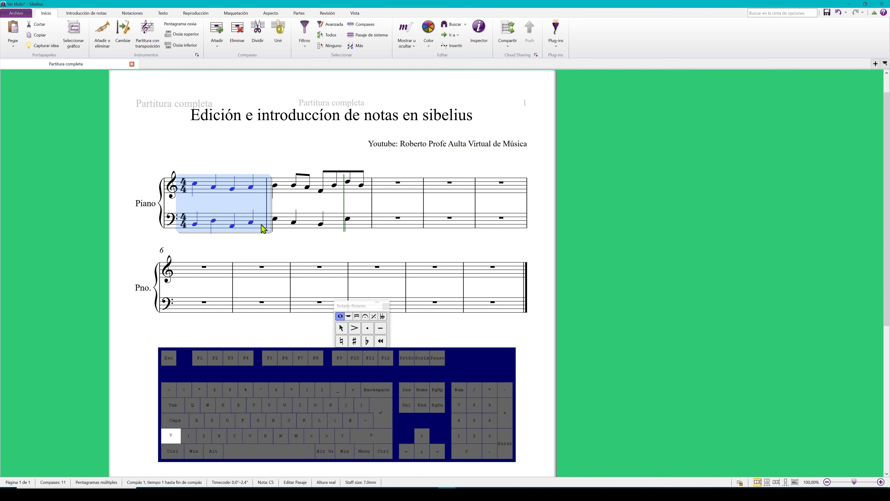
key(Up)
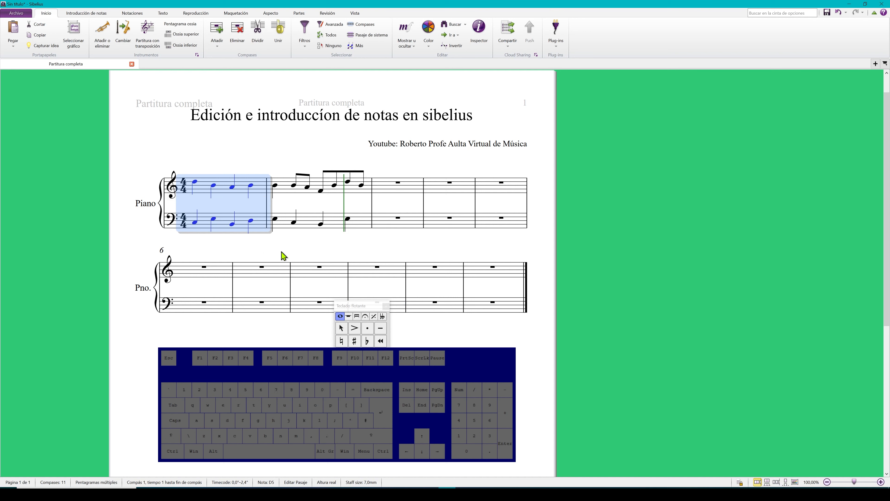
key(Down)
key(Up)
key(Up)
key(Up)
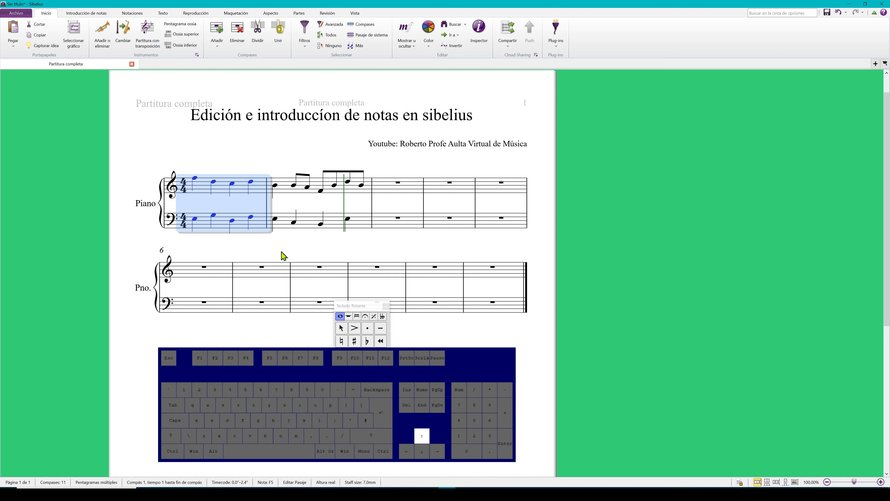
key(Down)
key(Down)
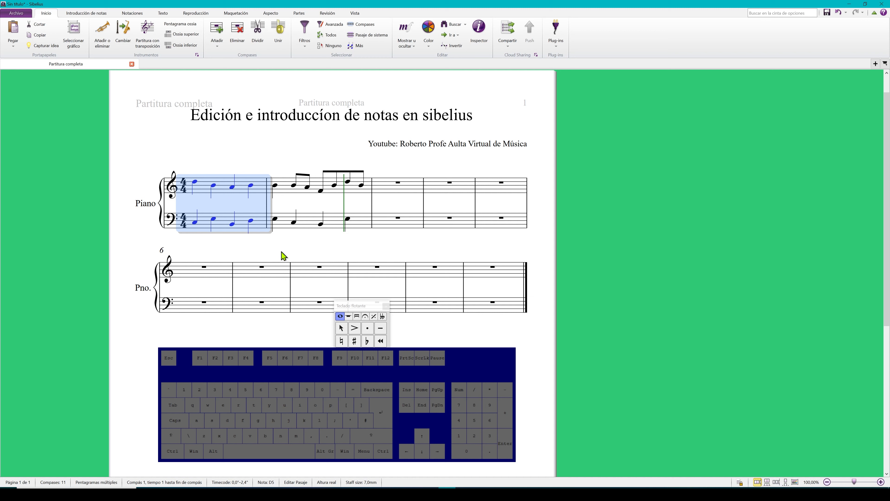
click(283, 255)
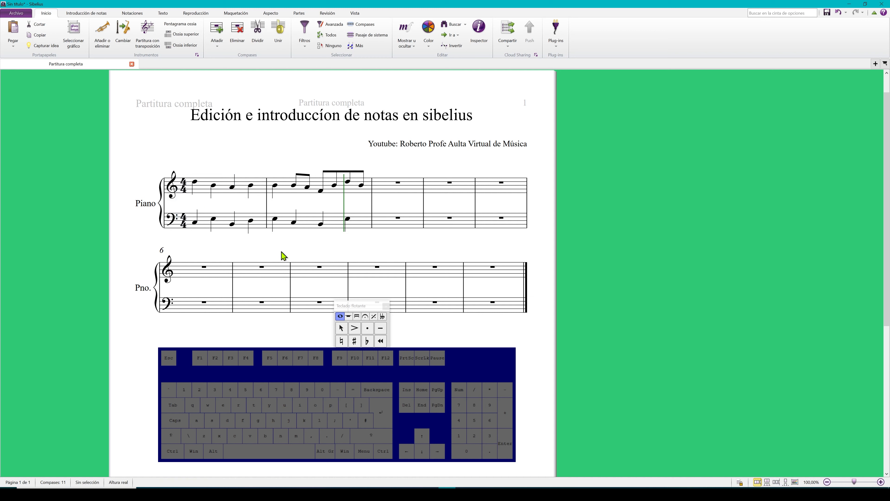
Shift the notes of bars 1 and 2 in both staves up and down three steps, and raise them all one scale step
click(260, 193)
key(shift)
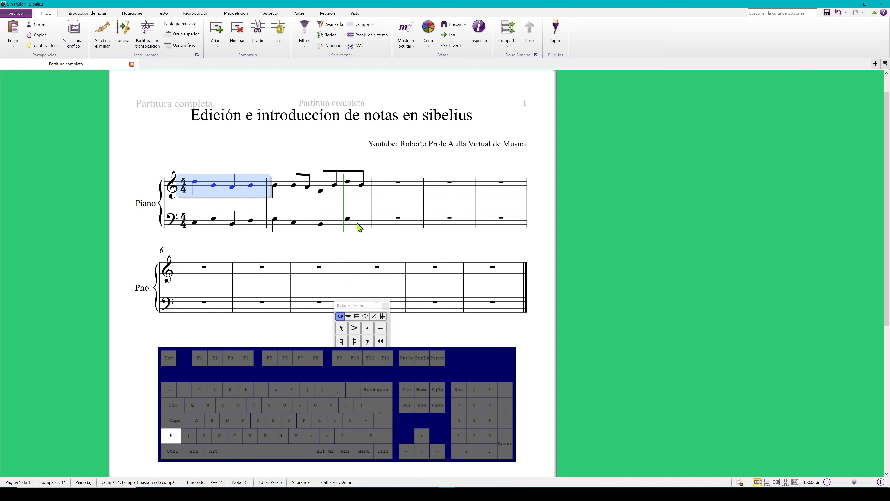
shift+click(359, 227)
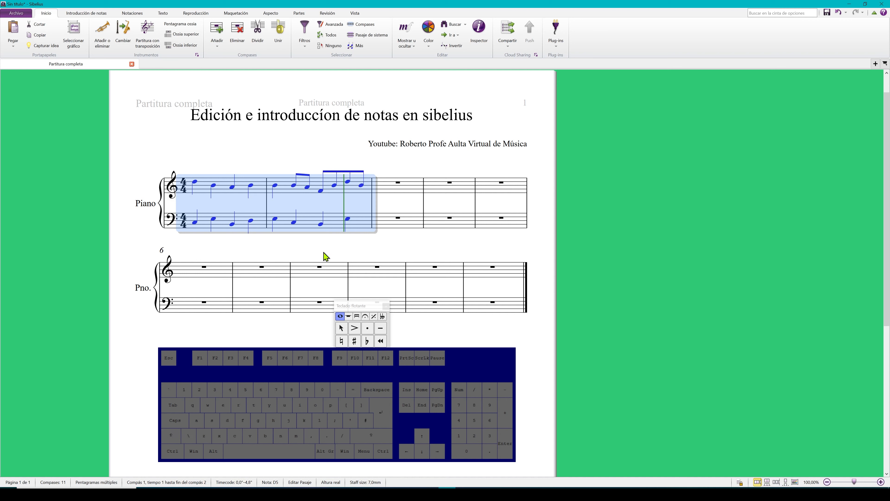
key(Up)
key(Up)
key(Up)
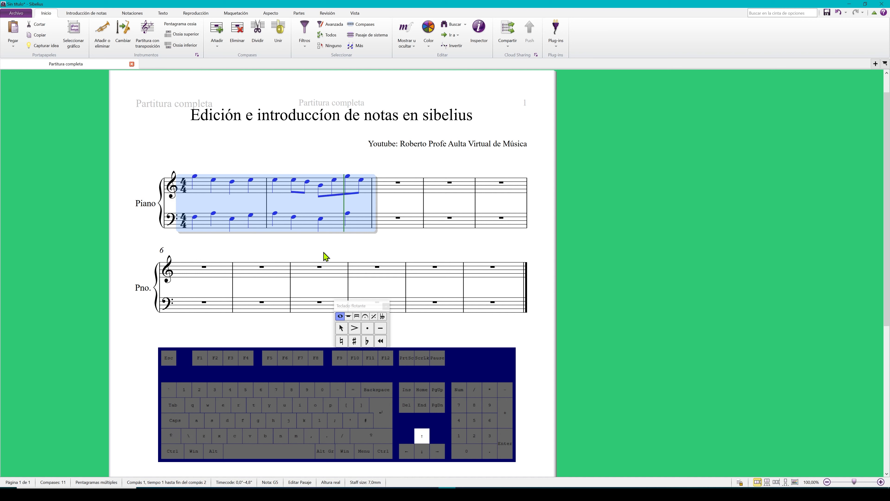
key(Down)
key(Down)
key(Down)
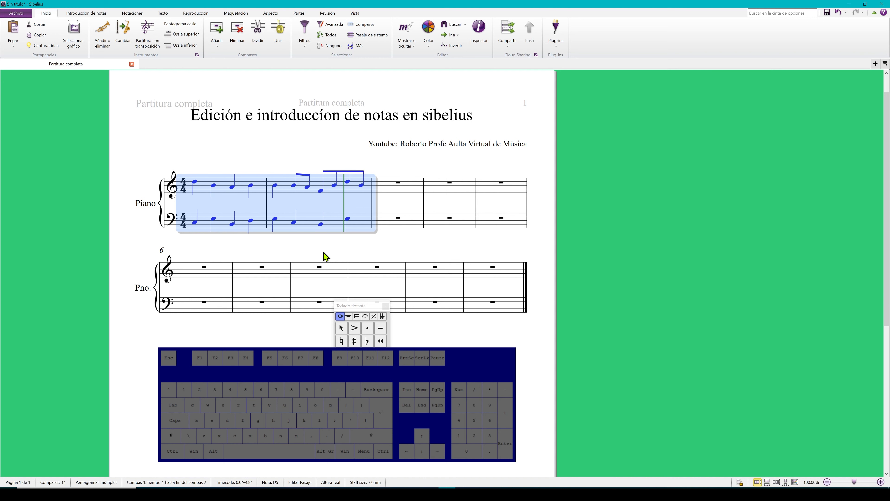
key(Up)
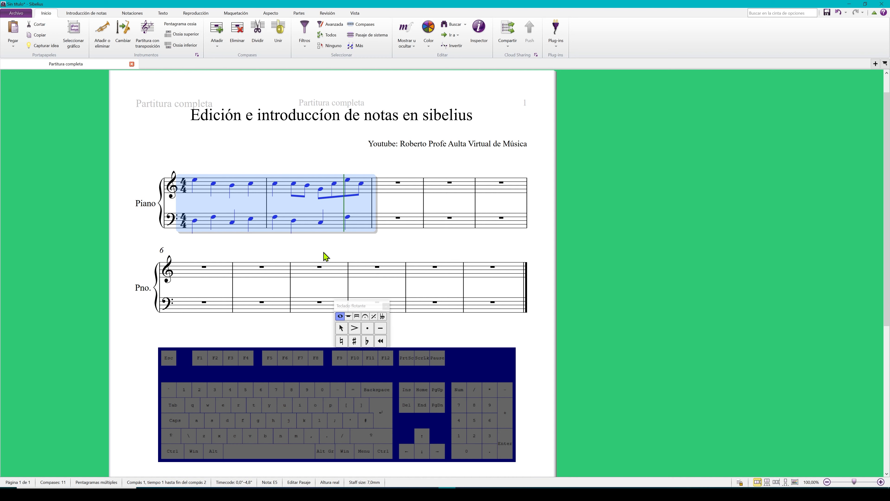
Apply sharps to all the notes of treble bar 1, and replace them with flats
click(225, 193)
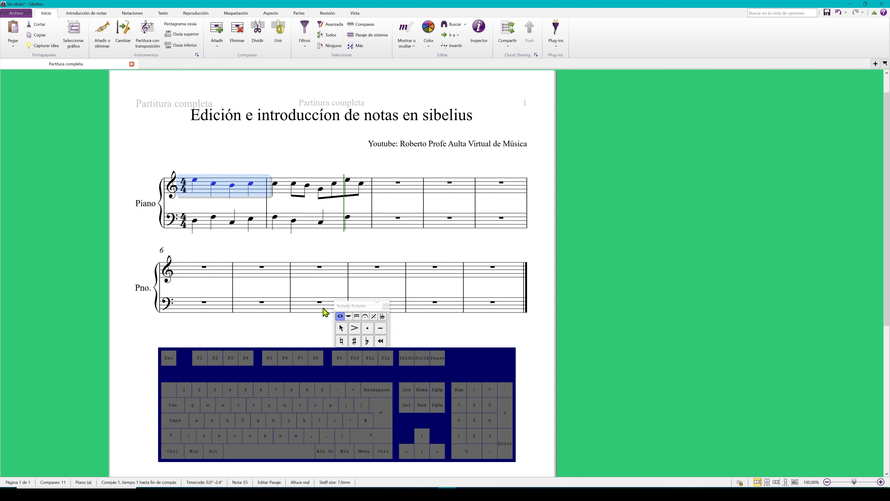
click(354, 341)
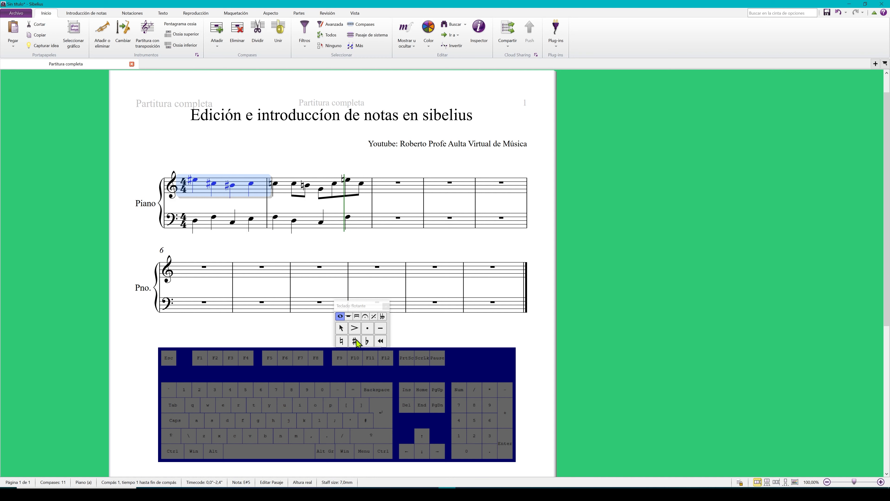
click(368, 342)
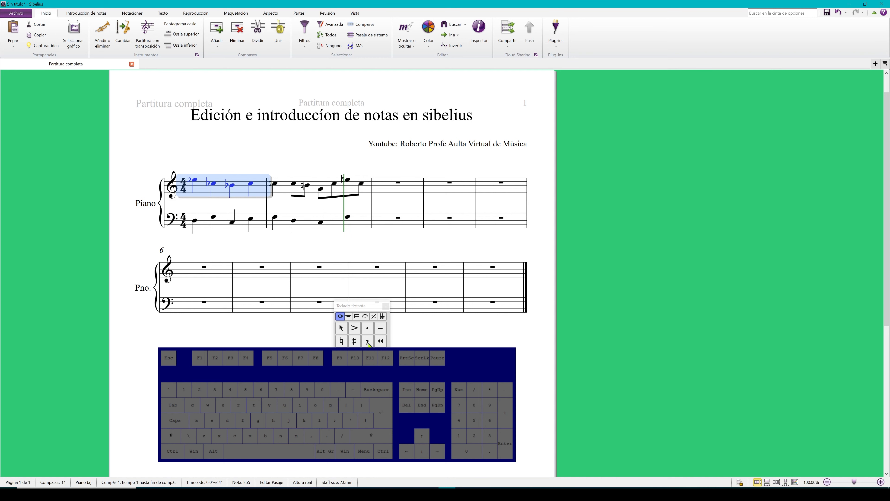
Turn the notes of treble bar 1 into quarter rests, and undo the change to restore the flattened notes
click(355, 328)
click(382, 332)
click(382, 333)
click(348, 379)
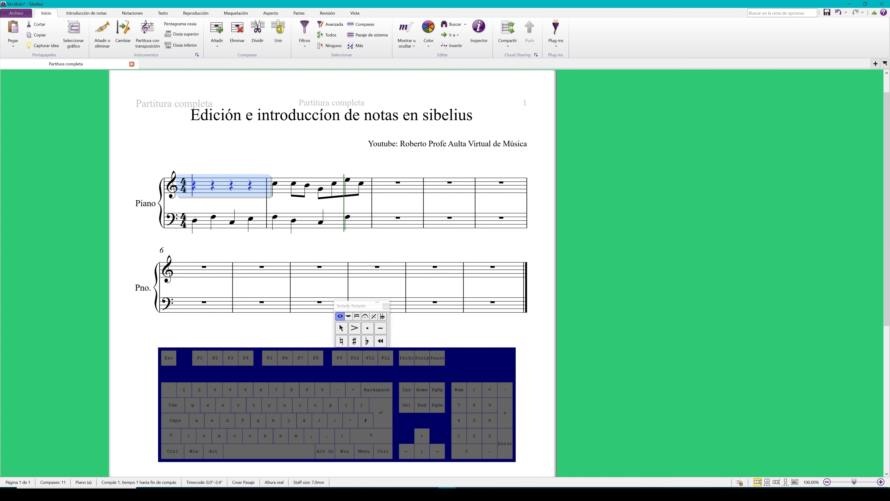
key(ctrl+z)
key(ctrl+z)
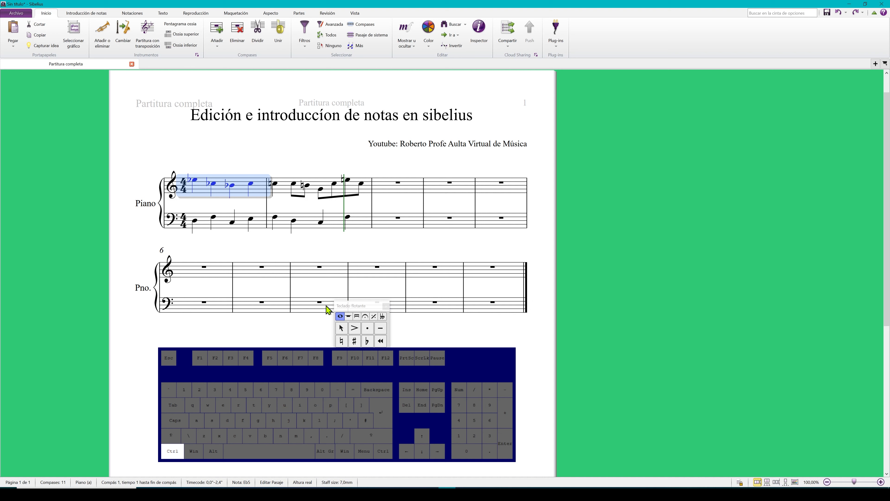
key(ctrl+z)
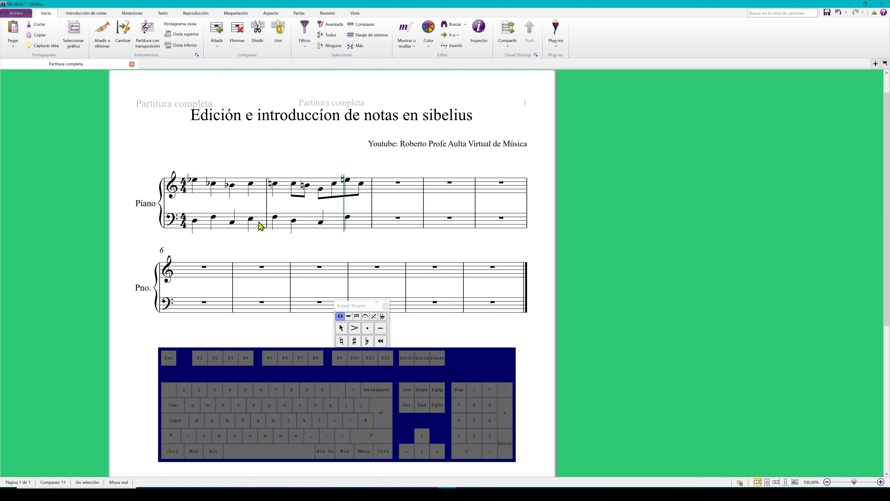
Cut the contents of treble bar 1 and paste them into treble bar 3
click(245, 196)
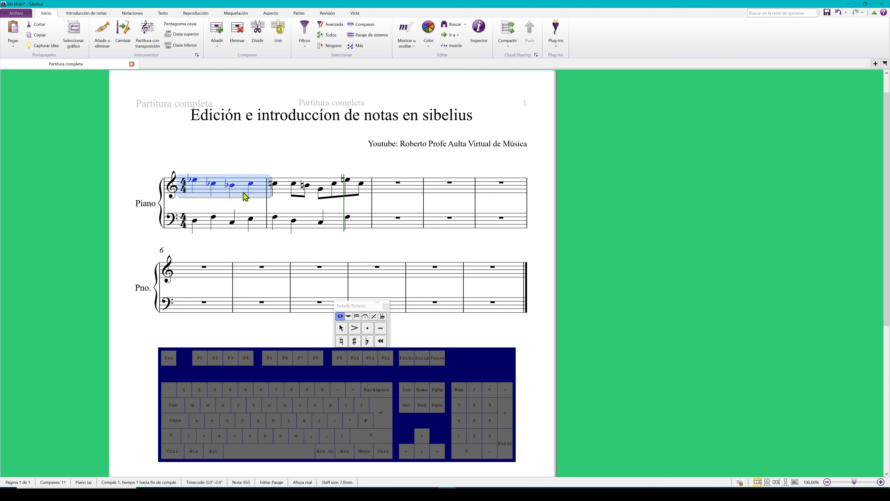
key(ctrl)
key(ctrl+x)
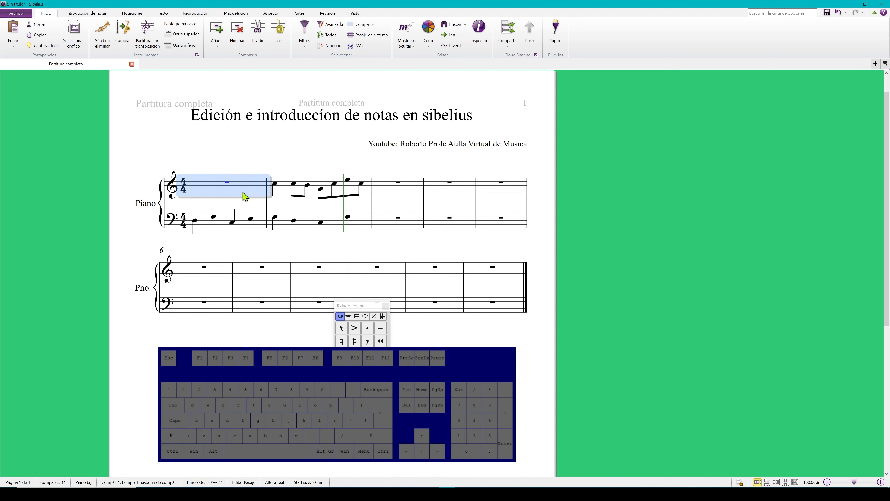
click(411, 197)
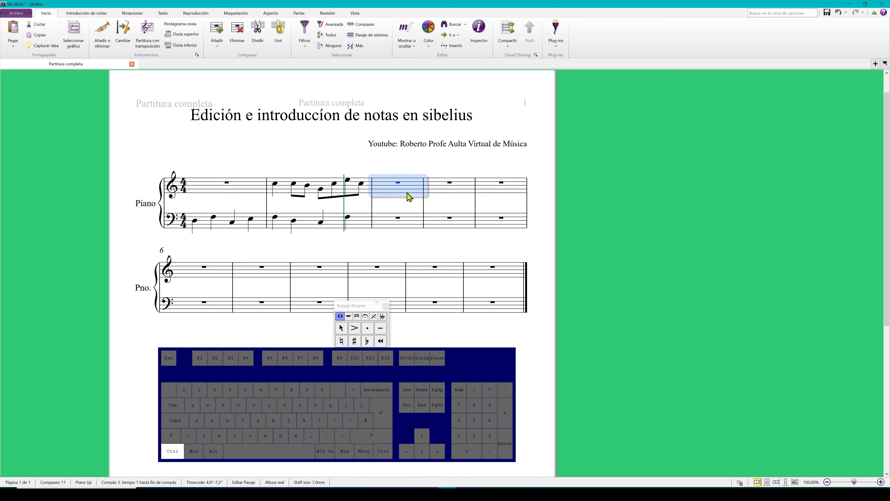
key(ctrl+v)
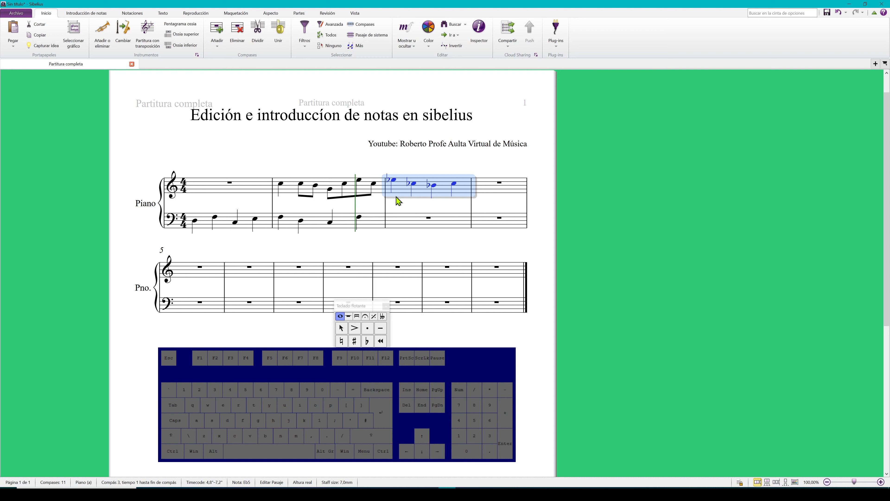
Undo the paste into bar 3 and the cut of treble bar 1, and clear the selection
key(ctrl+z)
key(ctrl+z)
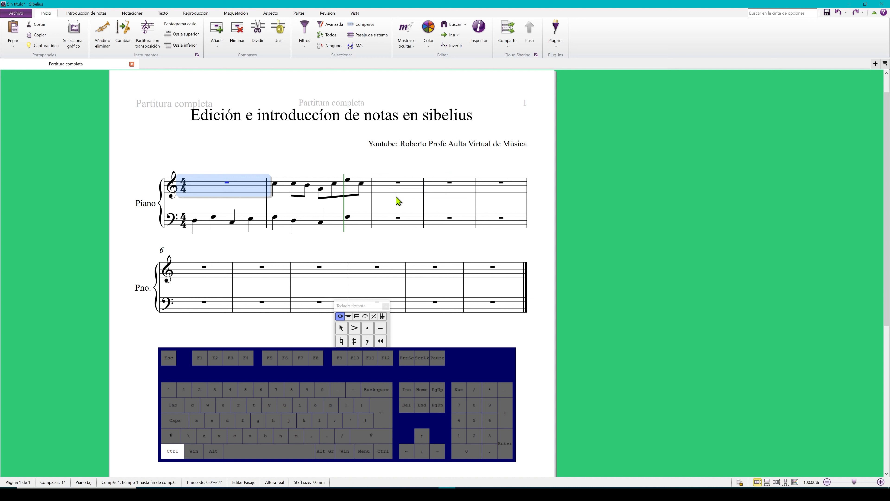
key(ctrl+z)
click(269, 254)
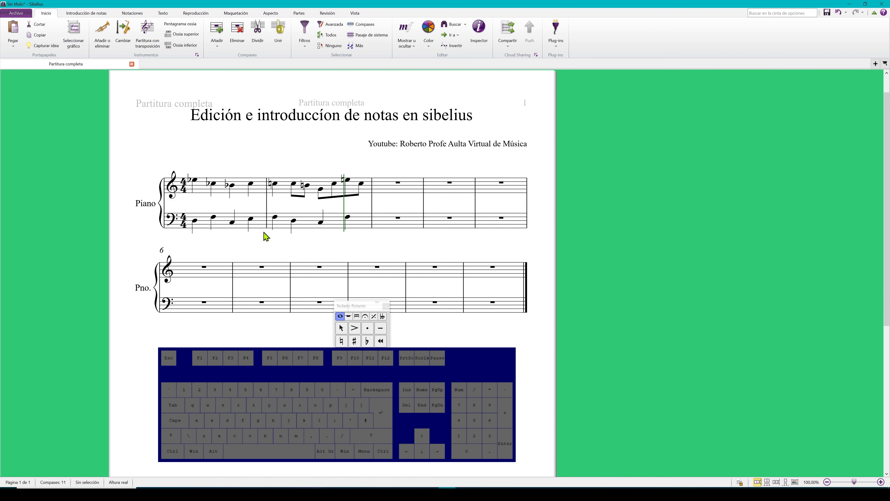
Copy bar 1 of both piano staves, paste it at bar 6 of the second system, and clear the selection
click(259, 193)
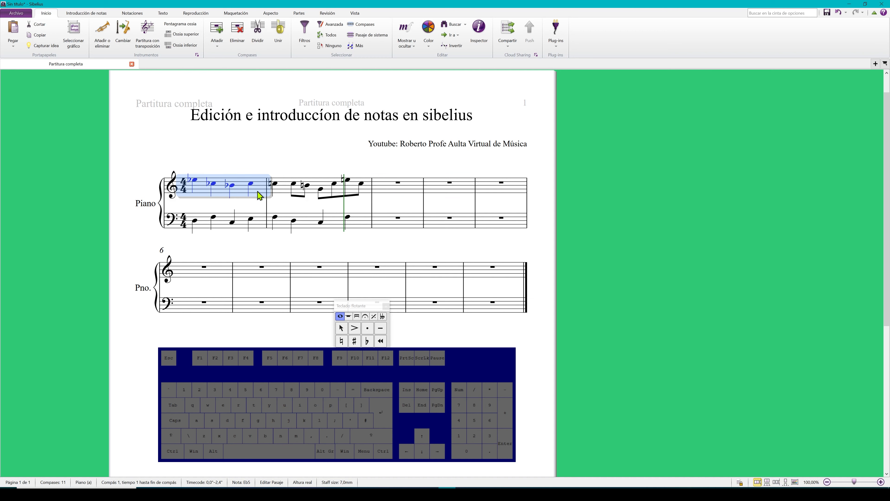
shift+click(261, 224)
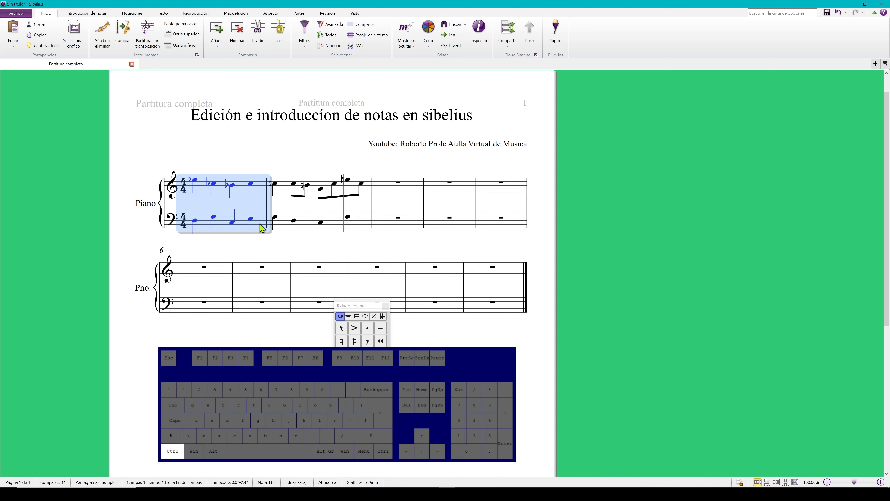
key(ctrl+c)
click(224, 273)
key(ctrl)
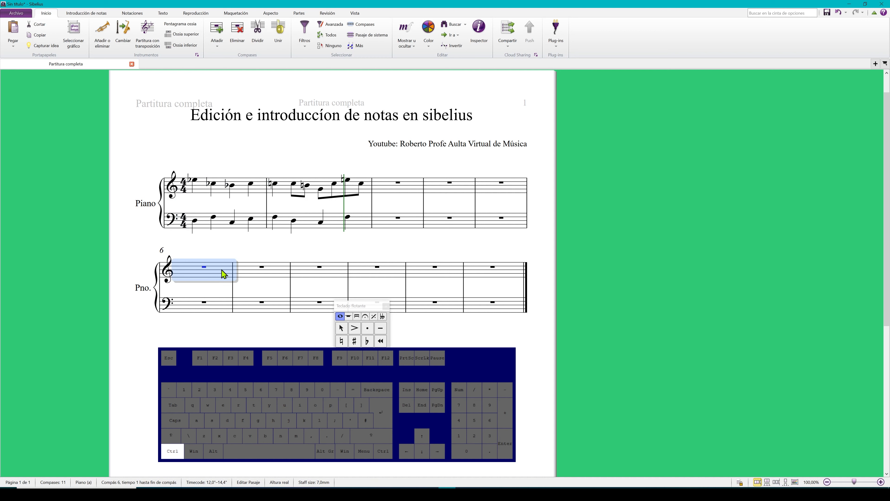
key(ctrl+v)
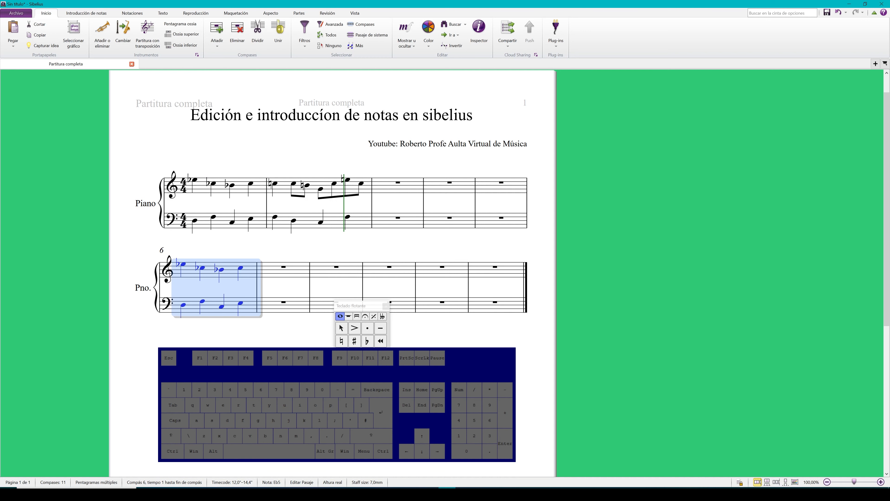
key(Escape)
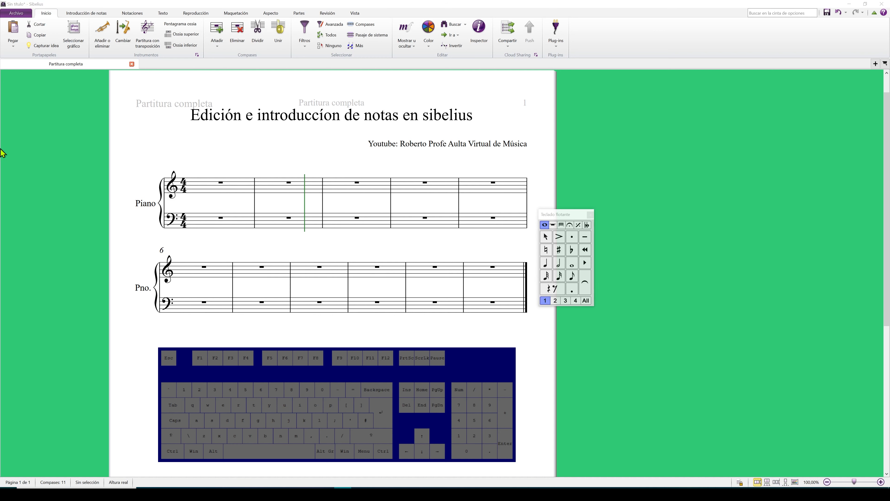
Enter quarter notes C4, D4, E4 and F4 in treble bar 1 and G4, A4, B4 and C5 in treble bar 2 of the empty score
click(545, 263)
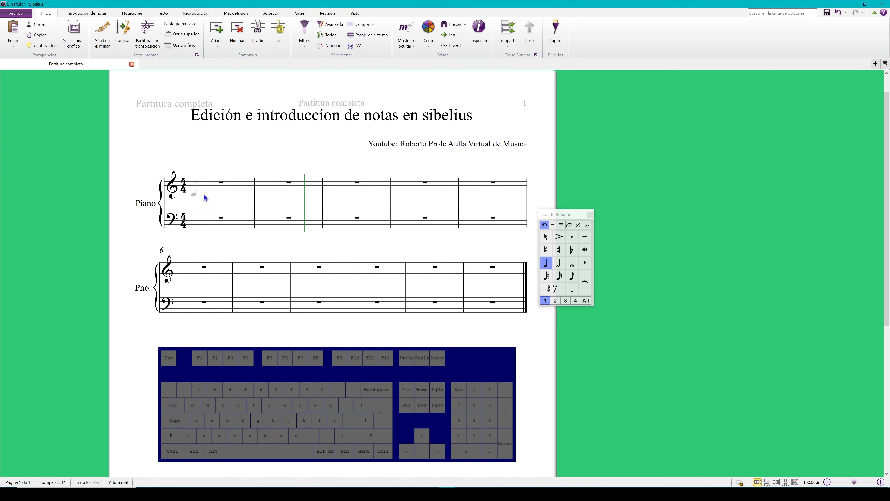
click(193, 196)
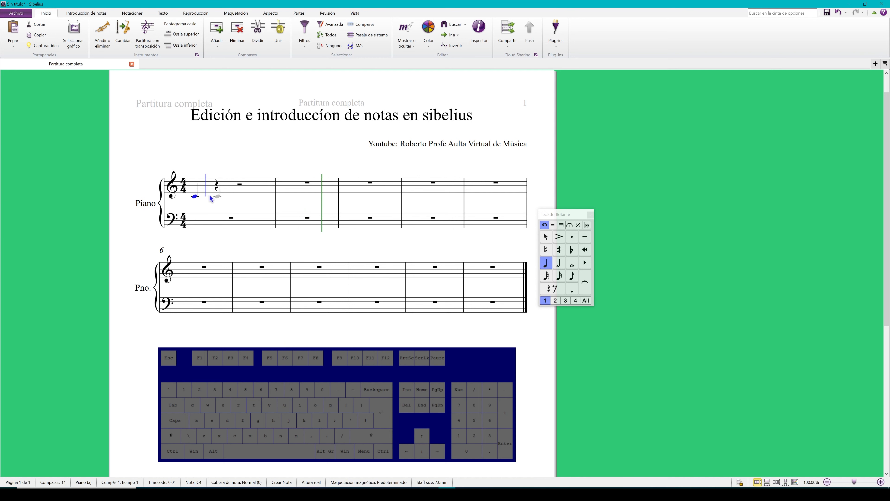
click(227, 193)
click(252, 193)
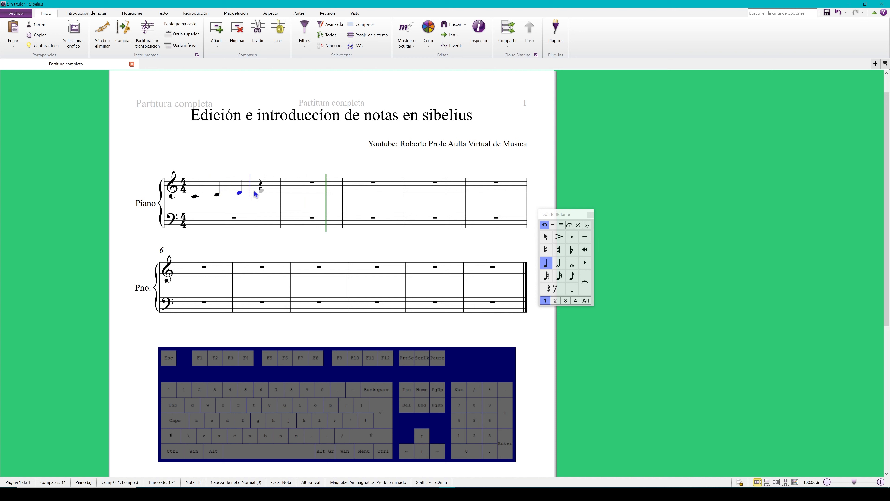
click(283, 187)
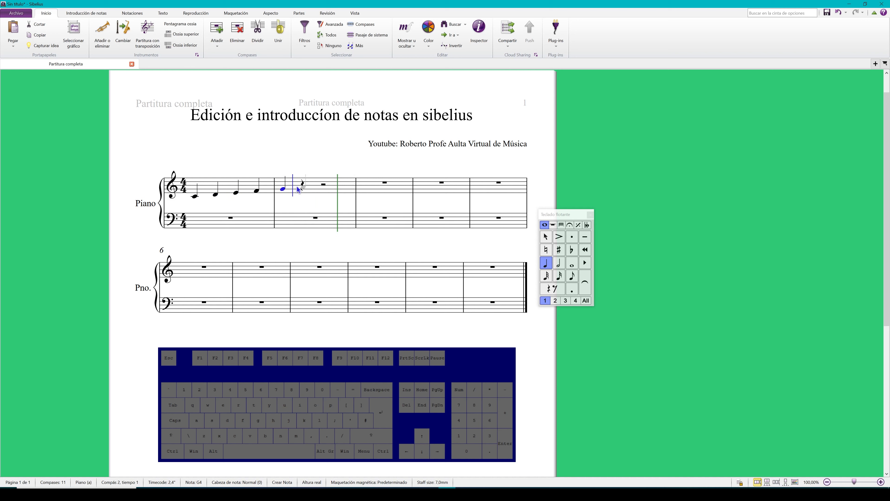
click(300, 187)
click(318, 185)
click(340, 185)
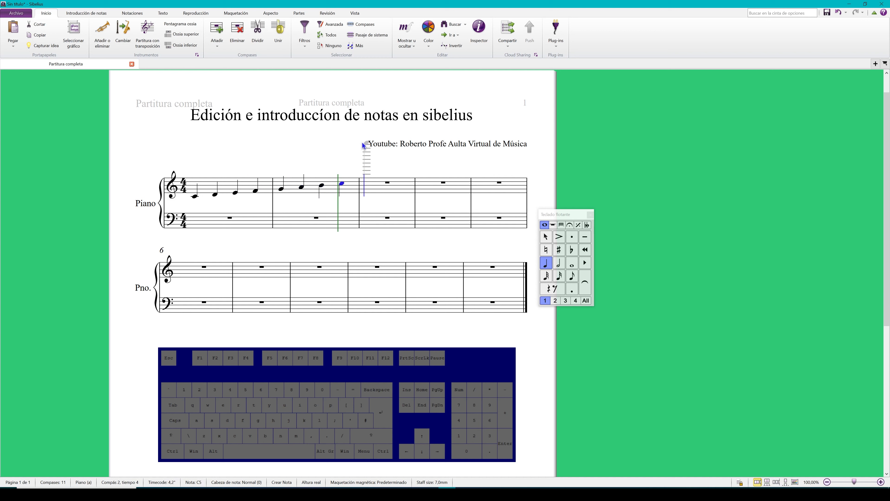
Step through the entered treble notes one by one, back from bar 2 into bar 1 and forward again to the last note
key(Left)
key(Left)
key(Left)
key(Left)
key(Left)
key(Left)
key(Left)
key(Right)
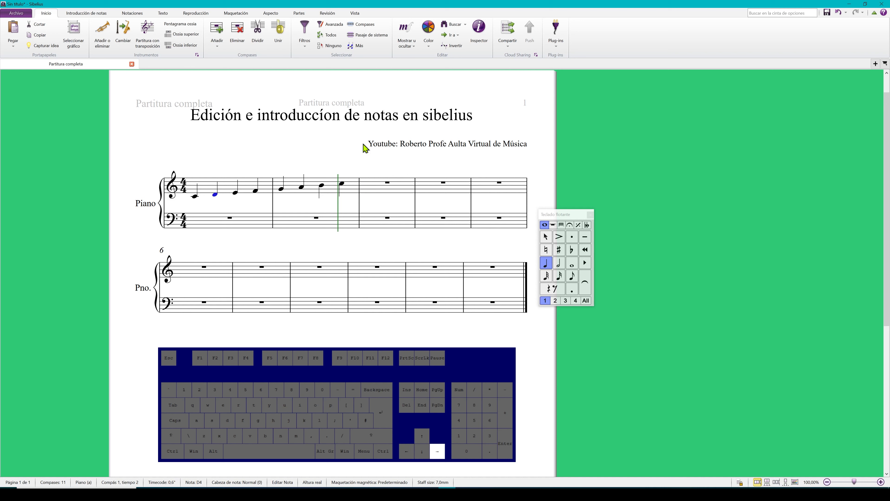
key(Right)
key(Right)
key(Right)
key(Right)
key(Right)
key(Right)
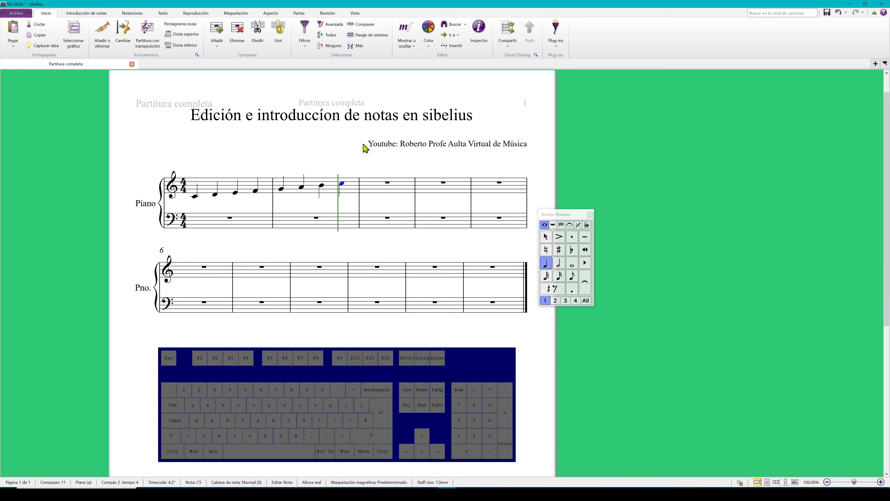
Enter quarter notes C5, D5, E5 and F5 in treble bar 3 and G5, A5, B5 and C6 in bar 4
key(Right)
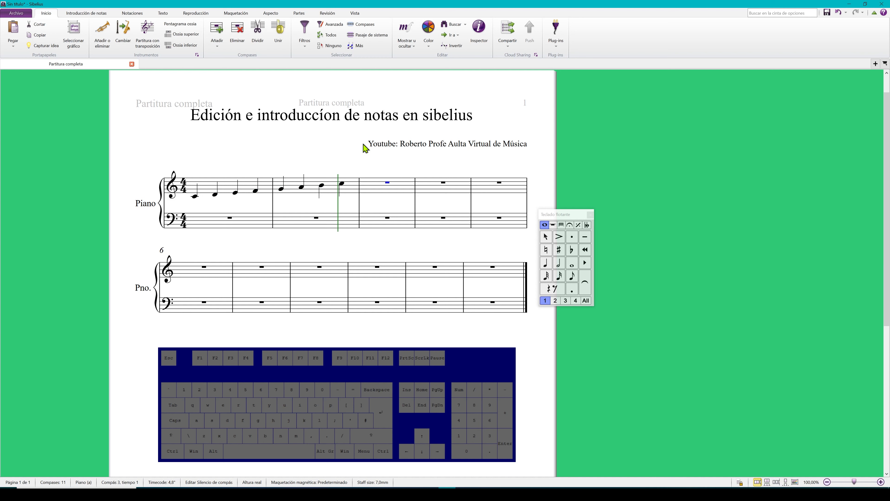
key(c)
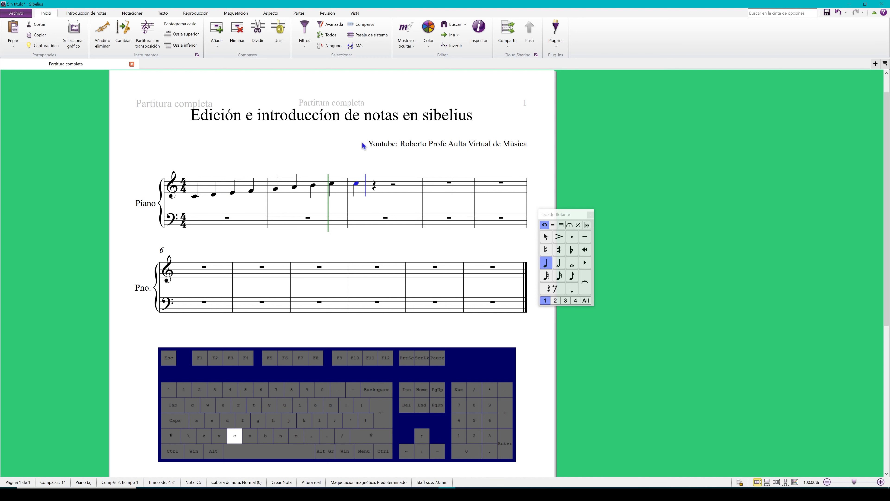
key(d)
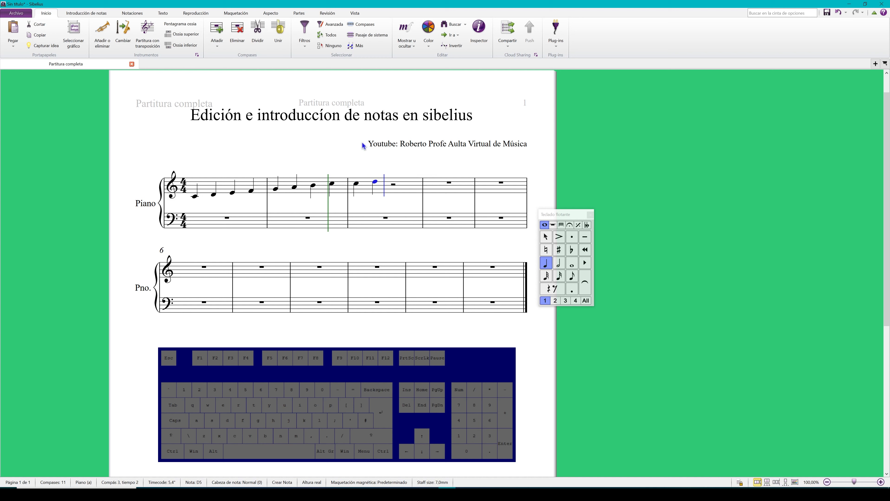
key(e)
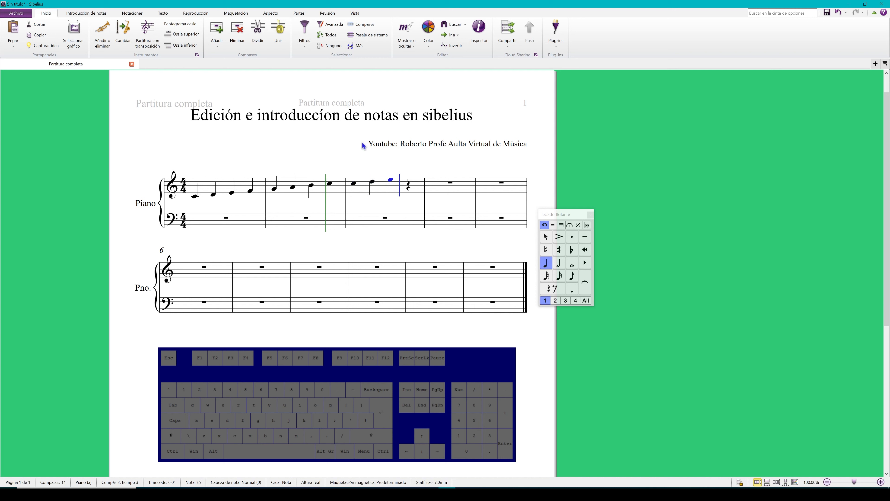
key(f)
key(g)
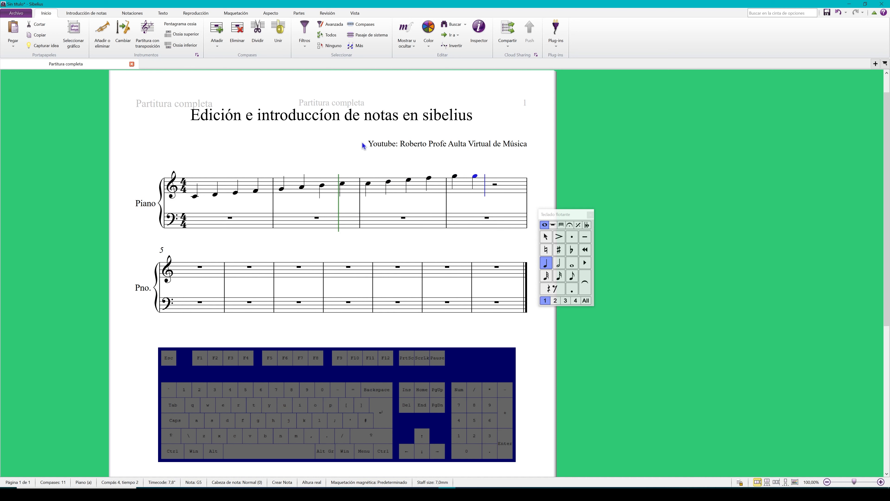
key(BackSpace)
key(a)
key(b)
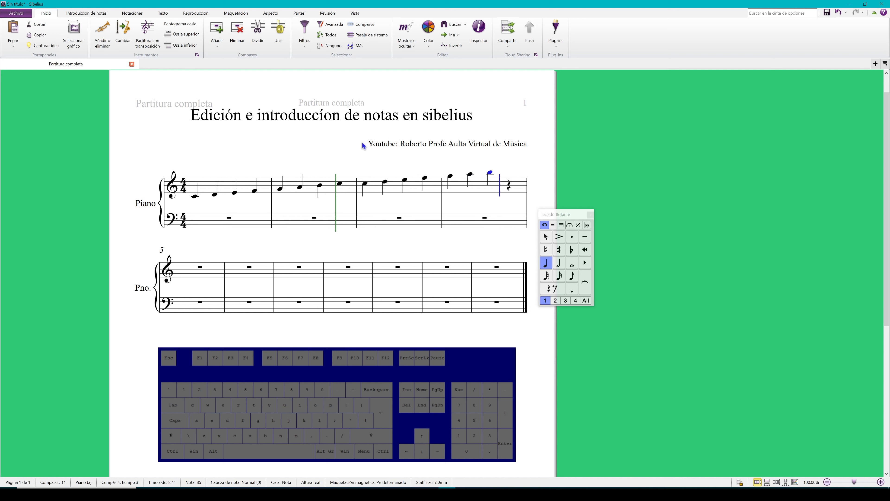
key(c)
click(545, 237)
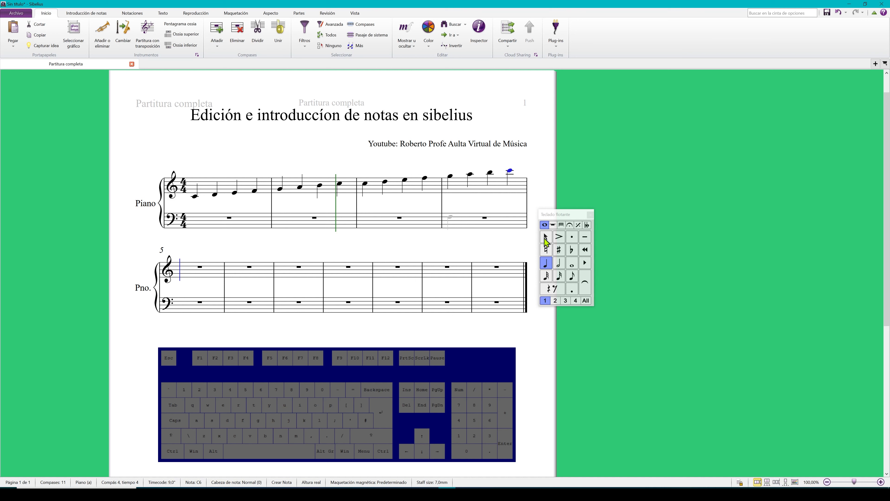
Select the passage in treble bars 3 and 4 and shift its notes down three octaves
click(370, 195)
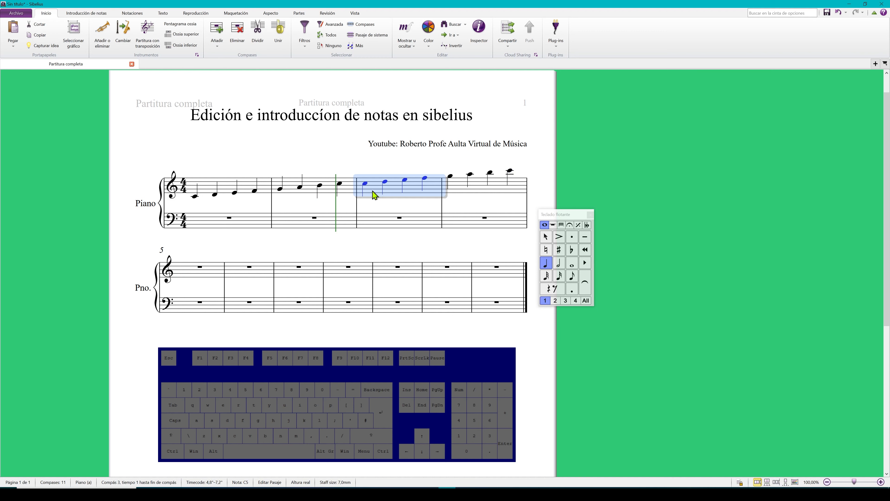
shift+click(515, 194)
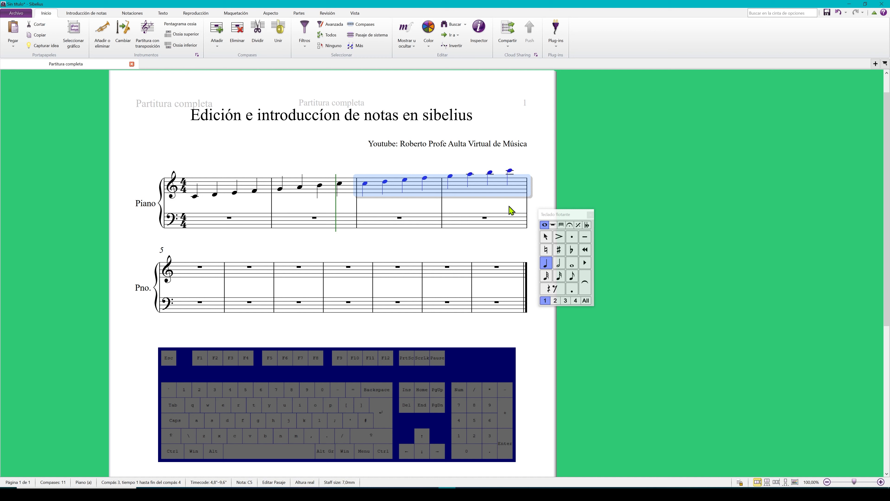
key(ctrl)
key(ctrl+Down)
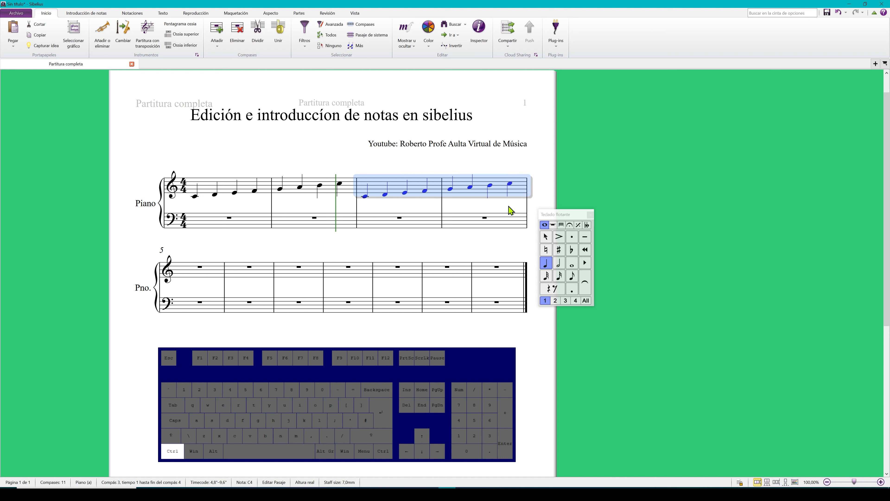
key(ctrl+Down)
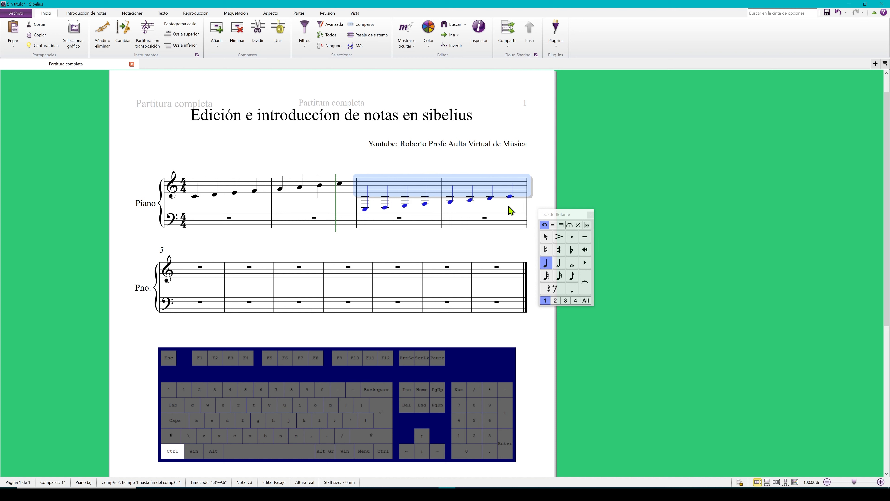
key(ctrl+Down)
Shift the notes in treble bars 3 and 4 up three octaves and back down one, and clear the selection
key(ctrl+Up)
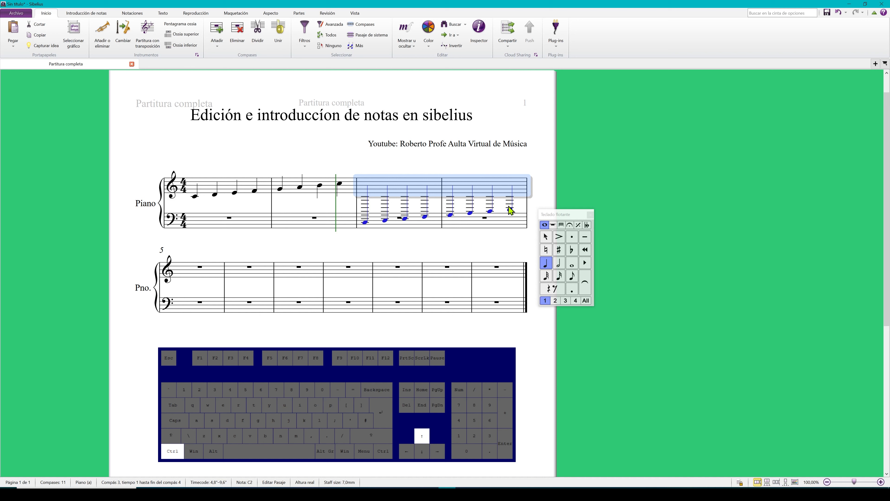
key(ctrl+Up)
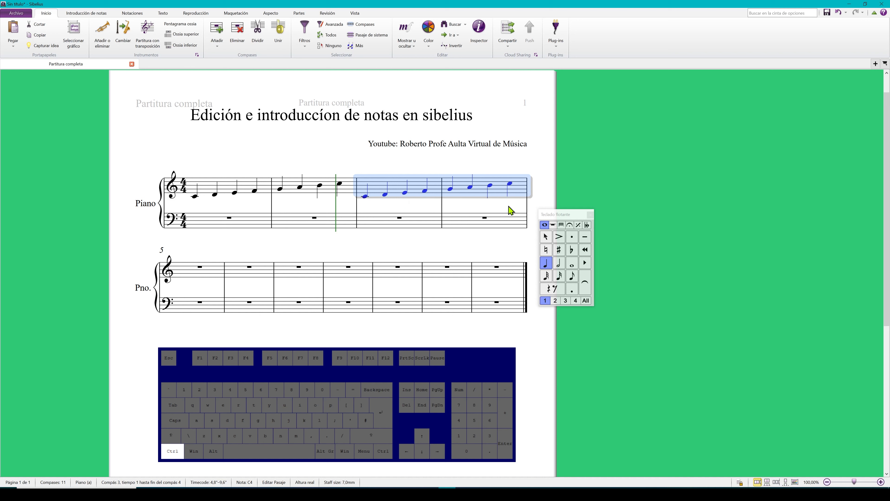
key(ctrl+Up)
key(ctrl+Down)
key(Escape)
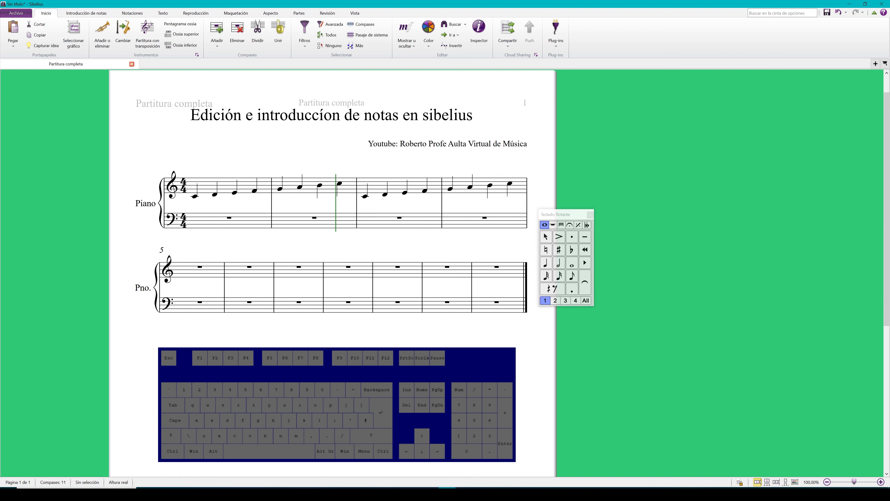
Toggle note input on and off several times with the quarter-note value
key(n)
key(n)
key(n)
key(n)
key(n)
key(n)
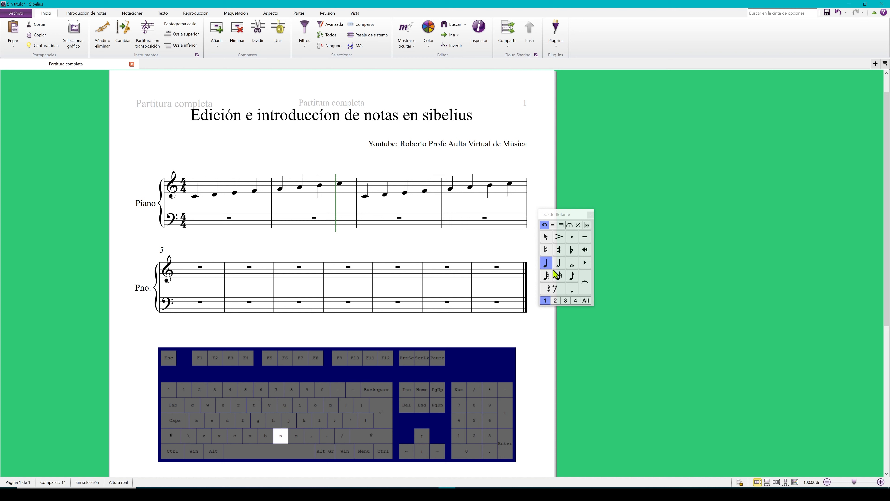
Enter quarter notes B4, E5, E5 and E5 in treble bar 5 and G5, G5, G5 and F5 in bar 6
click(190, 269)
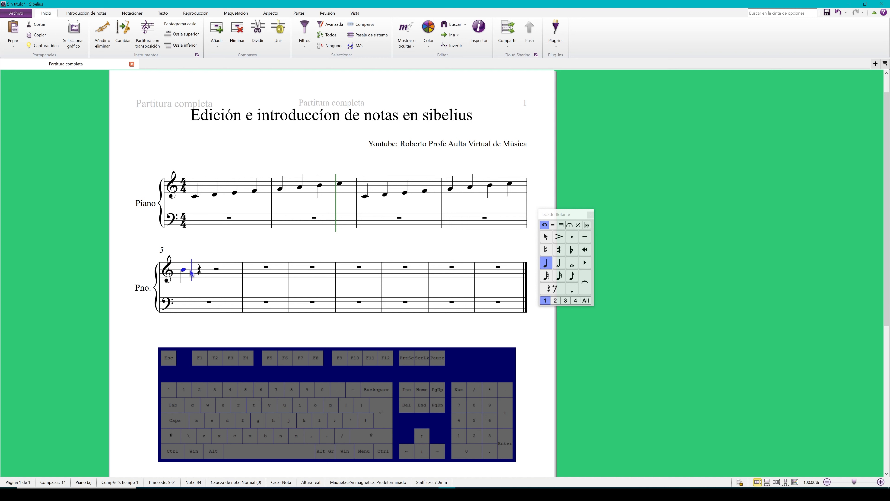
key(e)
key(e)
key(e)
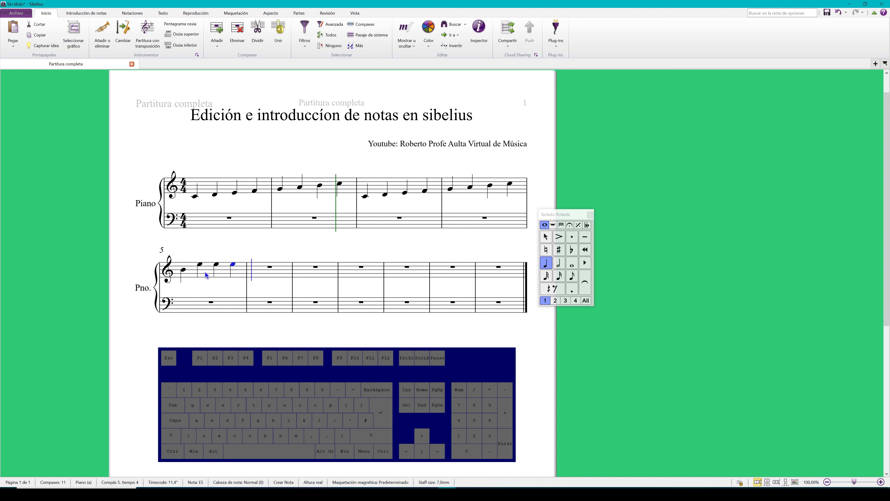
key(g)
key(g)
key(g)
key(f)
Enter quarter notes F5, F5, E5, F5 in treble bar 7, E5, D5, C5, G4 in bar 8 and C5 in bar 9
key(f)
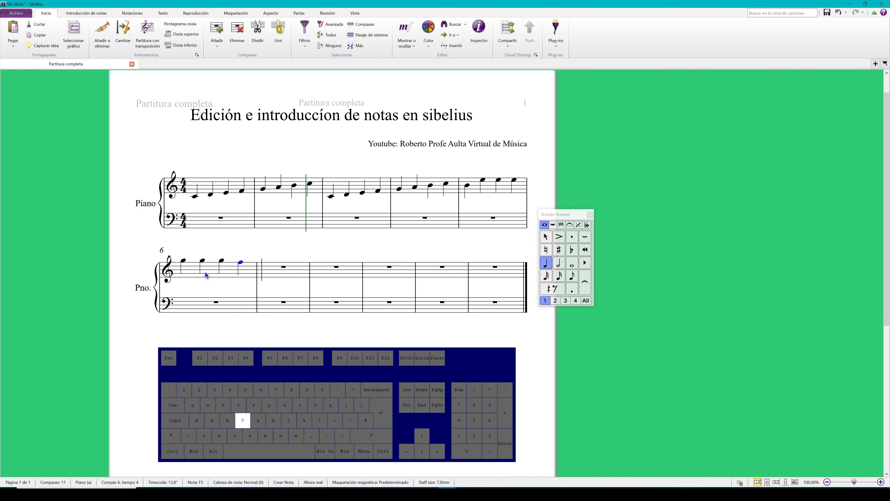
key(f)
key(e)
key(e)
key(e)
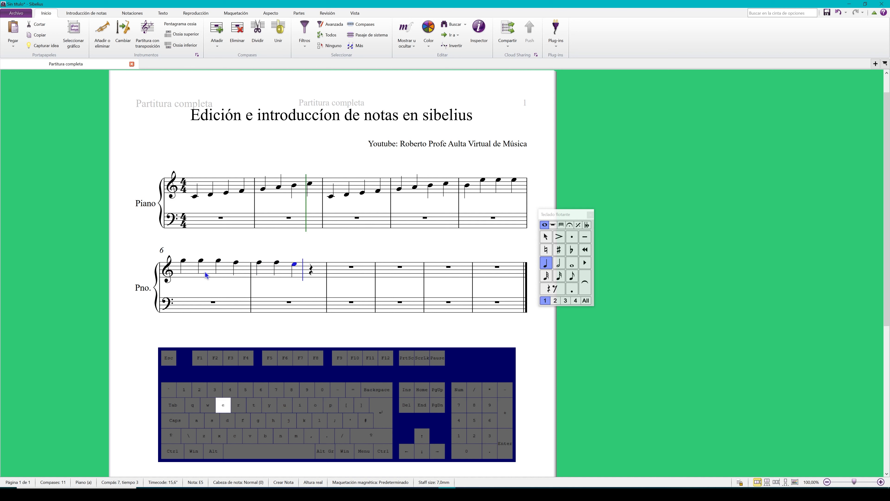
key(d)
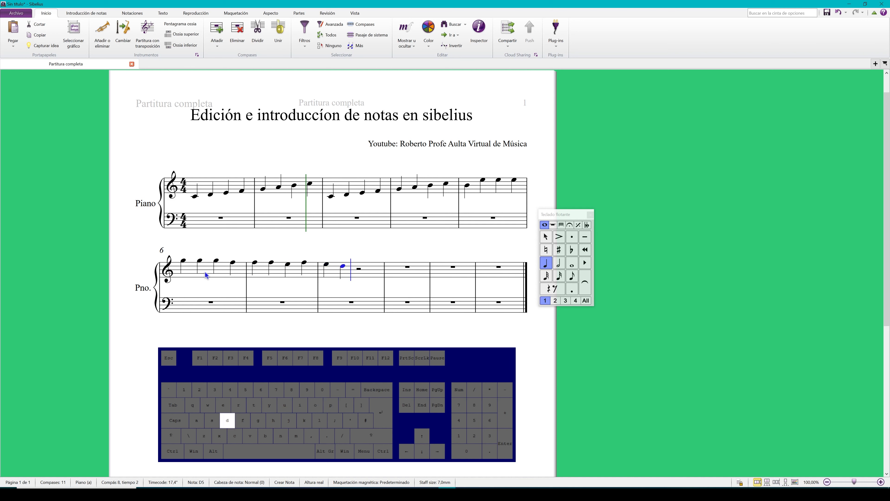
key(c)
key(g)
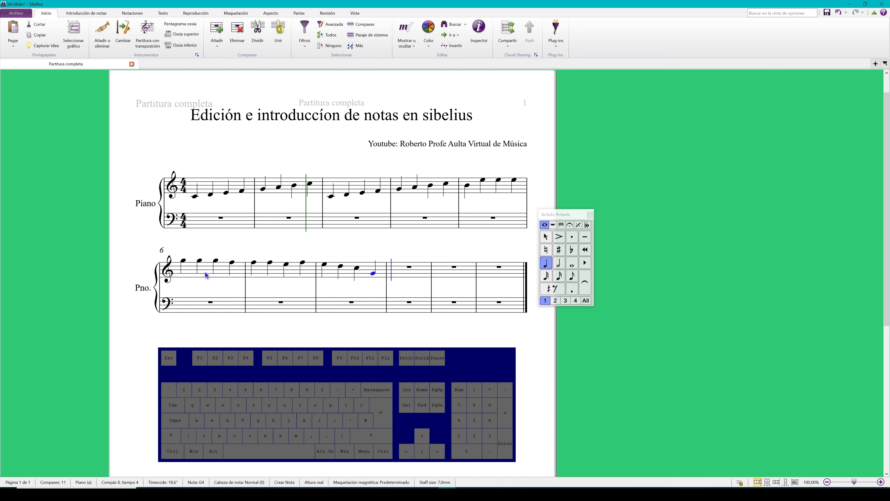
key(c)
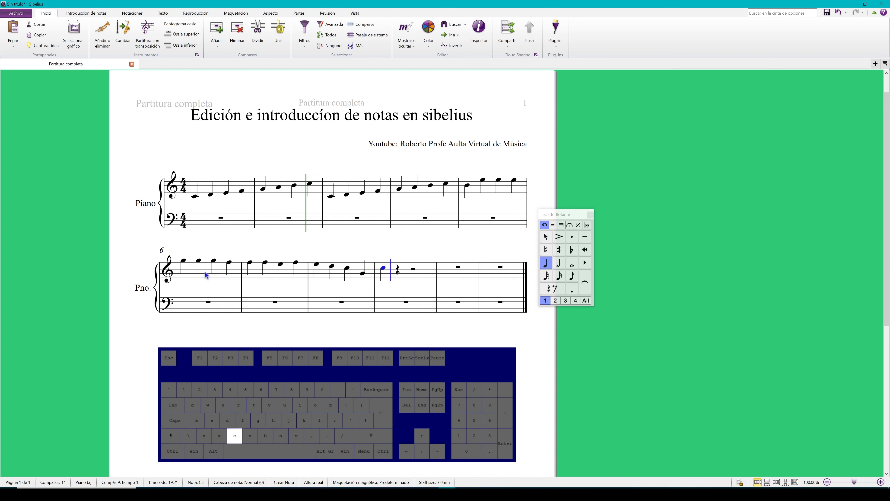
click(546, 242)
Select treble bars 1 through 9, delete their notes, and clear the selection
click(225, 185)
shift+click(435, 277)
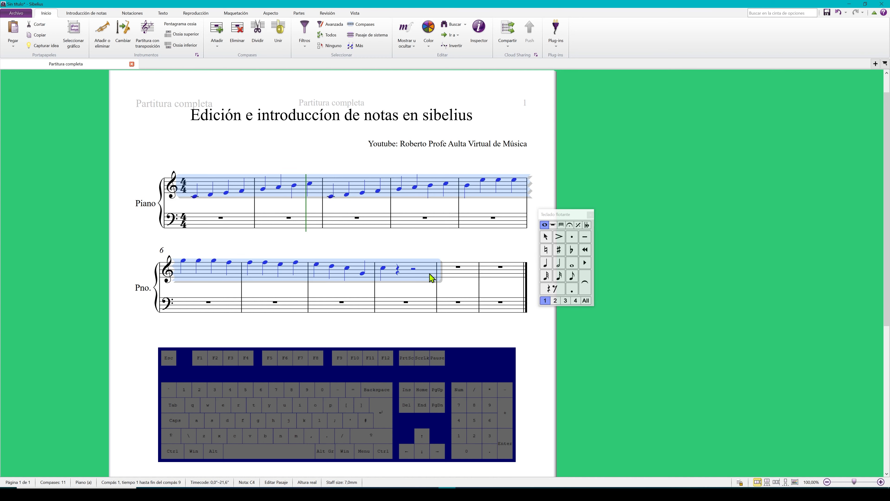
key(Delete)
key(Escape)
Enter whole-note intervals on C4 in treble bars 1 to 4, adding E4, G4, B4 and C5 respectively
click(572, 263)
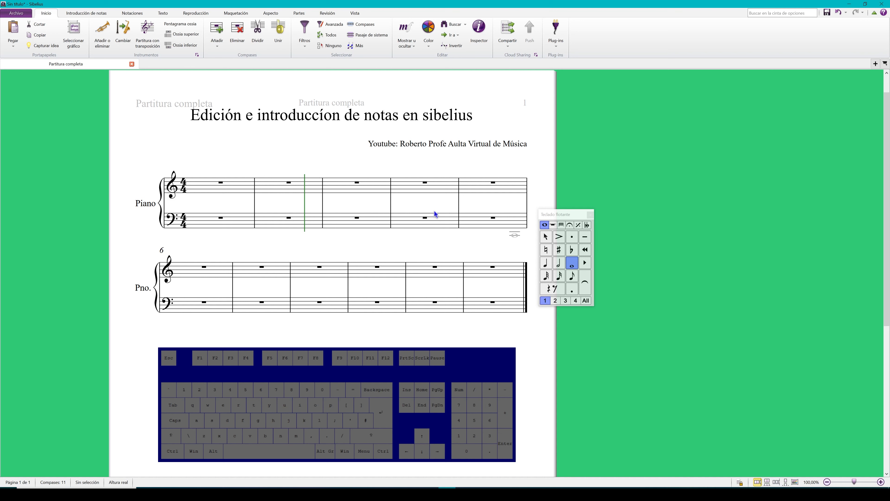
click(196, 196)
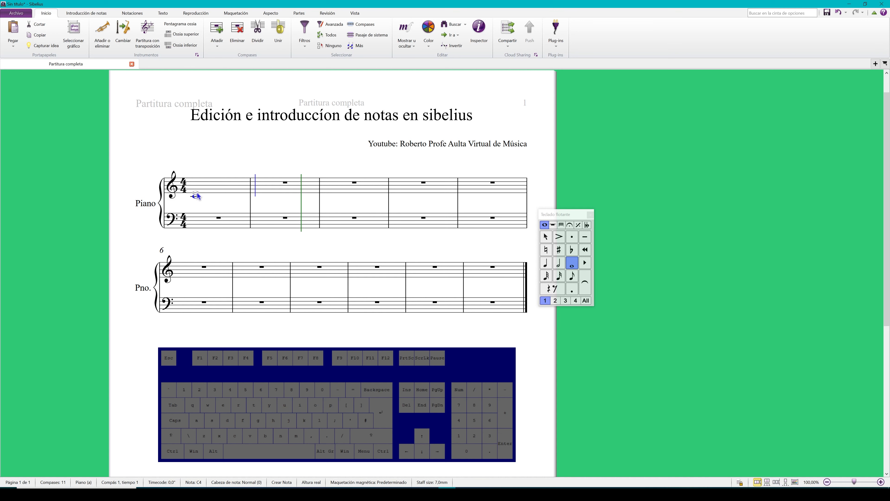
ctrl+click(196, 192)
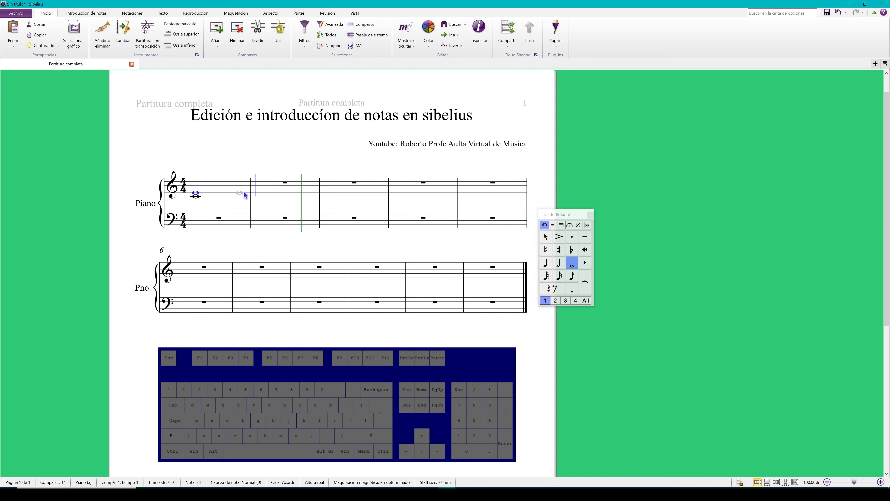
click(259, 196)
ctrl+click(259, 189)
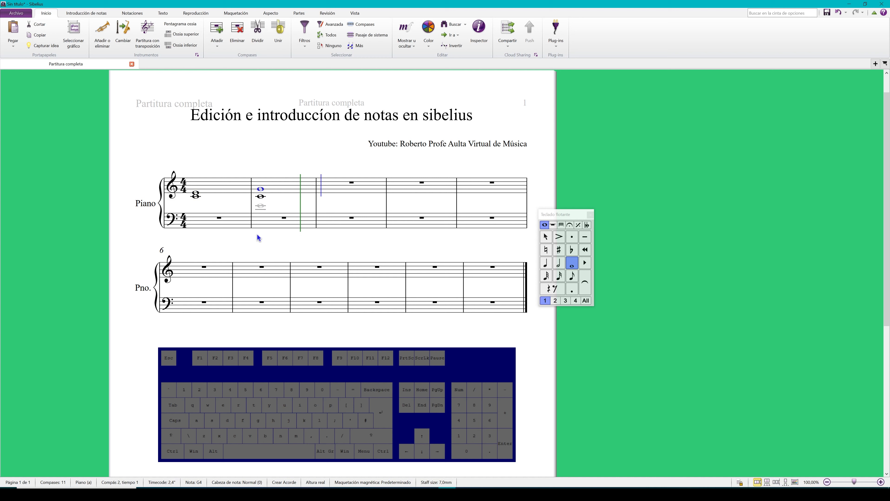
click(322, 196)
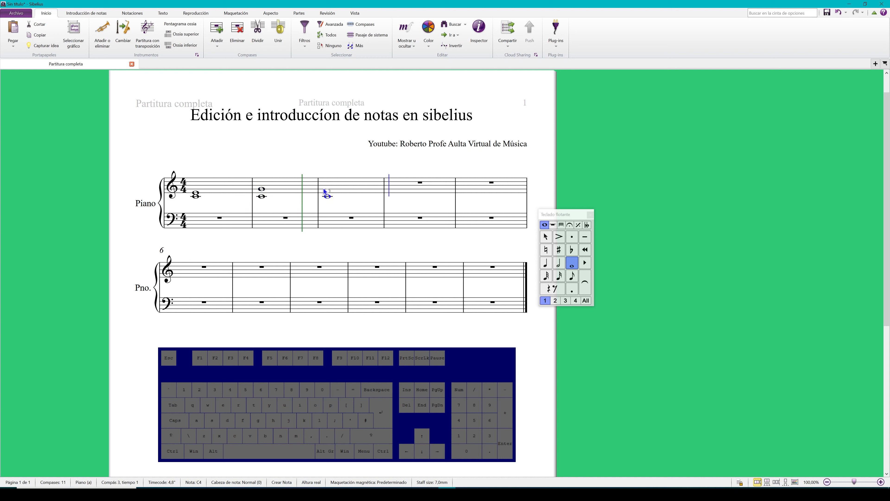
ctrl+click(324, 184)
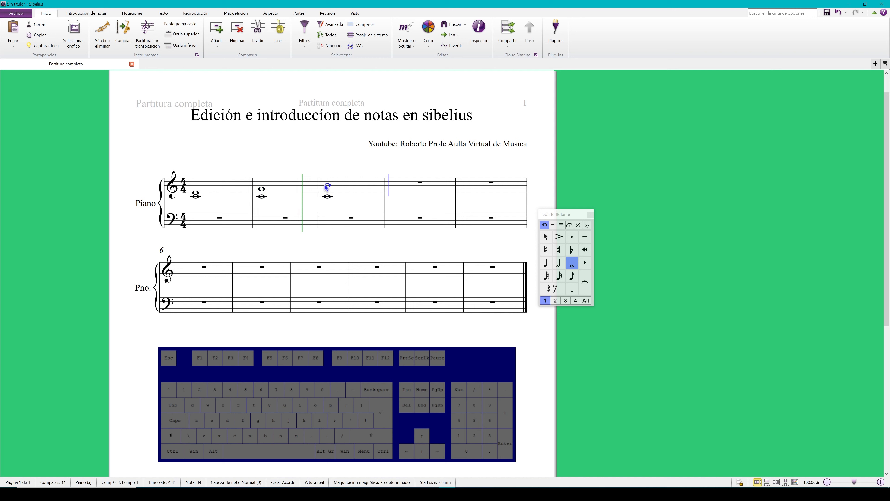
click(389, 197)
ctrl+click(390, 182)
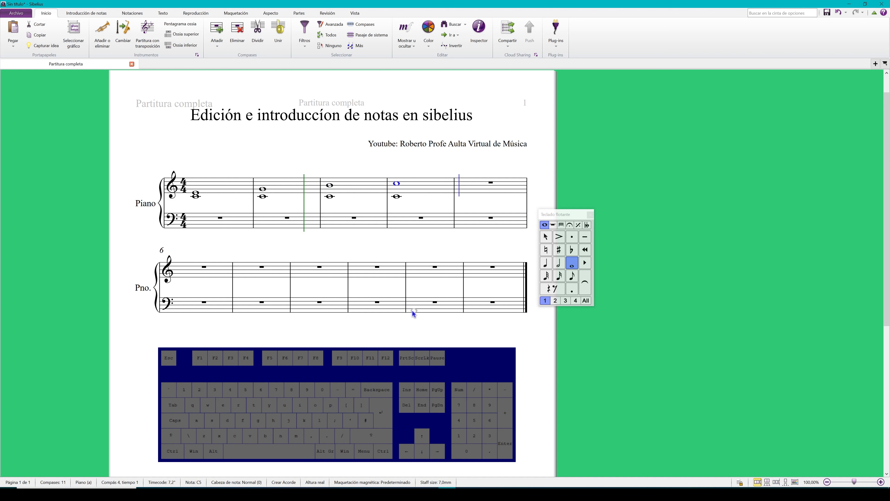
Build a whole-note chord of C4, E4, G4 and B4 in treble bar 5 and clear the selection
click(457, 197)
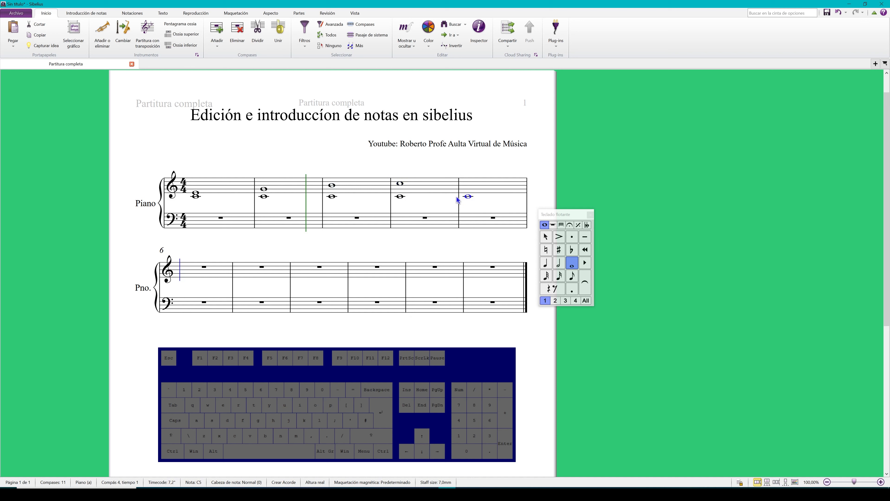
ctrl+click(468, 189)
ctrl+click(468, 185)
click(419, 321)
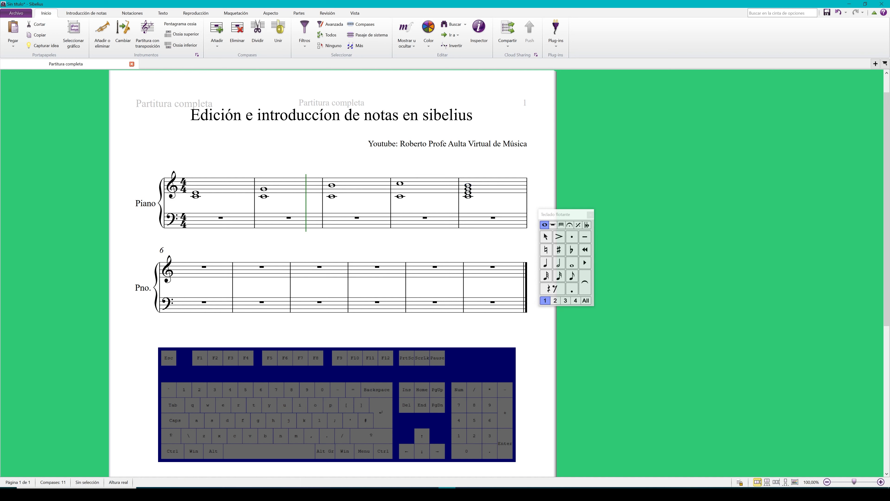
Enter whole-note intervals on C4 in treble bars 6 to 9, adding E4, G4, B4 and D5 respectively, and leave note entry
click(568, 265)
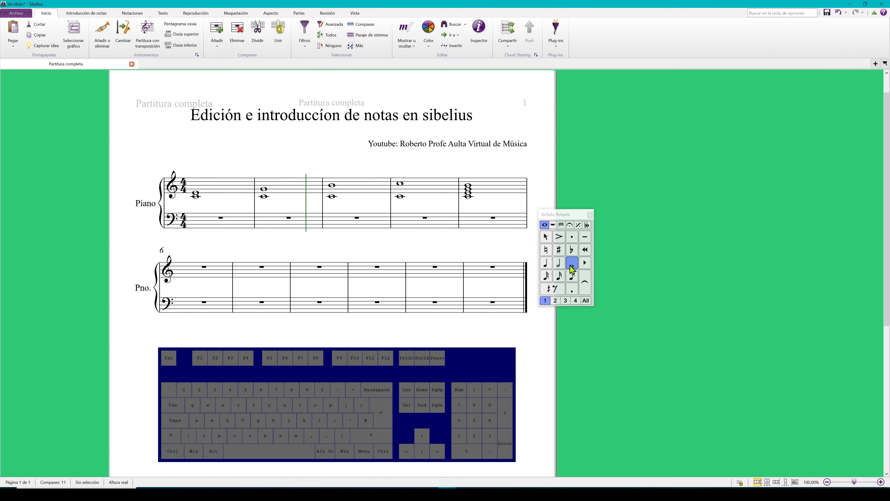
click(189, 280)
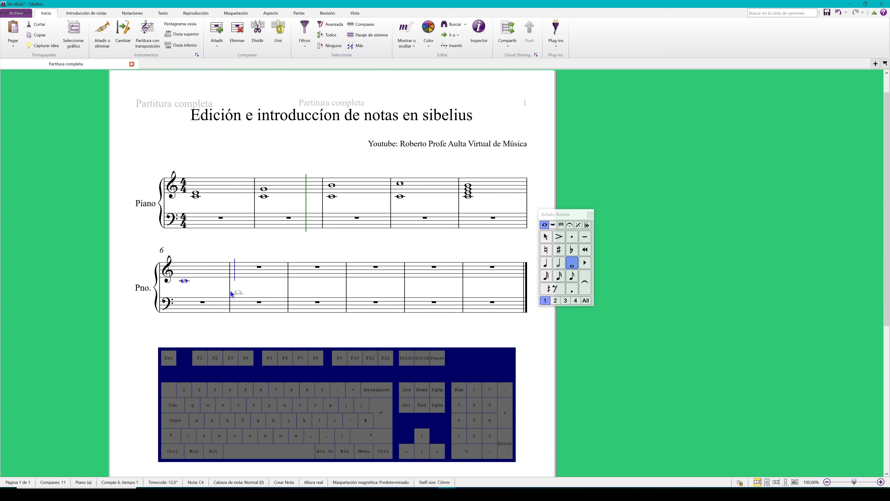
key(3)
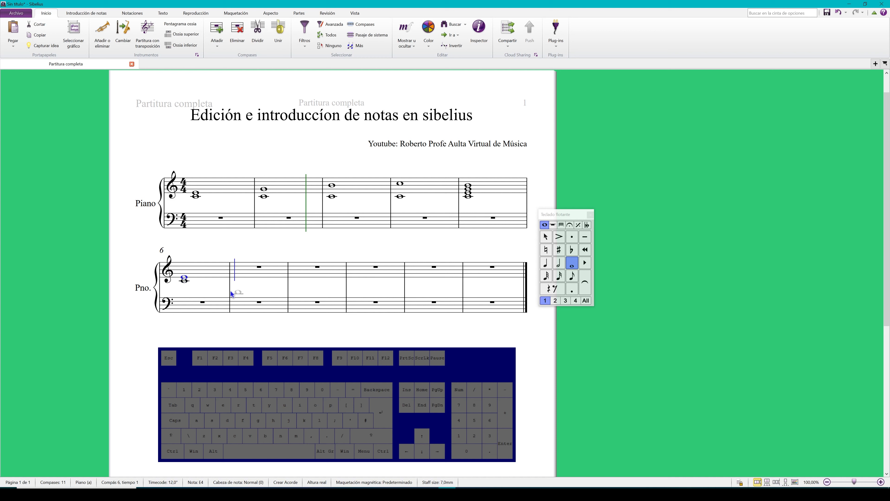
click(236, 279)
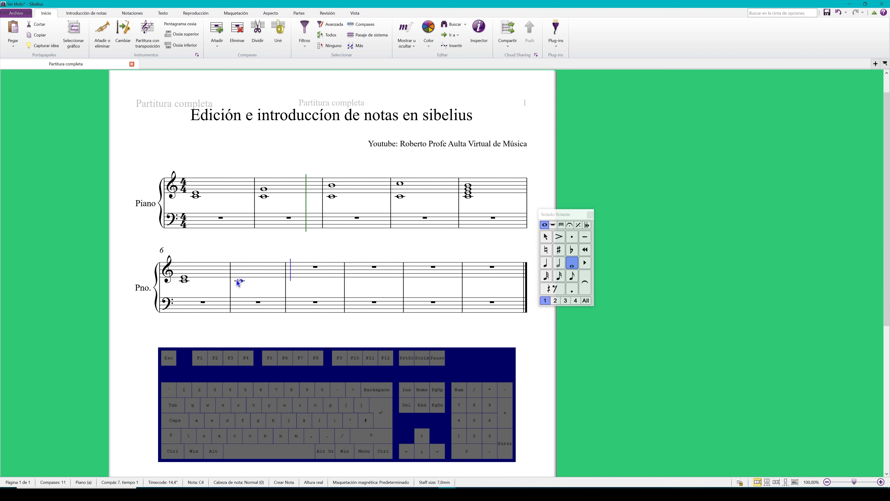
key(5)
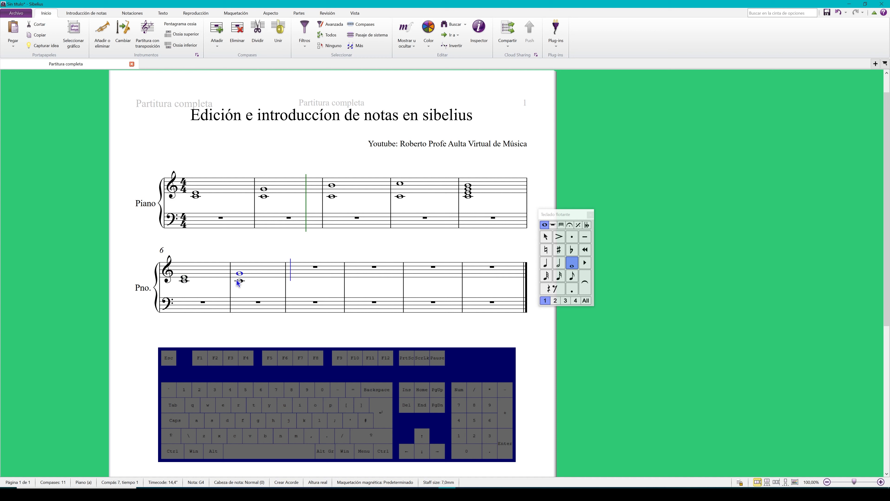
click(293, 280)
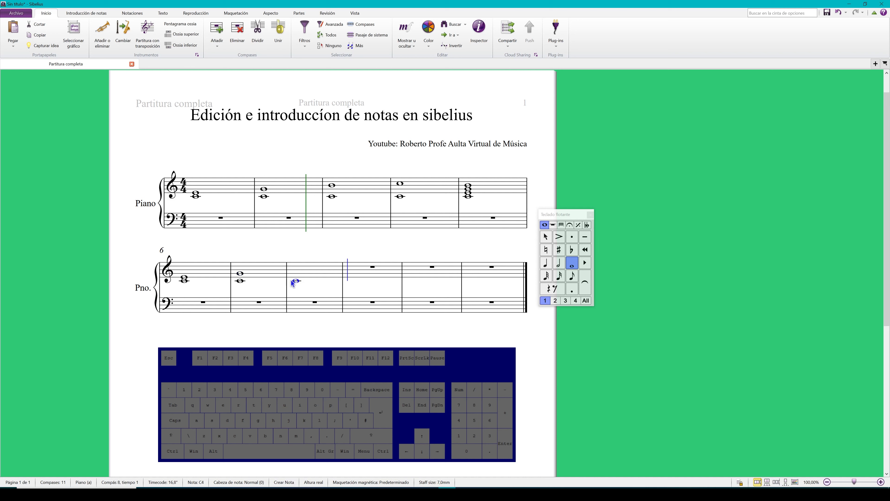
key(7)
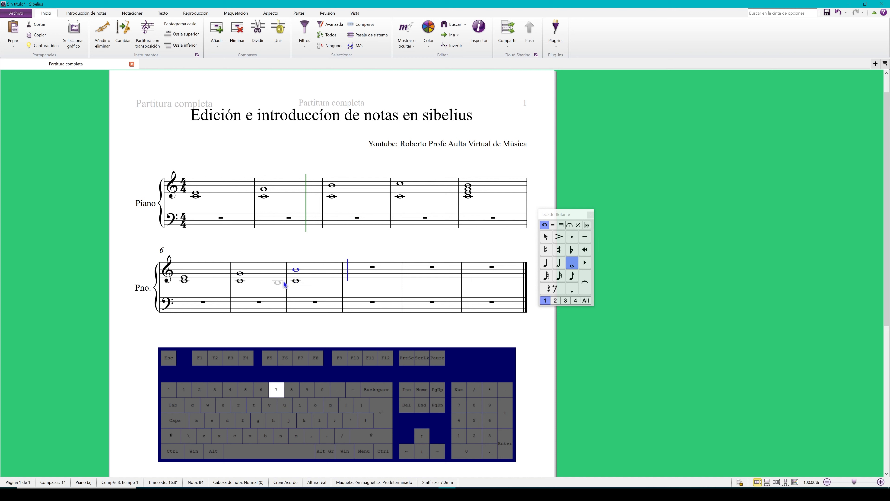
click(344, 283)
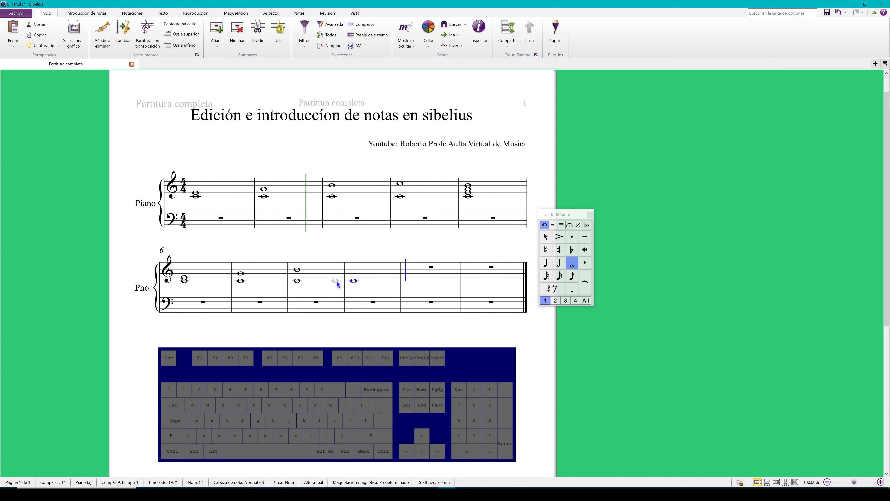
key(9)
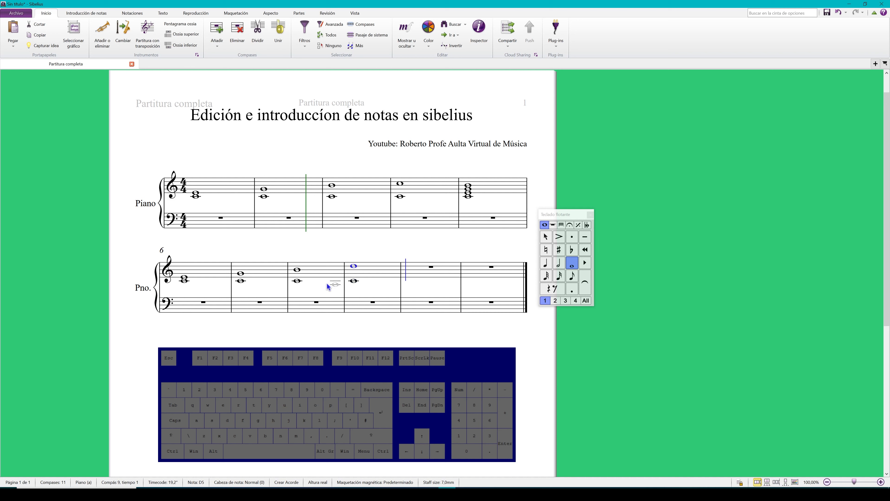
key(1)
key(ctrl+z)
key(Escape)
key(Escape)
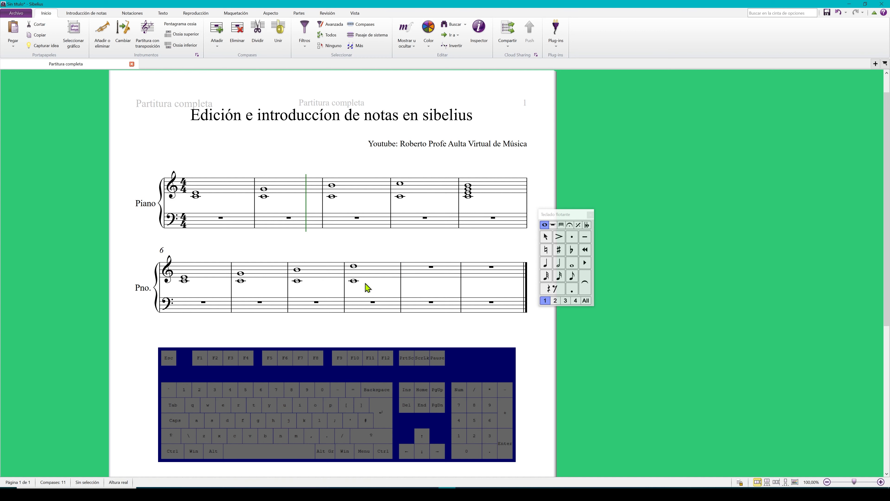
key(1)
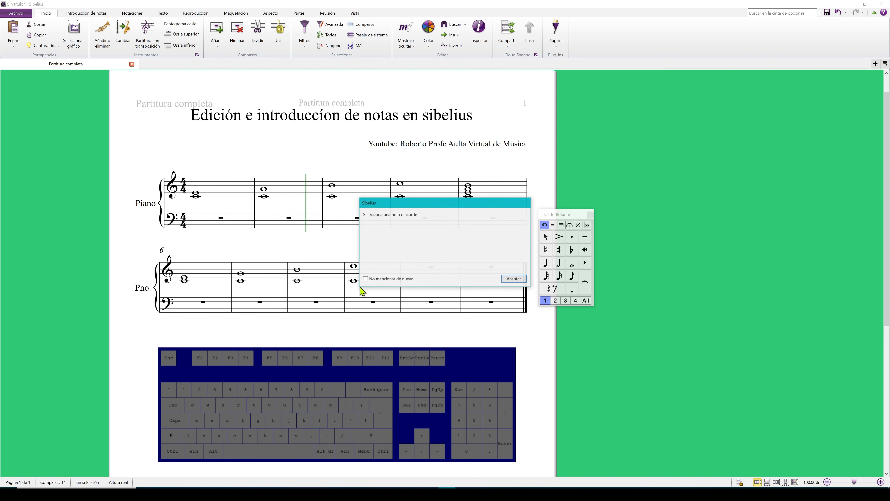
key(2)
key(3)
key(4)
key(5)
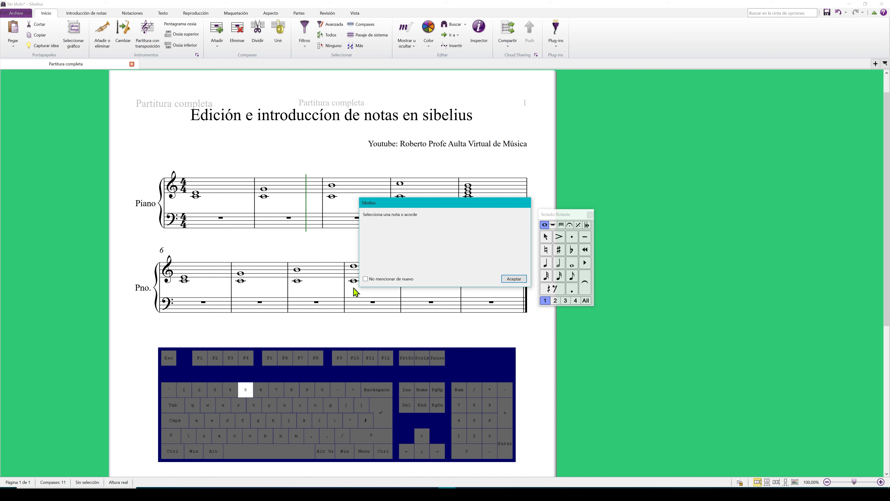
key(6)
key(7)
key(8)
key(9)
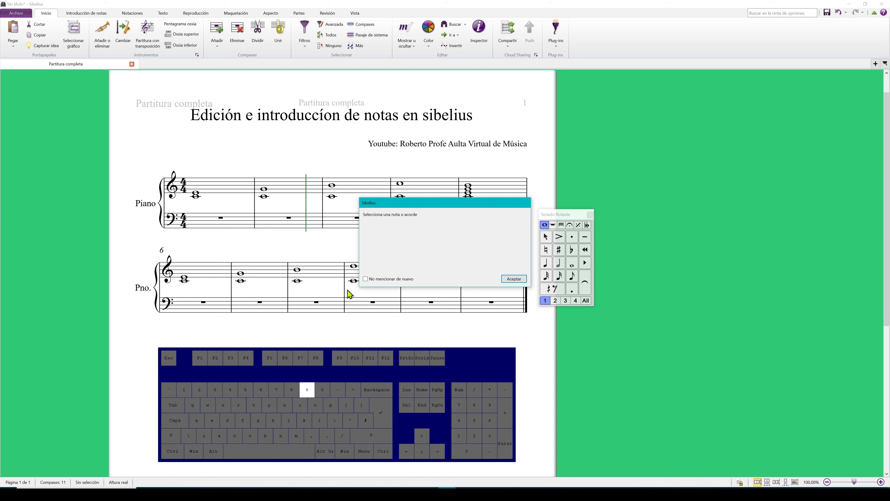
click(509, 279)
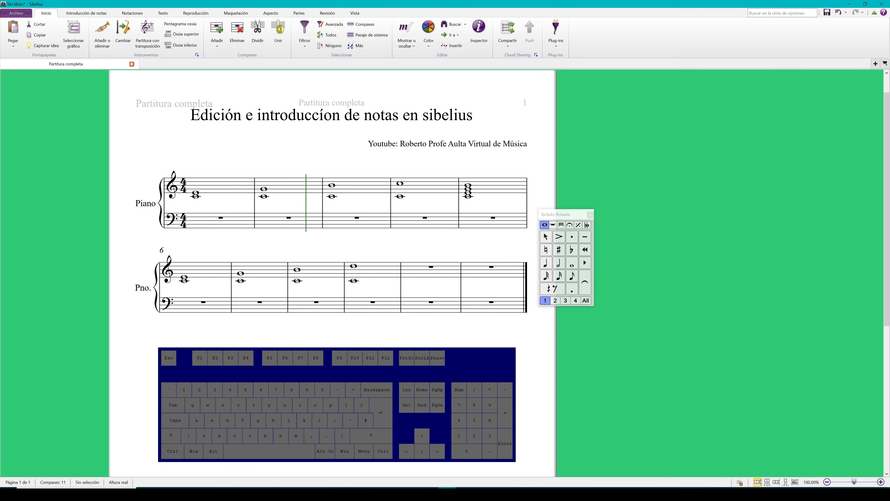
Build a whole-note chord in treble bar 10 by stacking thirds upward from C4 through E4, G4, B4 and D5
click(571, 266)
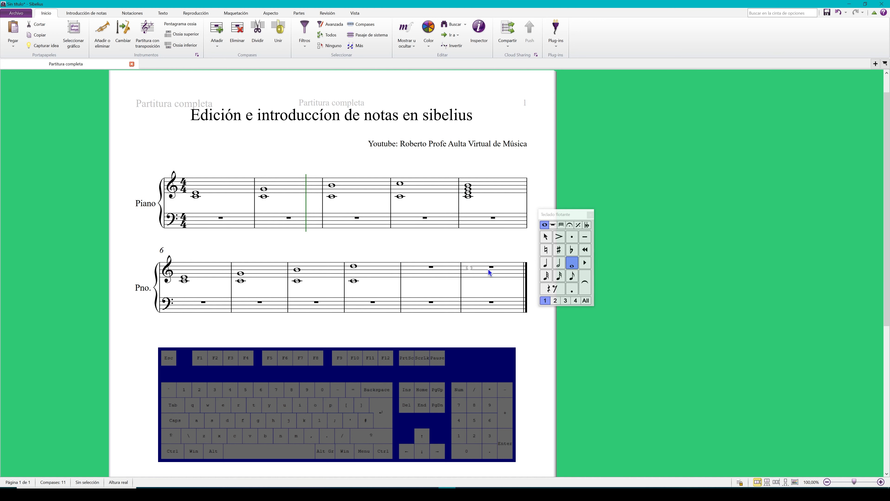
click(403, 279)
key(3)
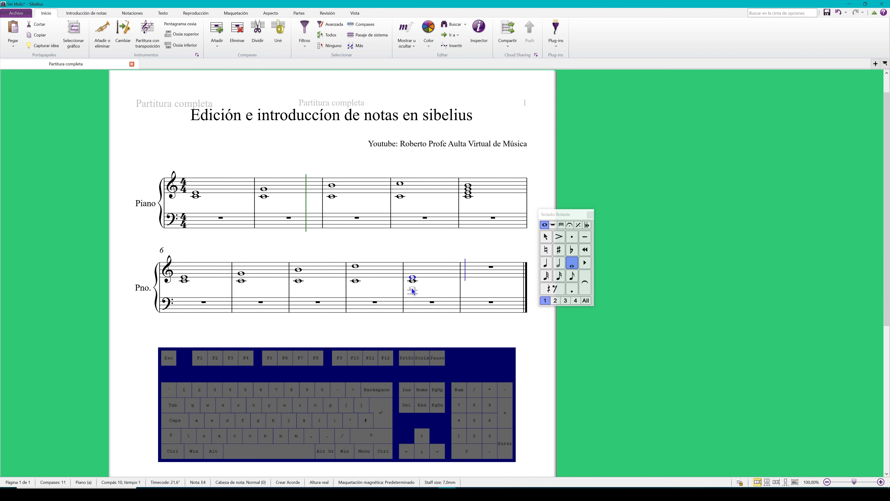
key(3)
key(3)
key(3)
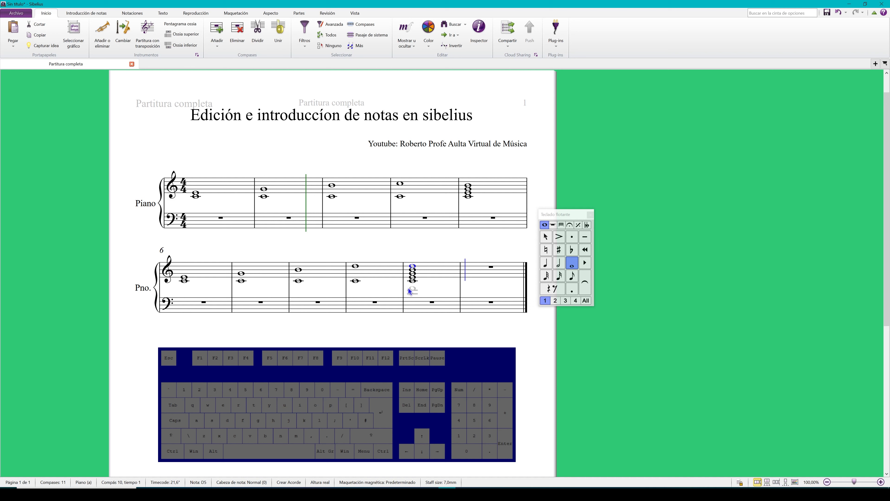
Delete the stacked chord from treble bar 10 and clear the selection
click(432, 280)
key(Delete)
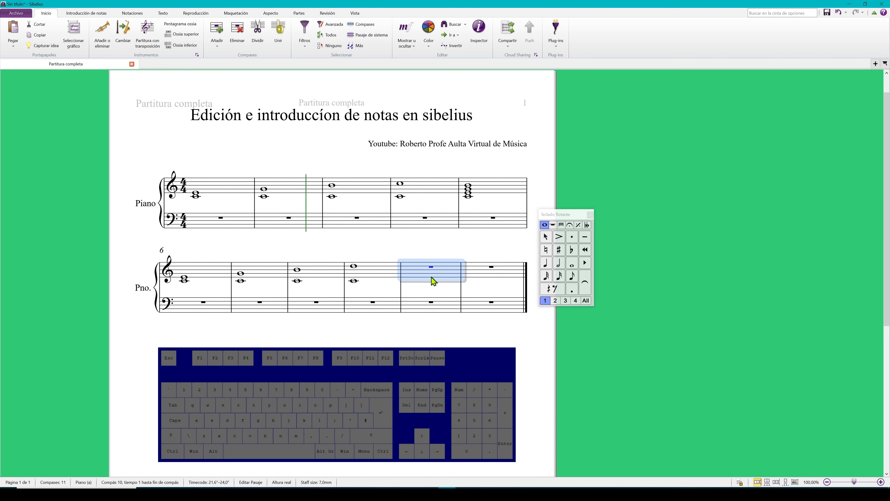
click(433, 290)
Build a whole-note chord in treble bar 10 by stacking thirds downward from C5 through A4, F4, D4 and B3
click(573, 267)
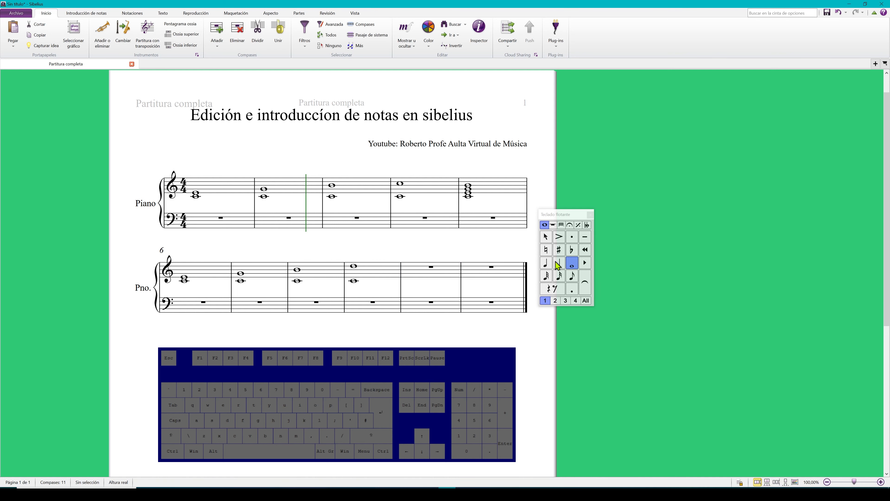
click(404, 267)
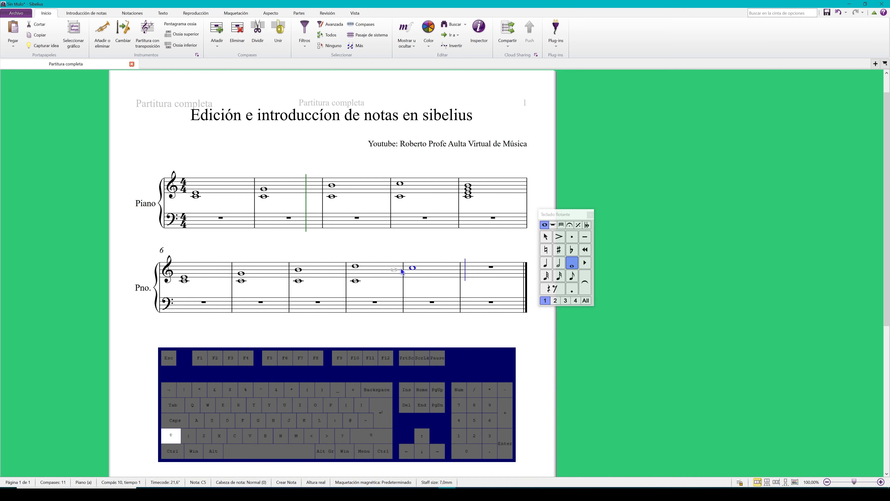
key(shift+3)
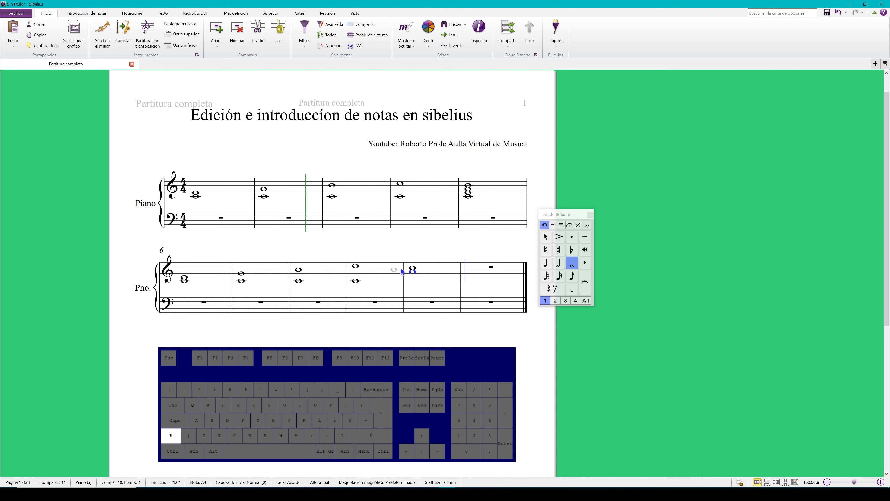
key(shift+3)
key(shift+3)
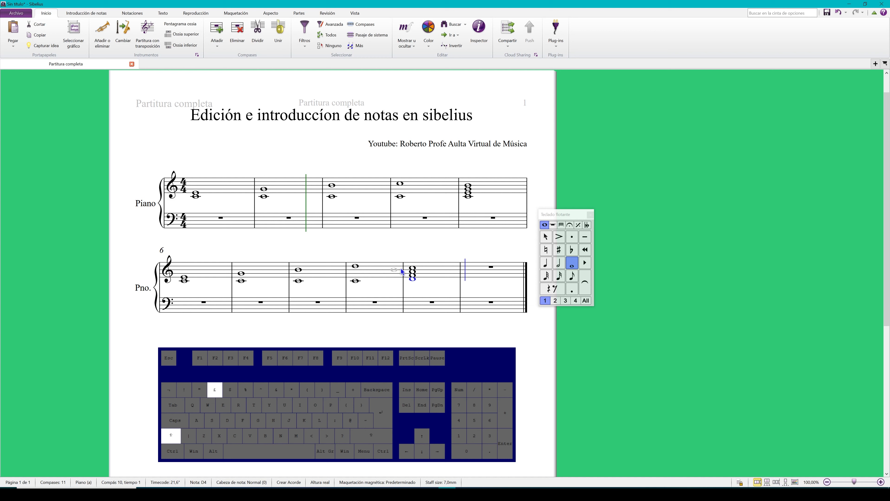
key(shift+3)
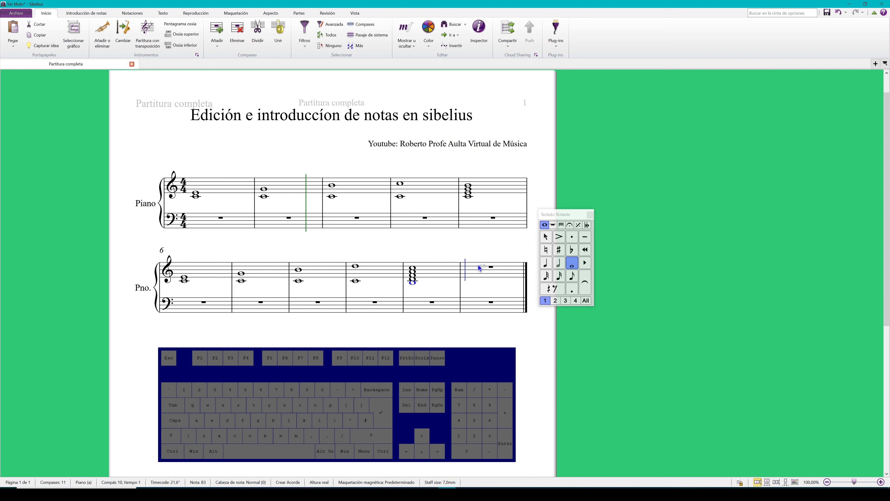
Enter a whole-note C5 in treble bar 11, add F4 a fifth below it, and leave note entry
click(471, 268)
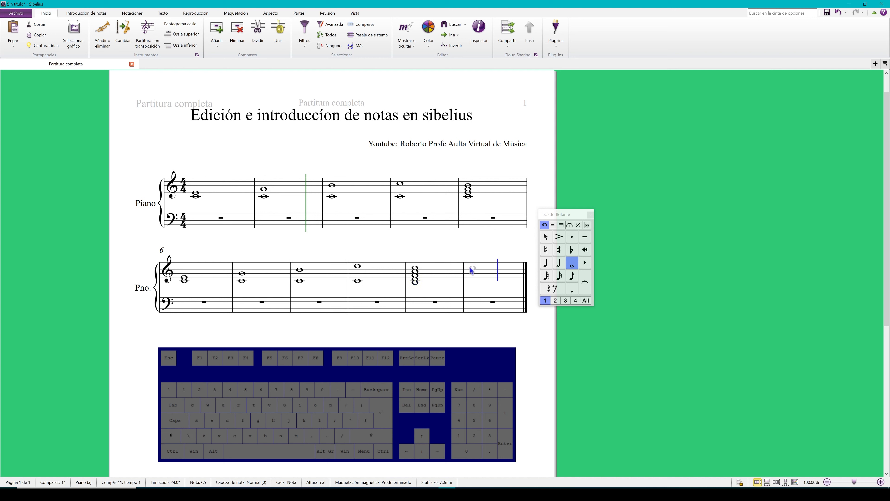
key(shift)
key(shift+5)
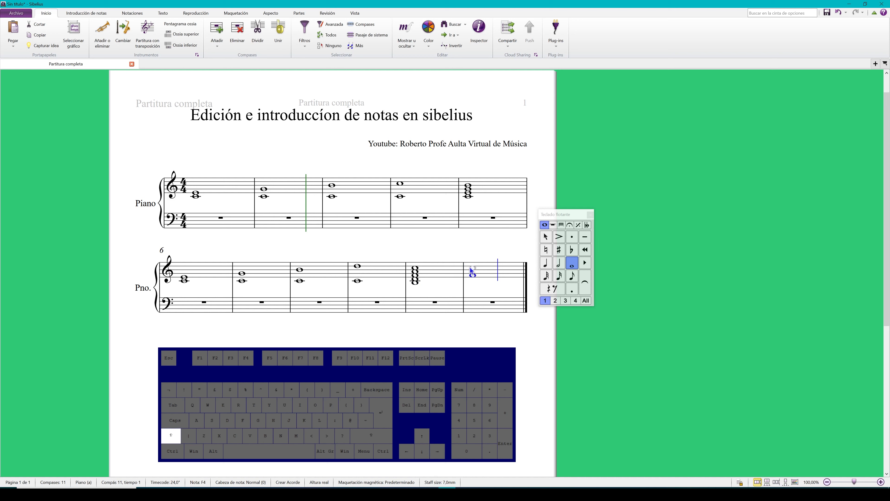
click(546, 238)
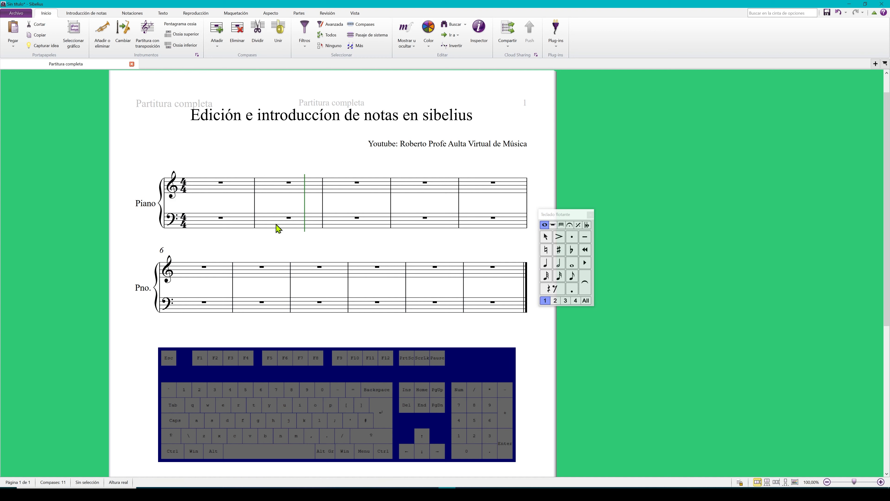
Select bars 2 through 11 on both staves and delete the bars entirely from the score
click(293, 197)
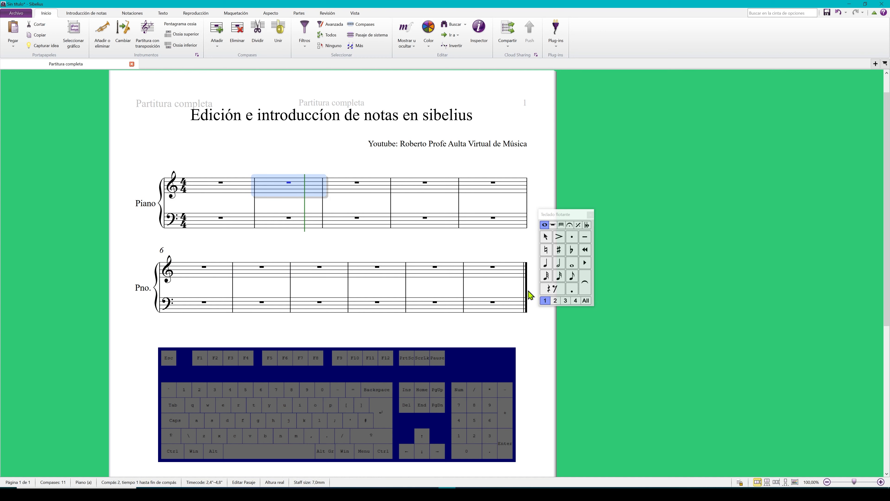
shift+click(504, 307)
key(ctrl+BackSpace)
key(Return)
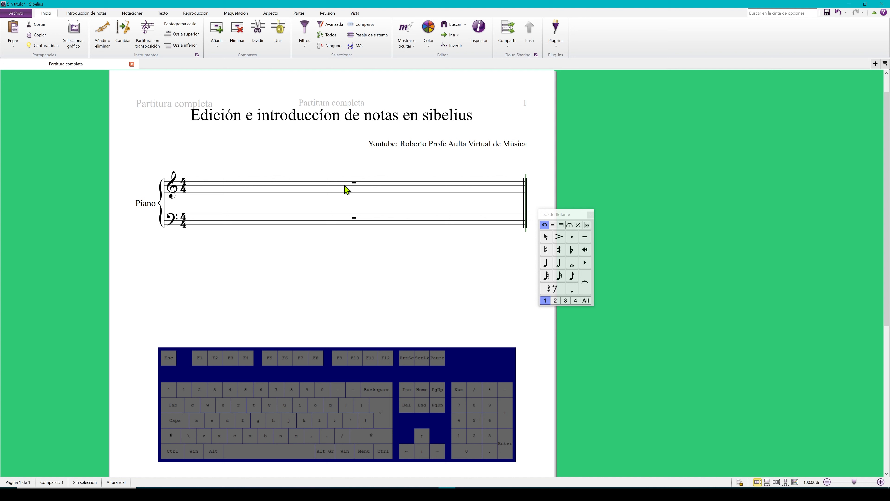
Add three empty bars at the end of the score
click(217, 30)
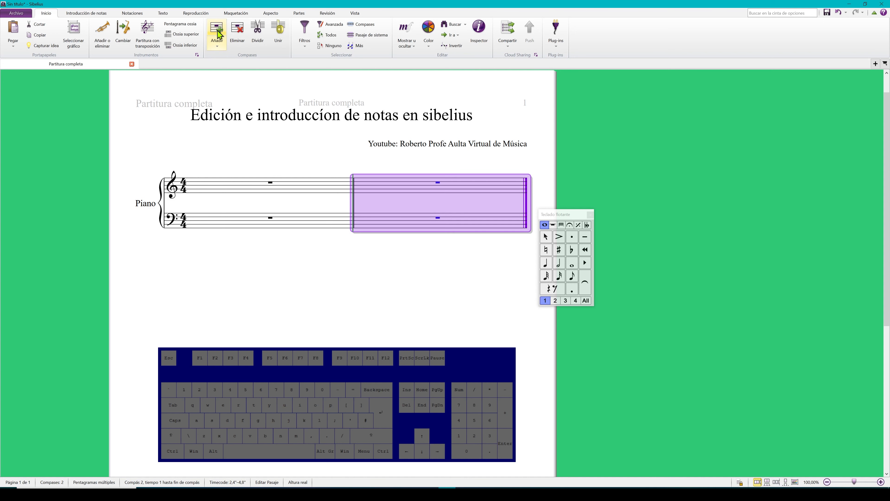
click(218, 34)
click(218, 34)
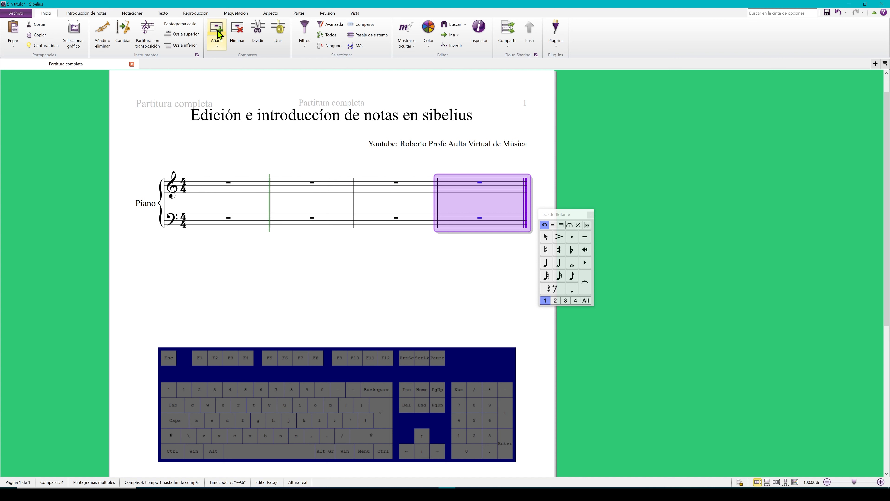
Delete bars 4, 3 and 2 one at a time, leaving only the first bar
click(235, 36)
click(235, 35)
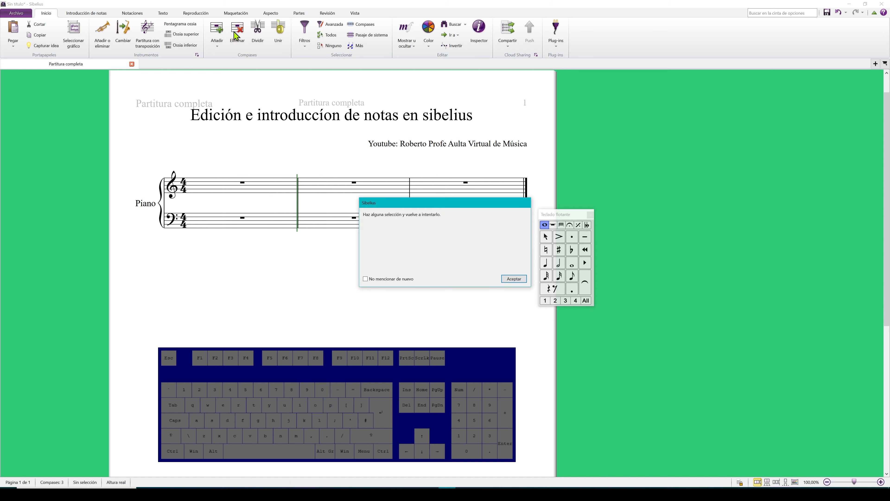
key(Return)
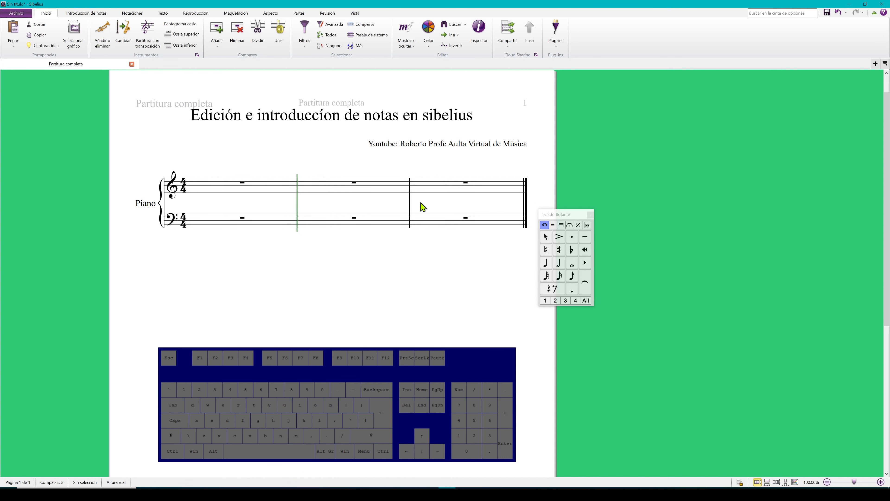
click(429, 192)
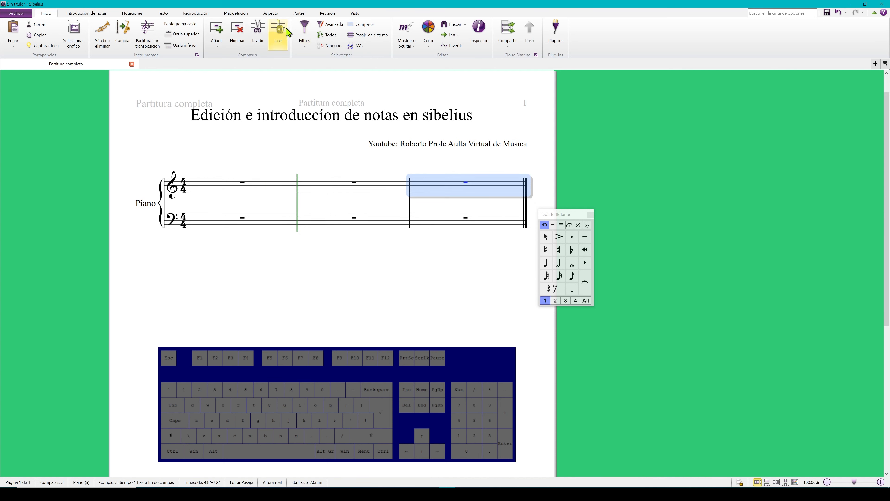
click(240, 32)
click(363, 190)
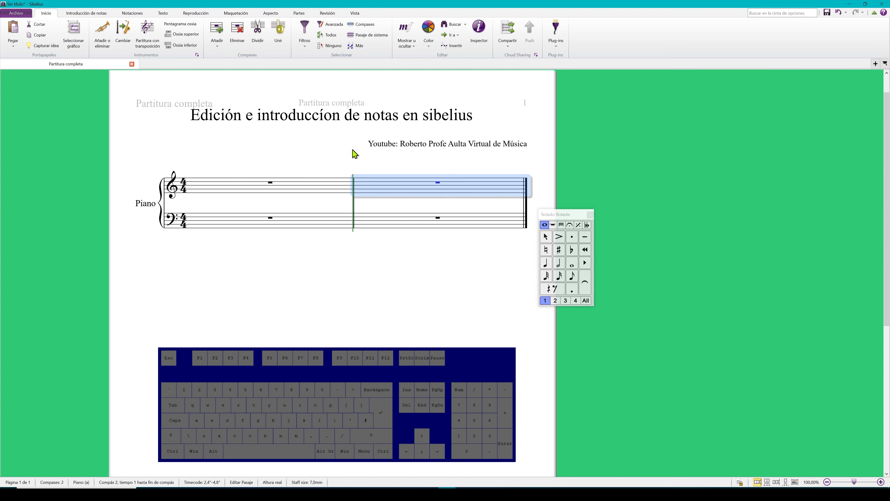
click(240, 35)
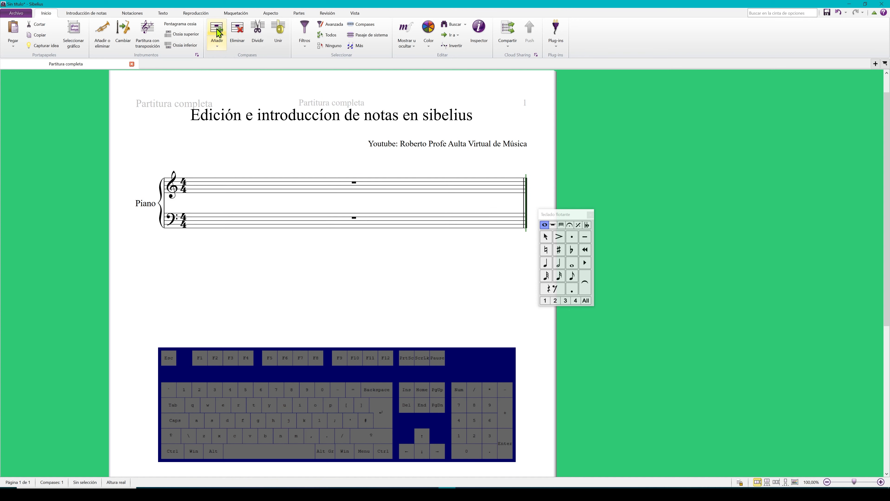
Add twenty empty bars one at a time at the end of the score and remove them again, leaving only the first bar
click(217, 50)
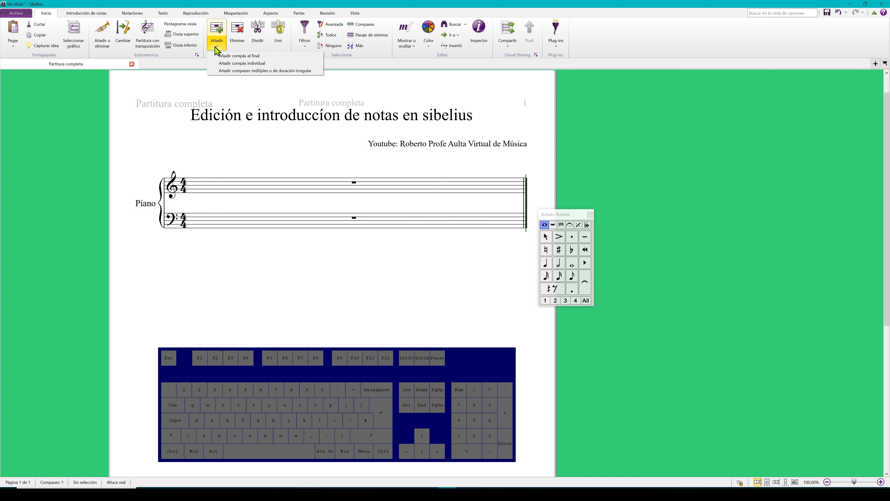
click(219, 136)
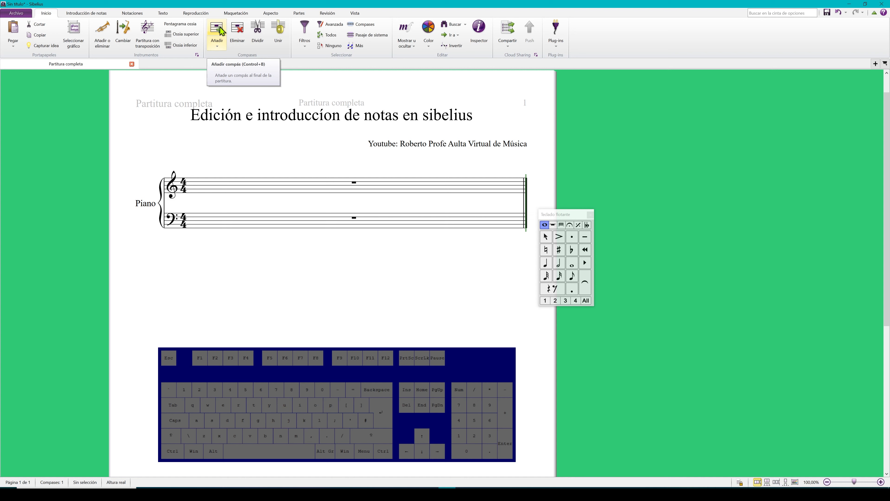
click(251, 189)
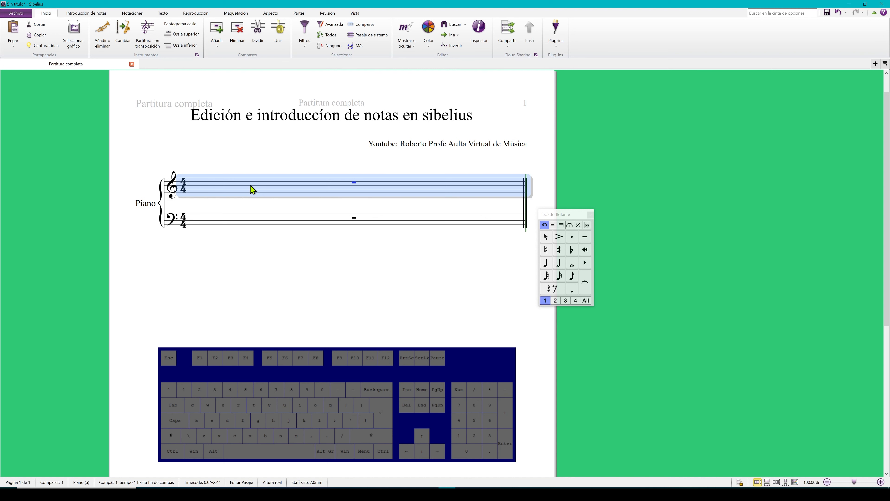
key(ctrl)
key(ctrl+b)
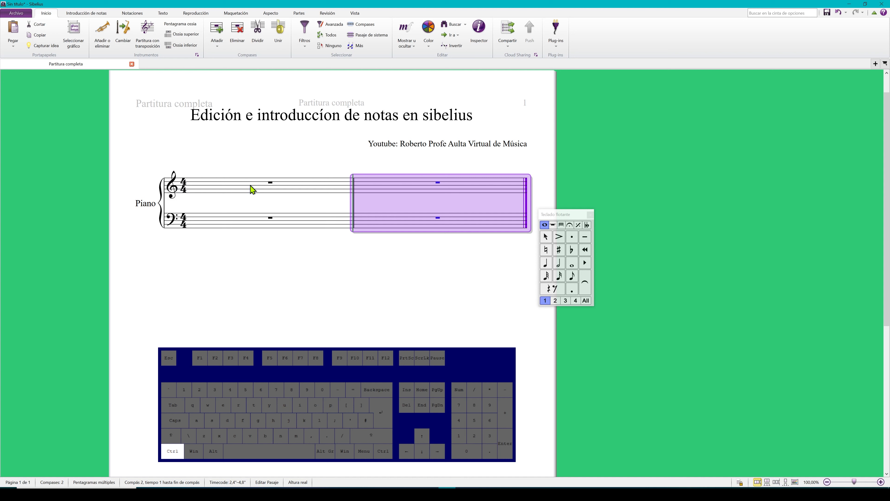
key(ctrl+b)
key(ctrl+b)
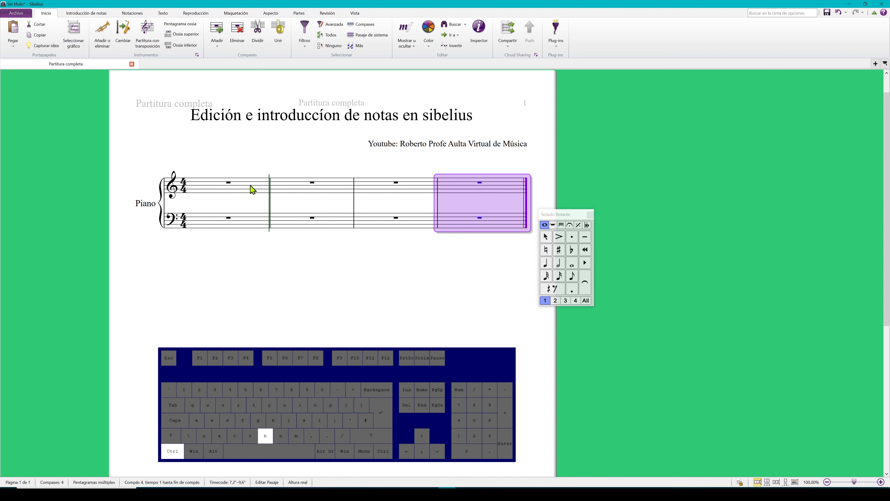
key(ctrl+b)
key(ctrl+b)
key(ctrl+b)
key(ctrl+b)
key(ctrl+b)
key(ctrl+b)
key(ctrl+b)
key(ctrl+b)
key(ctrl+b)
key(ctrl+b)
key(ctrl+b)
key(ctrl+b)
key(ctrl+b)
key(ctrl+b)
key(ctrl+b)
key(ctrl+b)
key(ctrl+b)
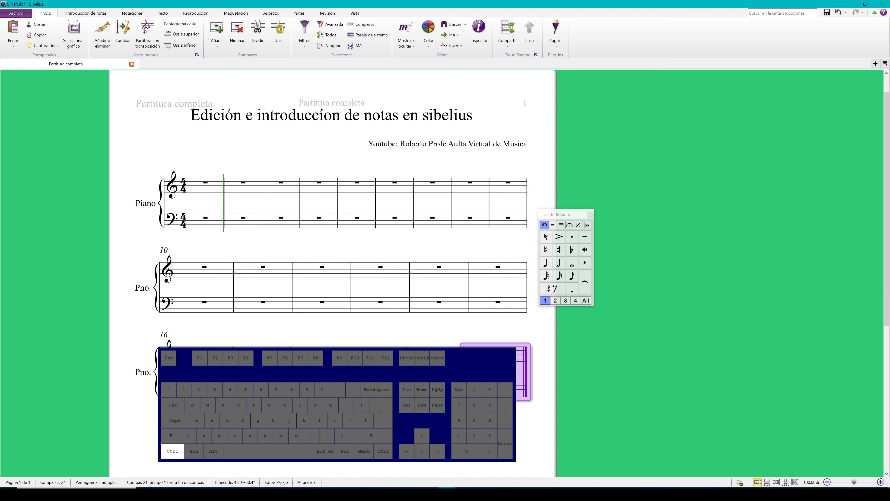
key(ctrl+Delete)
Add four empty bars at the end of the score and clear the selection
key(ctrl+b)
key(ctrl+b)
key(ctrl+b)
key(ctrl+b)
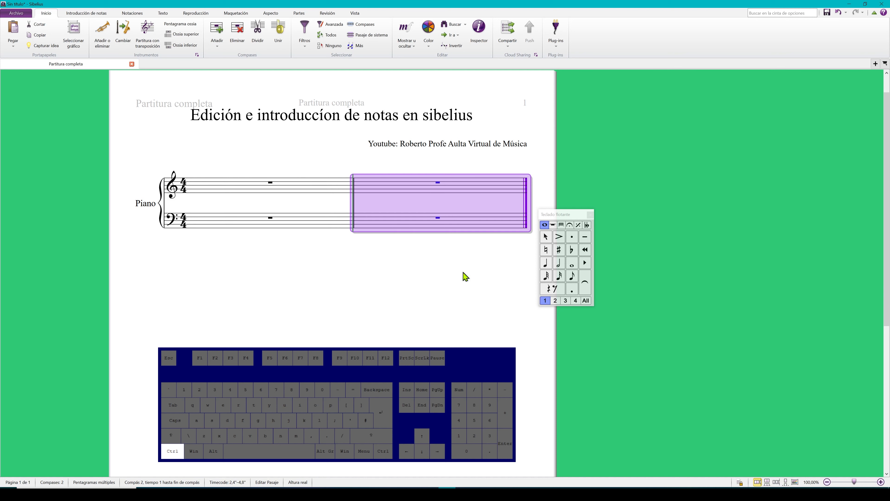
key(Escape)
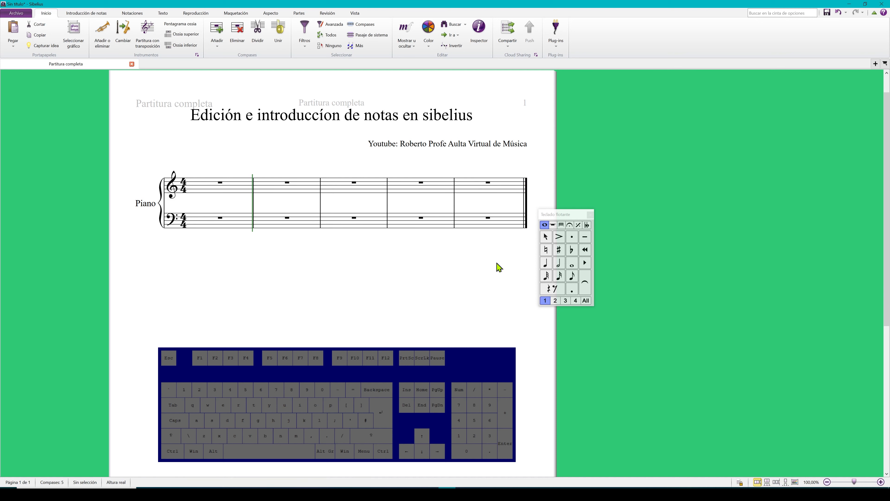
Fill treble bars 1 to 4 with quarter-note C5s, four per bar, and leave note entry
click(199, 184)
key(c)
key(c)
key(c)
key(c)
key(c)
key(c)
key(c)
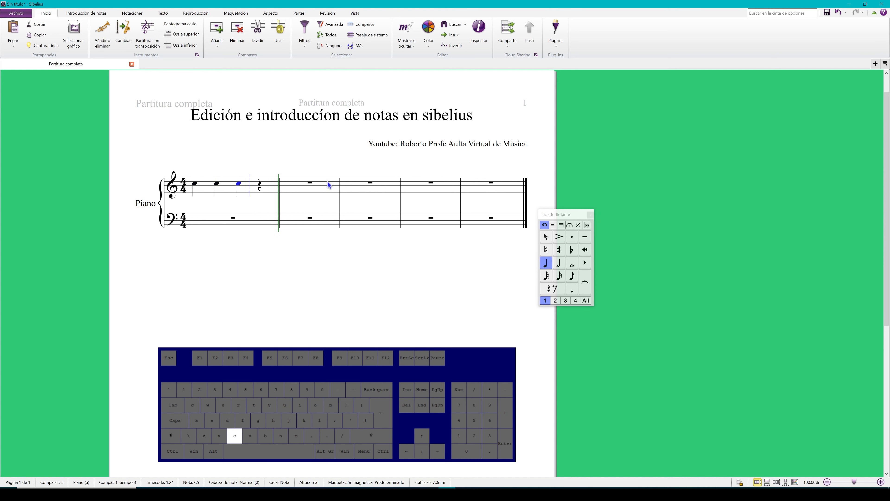
key(c)
key(c)
key(c)
key(c)
key(c)
key(c)
key(c)
key(c)
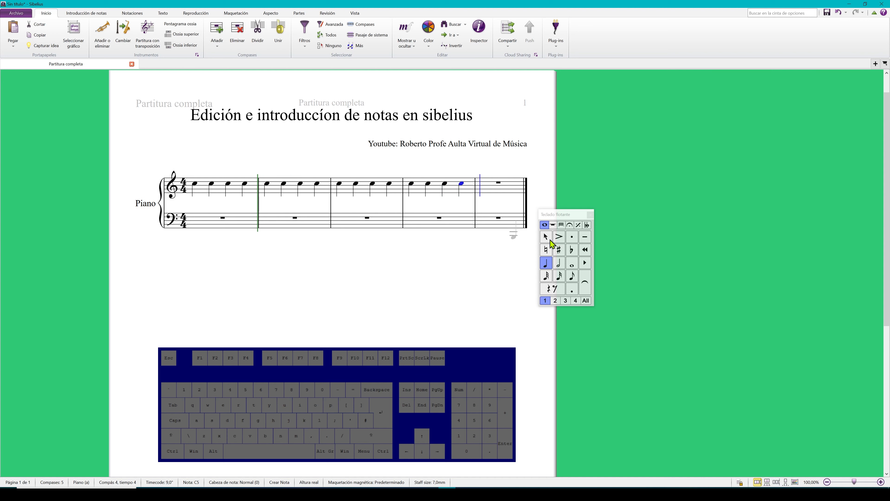
key(Escape)
key(Escape)
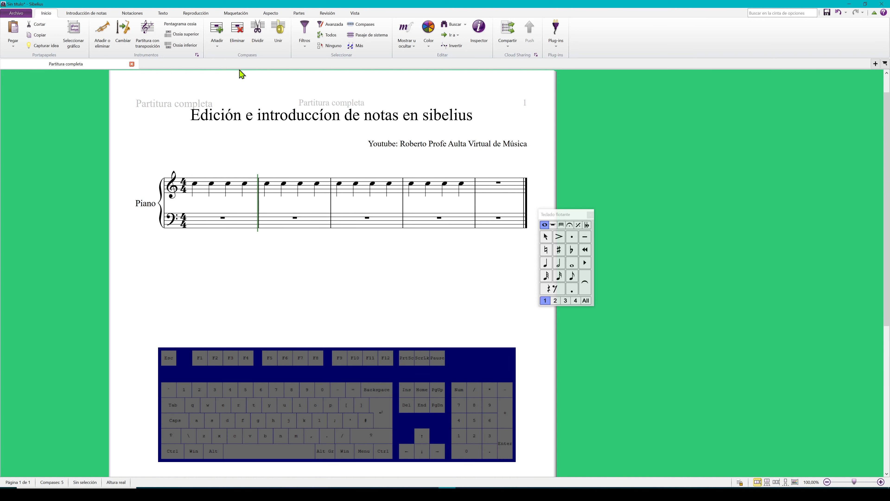
Add one empty bar at the end of the score and clear the selection
click(224, 47)
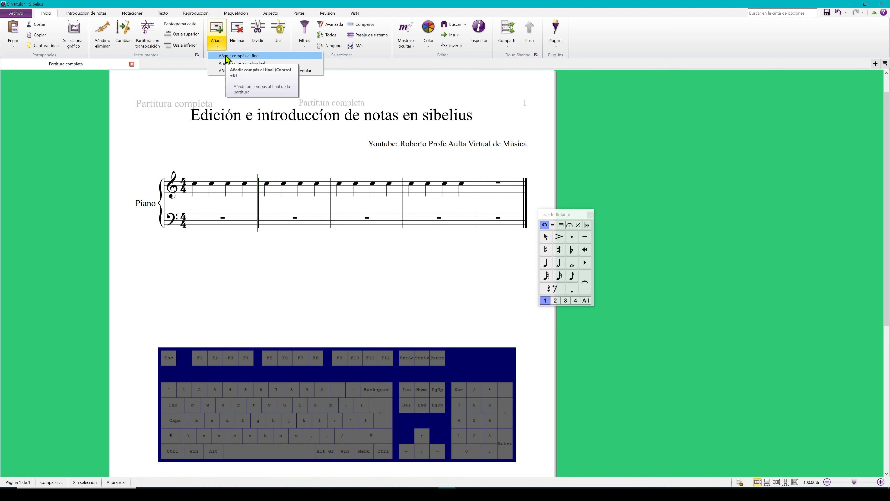
click(226, 56)
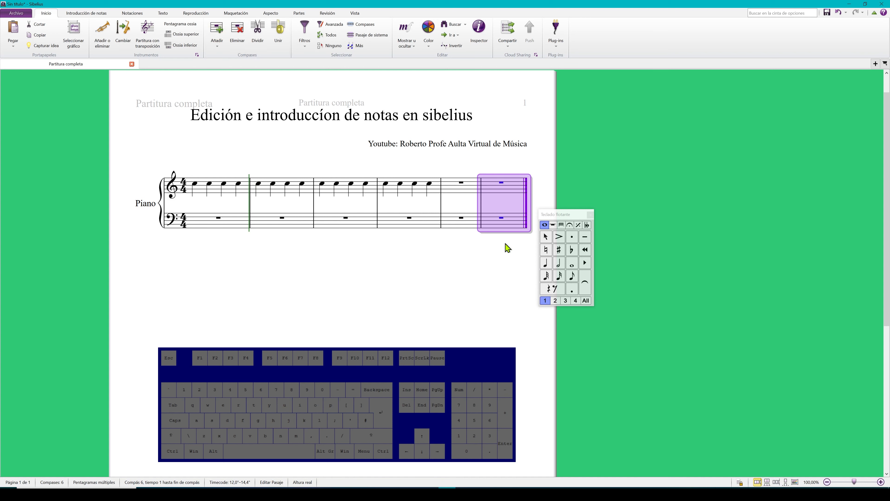
click(217, 37)
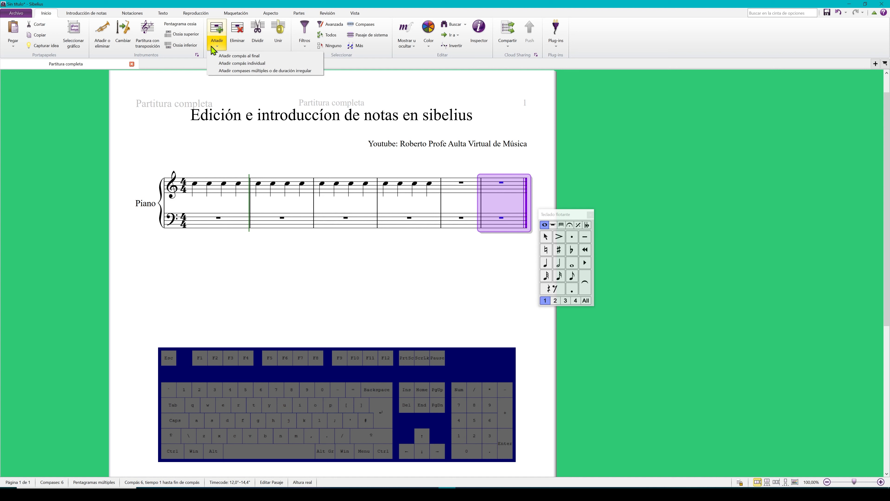
click(287, 293)
Select treble bar 3, insert a single empty bar after it, and undo the insertion
click(332, 191)
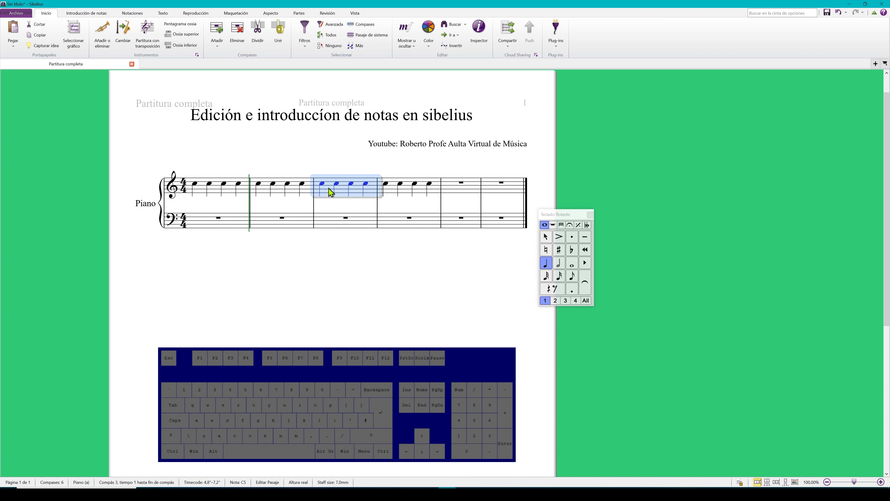
click(224, 46)
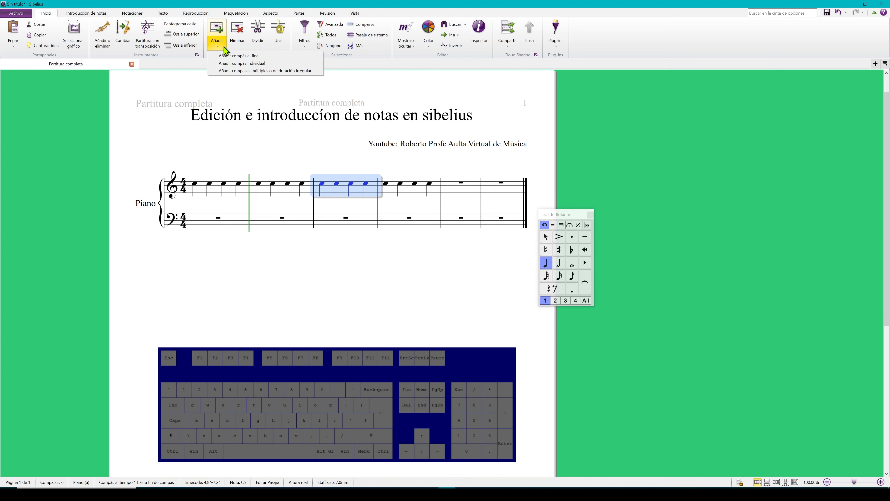
click(239, 63)
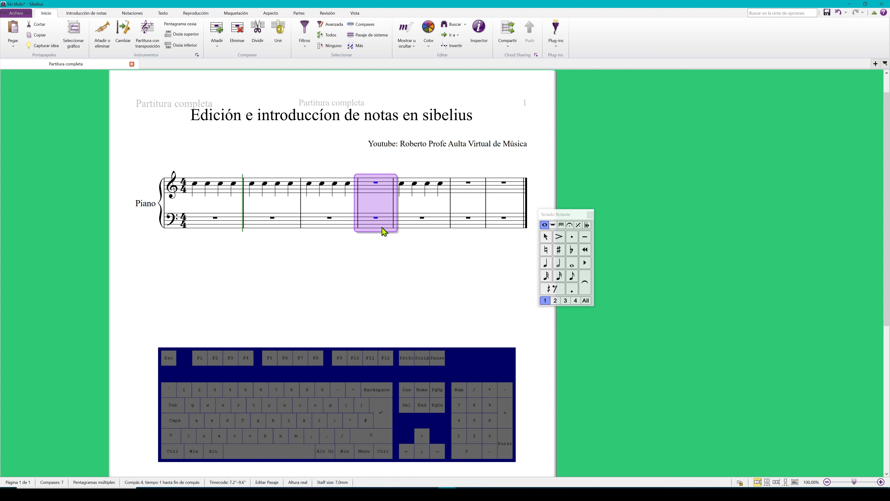
click(370, 253)
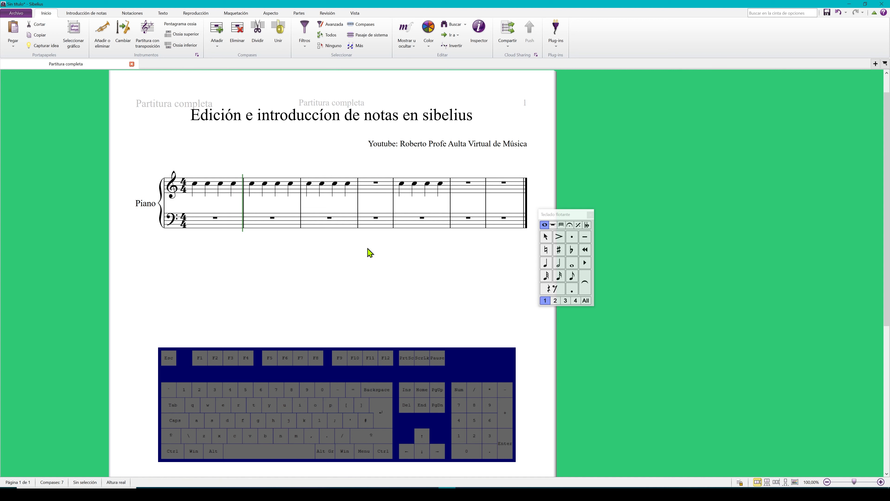
key(ctrl+z)
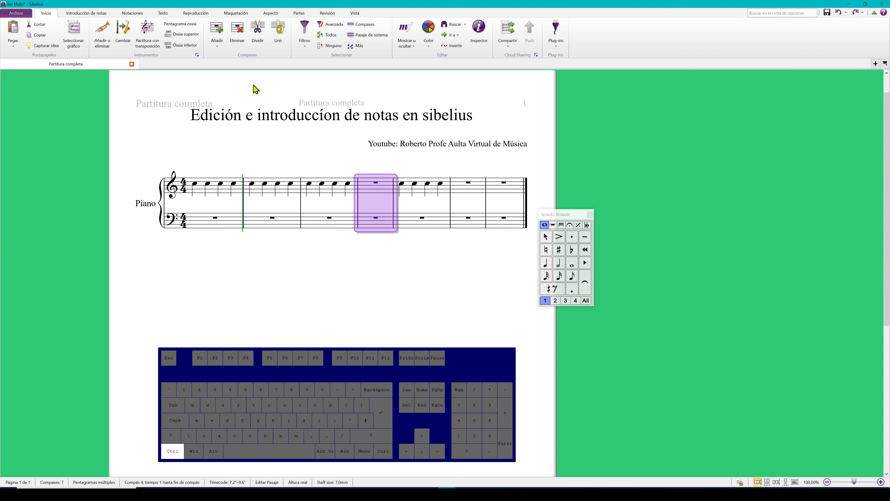
key(ctrl+z)
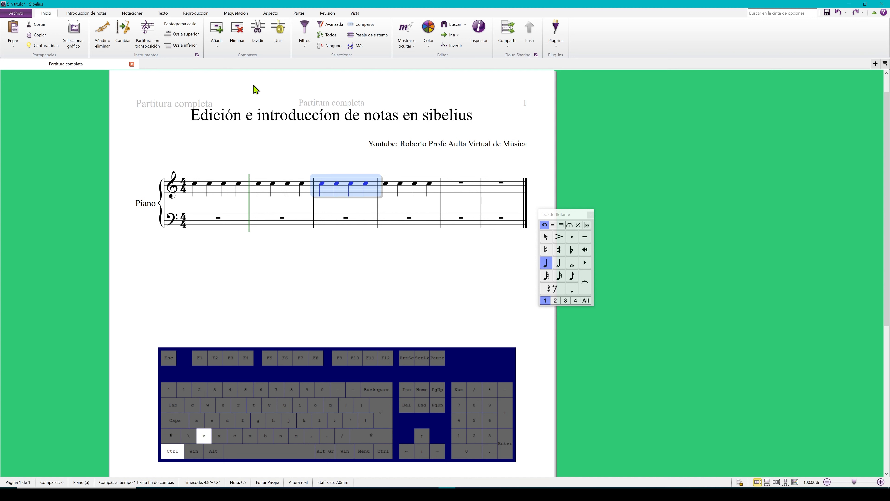
With nothing selected, insert a single empty bar right after bar 2 and undo the insertion
click(219, 50)
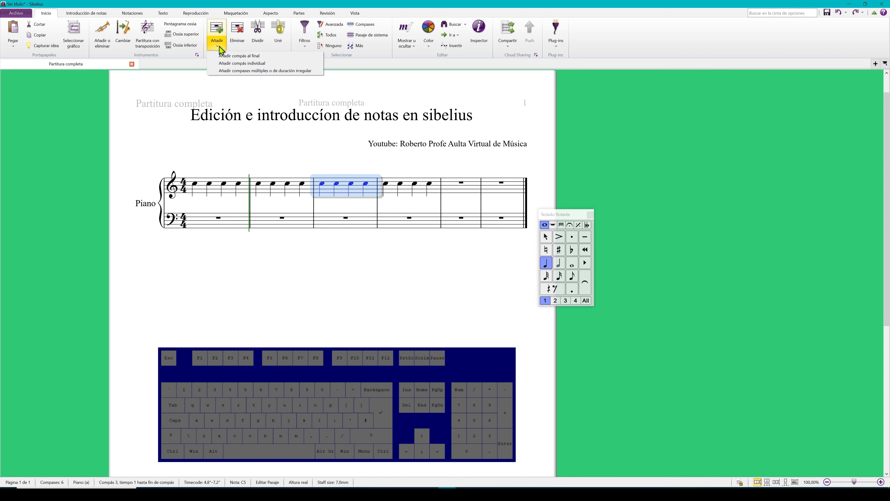
click(350, 282)
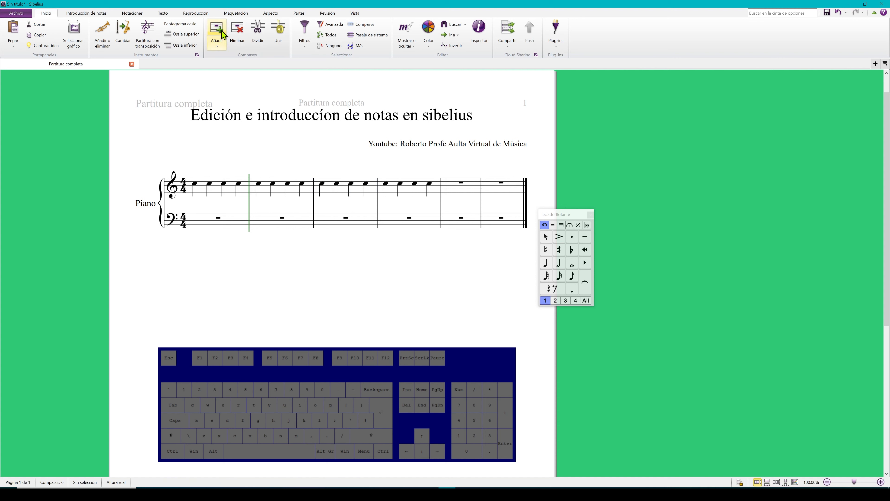
click(217, 44)
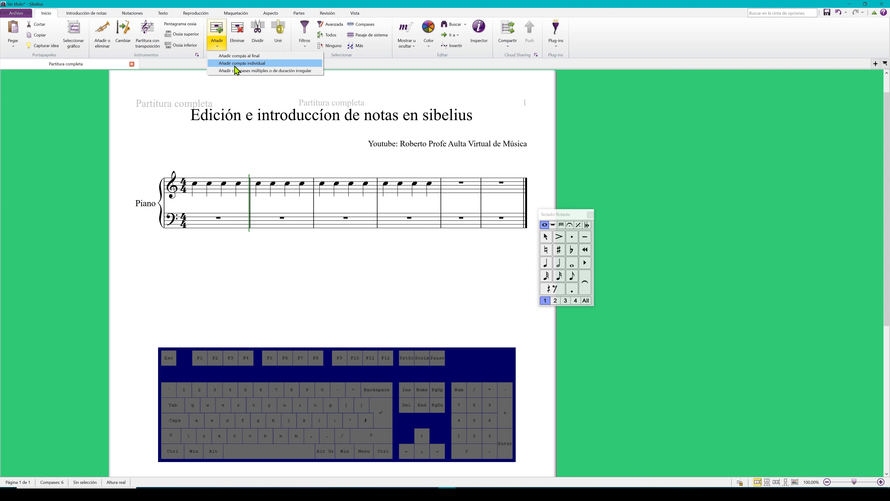
click(234, 65)
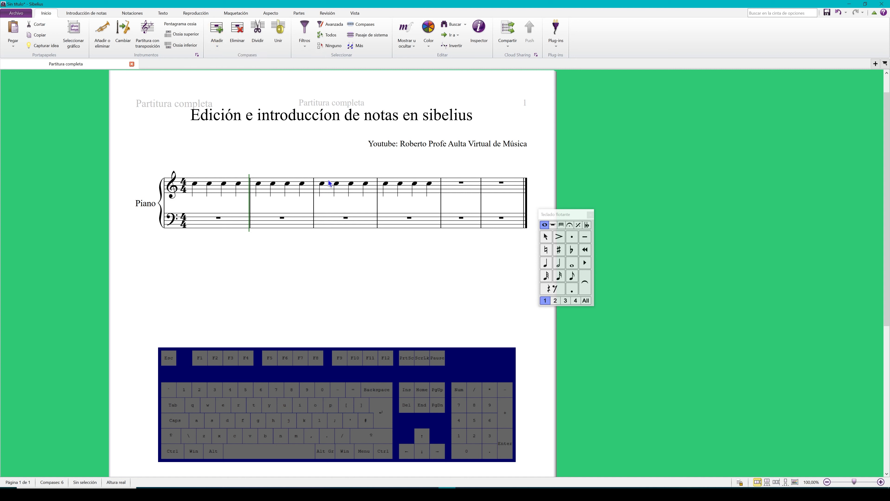
click(306, 191)
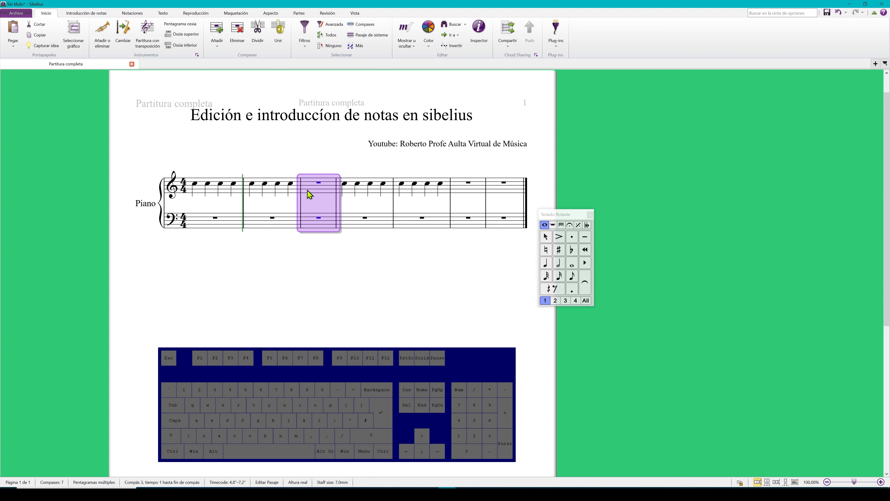
key(ctrl+z)
Append one more empty bar as bar 7 at the end of the score and deselect it
click(222, 42)
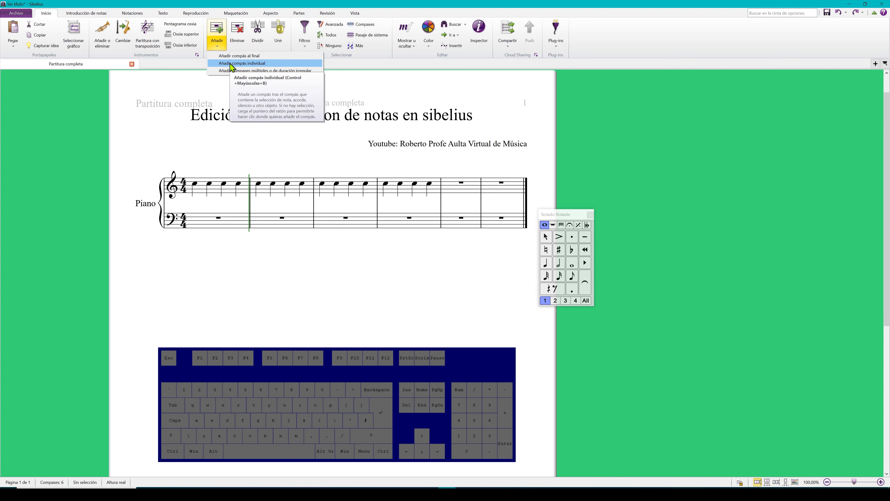
click(233, 63)
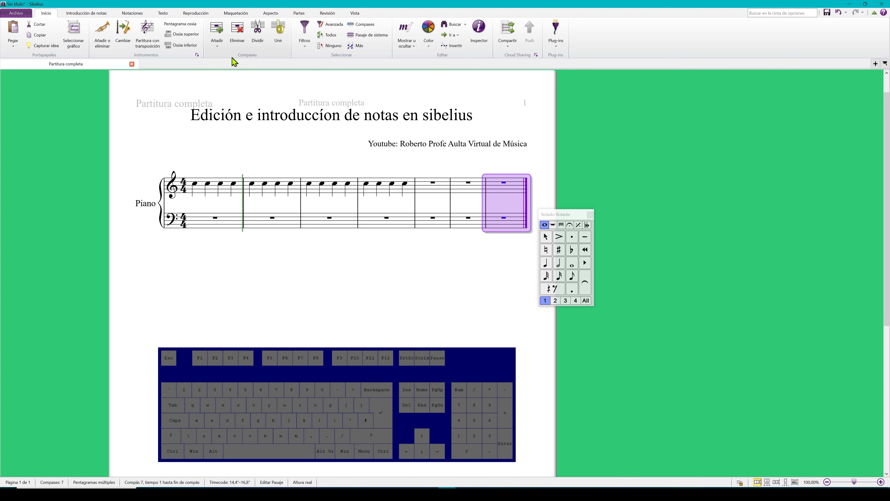
click(334, 299)
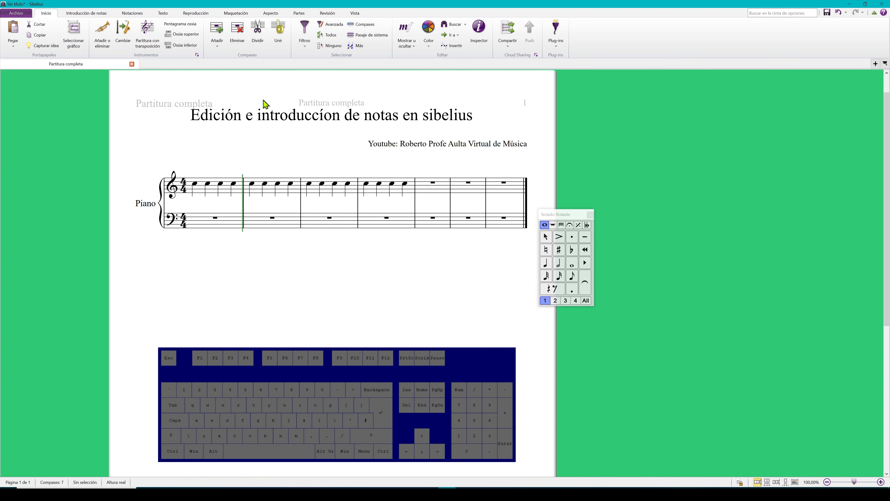
Add an eighth empty bar at the end of the score and undo that addition
click(220, 43)
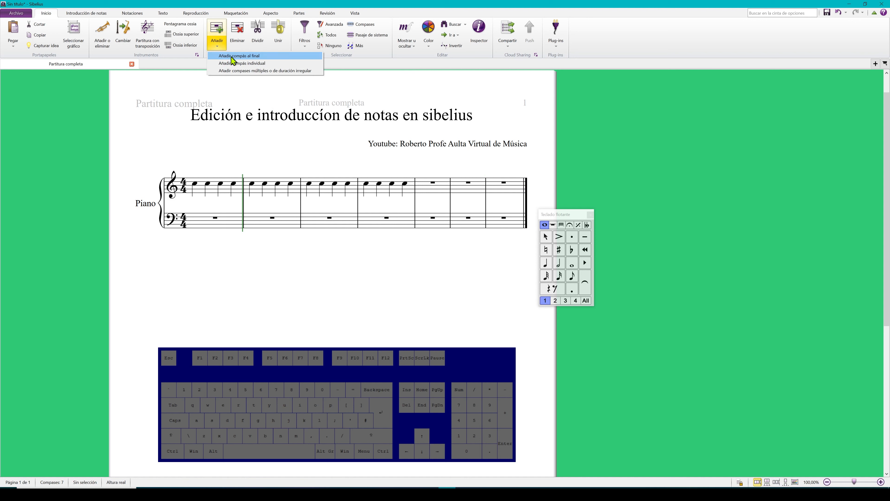
click(233, 62)
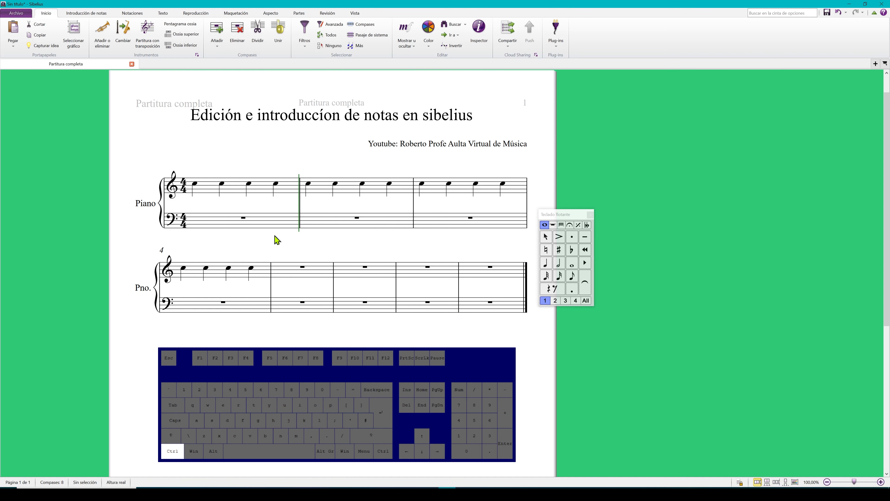
key(ctrl+z)
click(266, 268)
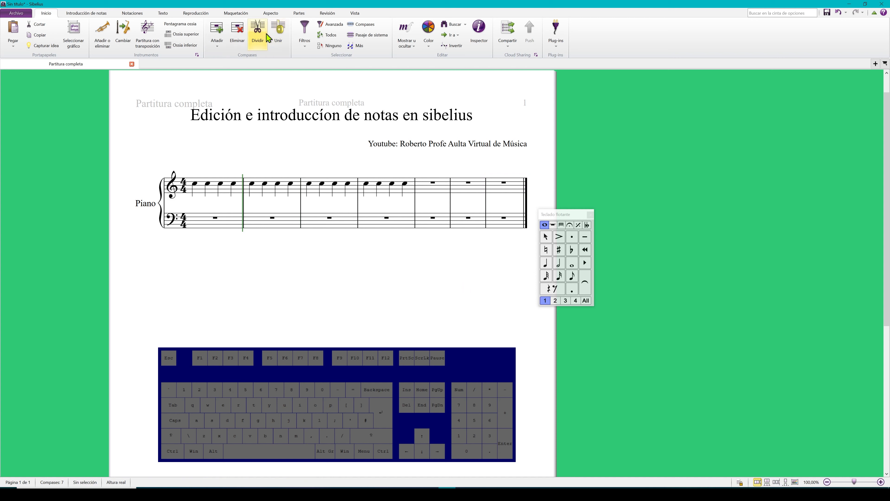
With nothing selected, place a single empty bar right after bar 3 and undo it
click(220, 44)
click(240, 63)
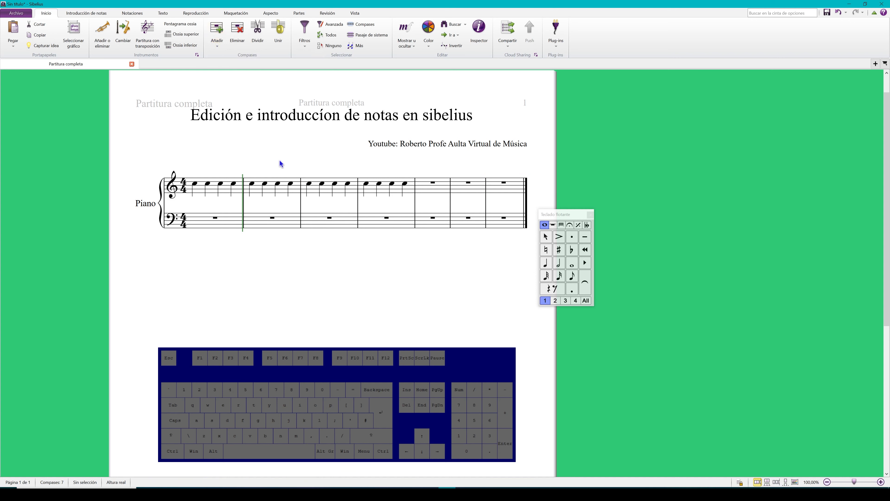
click(350, 191)
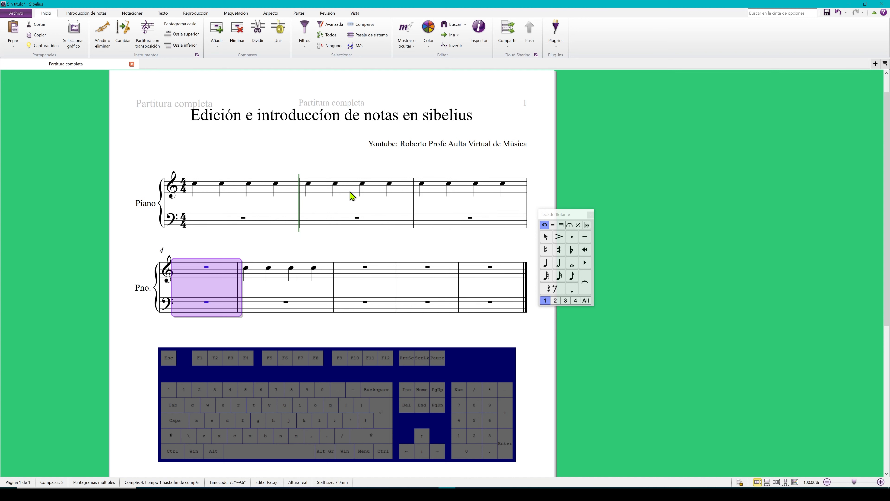
key(ctrl+z)
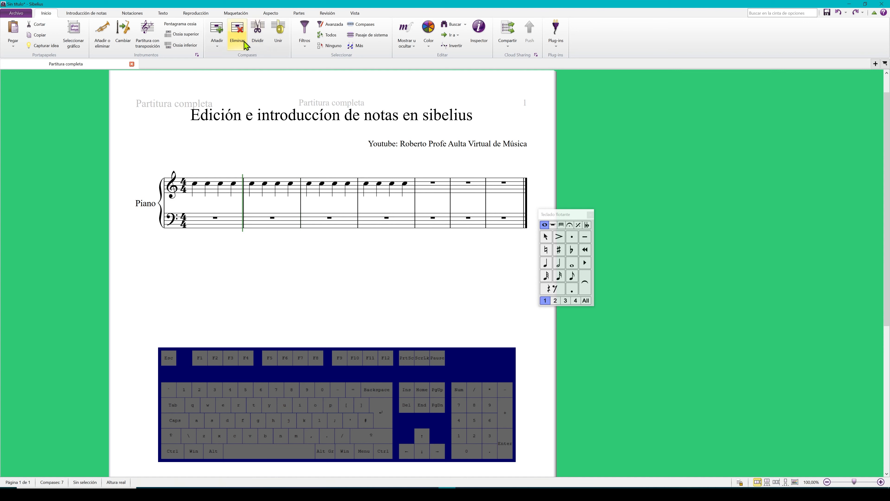
With nothing selected, insert a single empty bar right after bar 1 and delete it again
click(217, 42)
click(242, 63)
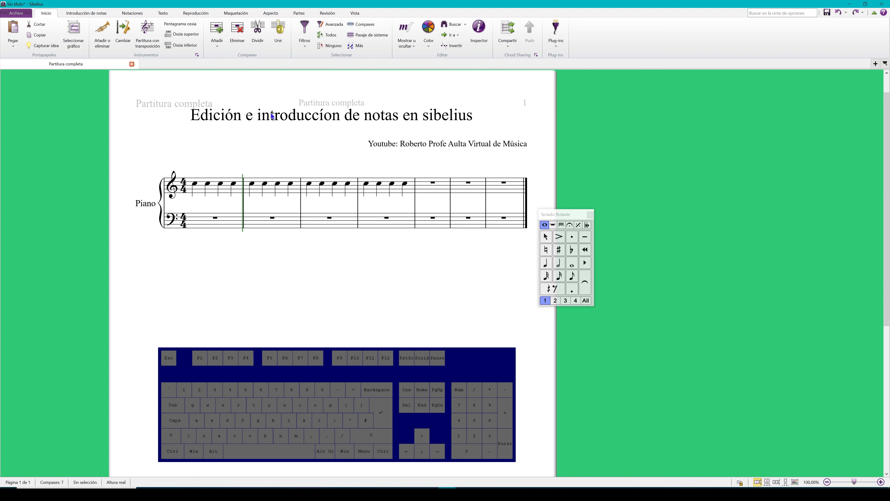
click(259, 191)
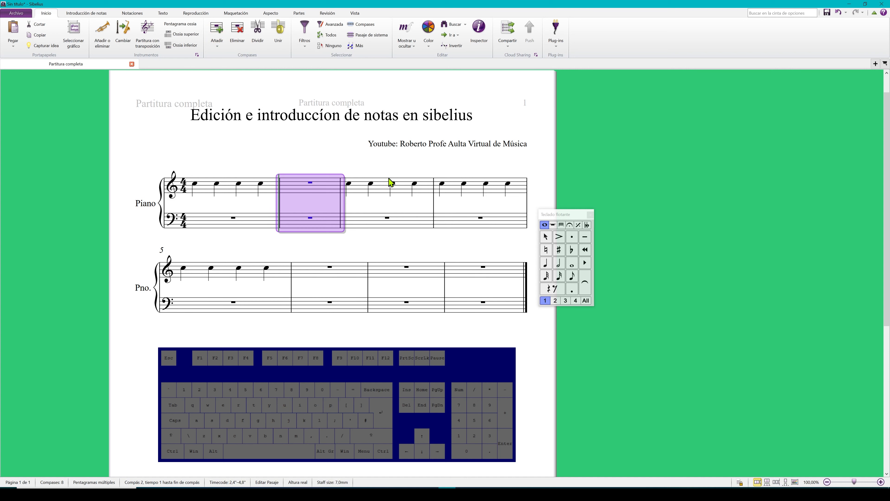
key(ctrl+BackSpace)
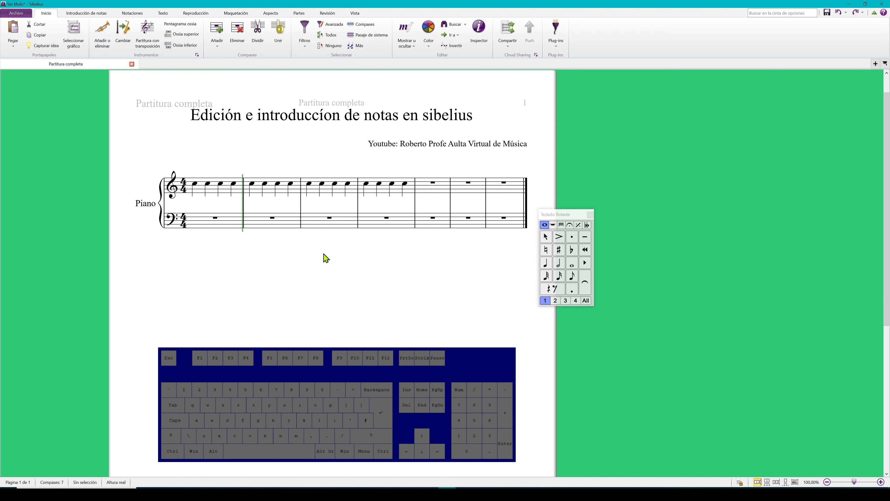
Select bar 2 in the treble staff, insert a single empty bar after it, and delete the inserted bar
click(270, 195)
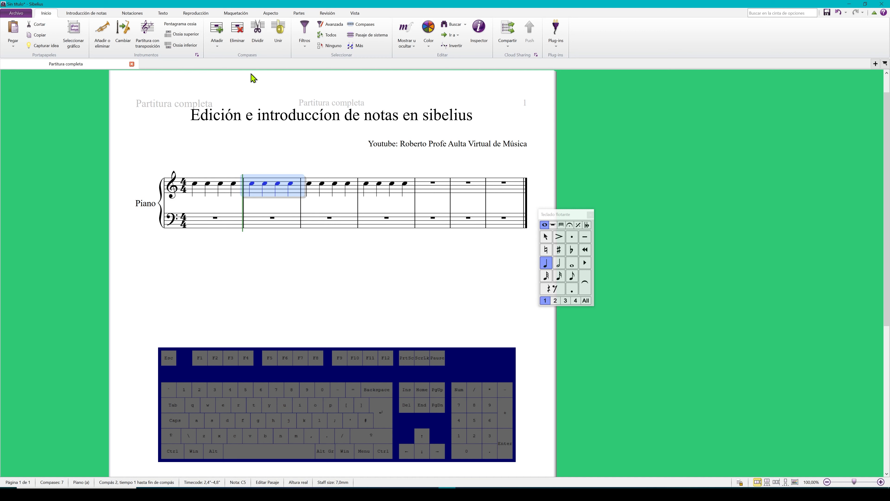
click(217, 45)
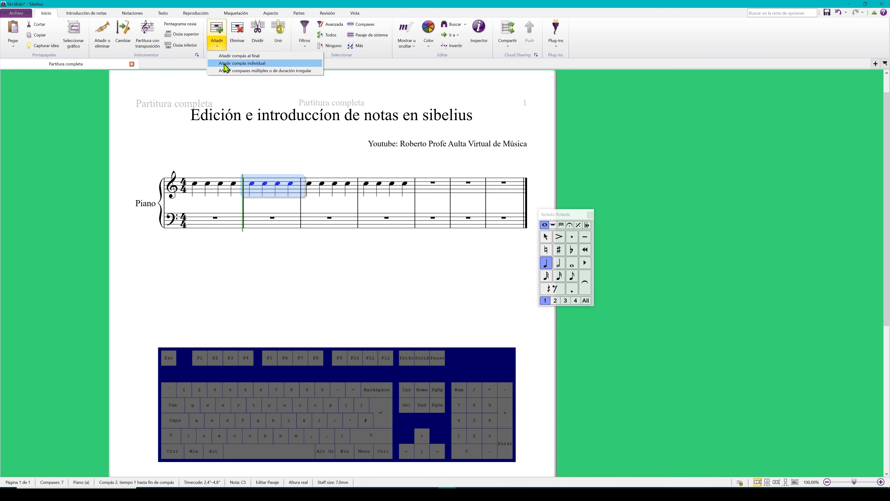
click(225, 64)
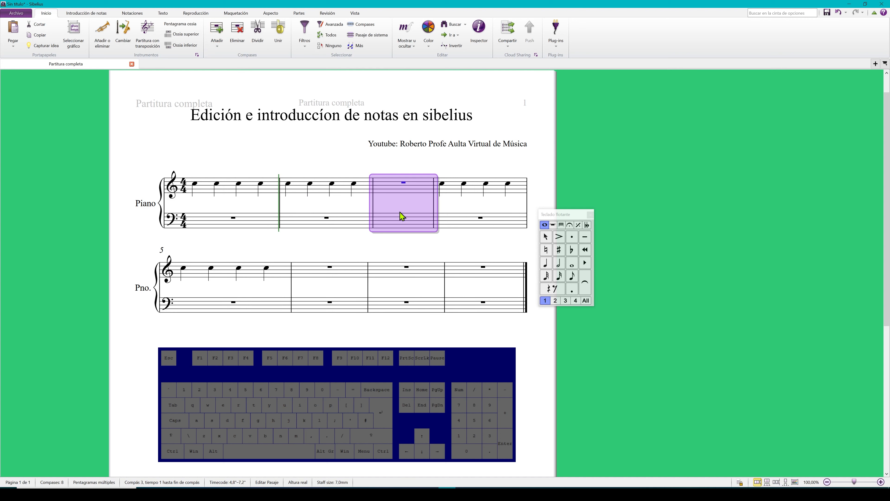
key(ctrl+BackSpace)
click(310, 258)
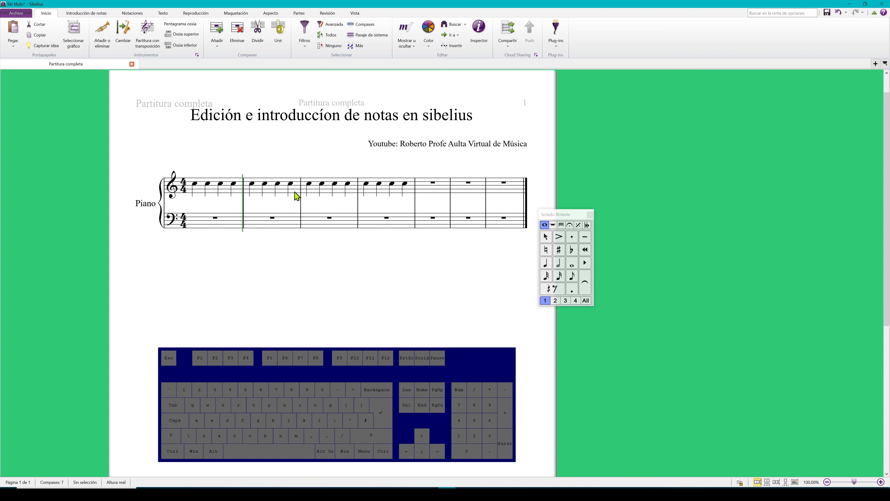
Select bar 3 in the treble staff, insert a single empty bar after it, and undo the insertion
click(217, 43)
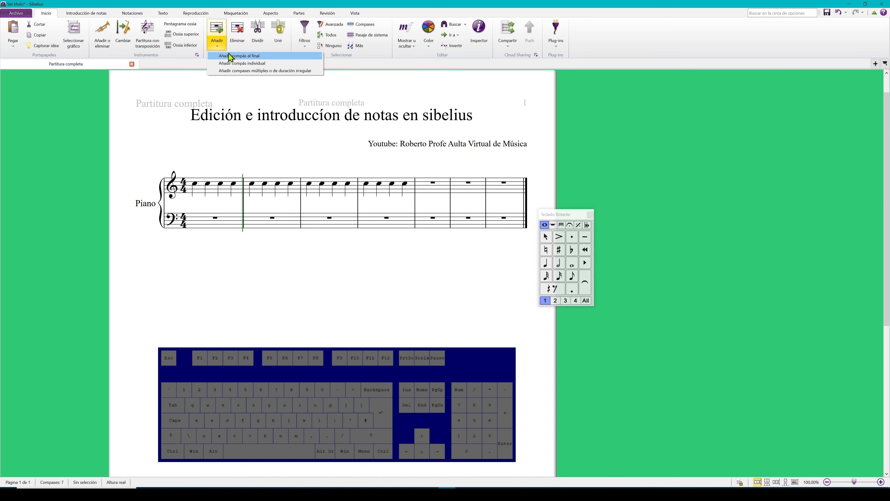
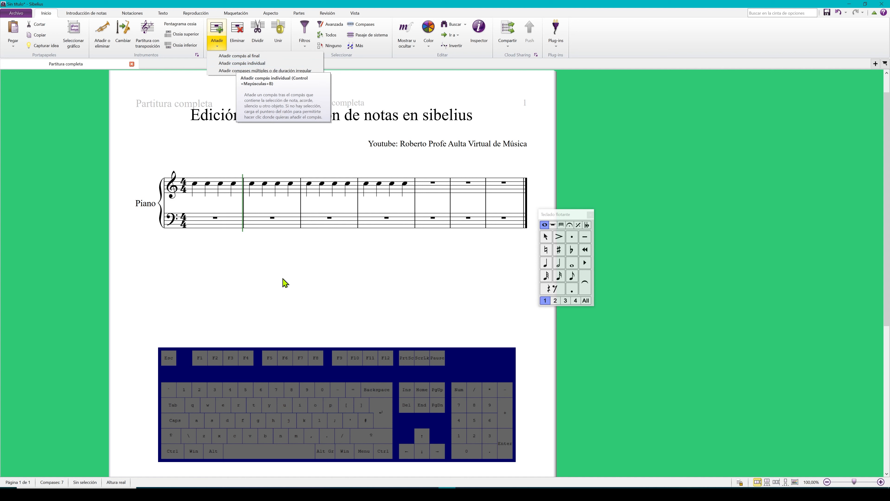
key(ctrl+shift)
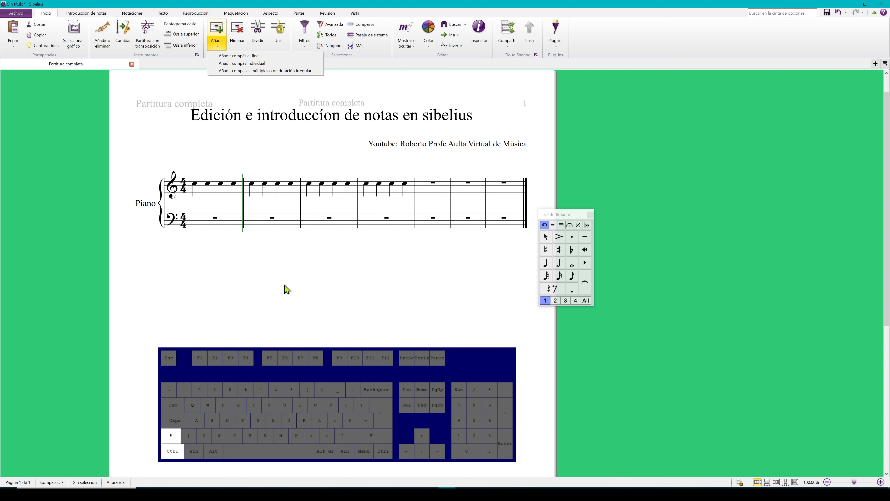
key(ctrl+shift+b)
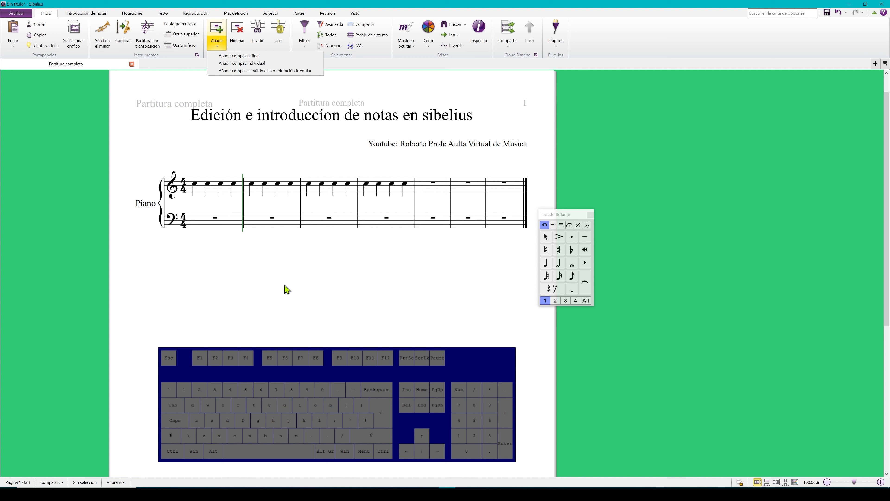
key(ctrl+shift+b)
click(287, 289)
click(319, 193)
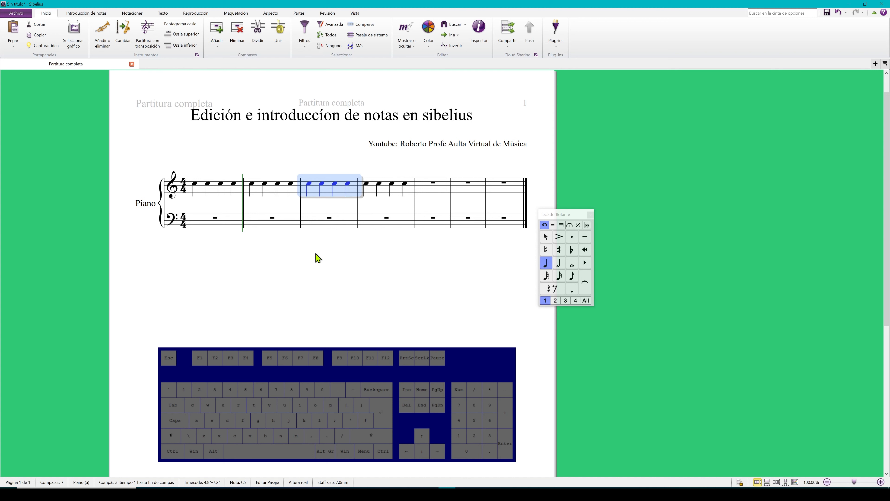
key(ctrl+shift+b)
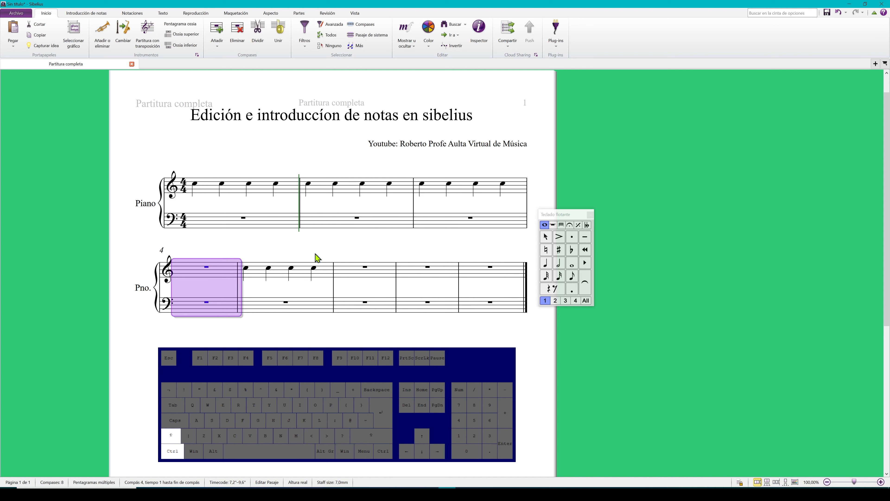
key(ctrl+z)
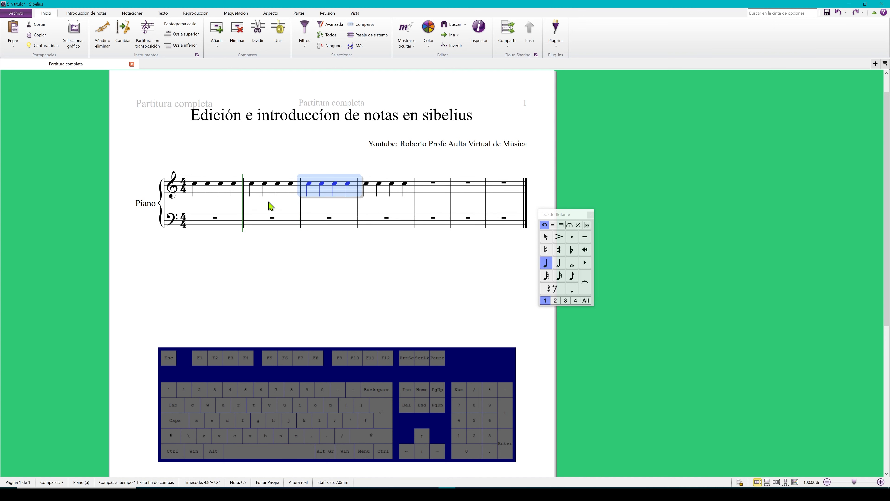
With bar 2 selected in the treble staff, add a single empty bar after it, undo the addition, and clear the selection
click(260, 192)
key(ctrl+shift)
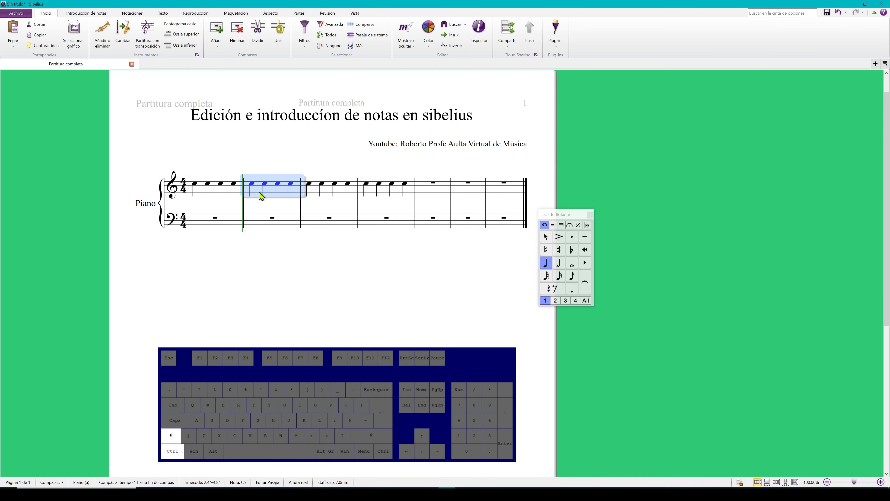
key(ctrl+shift+b)
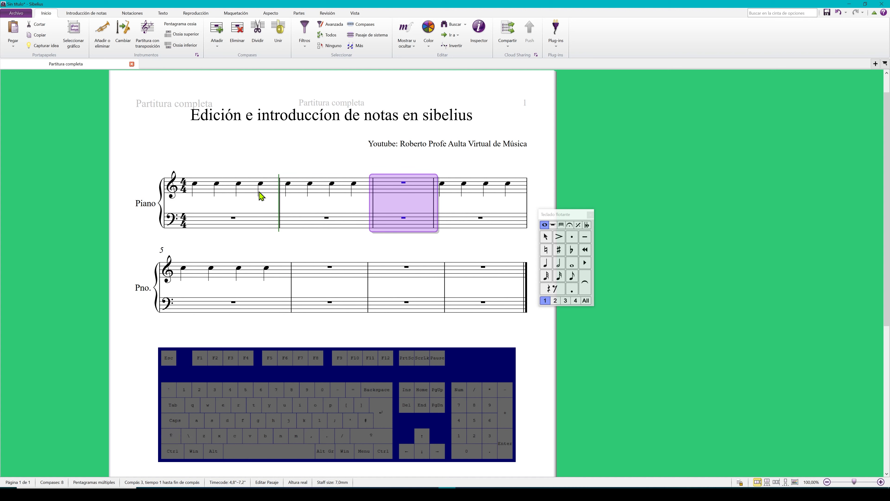
key(ctrl+z)
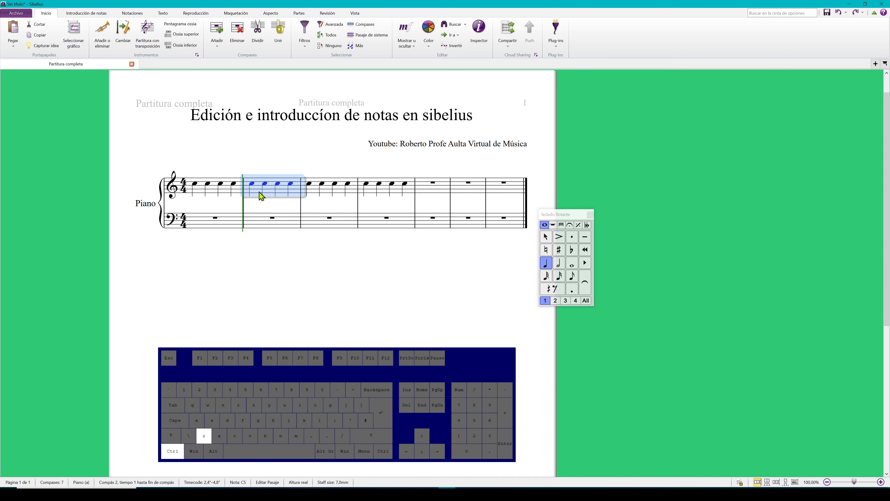
click(274, 271)
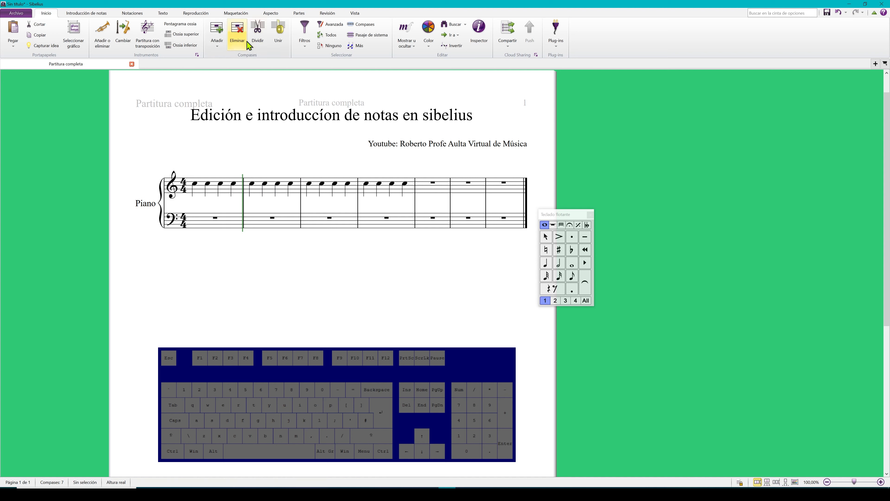
Insert four empty bars of regular time-signature length right after bar 4, and delete them again
click(222, 46)
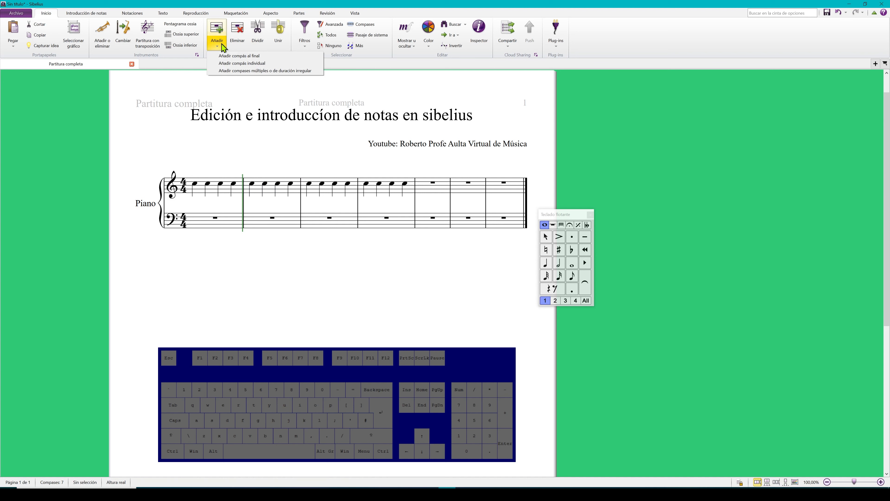
click(236, 71)
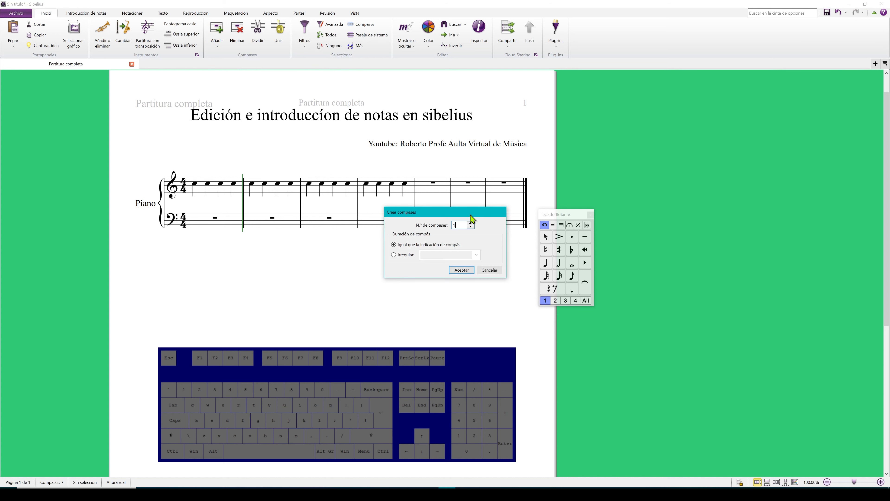
drag(471, 218, 458, 271)
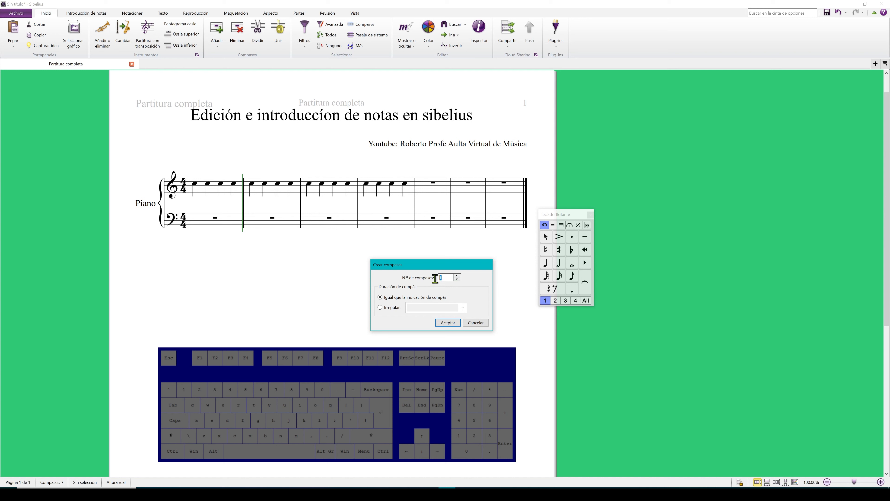
text(4)
click(449, 322)
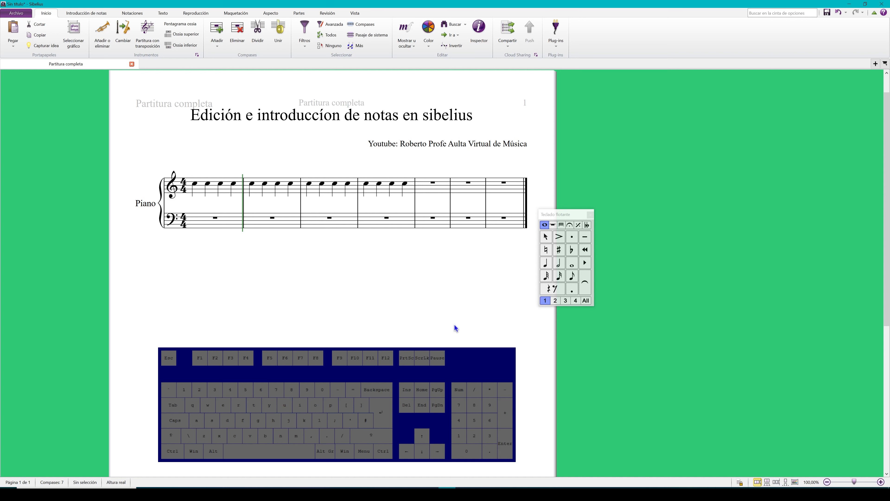
click(423, 188)
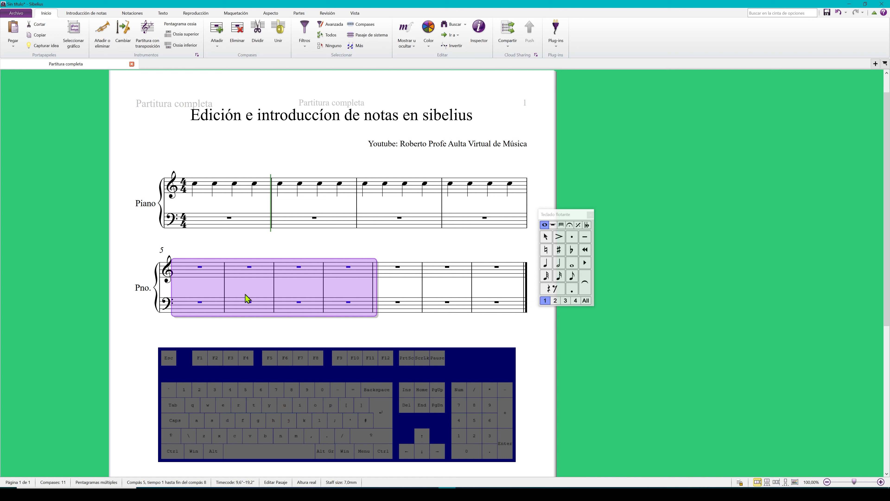
key(ctrl)
key(ctrl+BackSpace)
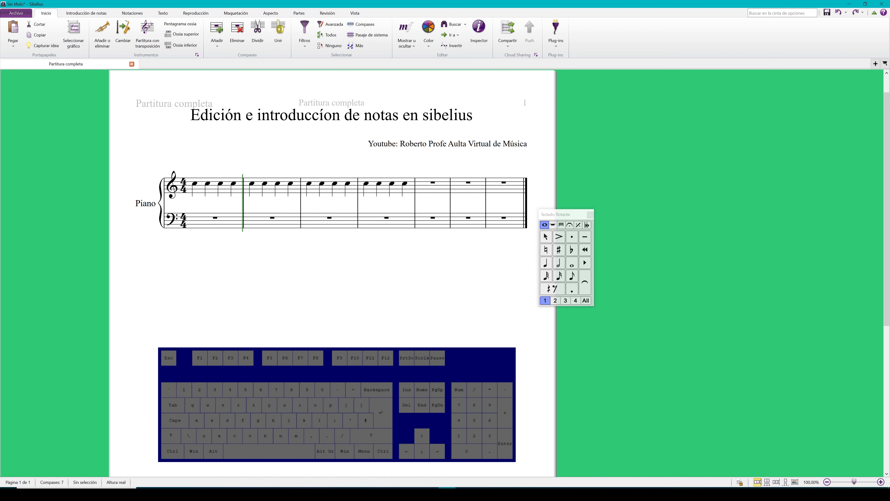
Insert four empty bars of regular length right after bar 2 and undo the insertion
click(218, 45)
click(238, 74)
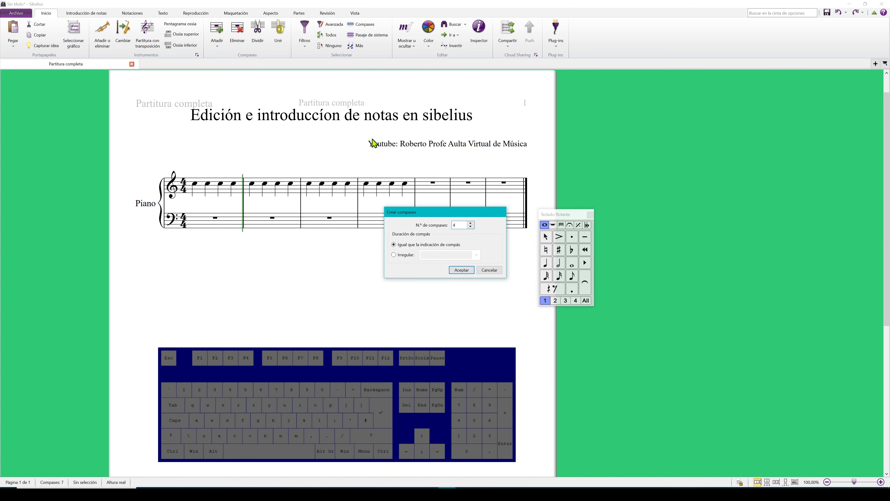
click(462, 270)
click(283, 191)
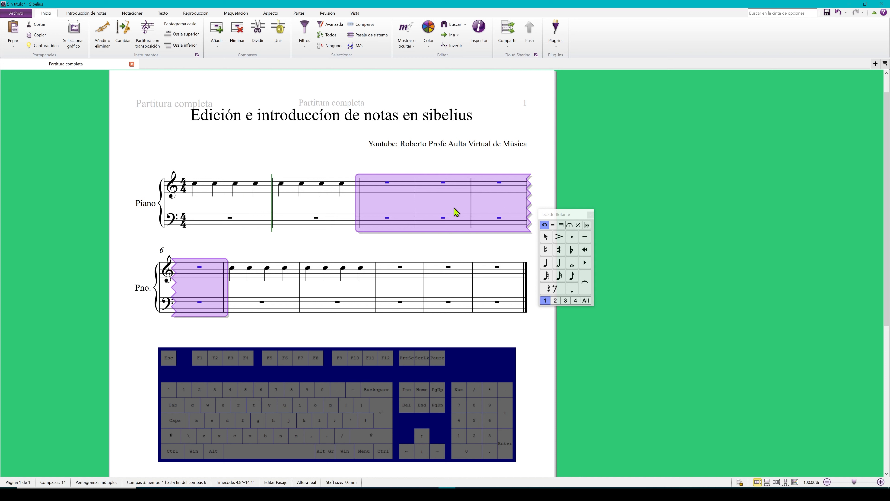
key(ctrl+z)
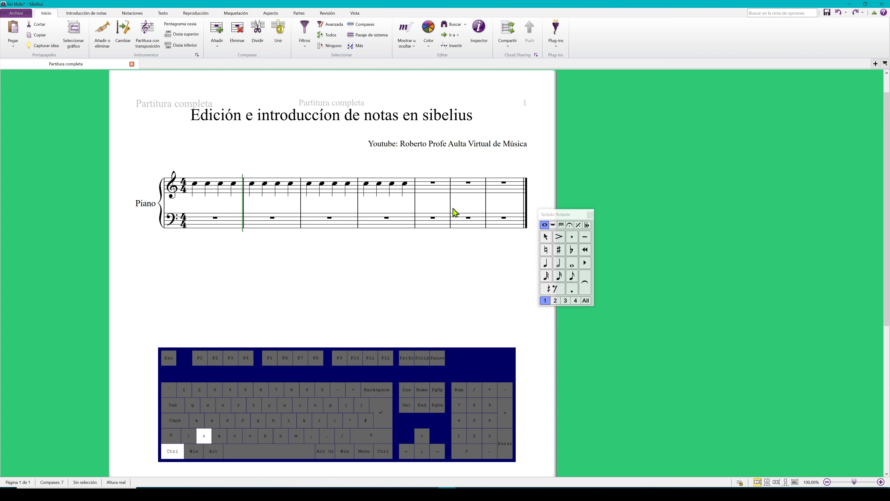
Insert four irregular bars, each one quarter note long, right after bar 4 and deselect them
click(217, 43)
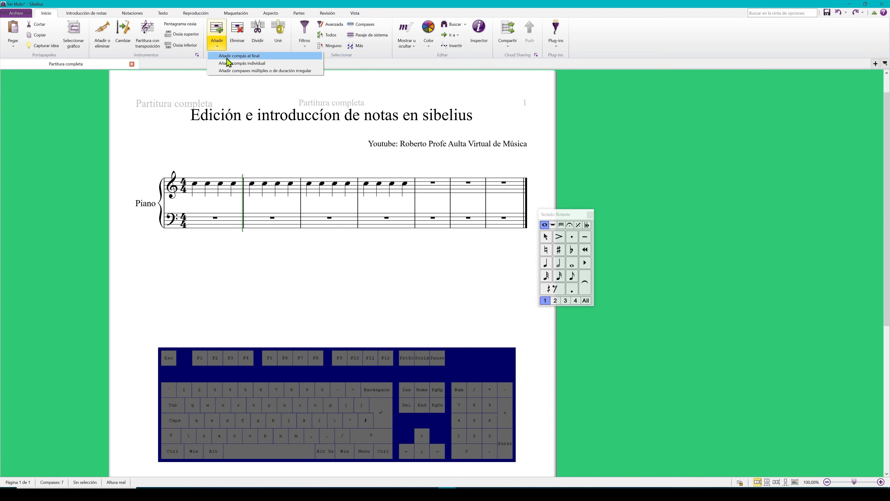
click(235, 71)
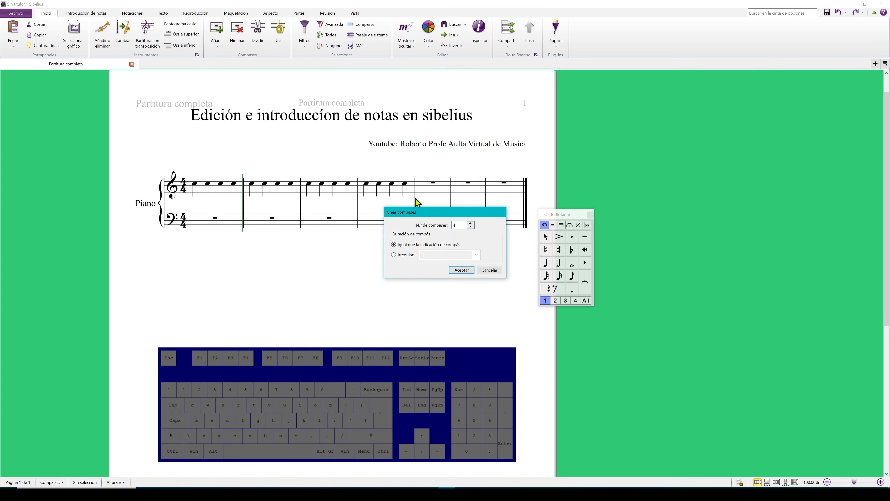
click(394, 256)
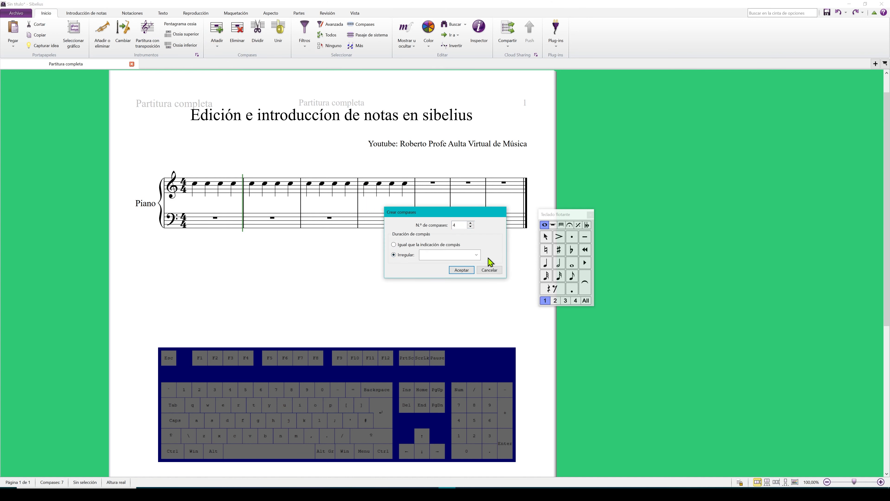
click(477, 255)
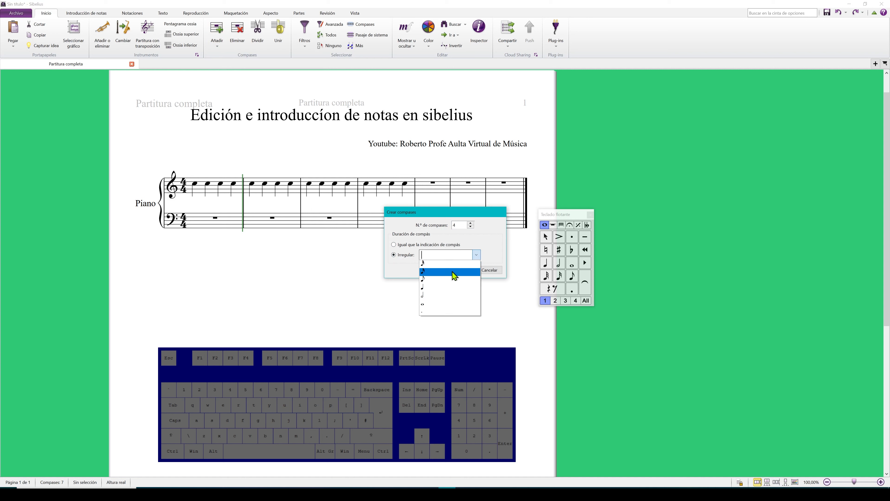
click(452, 288)
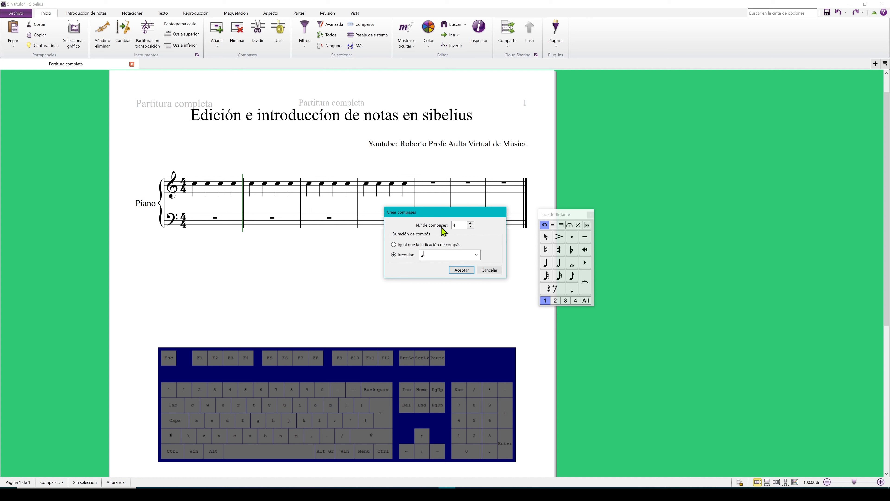
click(460, 272)
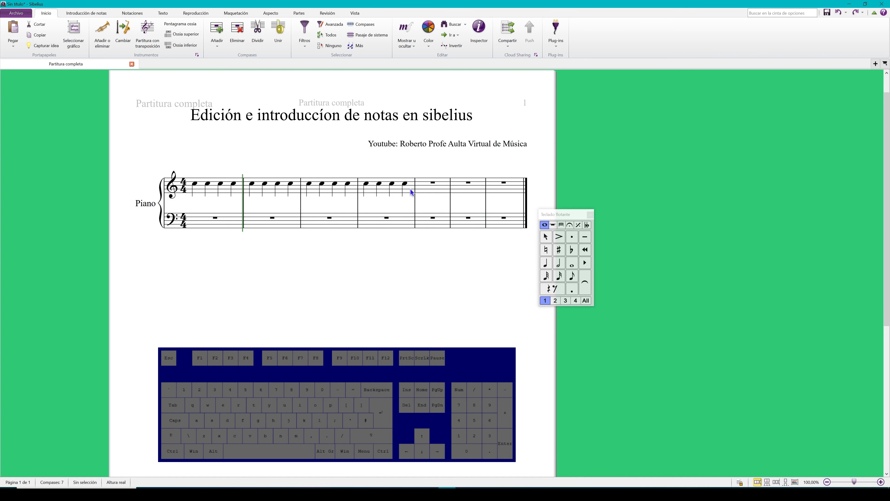
click(422, 189)
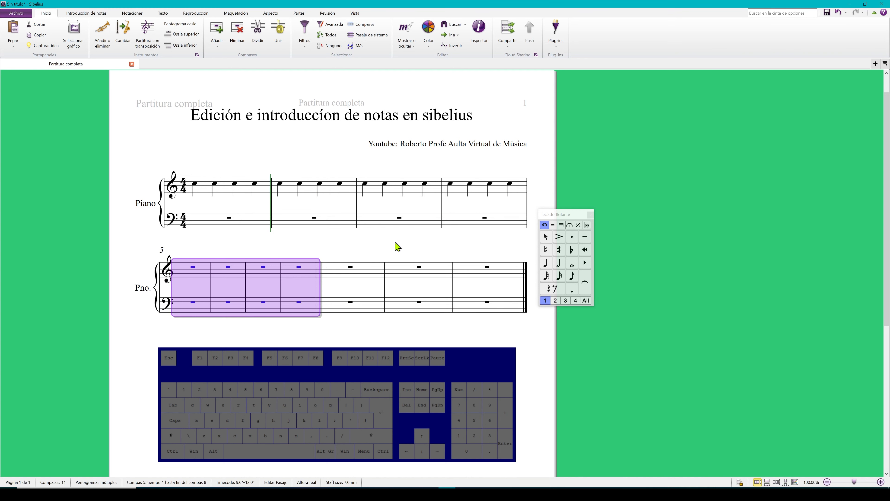
key(Escape)
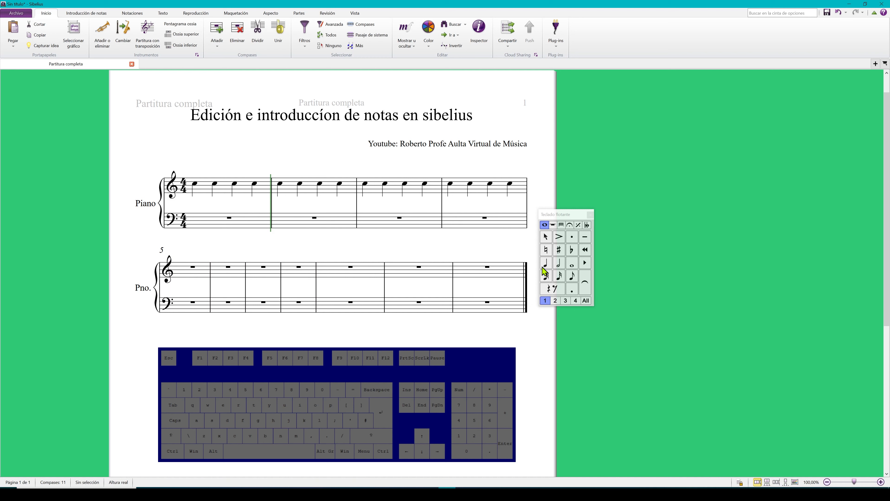
Enter a quarter-note B4 in the treble staff of bar 5, select that bar, and undo the entry
click(546, 263)
click(199, 271)
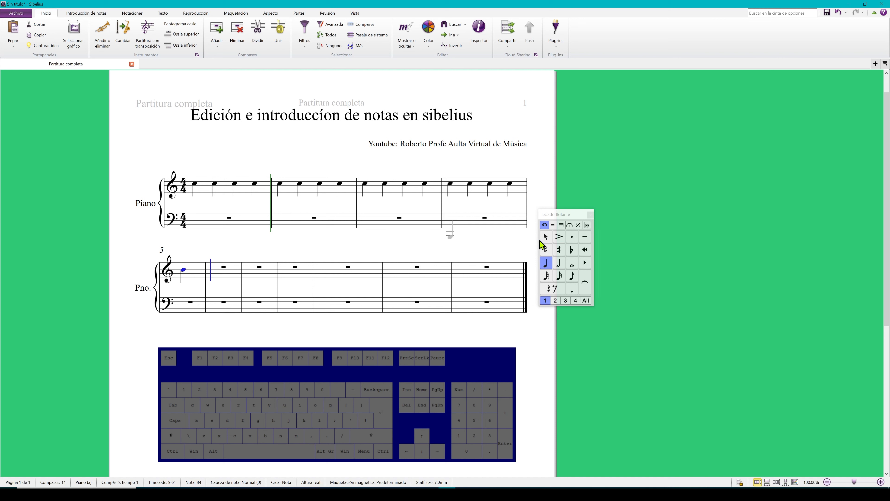
key(Escape)
click(203, 272)
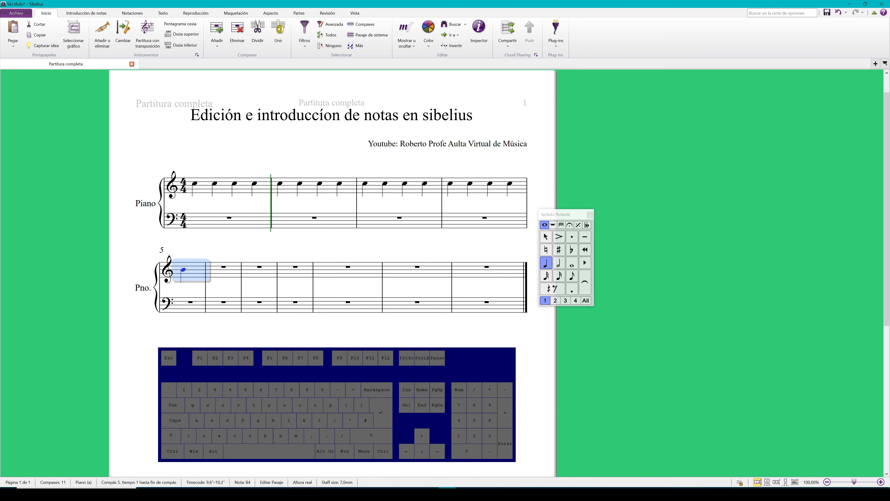
key(ctrl+z)
key(ctrl+z)
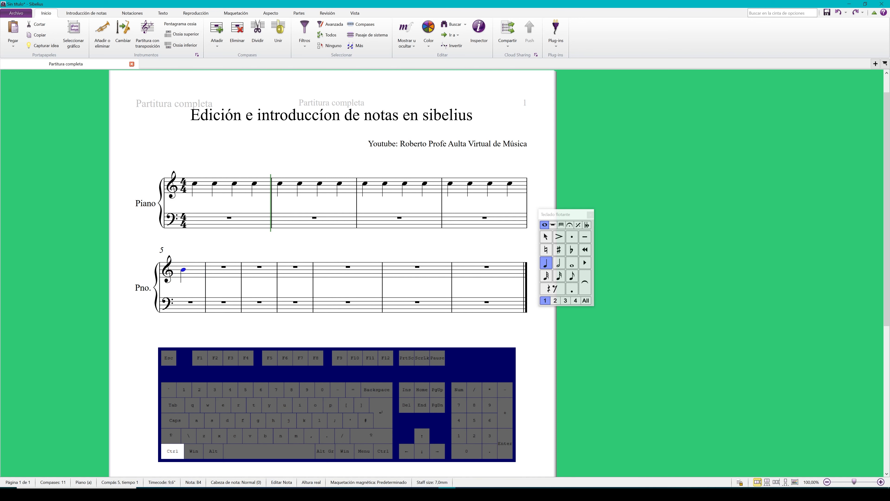
key(ctrl+z)
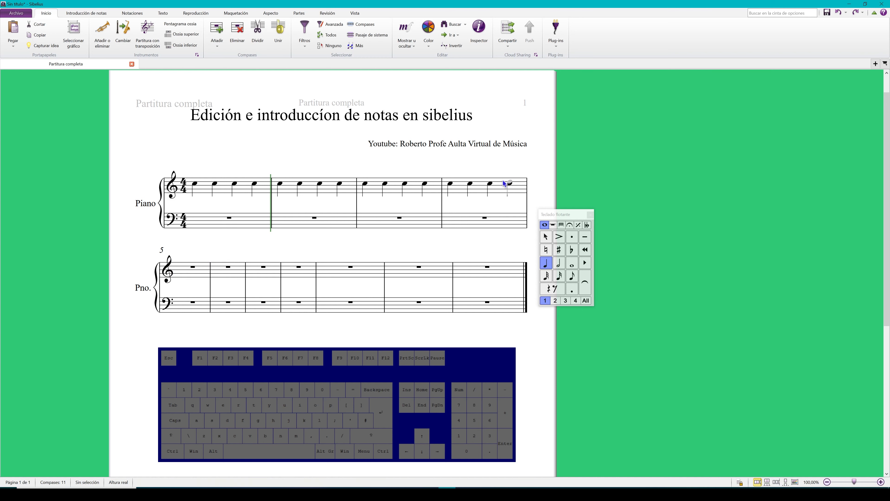
key(Escape)
Insert four irregular bars, each one half note long, right after bar 2 and undo the insertion
click(217, 41)
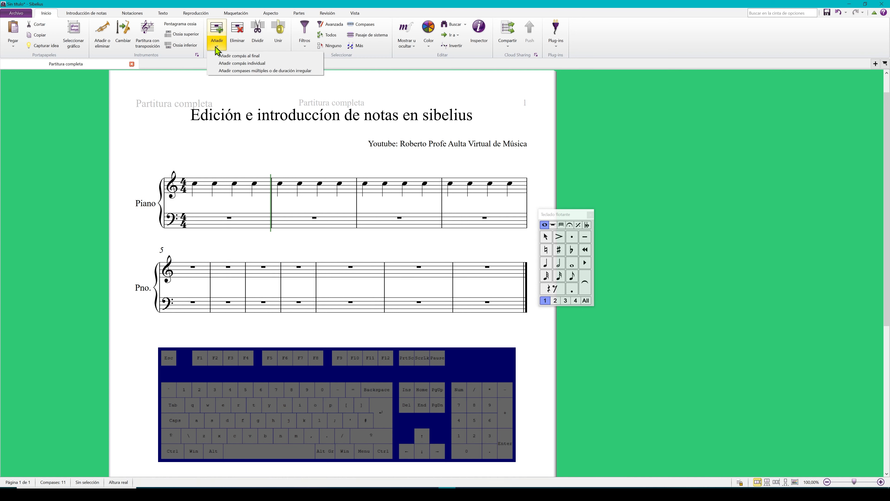
click(233, 71)
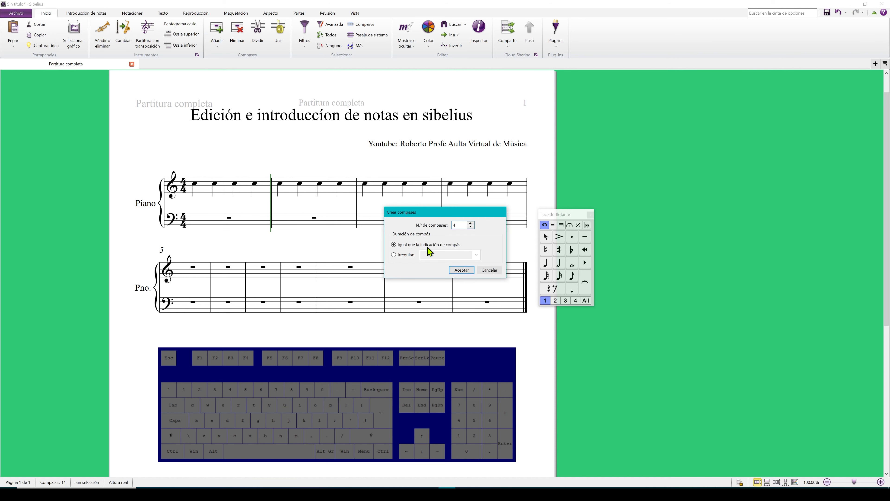
click(394, 254)
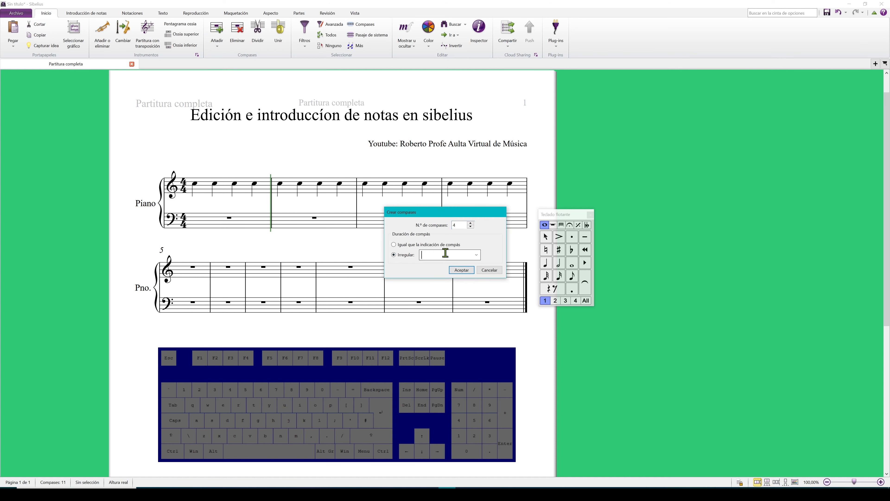
click(476, 255)
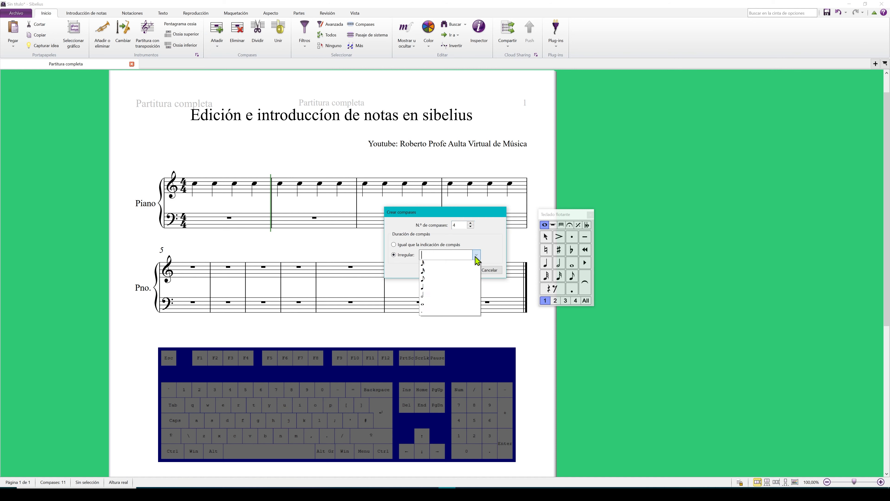
click(447, 295)
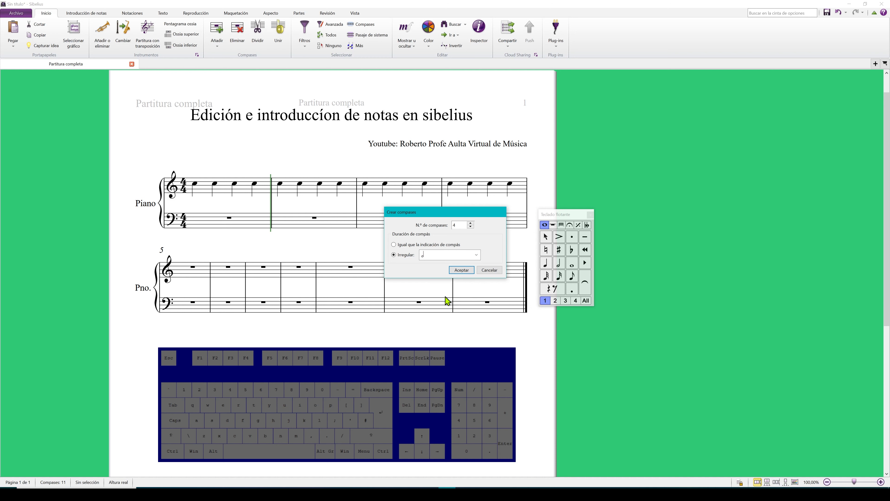
click(461, 270)
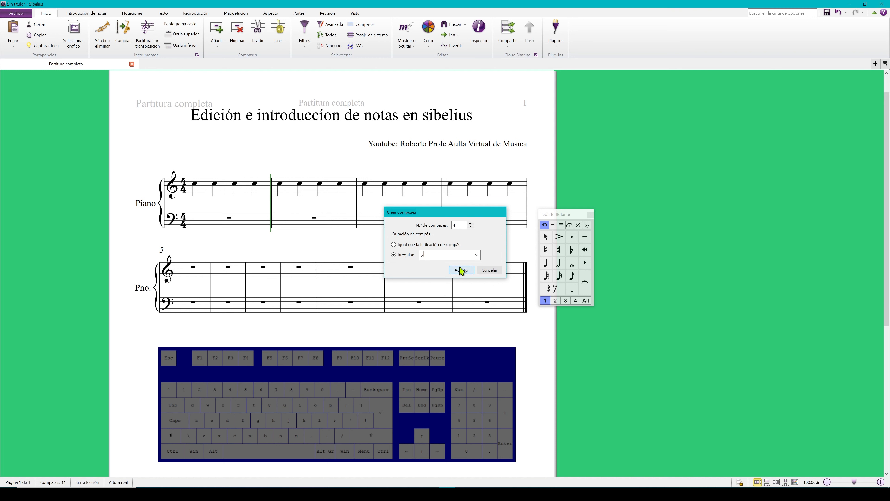
click(348, 193)
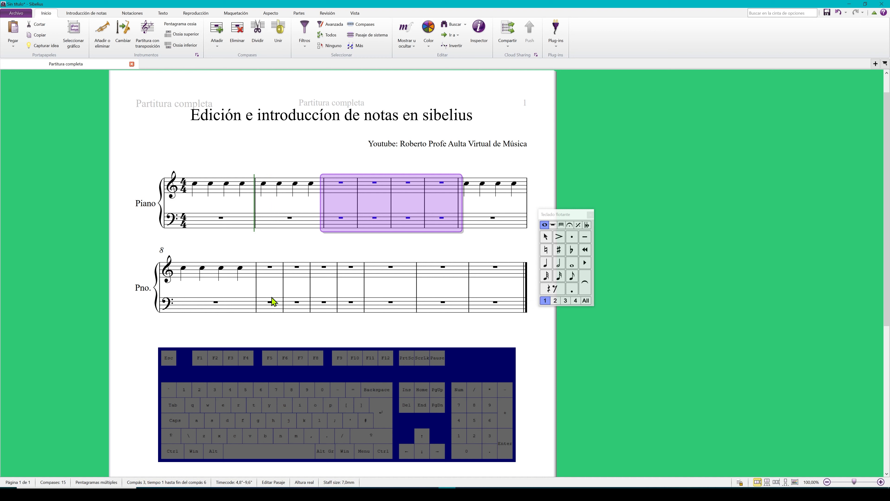
click(300, 249)
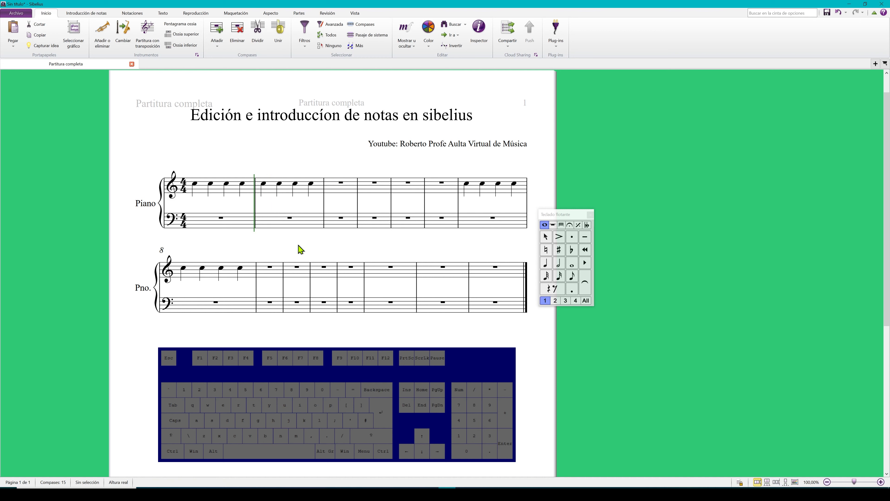
key(ctrl+z)
key(ctrl+z)
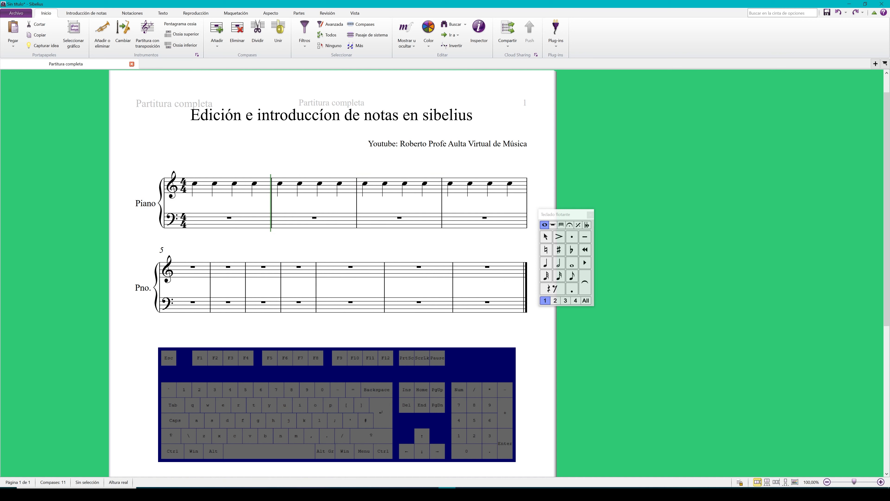
click(217, 45)
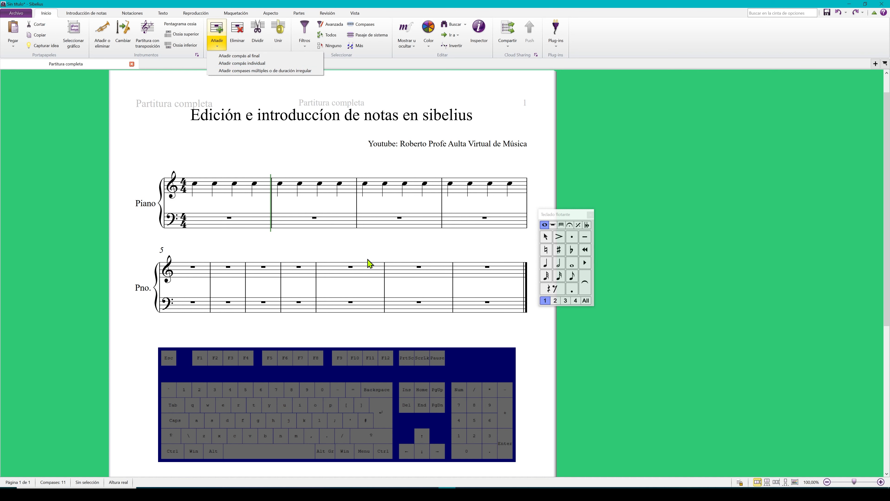
click(363, 252)
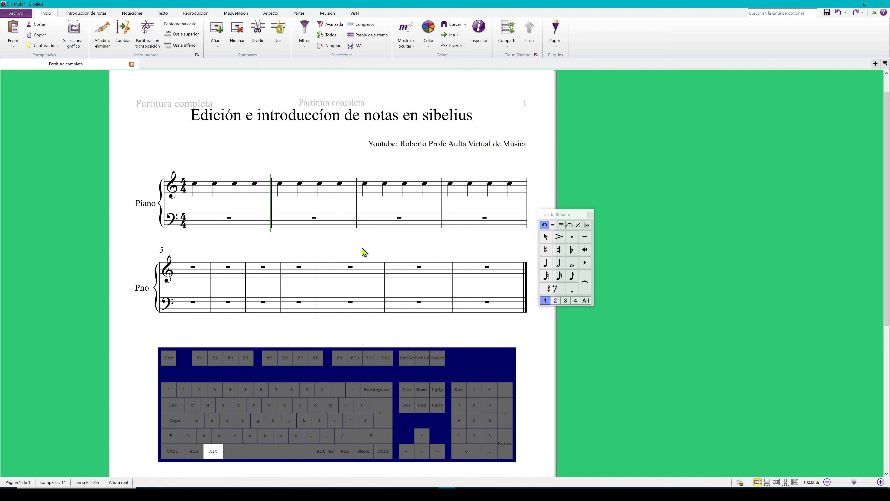
key(alt+b)
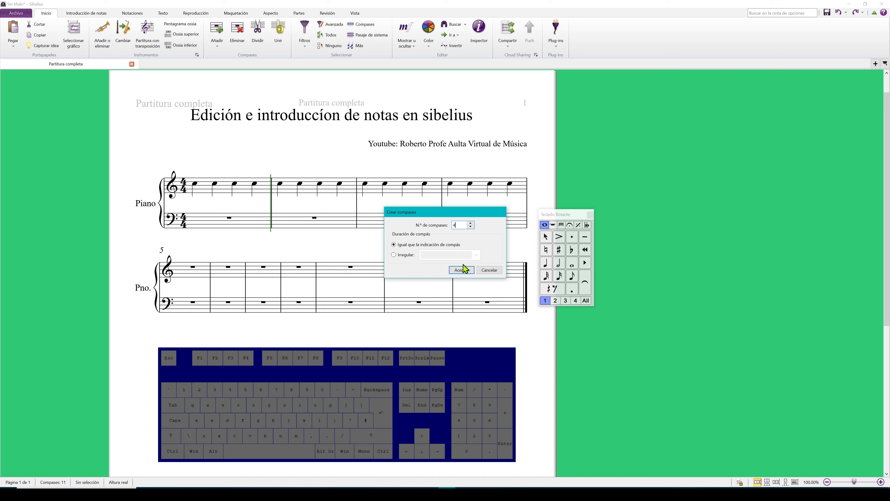
click(489, 270)
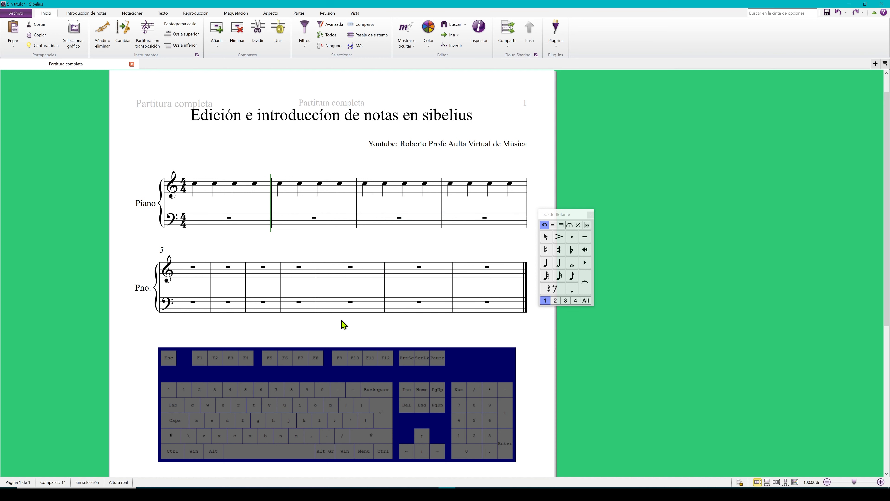
Select from bar 2's first note to bar 3's second note, split bar 3 after the selection with a system break, and undo the split
click(280, 183)
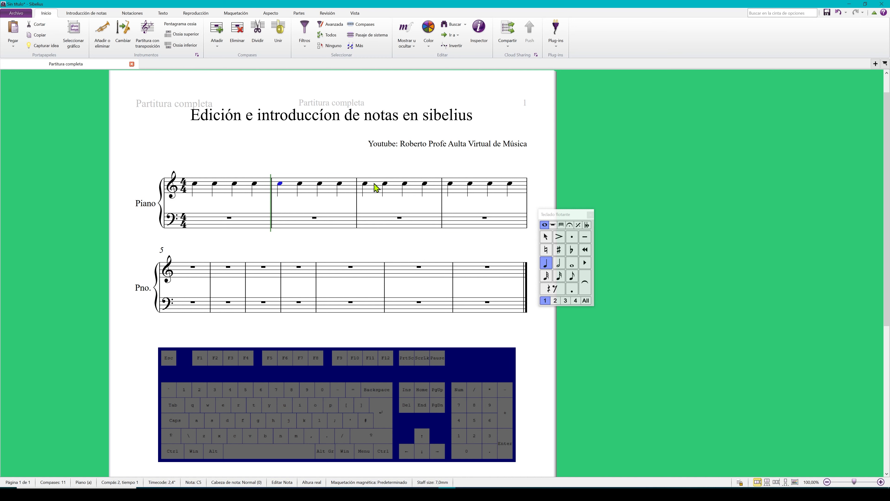
shift+click(385, 185)
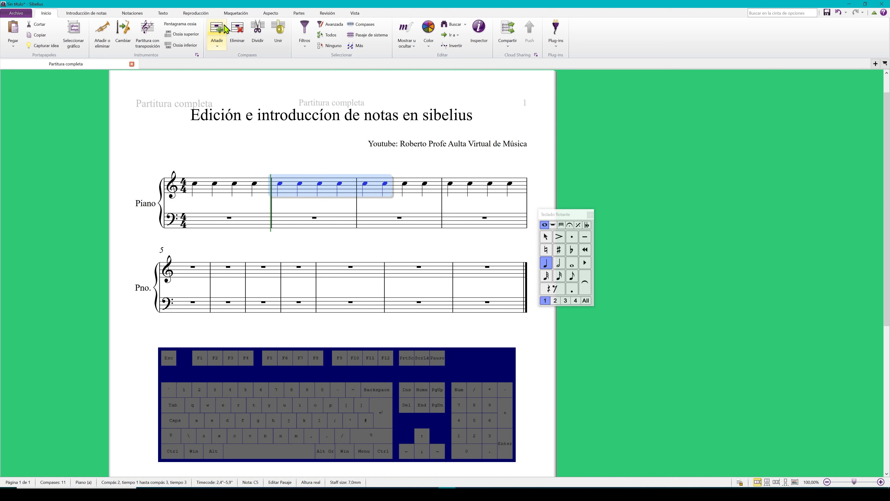
click(257, 29)
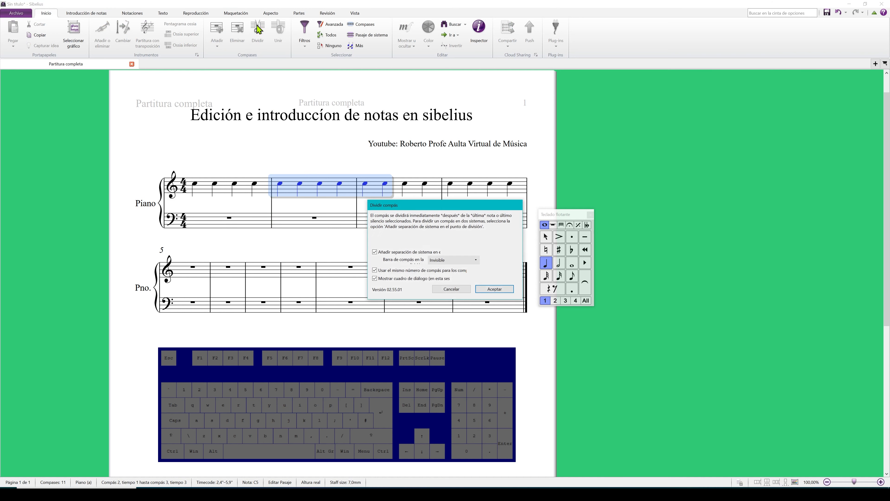
click(497, 289)
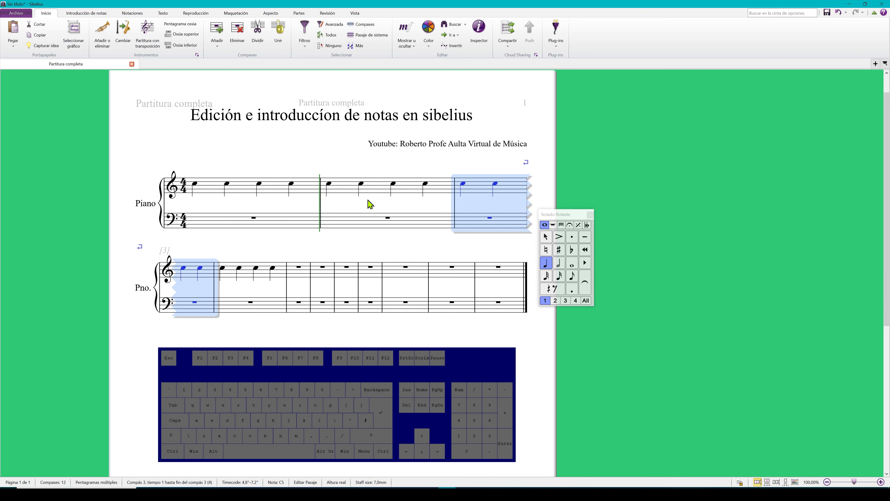
key(ctrl+z)
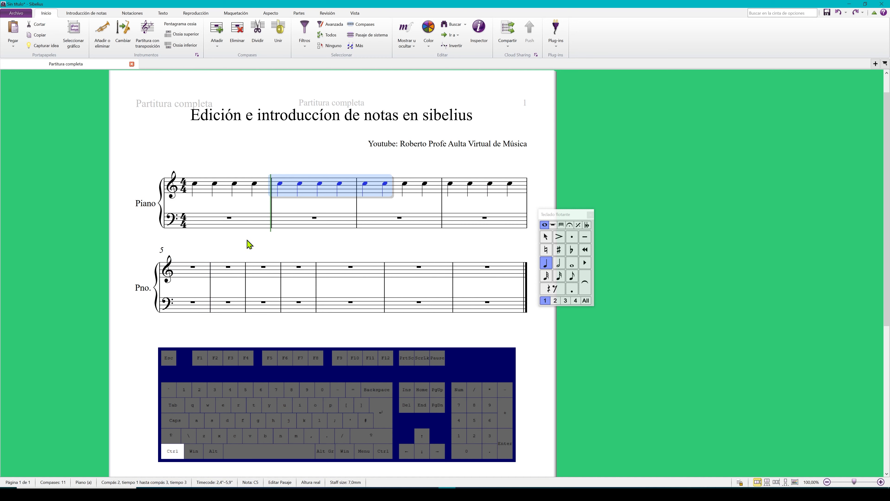
click(320, 342)
Select from bar 1's second note to bar 3's last note, split bar 1 before the selection with a system break, and undo it
click(213, 184)
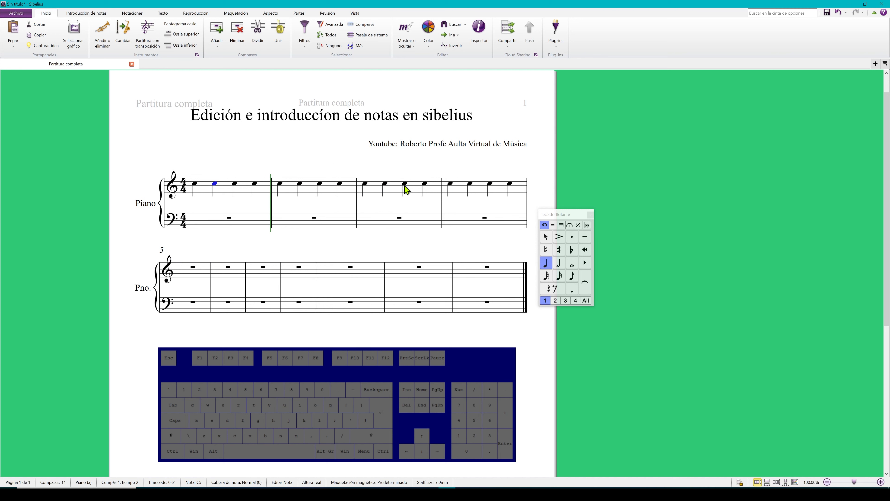
shift+click(423, 184)
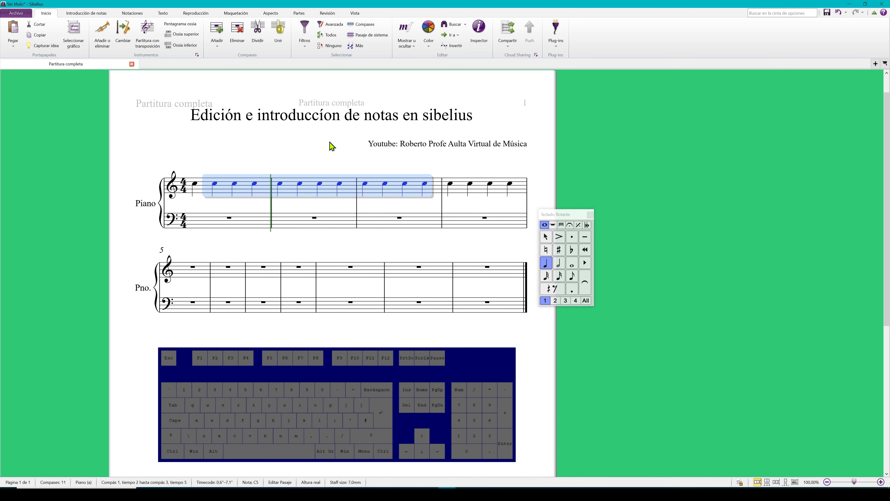
click(251, 35)
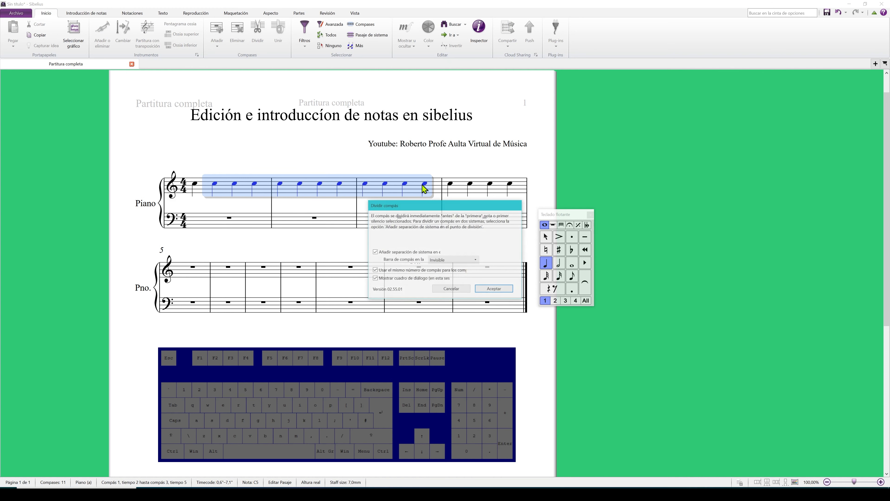
click(494, 288)
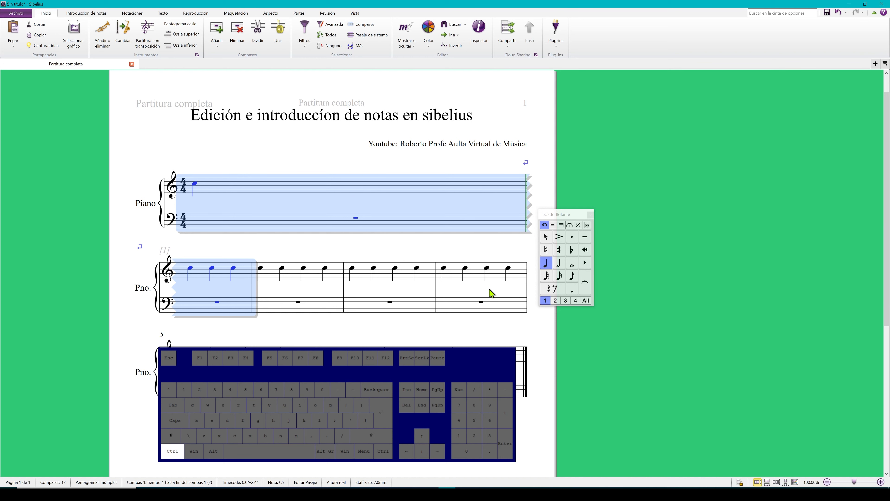
key(ctrl+z)
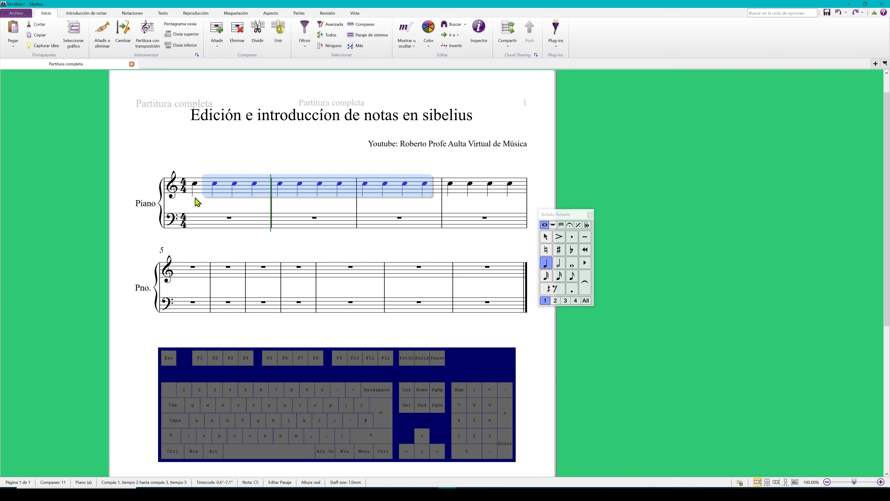
click(398, 248)
Select from bar 3's third note to bar 4's second note, split bar 3 before the selection, and undo the split
click(405, 184)
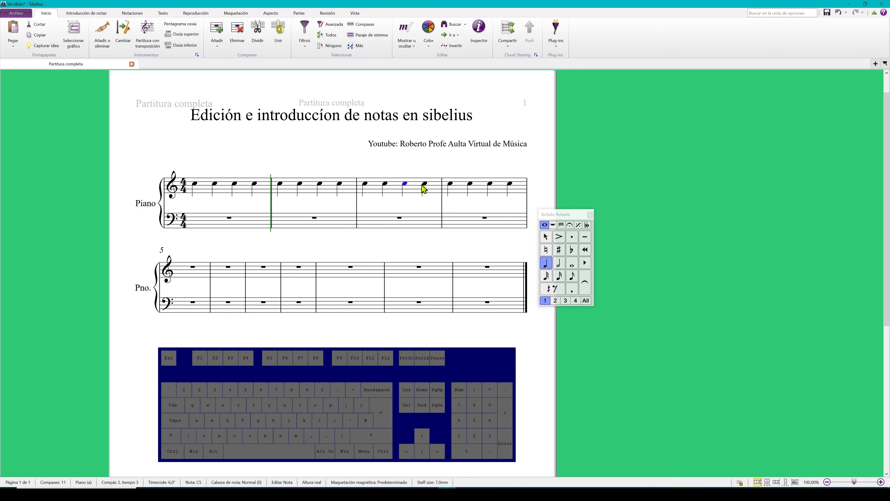
shift+click(472, 185)
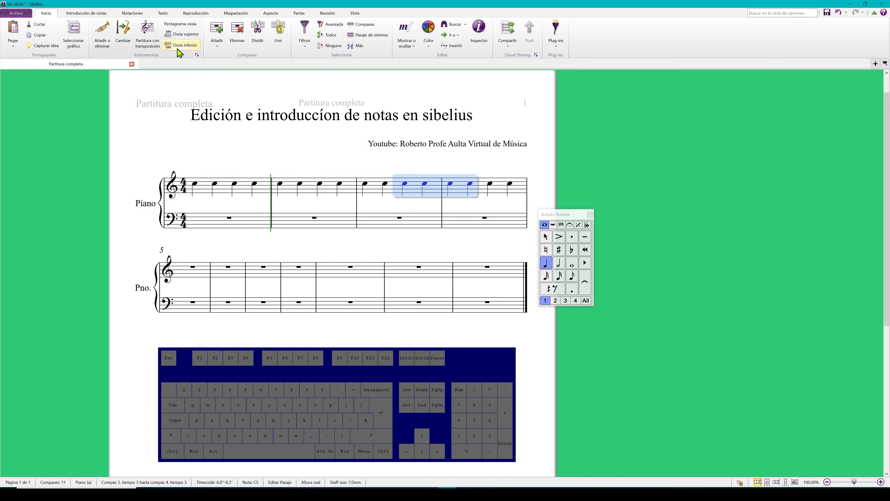
click(258, 32)
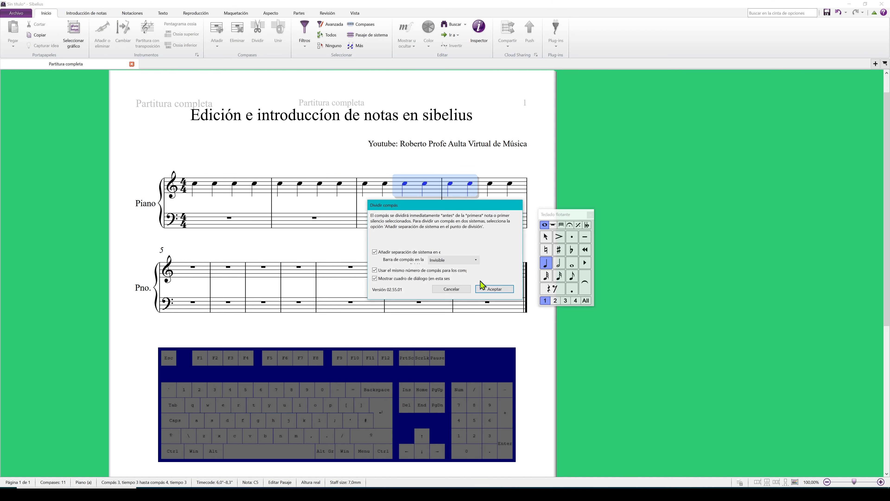
click(494, 289)
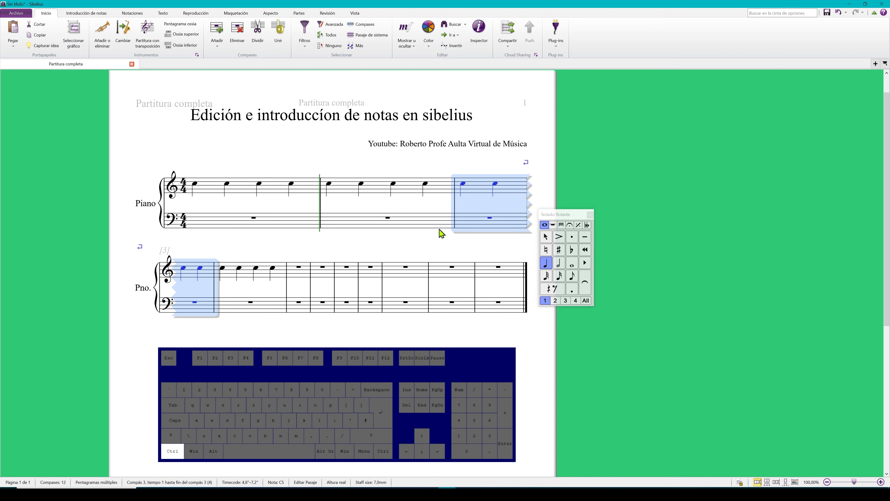
key(ctrl+z)
click(392, 240)
Join bars 2 and 3 into one longer bar, undo the join, and clear the selection
click(290, 189)
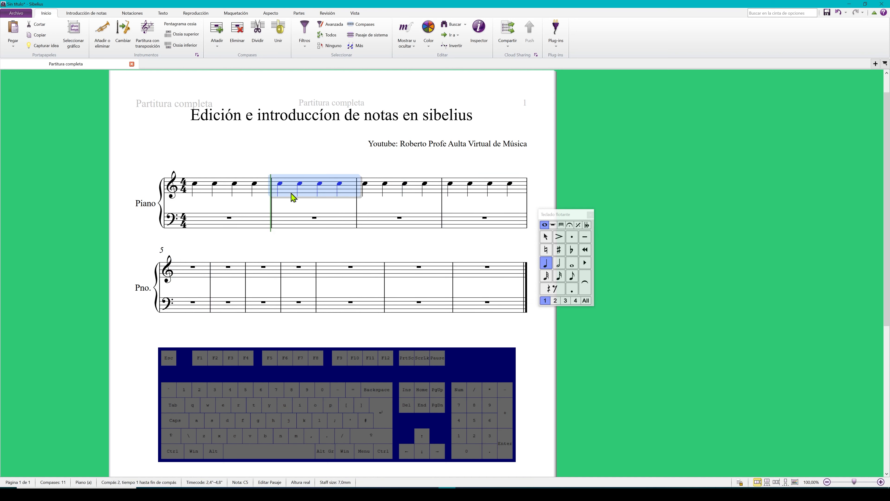
shift+click(406, 192)
click(287, 31)
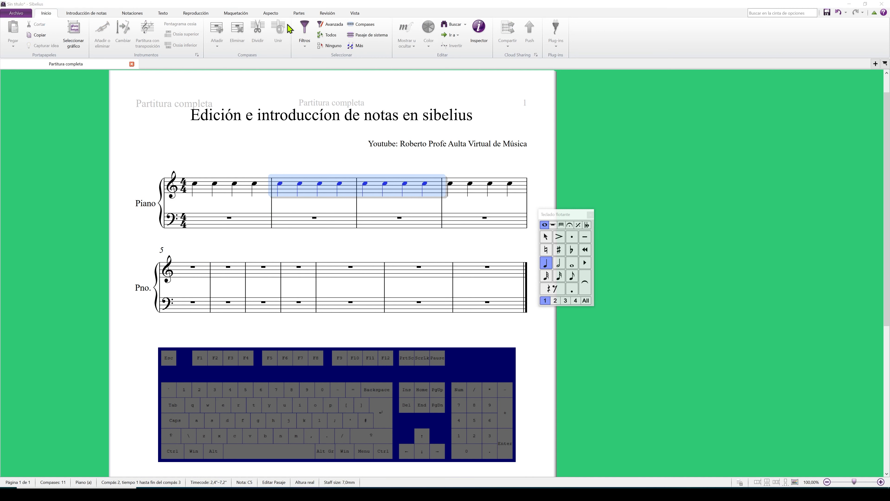
click(520, 288)
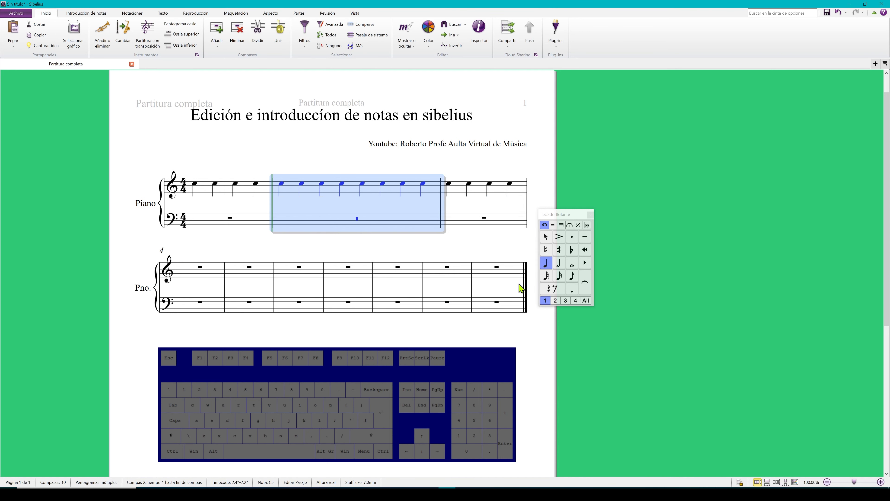
key(ctrl+z)
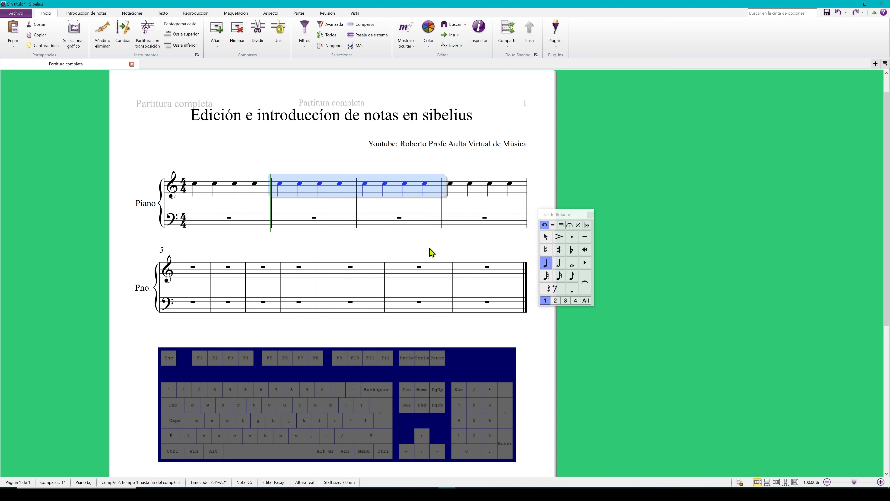
click(433, 253)
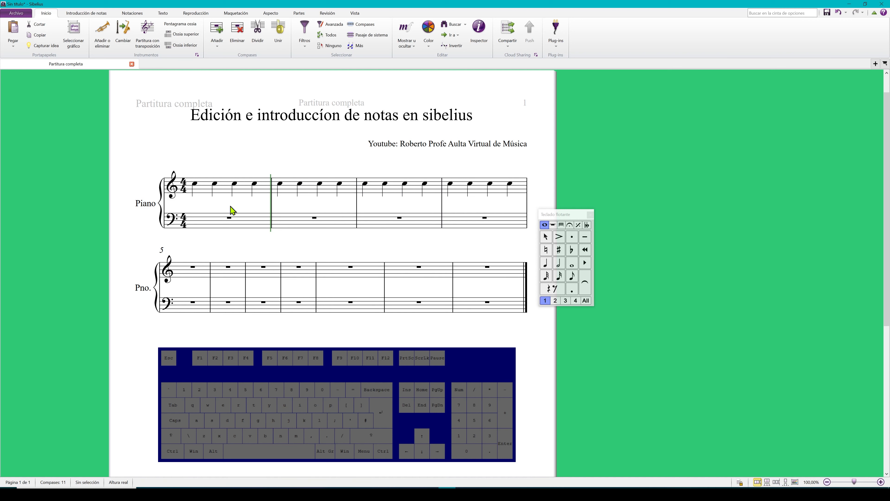
Join bars 1 to 3 into one bar with no barlines drawn at the old positions, and clear the selection
click(210, 193)
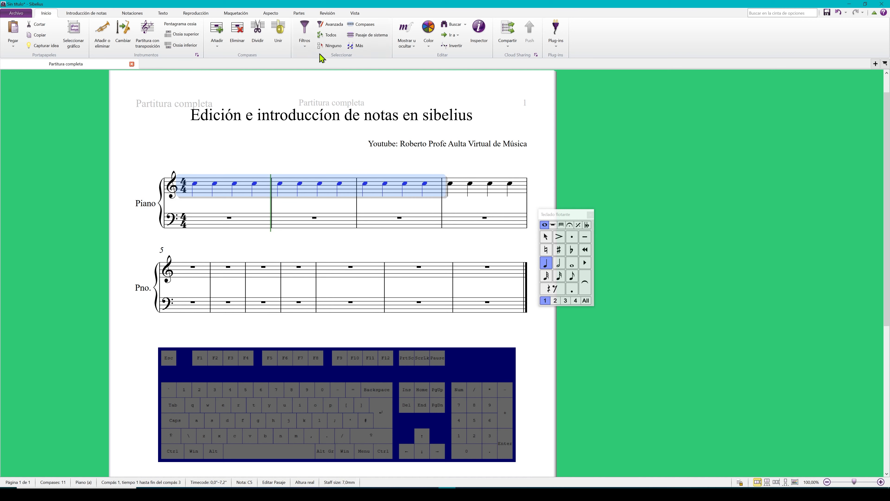
click(279, 32)
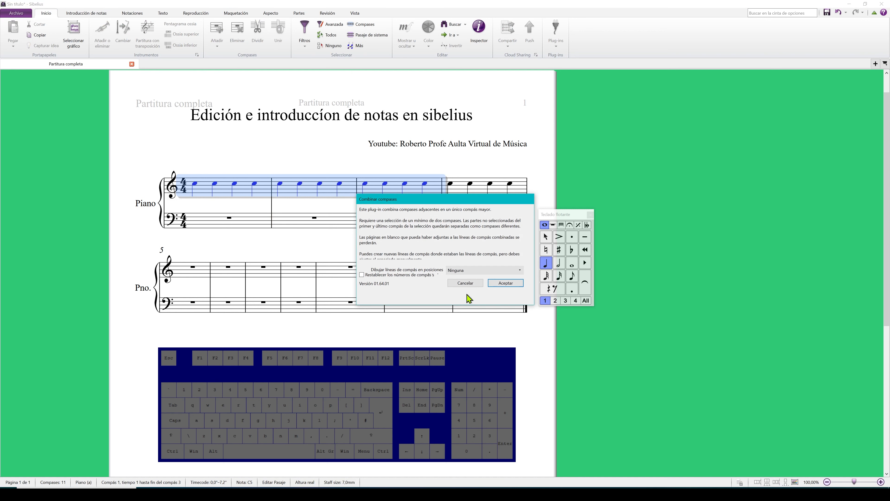
click(503, 283)
key(Escape)
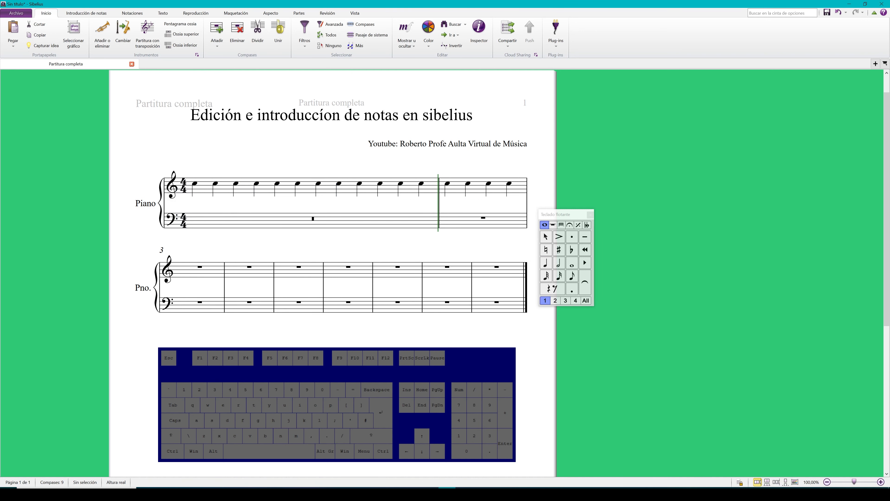